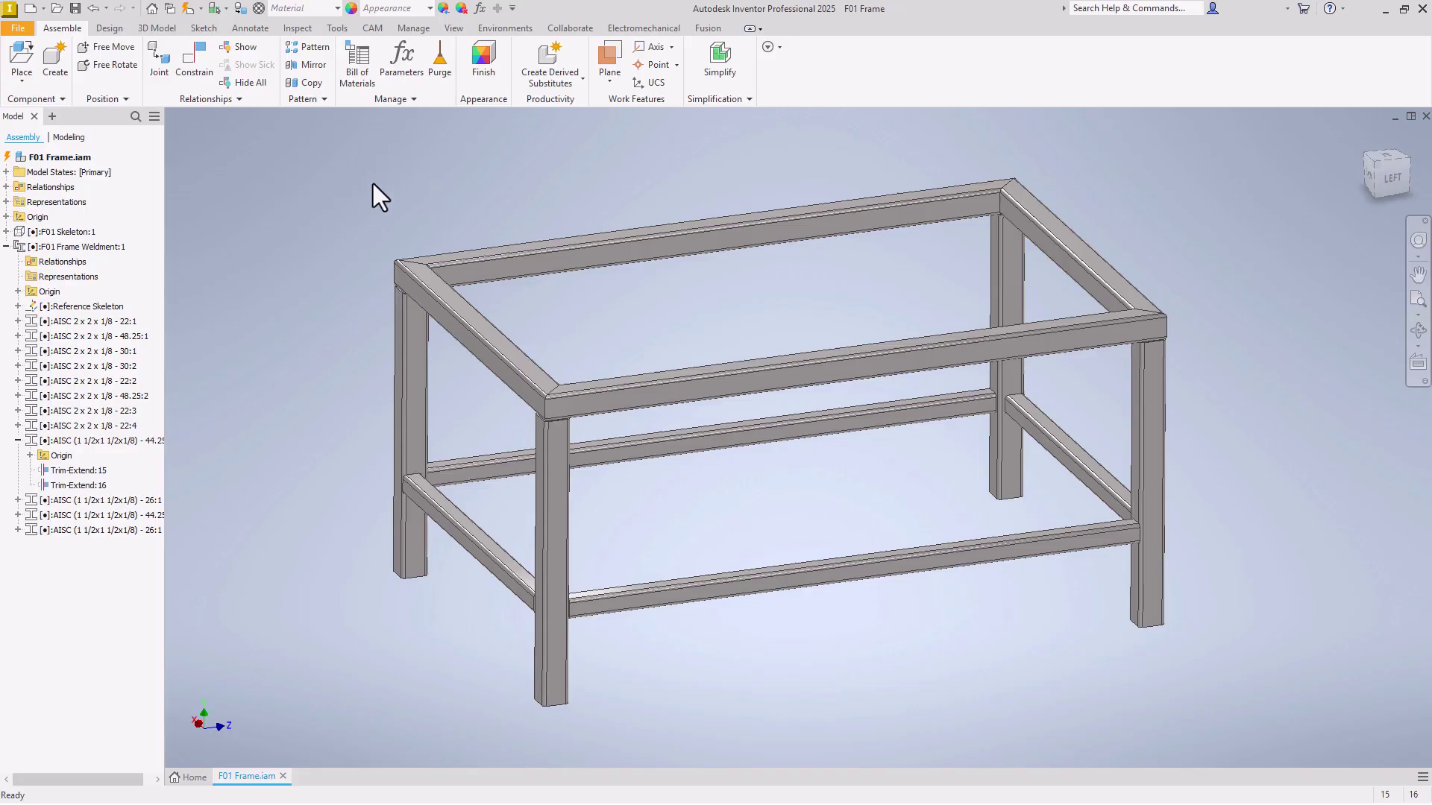
Bring up the window switcher while the F01 Frame assembly is showing.
{"action": "key", "text": "alt+Tab"}
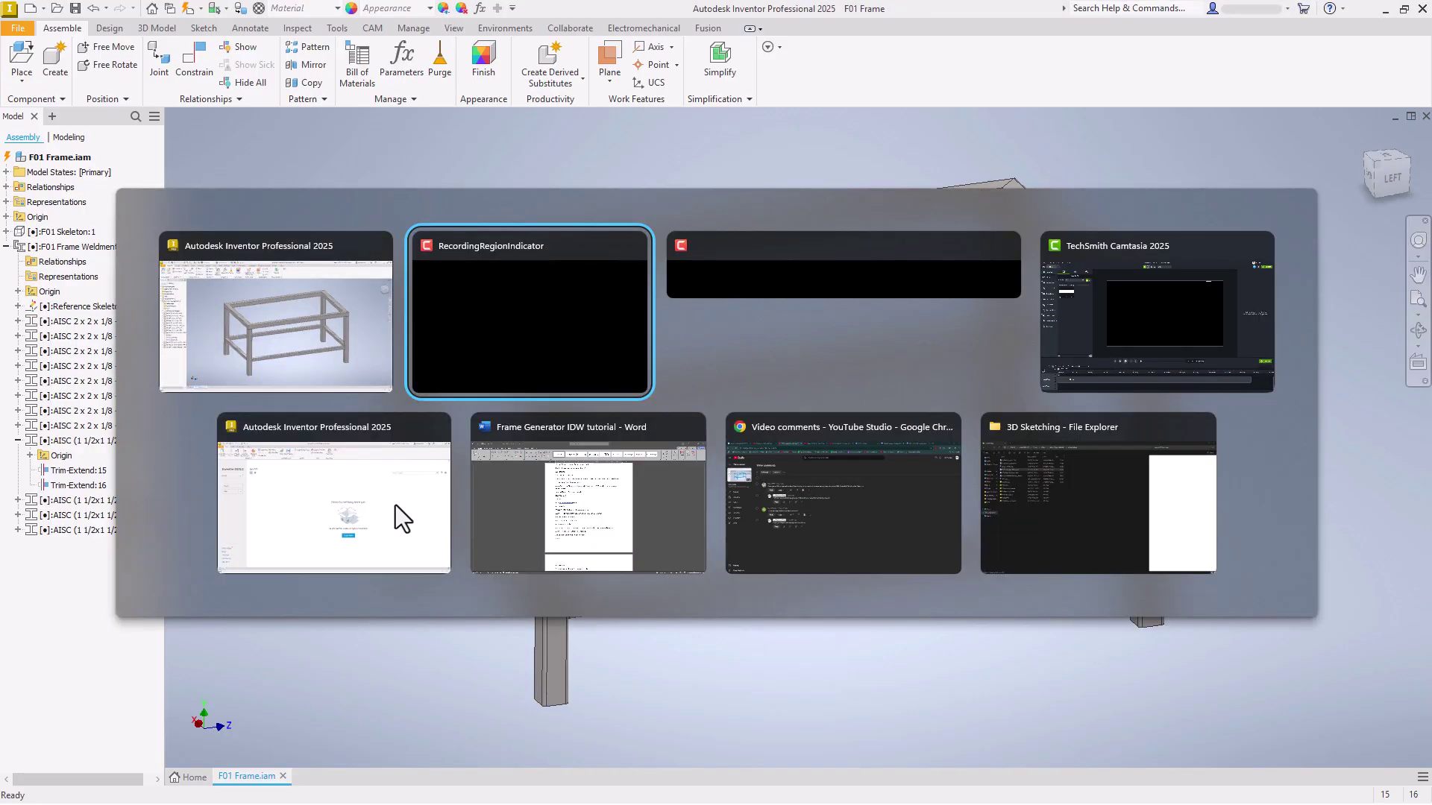
In the other Inventor window, create a new part from the Standard (in).ipt template.
{"action": "left_click", "coordinate": [387, 534]}
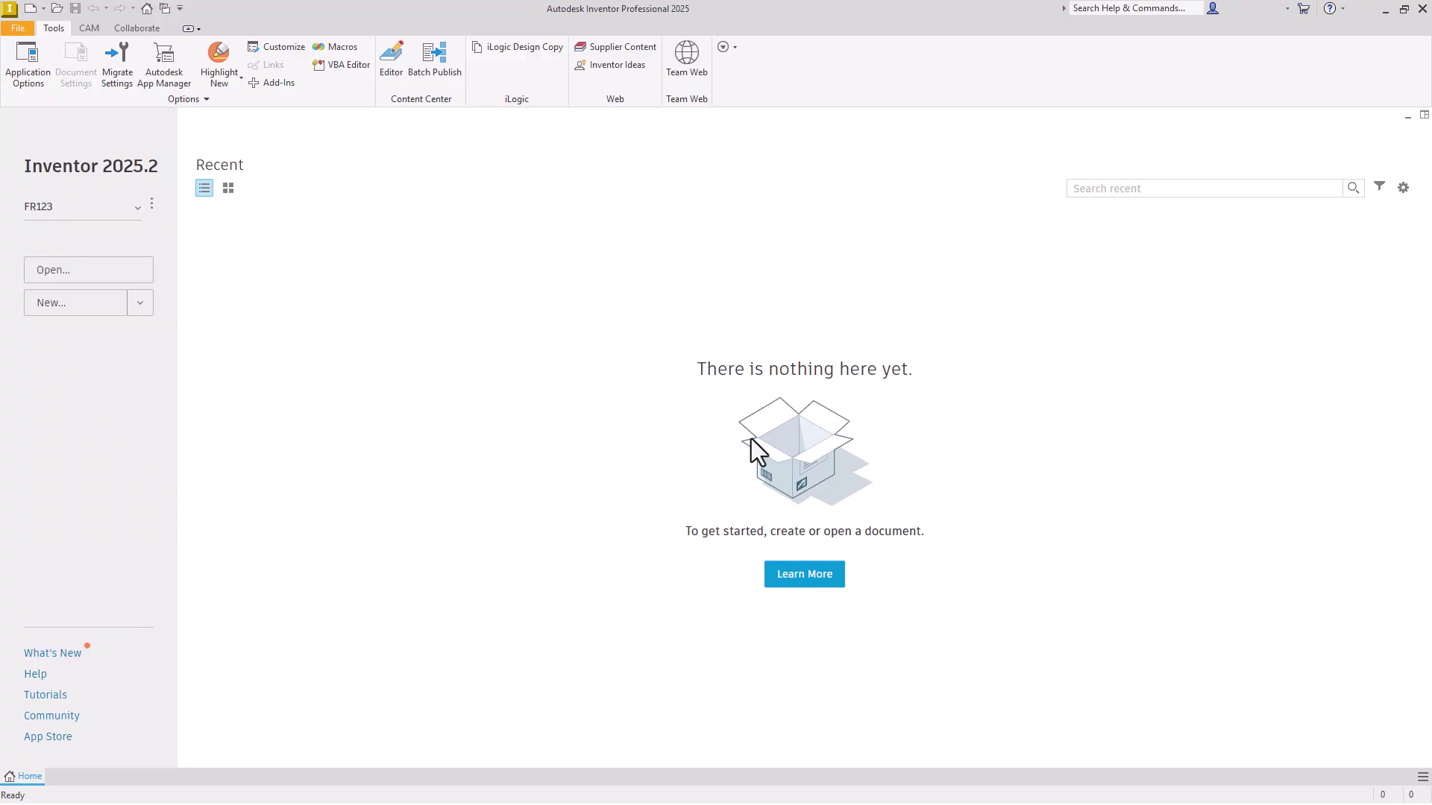
{"action": "left_click", "coordinate": [86, 312]}
{"action": "double_click", "coordinate": [567, 209]}
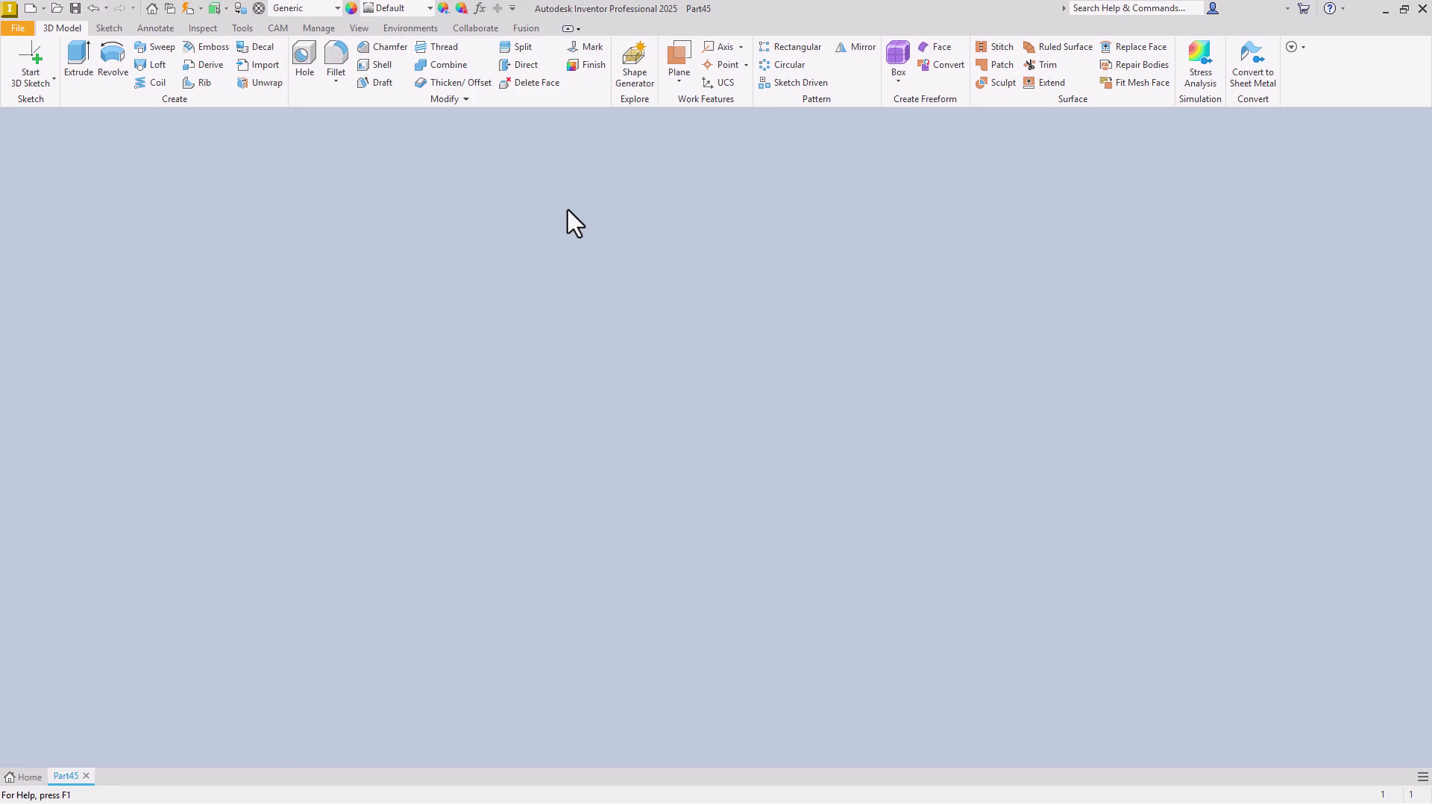
Start a 3D sketch and begin a line at the origin centre point.
{"action": "left_click", "coordinate": [28, 63]}
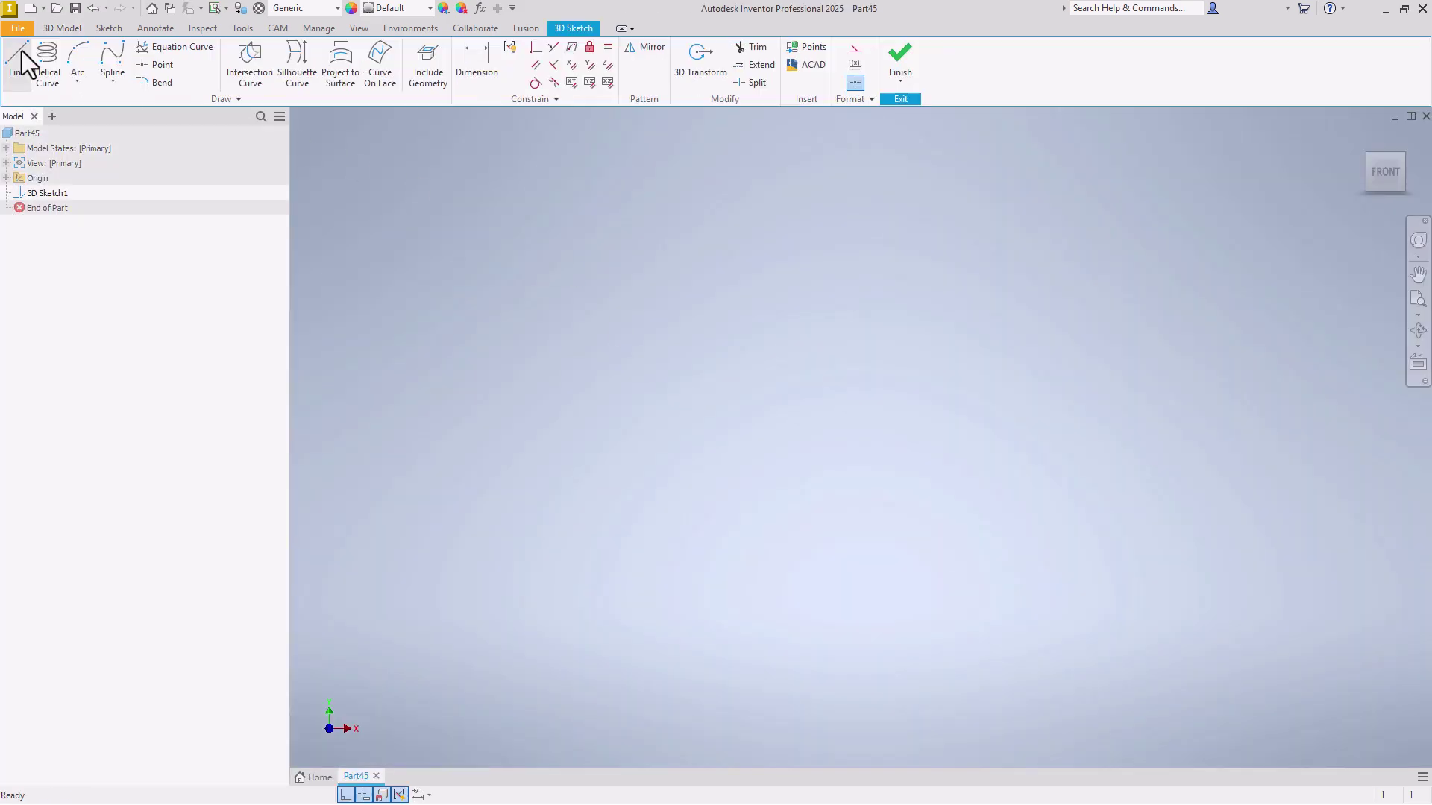
{"action": "left_click", "coordinate": [17, 60]}
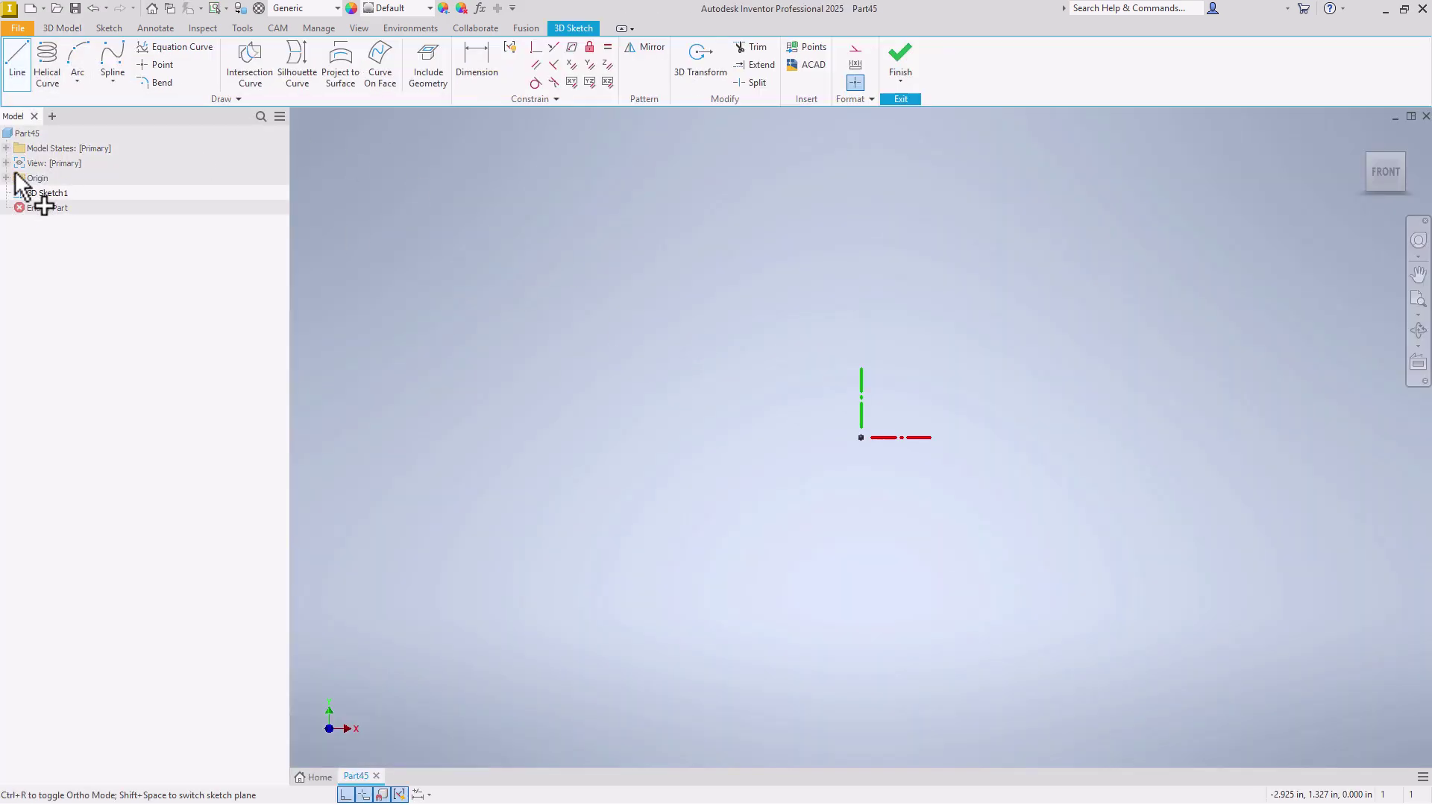
{"action": "left_click", "coordinate": [6, 178]}
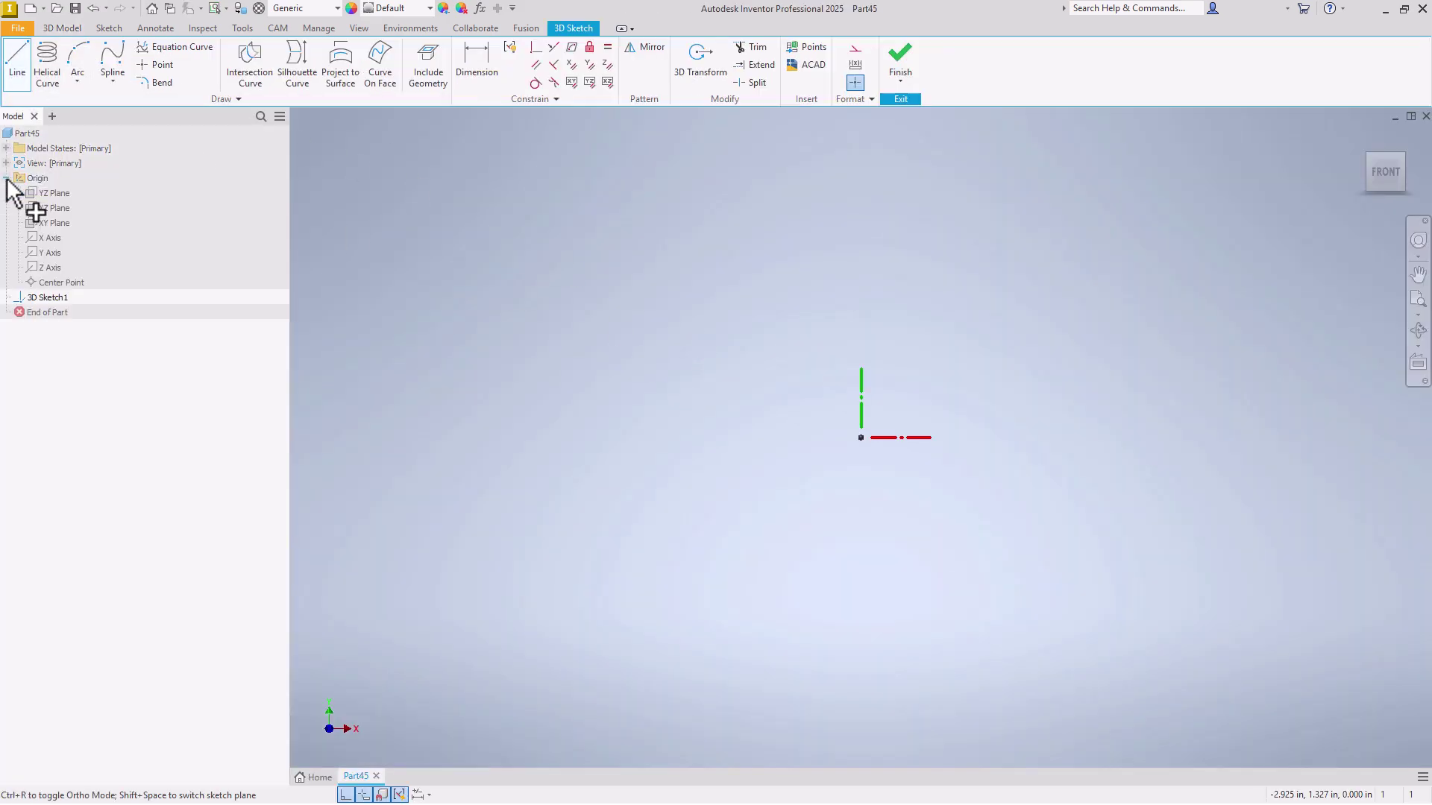
{"action": "left_click", "coordinate": [61, 281]}
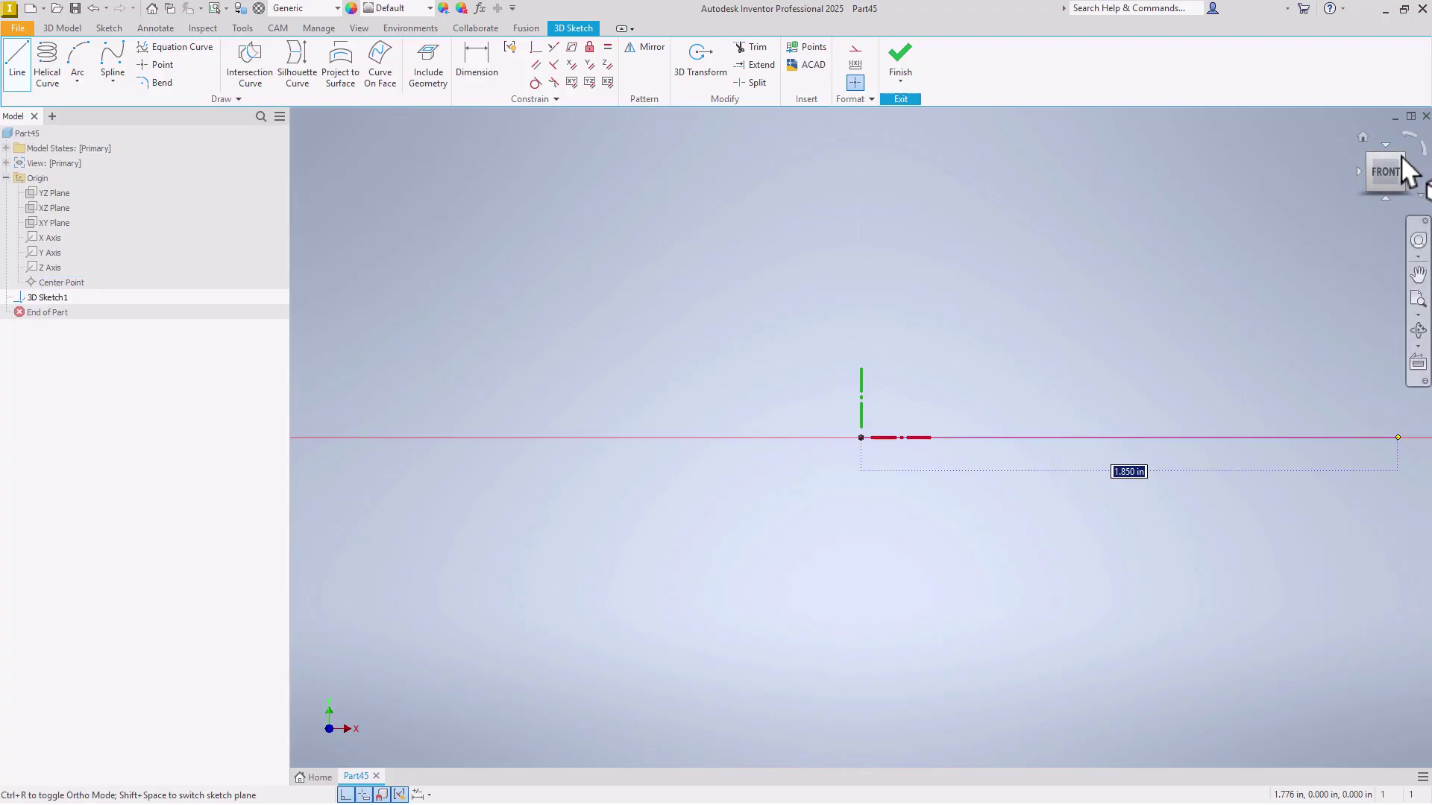
Draw the 30, 48 and 36 in. frame edges and close the top rectangle.
{"action": "left_click", "coordinate": [1356, 137]}
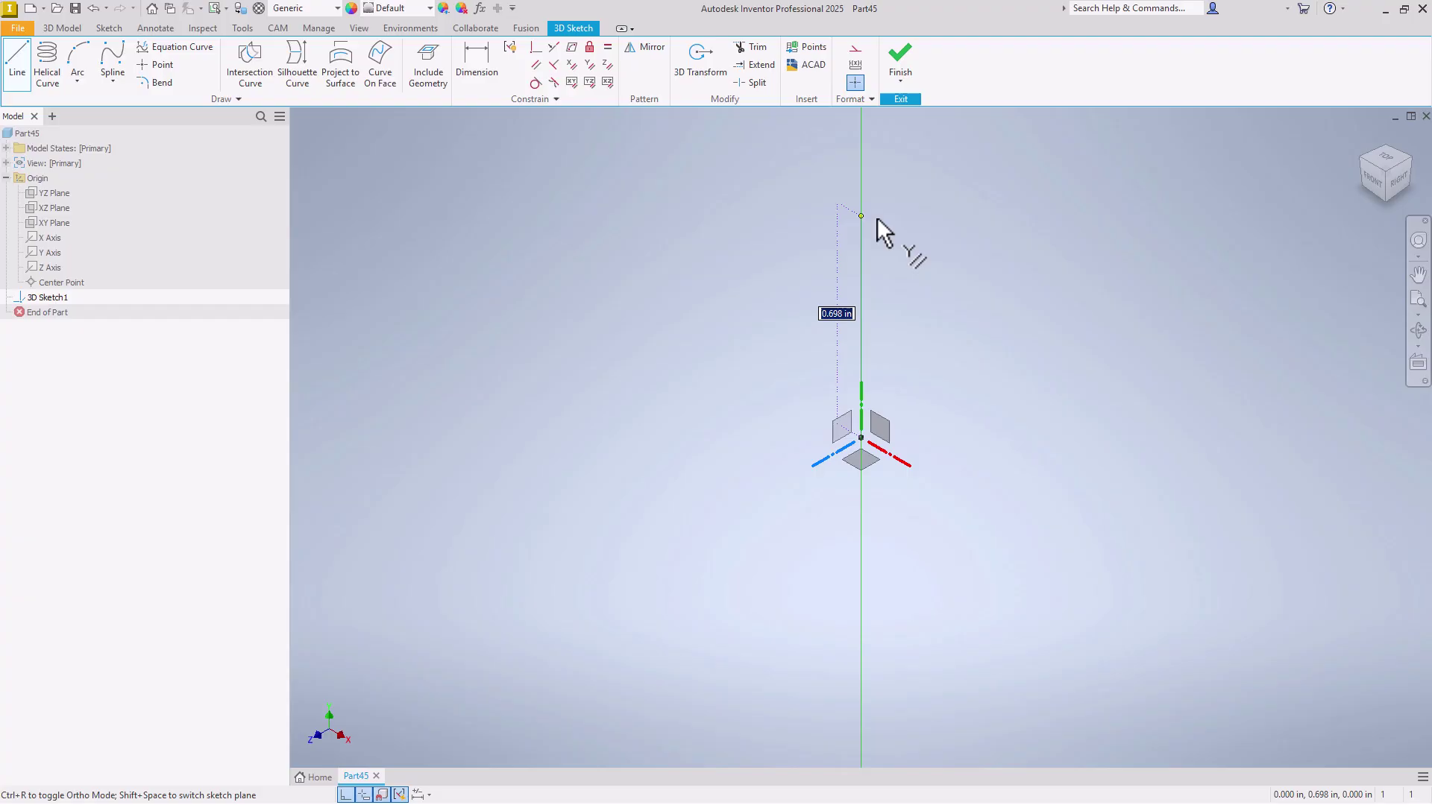
{"action": "scroll", "coordinate": [771, 405], "scroll_direction": "down", "scroll_amount": 5}
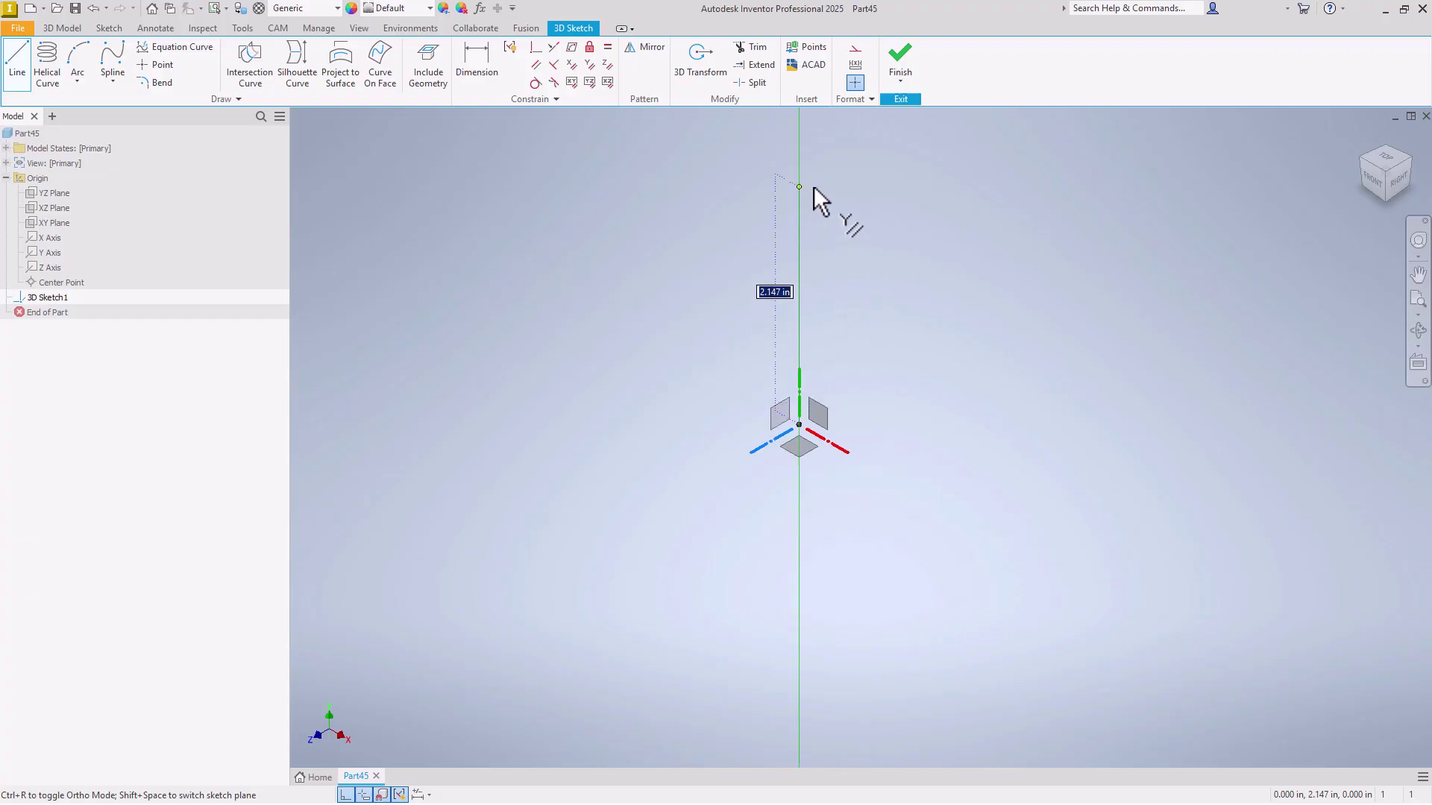
{"action": "type", "text": "30"}
{"action": "scroll", "coordinate": [805, 257], "scroll_direction": "down", "scroll_amount": 2}
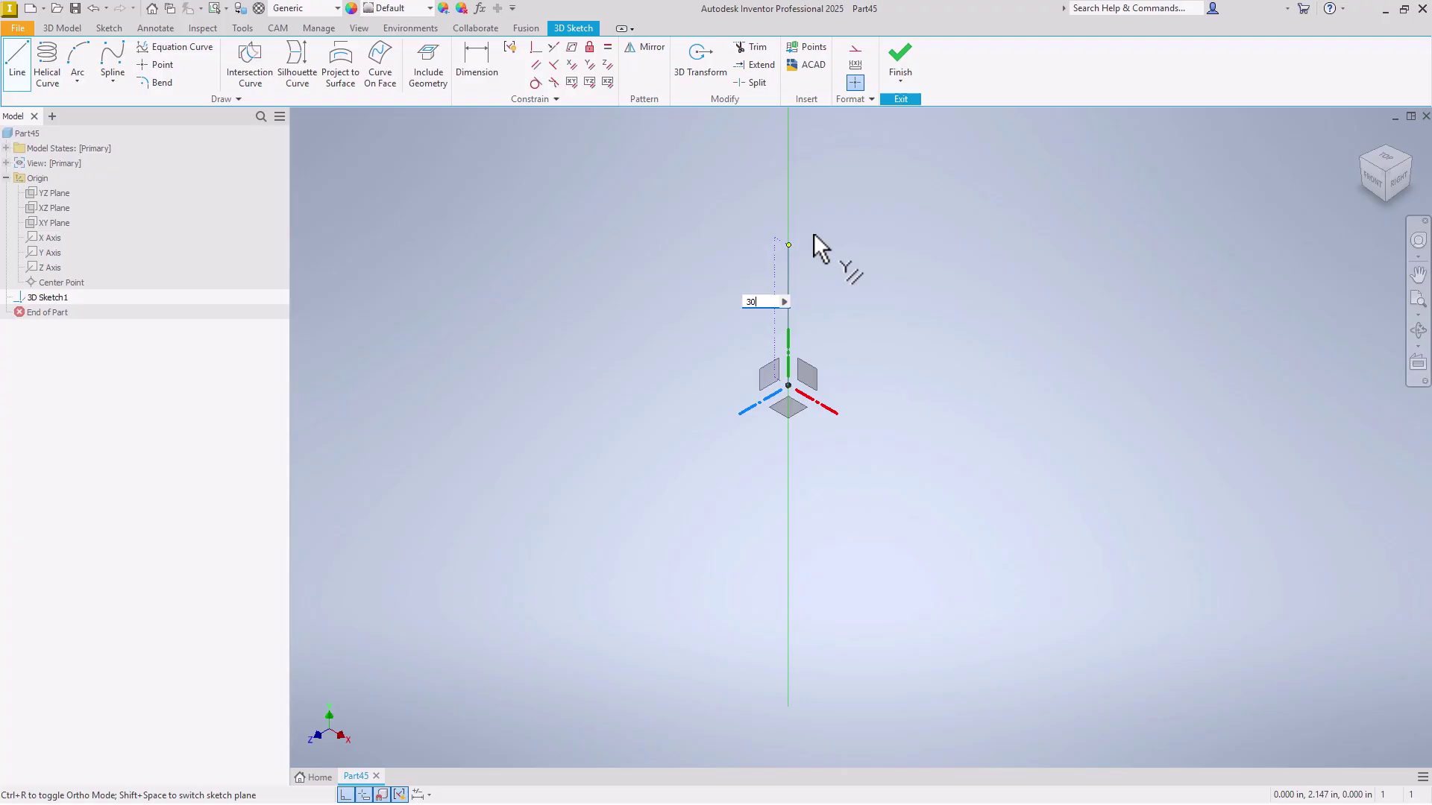
{"action": "key", "text": "Return"}
{"action": "type", "text": "48"}
{"action": "key", "text": "Return"}
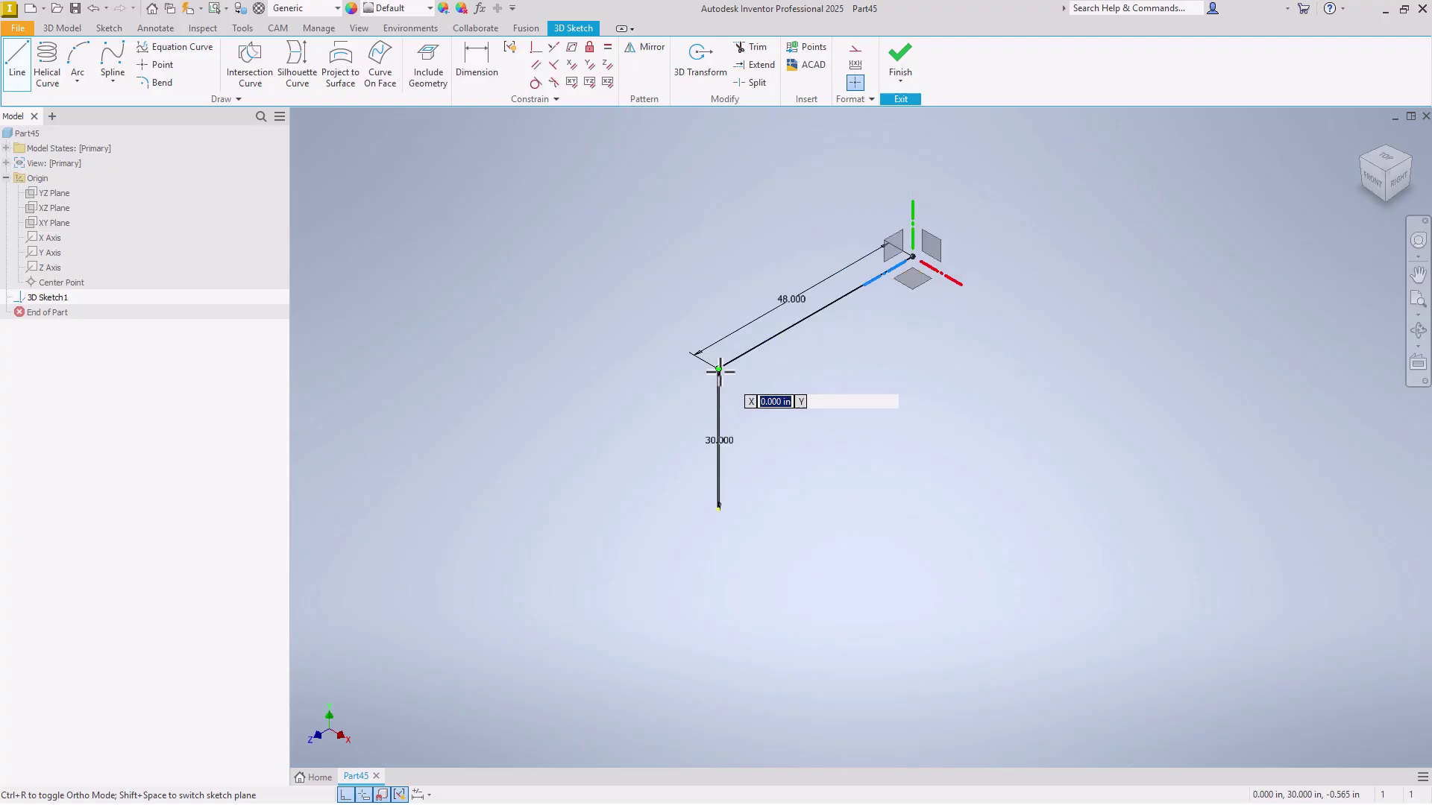
{"action": "type", "text": "36"}
{"action": "key", "text": "Return"}
{"action": "left_click", "coordinate": [1047, 347]}
{"action": "key", "text": "Escape"}
{"action": "key", "text": "l"}
{"action": "left_click", "coordinate": [1056, 341]}
Draw the vertical legs down from the top corners.
{"action": "left_click", "coordinate": [913, 257]}
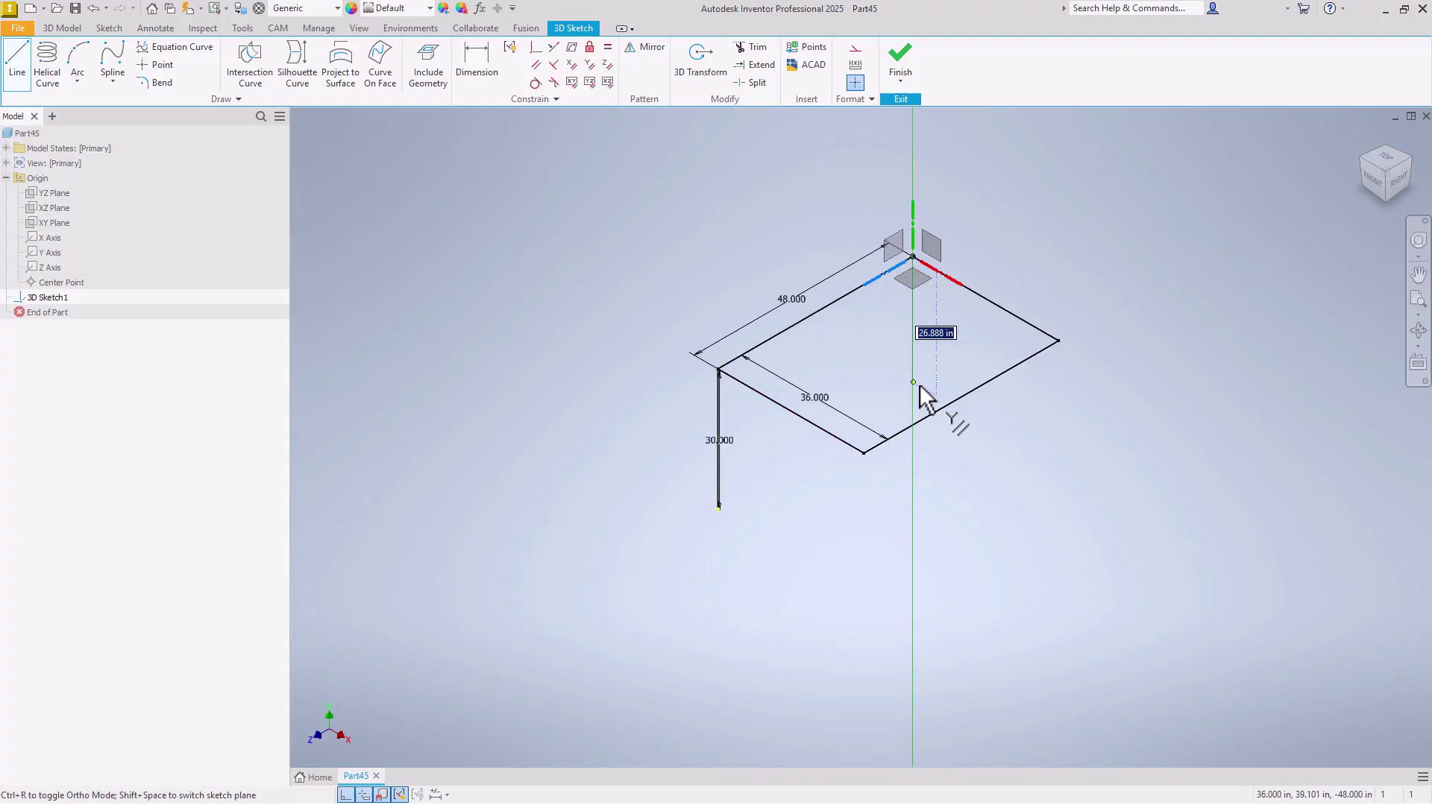
{"action": "left_click", "coordinate": [913, 386]}
{"action": "left_click", "coordinate": [864, 452]}
{"action": "left_click", "coordinate": [863, 582]}
{"action": "left_click", "coordinate": [1058, 481]}
Draw the equal lower rail loop around the legs, dimensioned 12 in. up.
{"action": "left_click", "coordinate": [718, 455]}
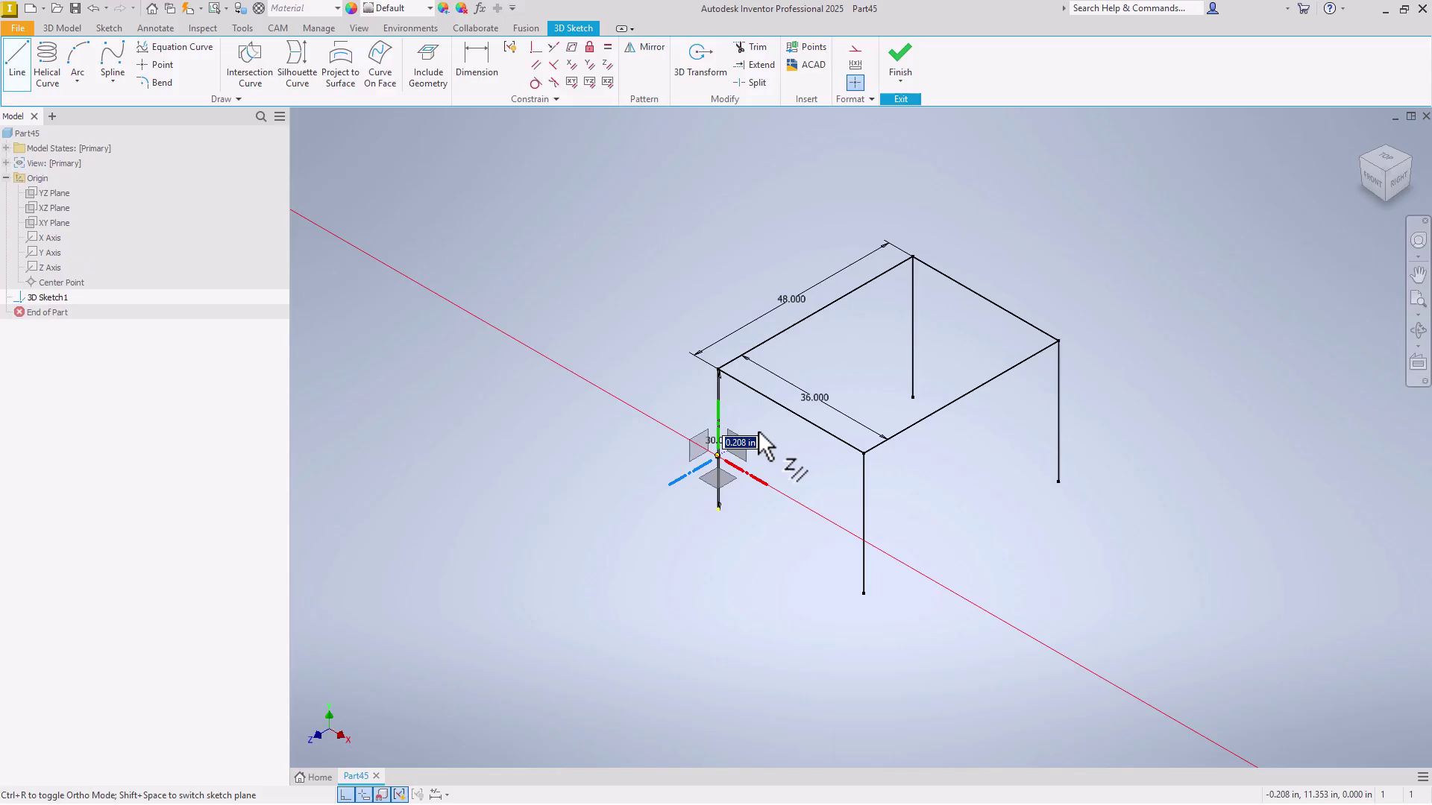
{"action": "left_click", "coordinate": [938, 328]}
{"action": "left_click", "coordinate": [26, 64]}
{"action": "left_click", "coordinate": [913, 344]}
{"action": "left_click", "coordinate": [1058, 428]}
{"action": "left_click", "coordinate": [718, 458]}
{"action": "left_click", "coordinate": [863, 540]}
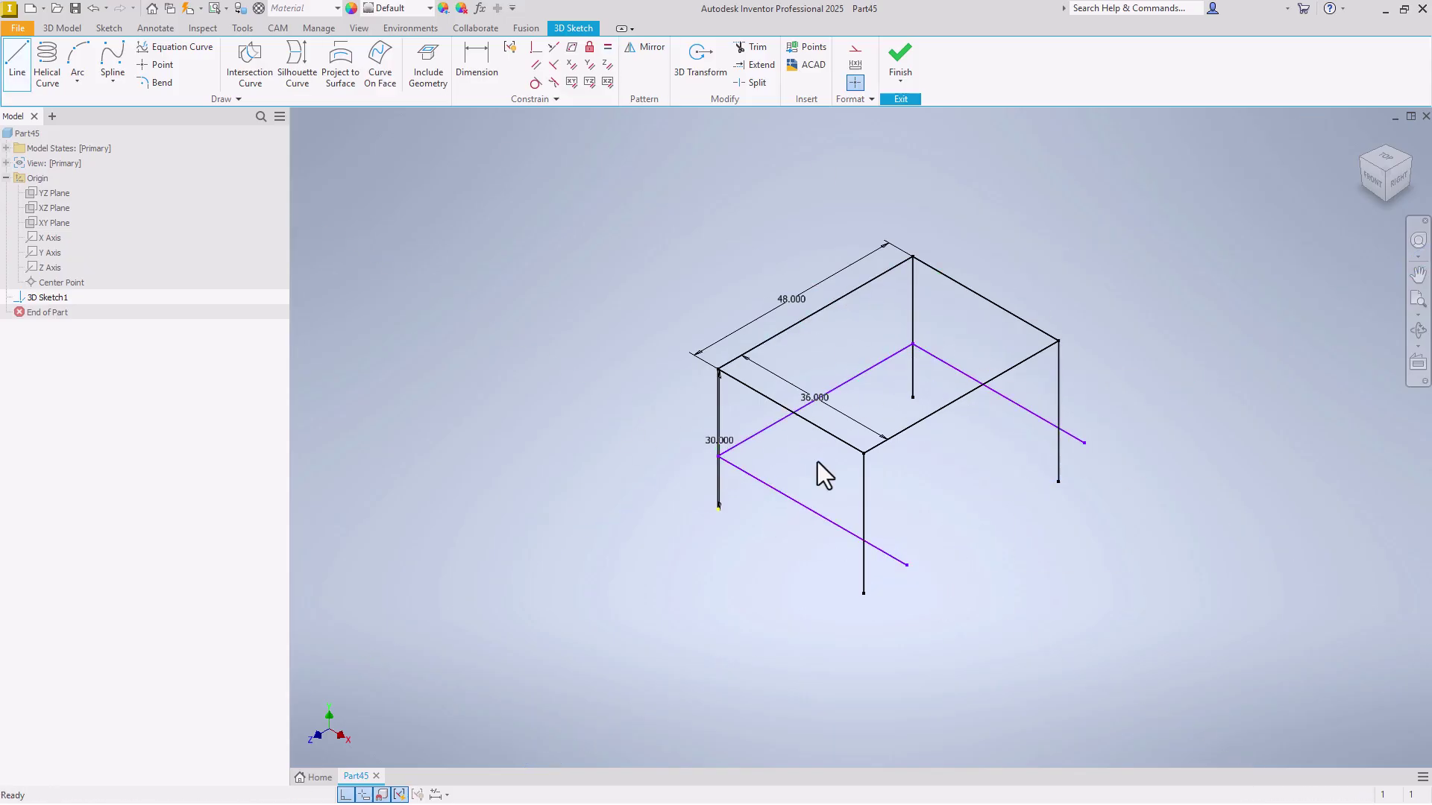
{"action": "key", "text": "="}
{"action": "key", "text": "d"}
{"action": "left_click", "coordinate": [718, 485]}
{"action": "left_click", "coordinate": [680, 463]}
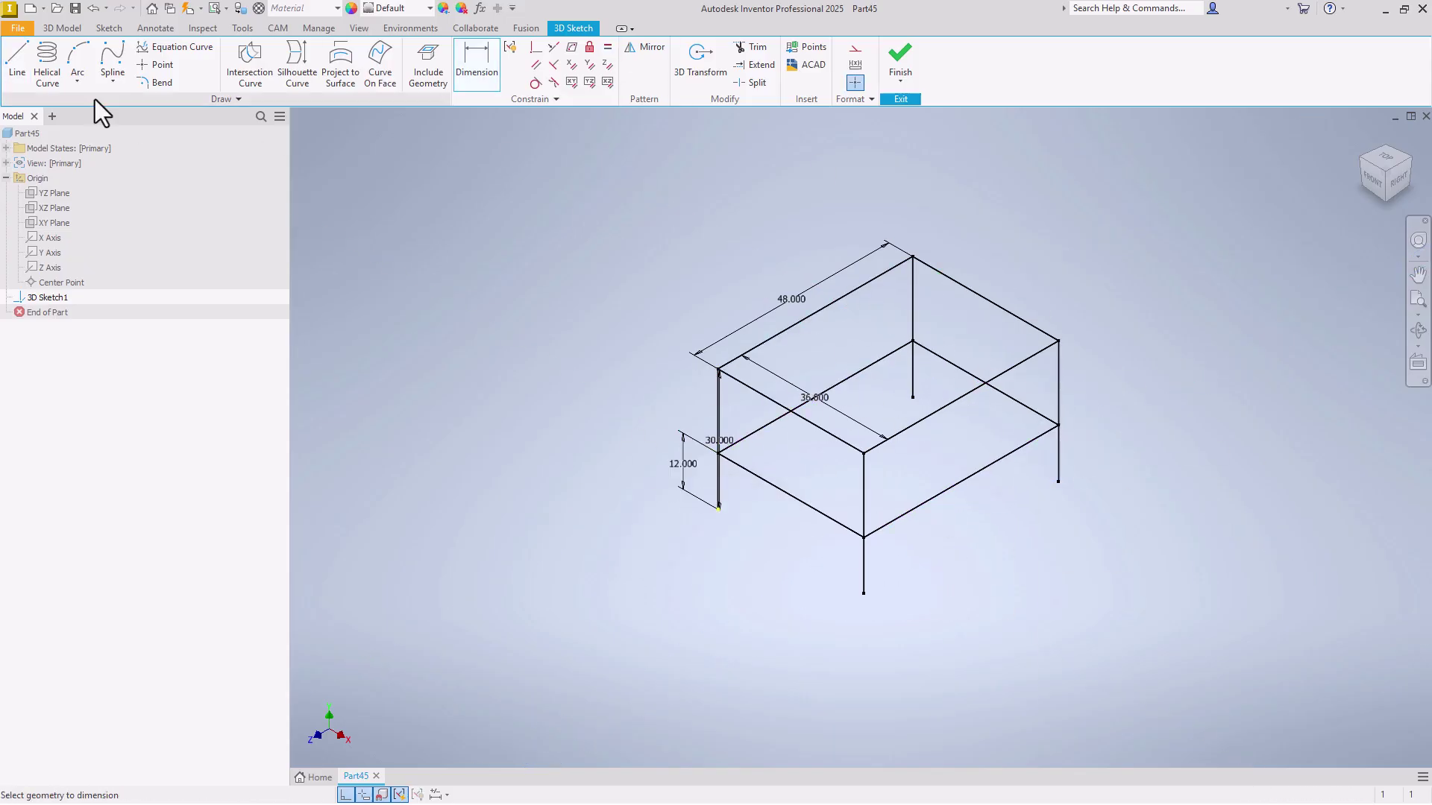
Add the top centre cross-member from the top edge midpoint to the opposite edge.
{"action": "left_click", "coordinate": [17, 60]}
{"action": "left_click", "coordinate": [815, 313]}
{"action": "left_click", "coordinate": [958, 398]}
{"action": "key", "text": "Escape"}
{"action": "scroll", "coordinate": [960, 361], "scroll_direction": "up", "scroll_amount": 5}
{"action": "scroll", "coordinate": [968, 428], "scroll_direction": "down", "scroll_amount": 5}
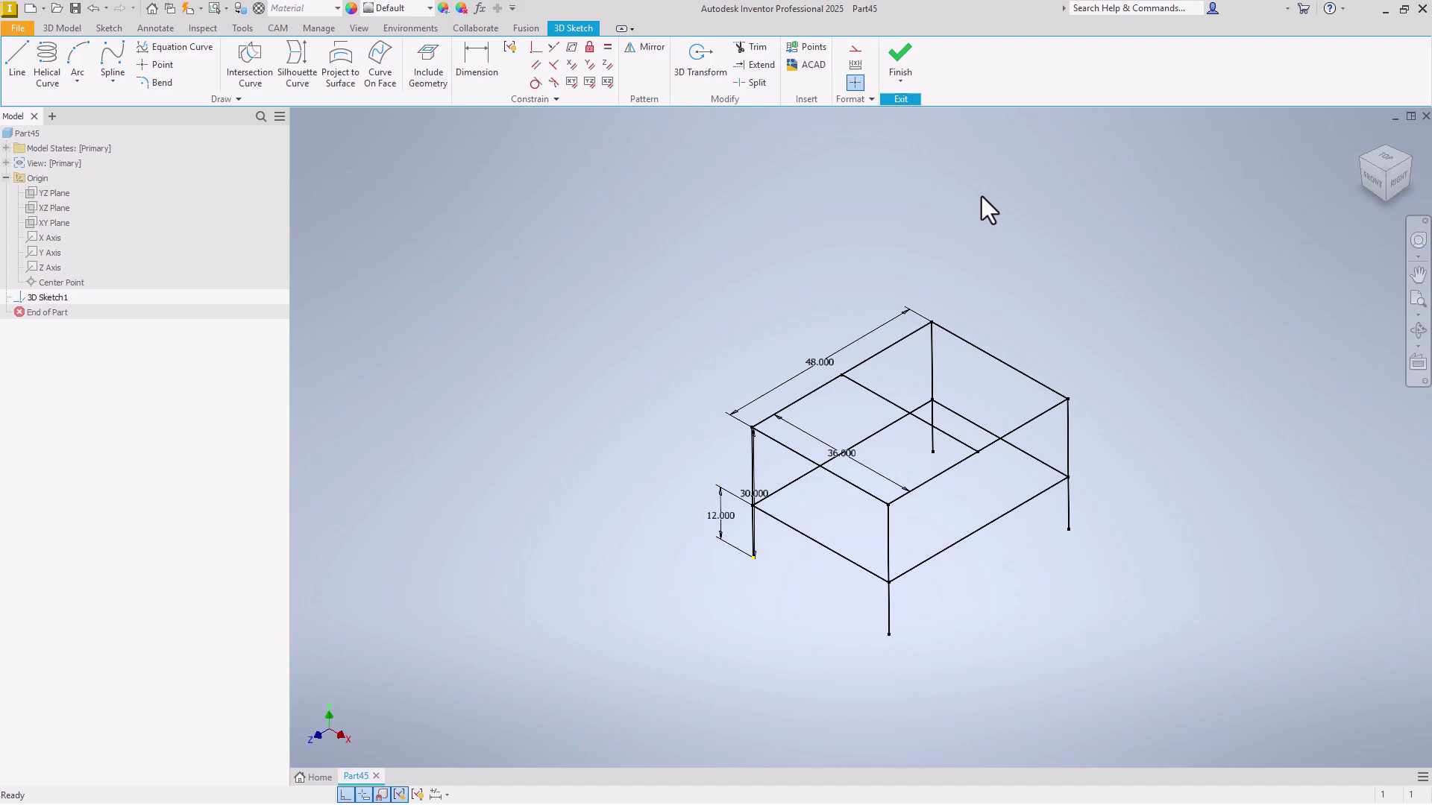
{"action": "key", "text": "F5"}
{"action": "key", "text": "F5"}
{"action": "key", "text": "F5"}
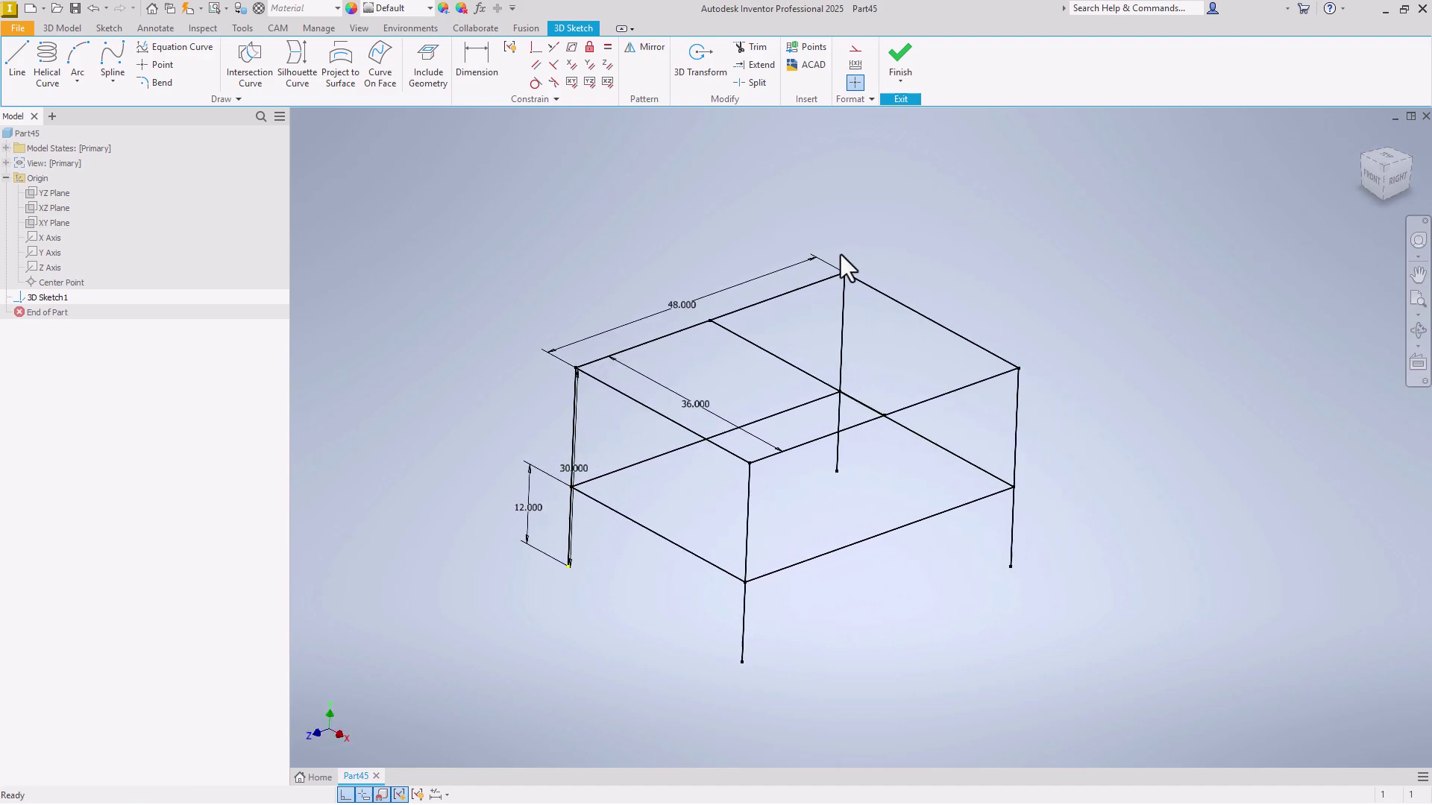
{"action": "key", "text": "F5"}
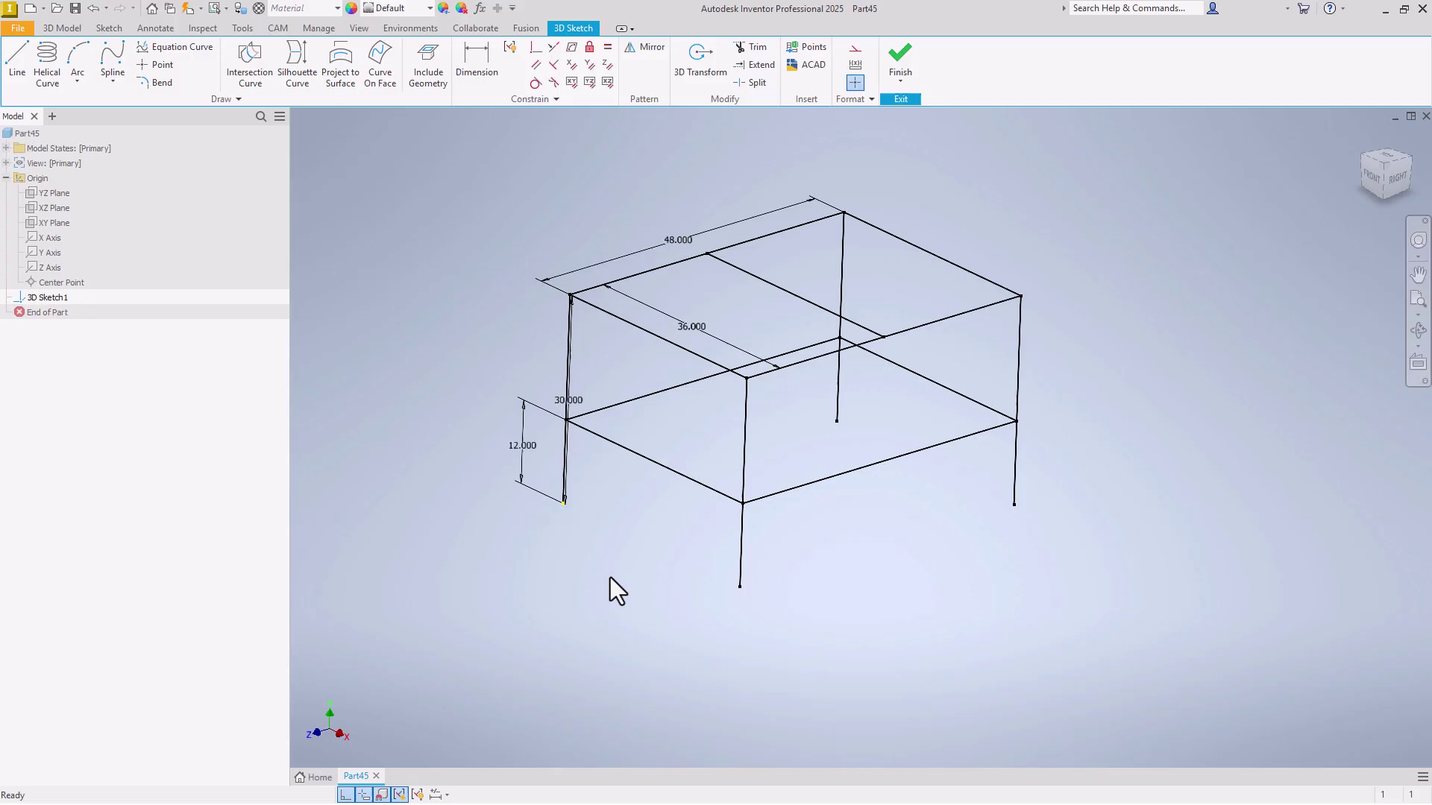
{"action": "key", "text": "F5"}
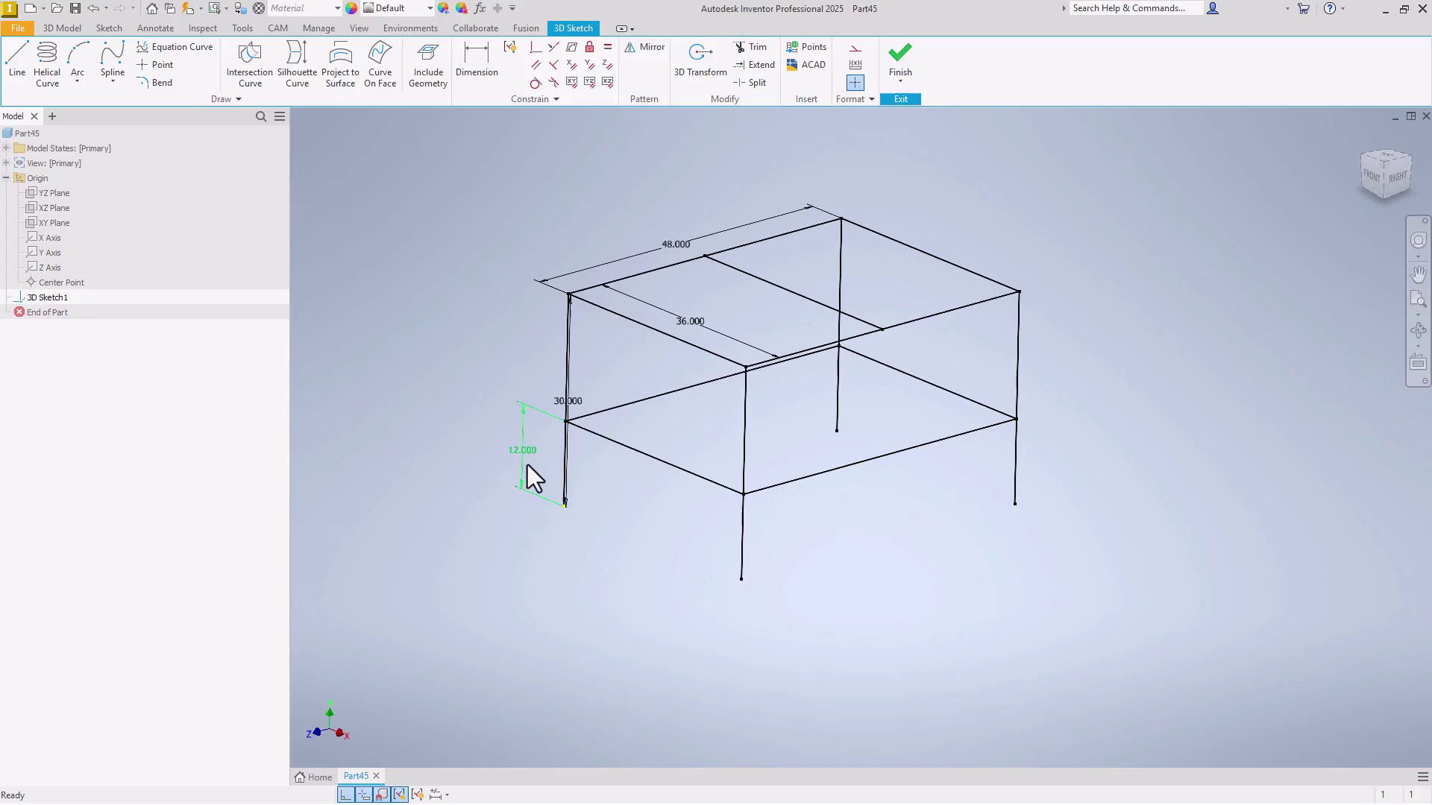
{"action": "left_click", "coordinate": [712, 276]}
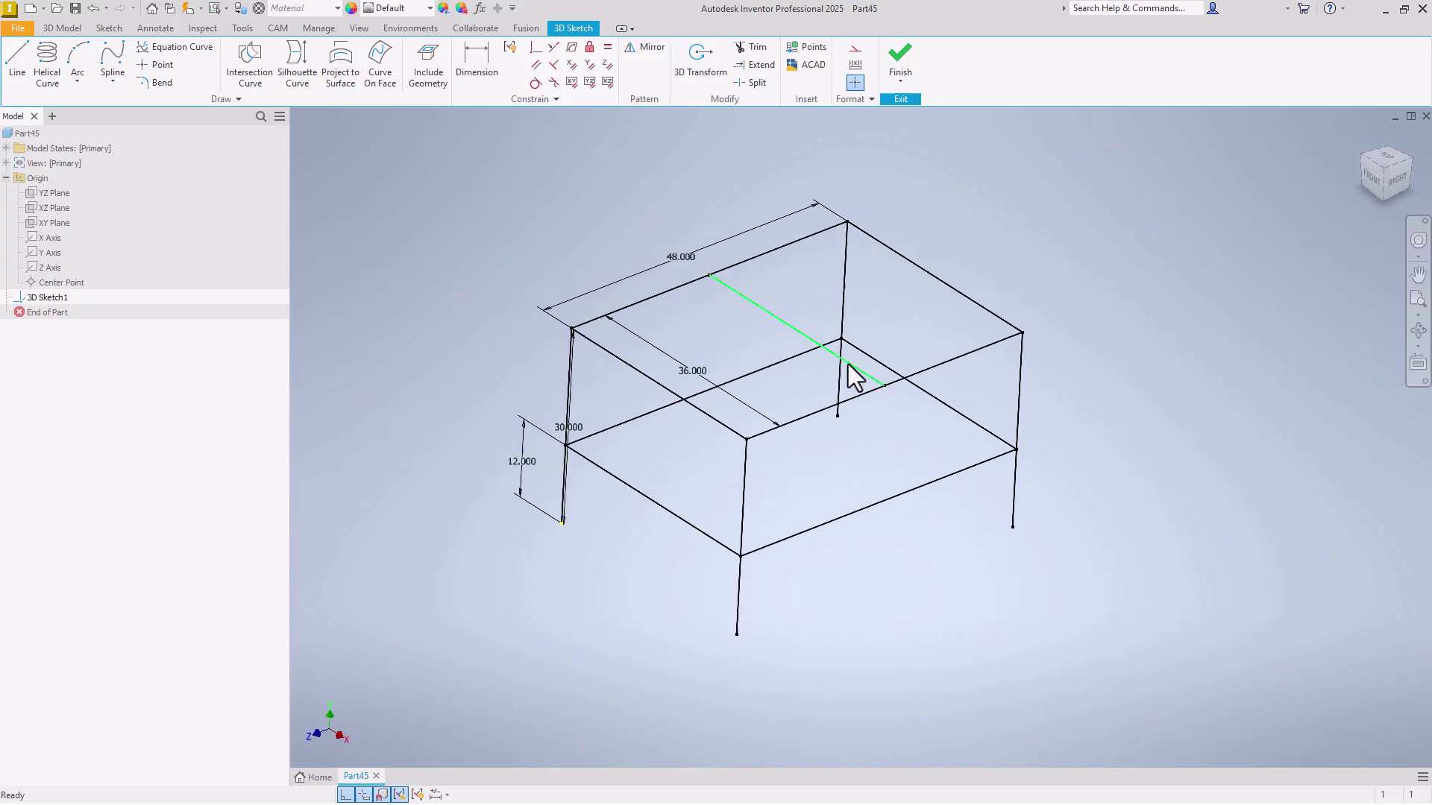
{"action": "key", "text": "F5"}
{"action": "left_click", "coordinate": [880, 425]}
{"action": "key", "text": "F5"}
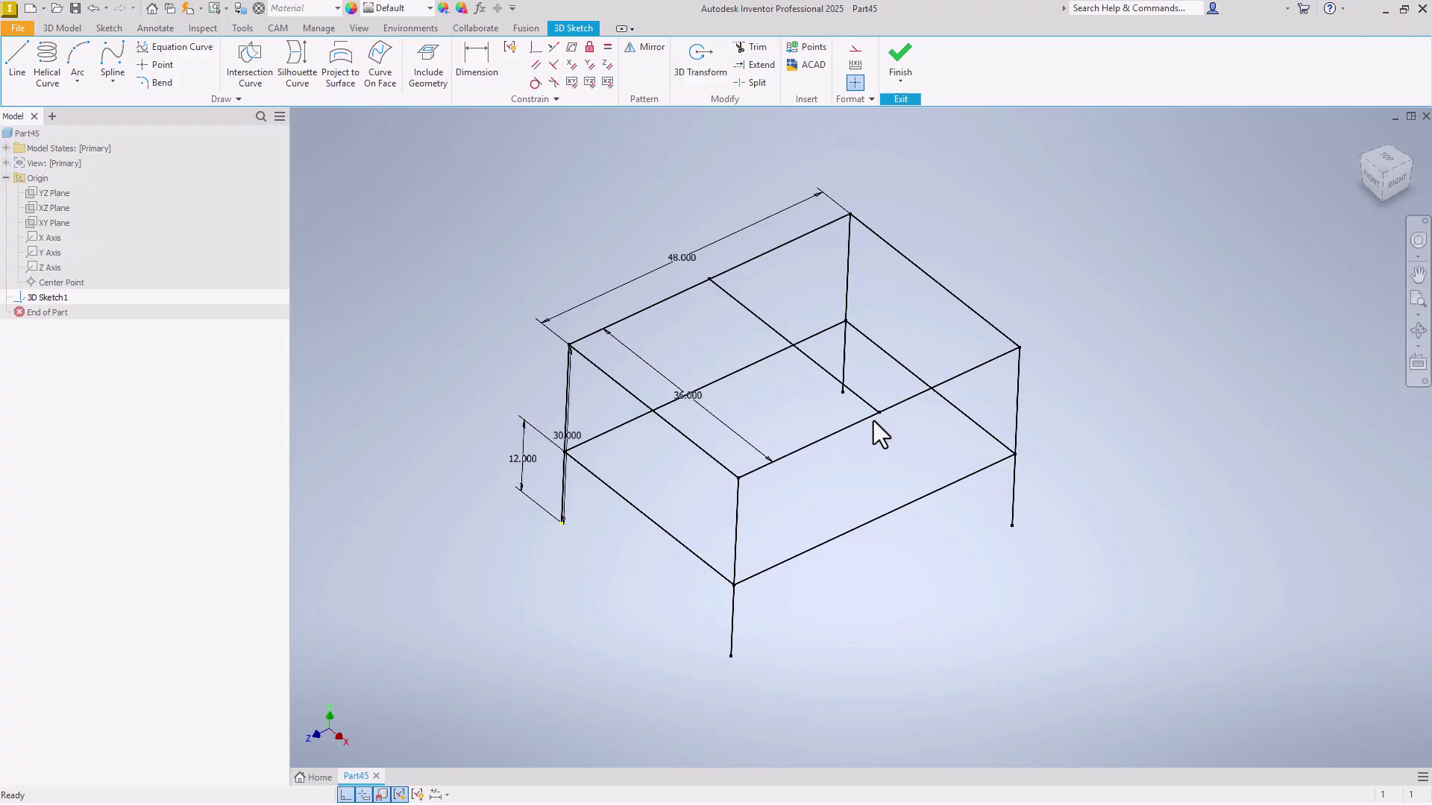
Finish the 3D sketch and save the part as FR123 Skeleton.ipt.
{"action": "left_click", "coordinate": [889, 56]}
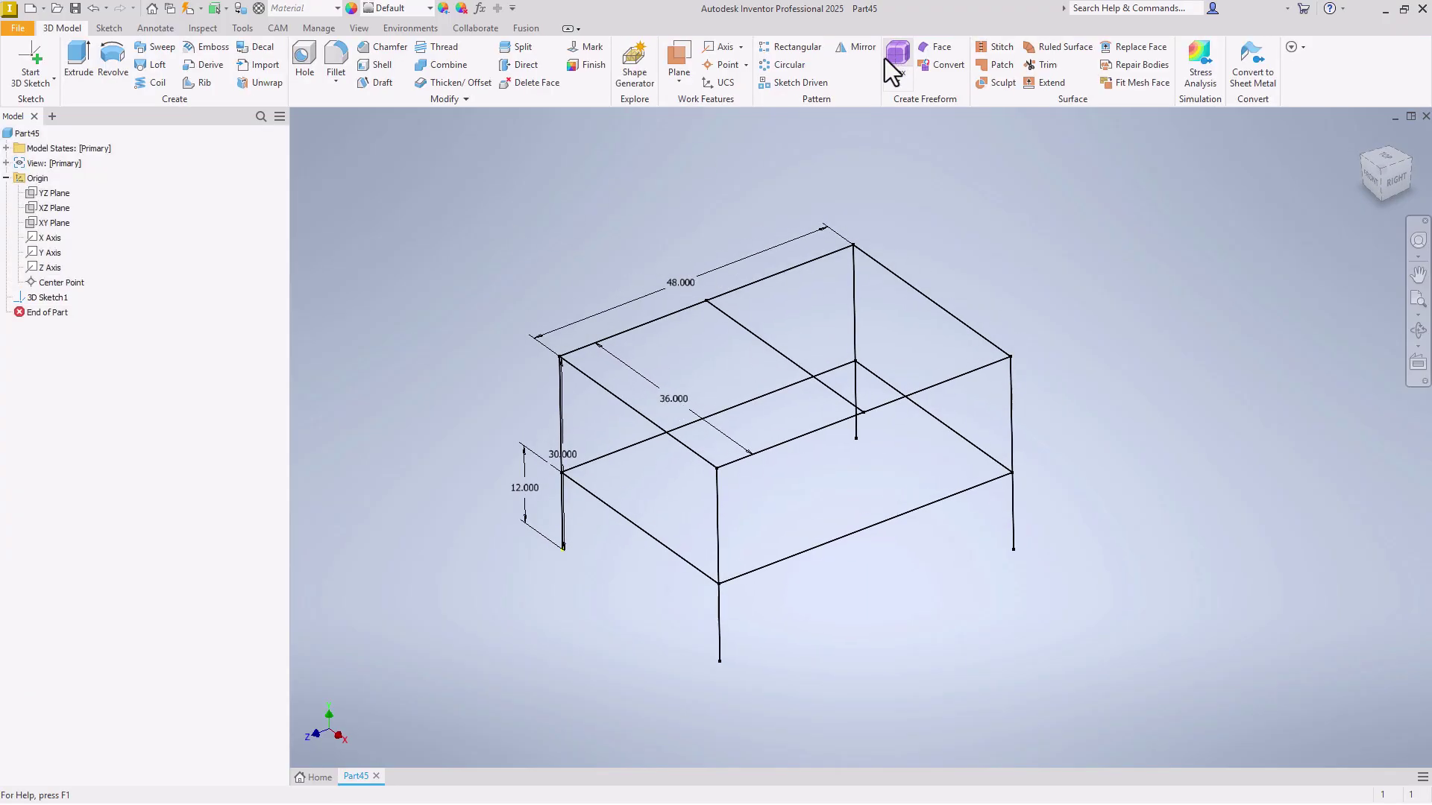
{"action": "left_click", "coordinate": [75, 8]}
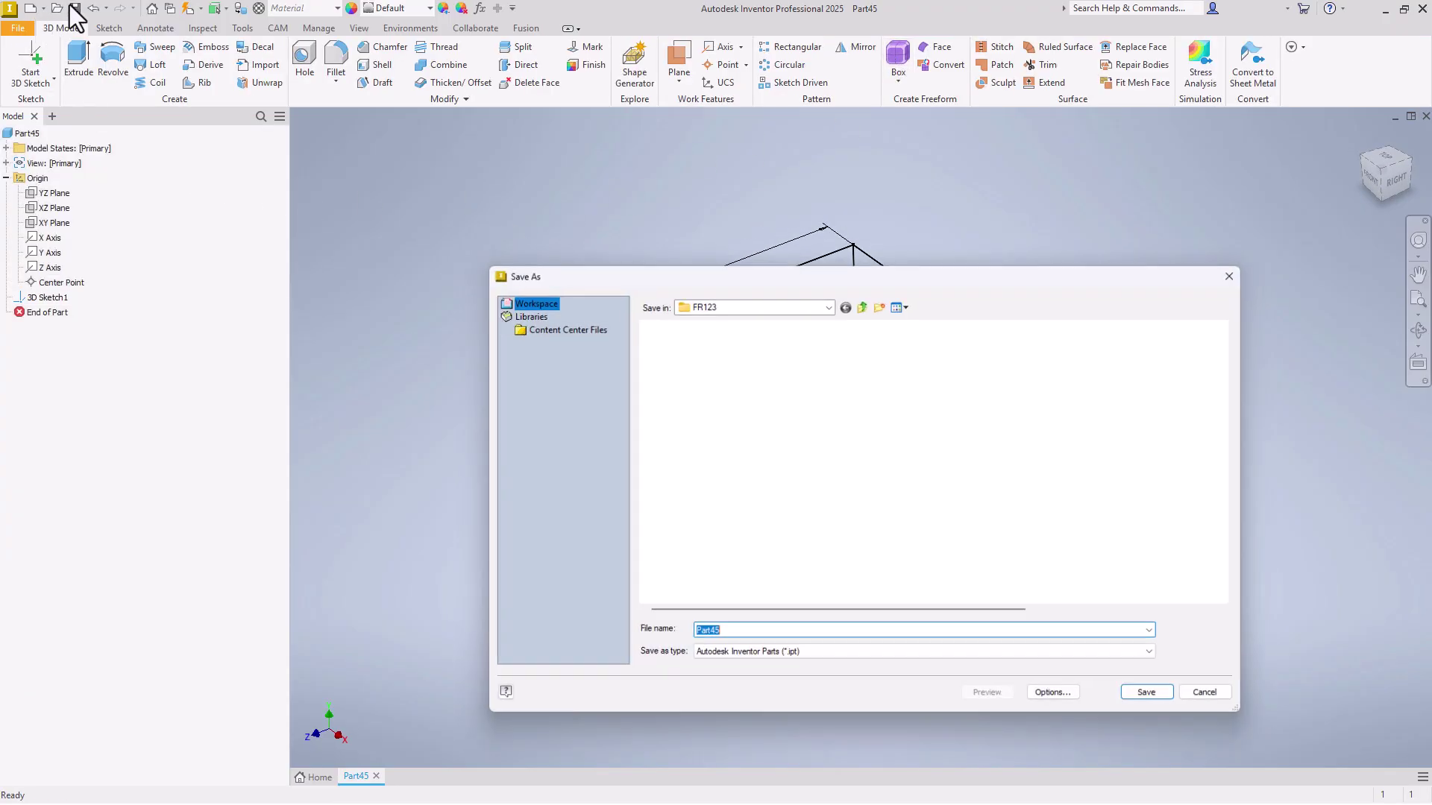
{"action": "type", "text": "F"}
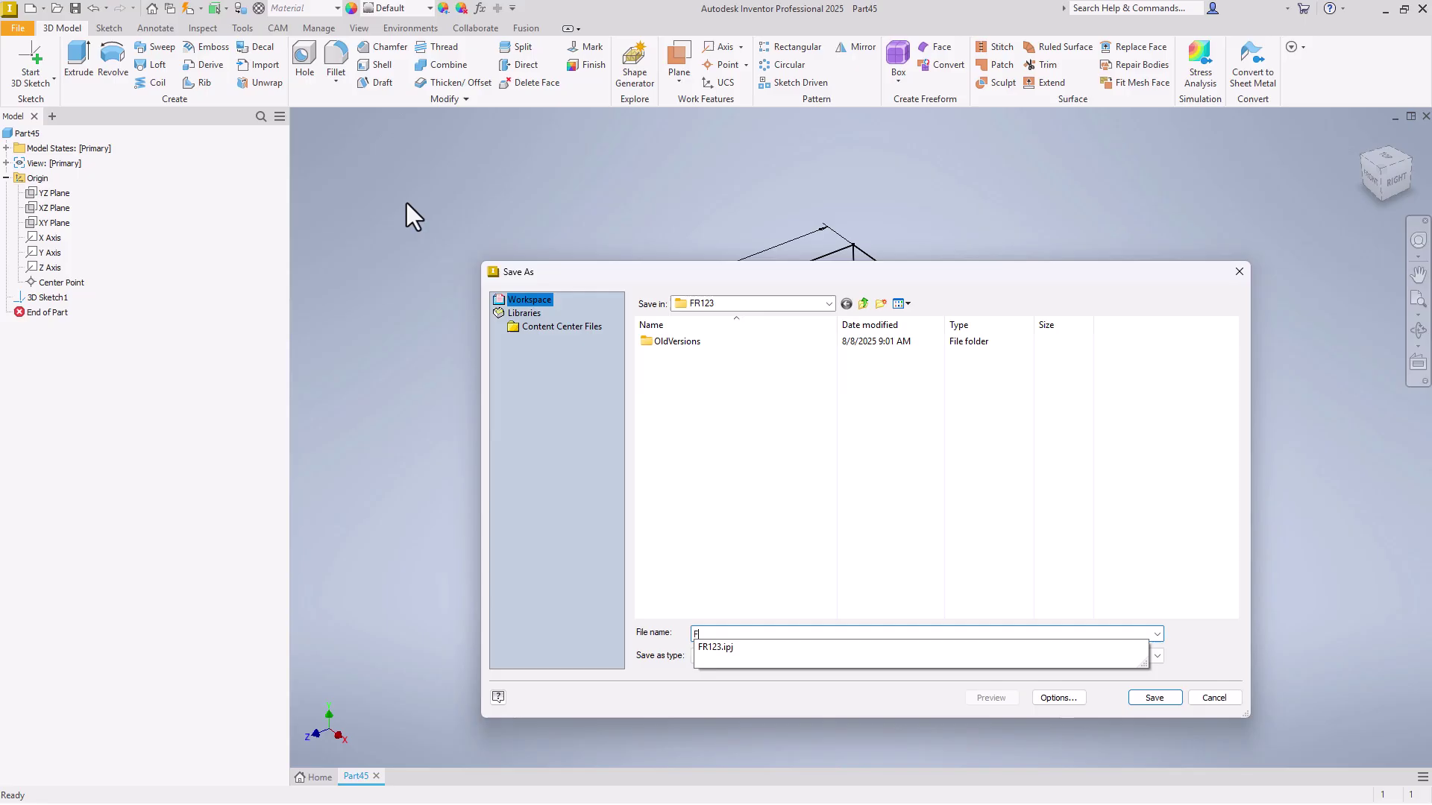
{"action": "type", "text": "R123 "}
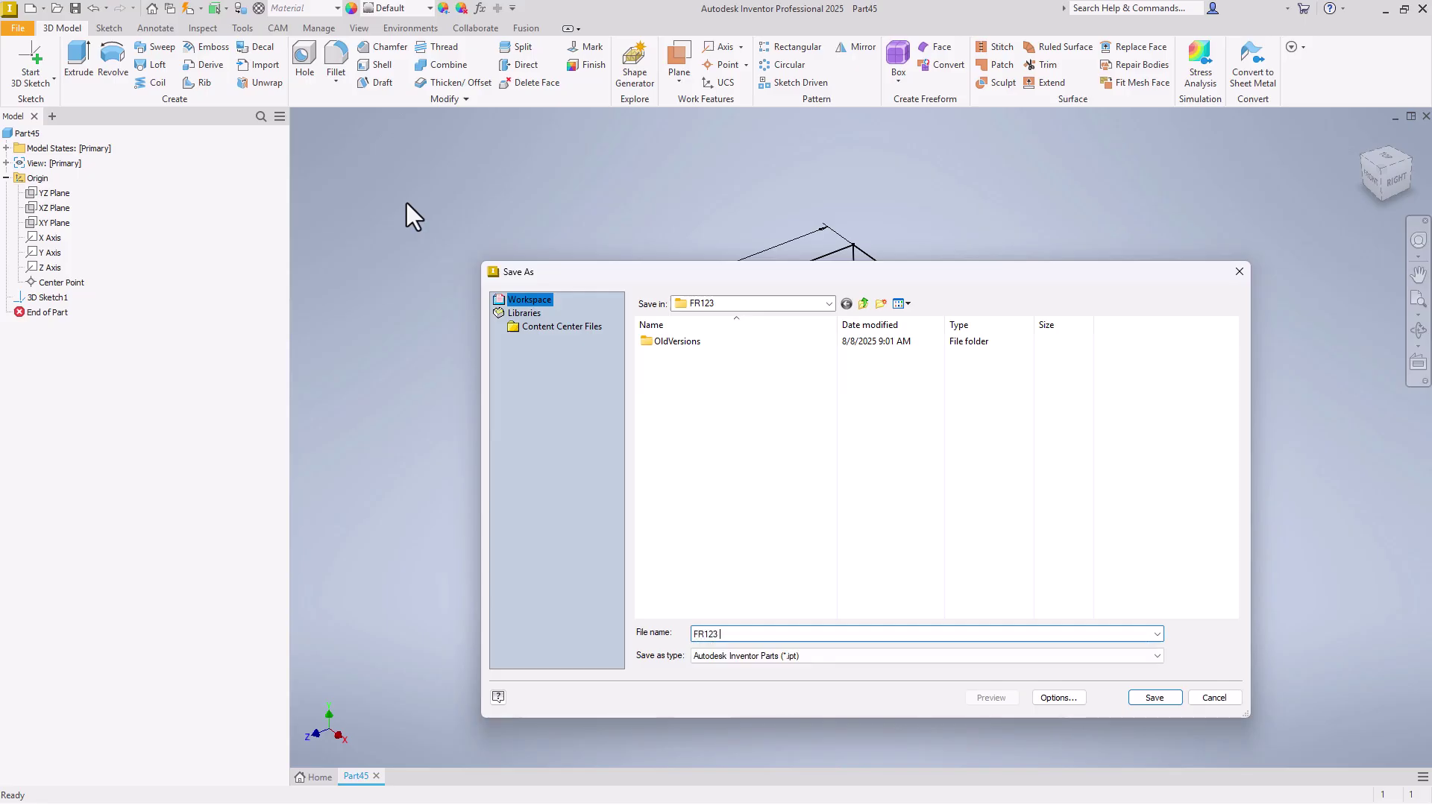
{"action": "type", "text": "Skeleton"}
{"action": "left_click", "coordinate": [1172, 699]}
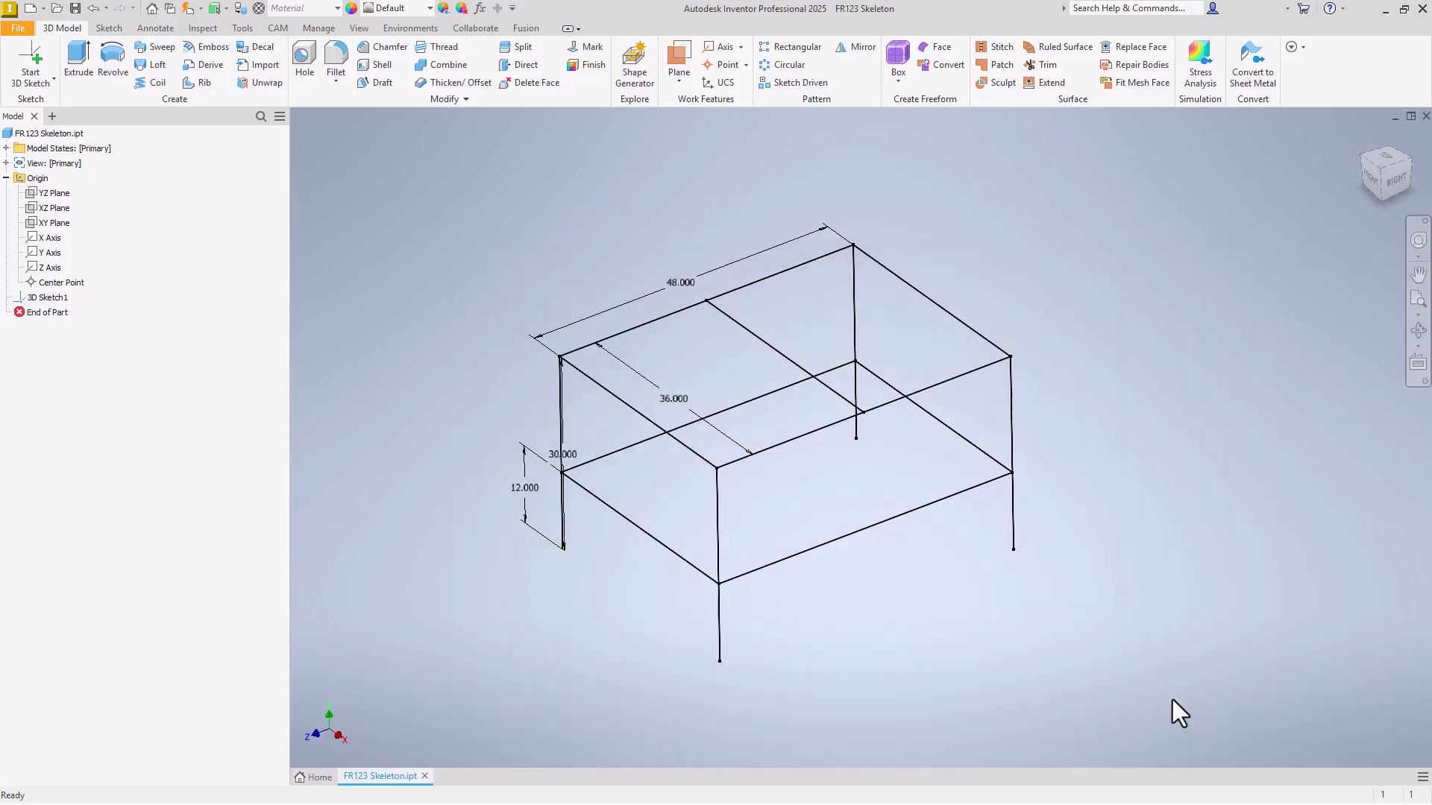
Close the skeleton part and create a new Standard (in).iam assembly.
{"action": "left_click", "coordinate": [1426, 117]}
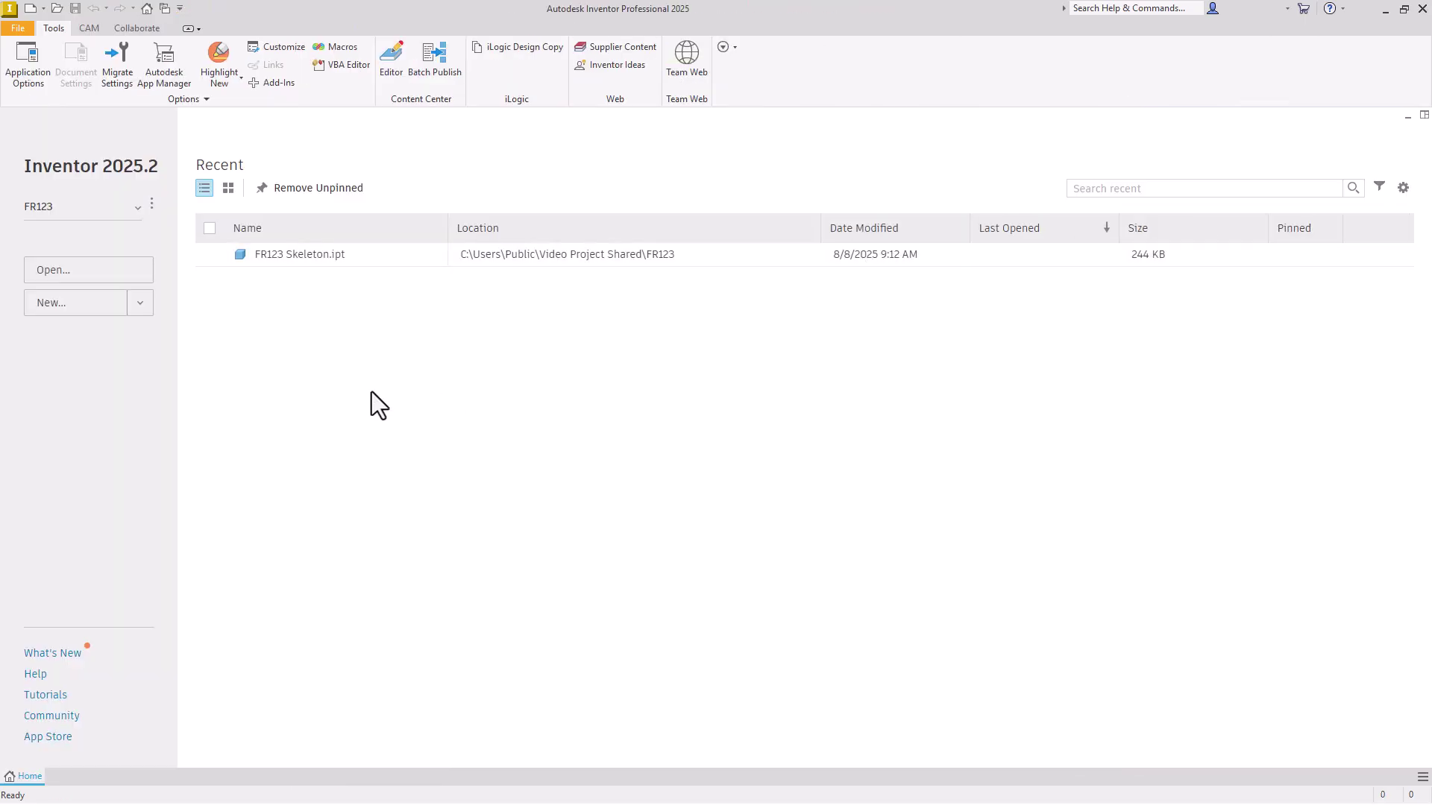
{"action": "left_click", "coordinate": [69, 308]}
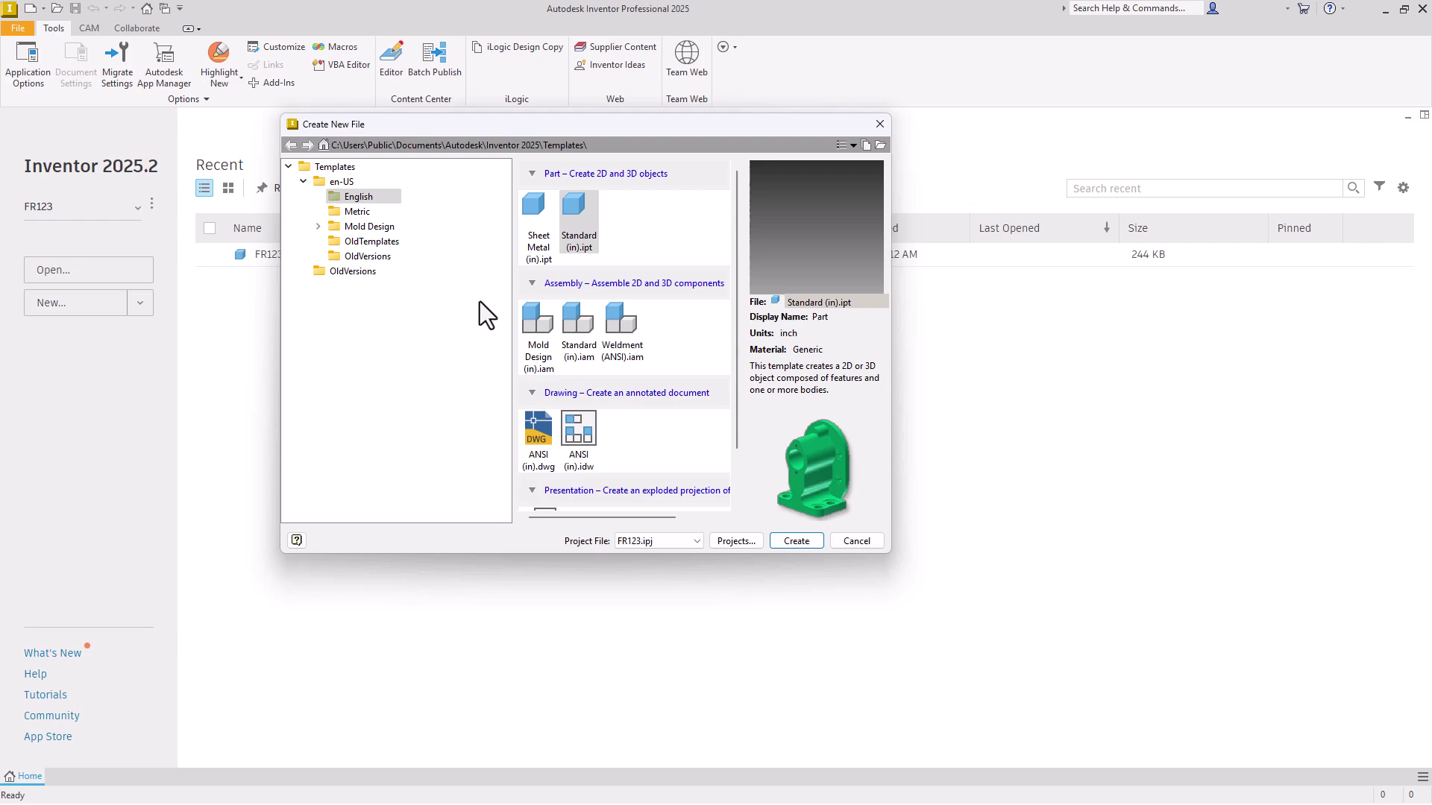
{"action": "double_click", "coordinate": [589, 323]}
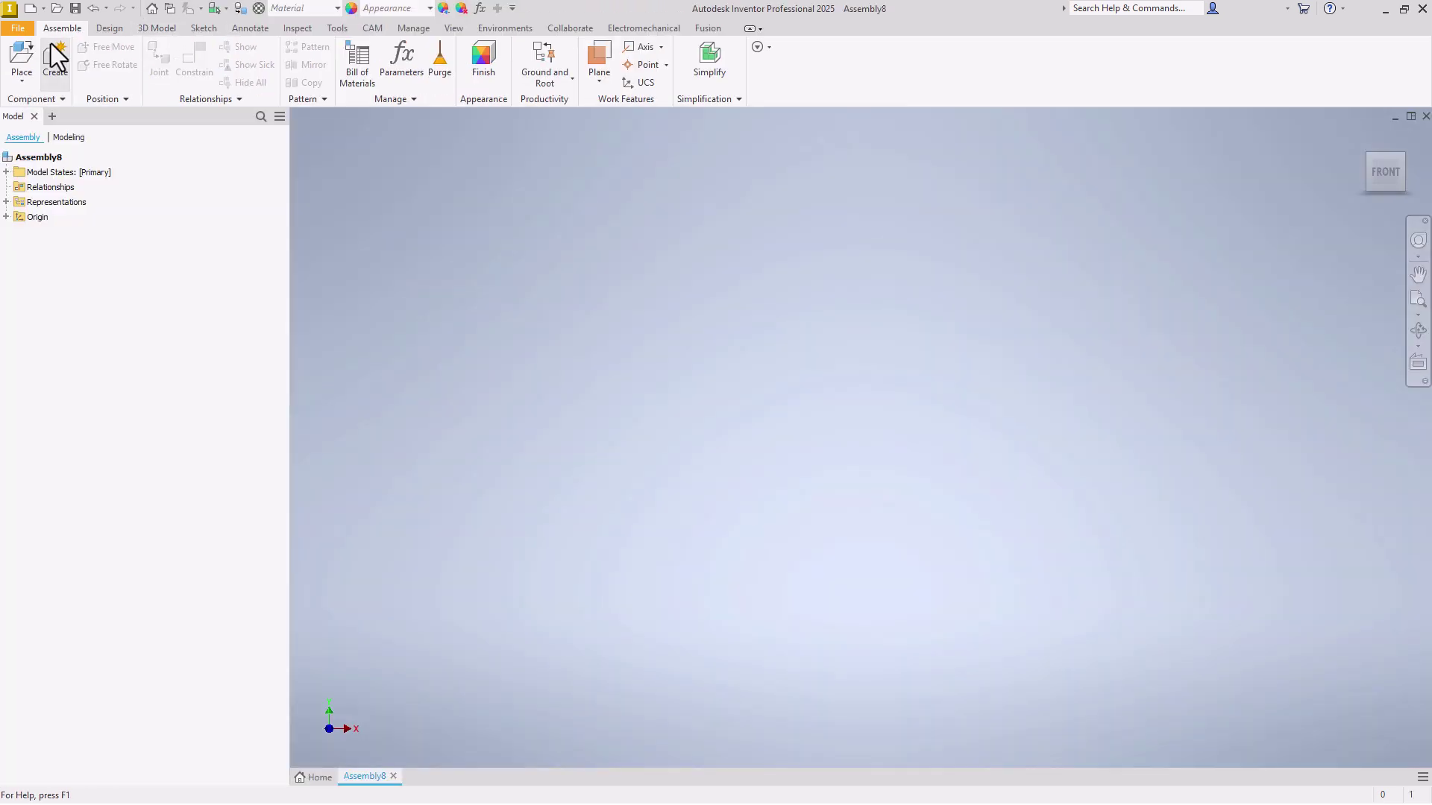
Place a single FR123 Skeleton instance in the assembly.
{"action": "left_click", "coordinate": [22, 54]}
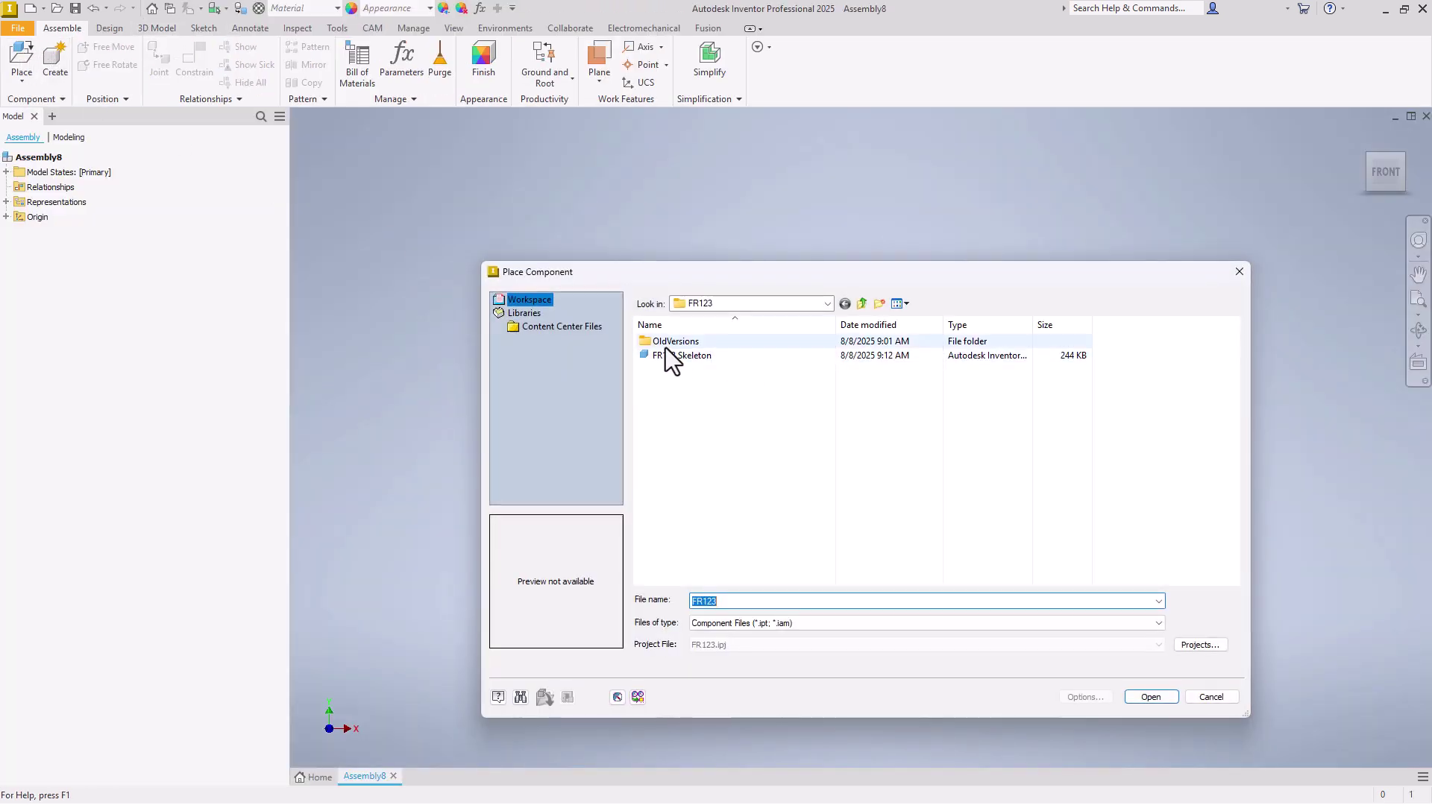
{"action": "double_click", "coordinate": [658, 356]}
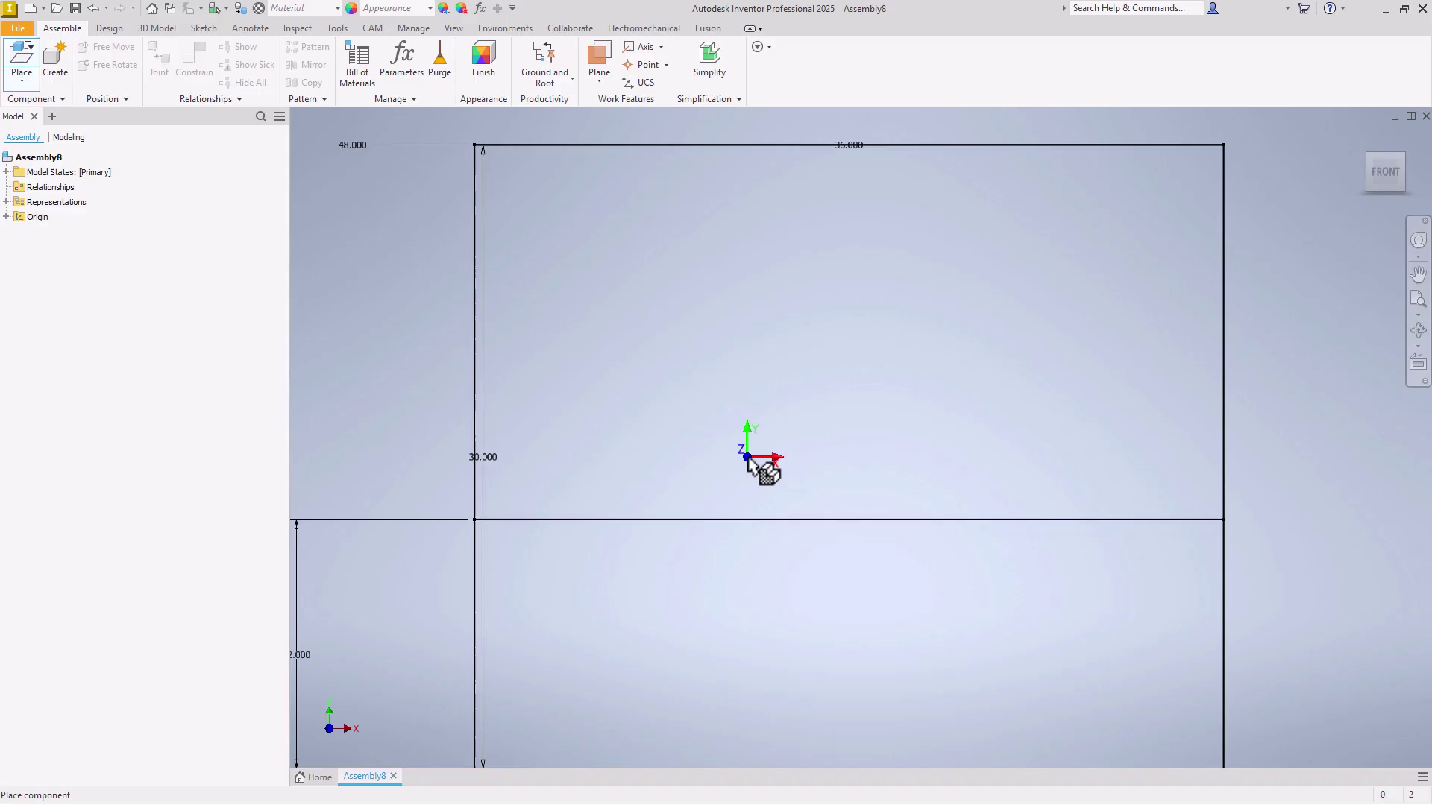
{"action": "left_click", "coordinate": [757, 457]}
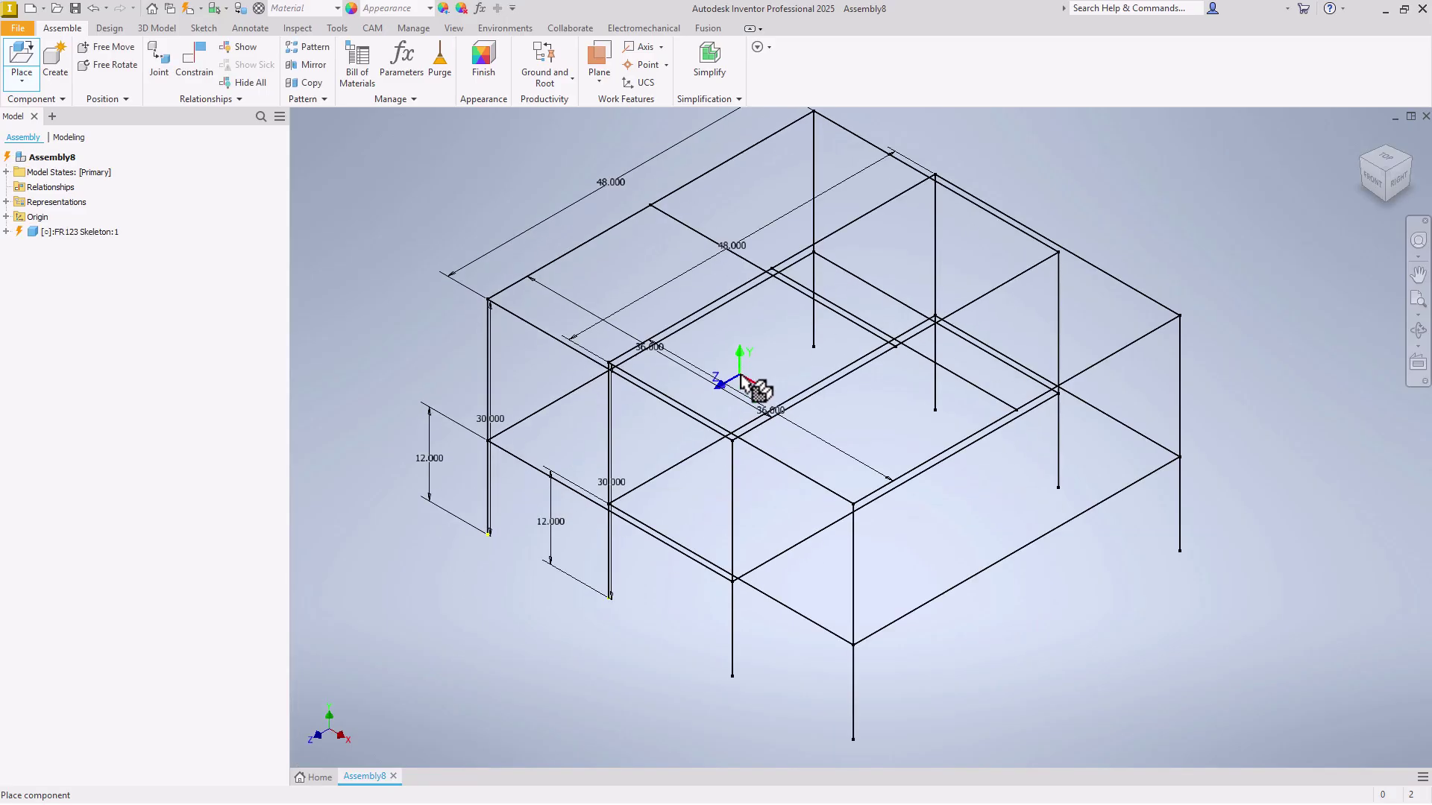
{"action": "right_click", "coordinate": [740, 376]}
{"action": "left_click", "coordinate": [795, 375]}
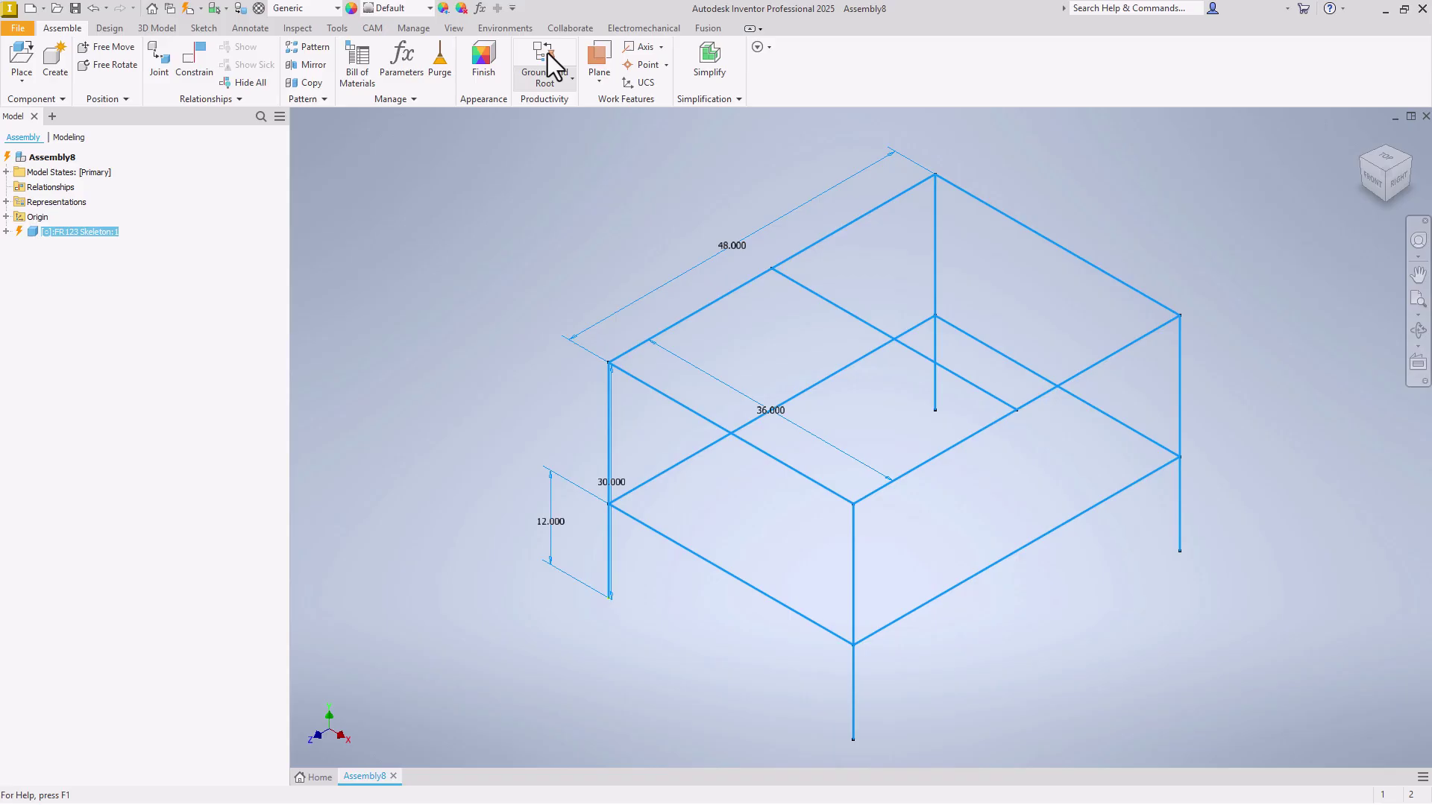
Ground and root FR123 Skeleton:1 at the origin, keeping its browser position.
{"action": "left_click", "coordinate": [549, 79]}
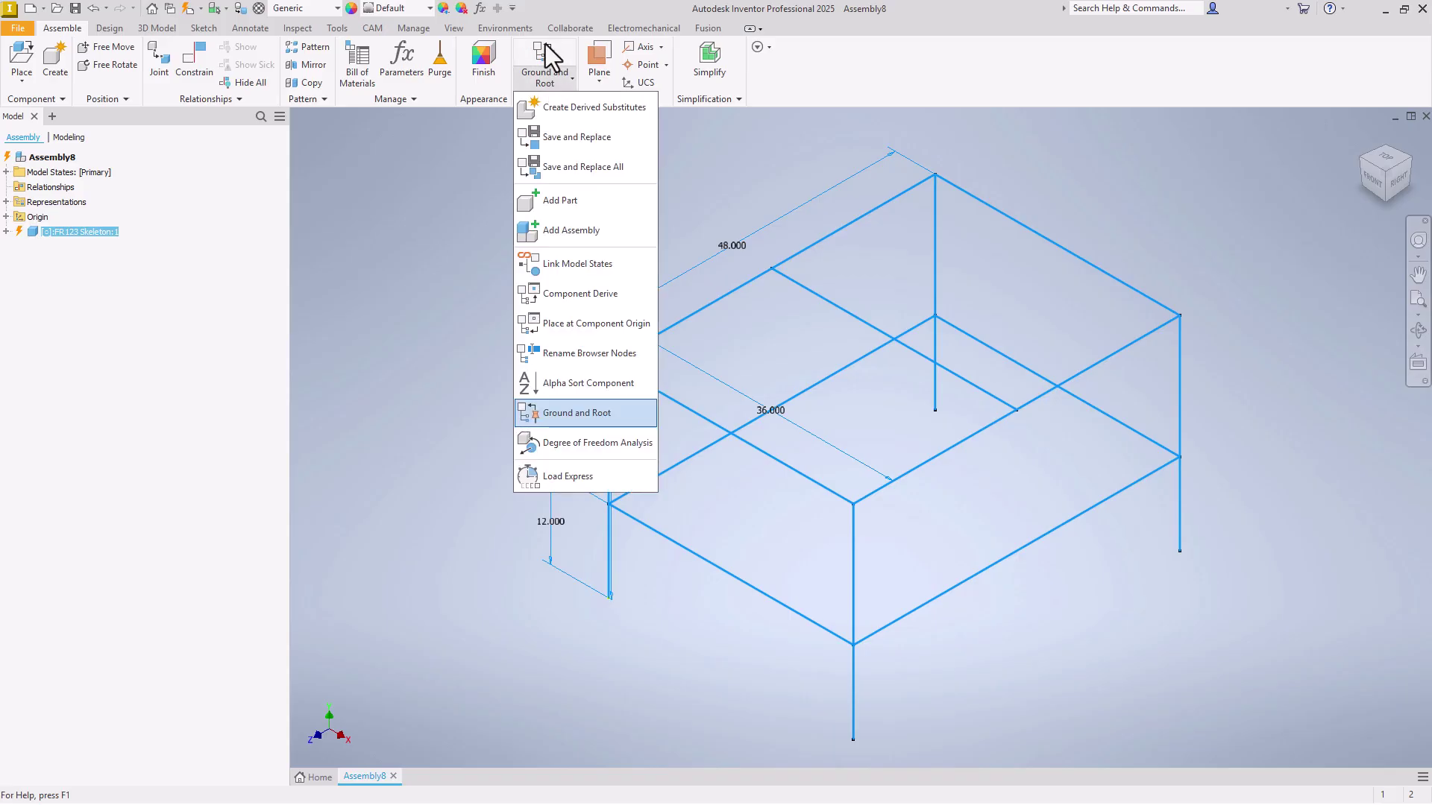
{"action": "left_click", "coordinate": [564, 413]}
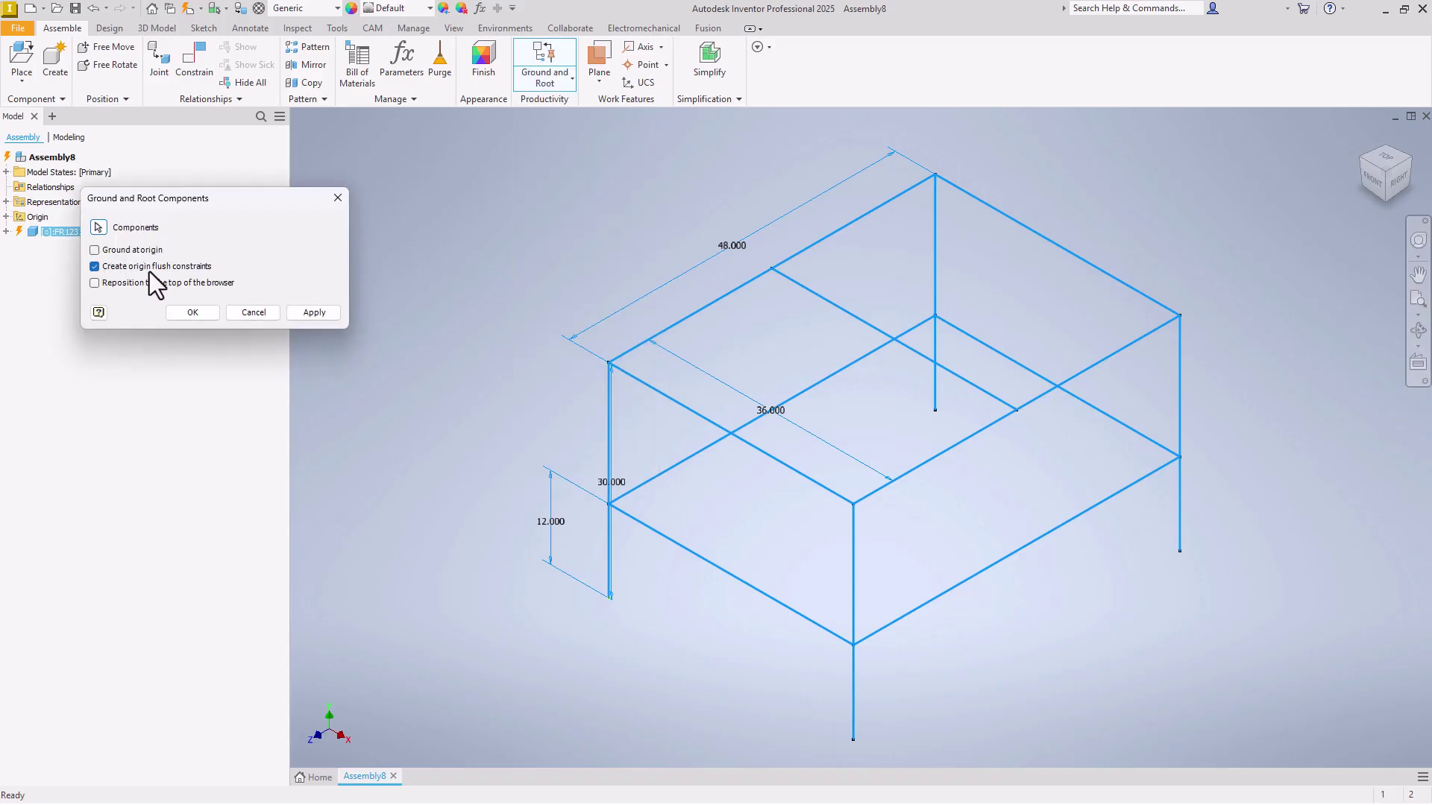
{"action": "left_click", "coordinate": [95, 282]}
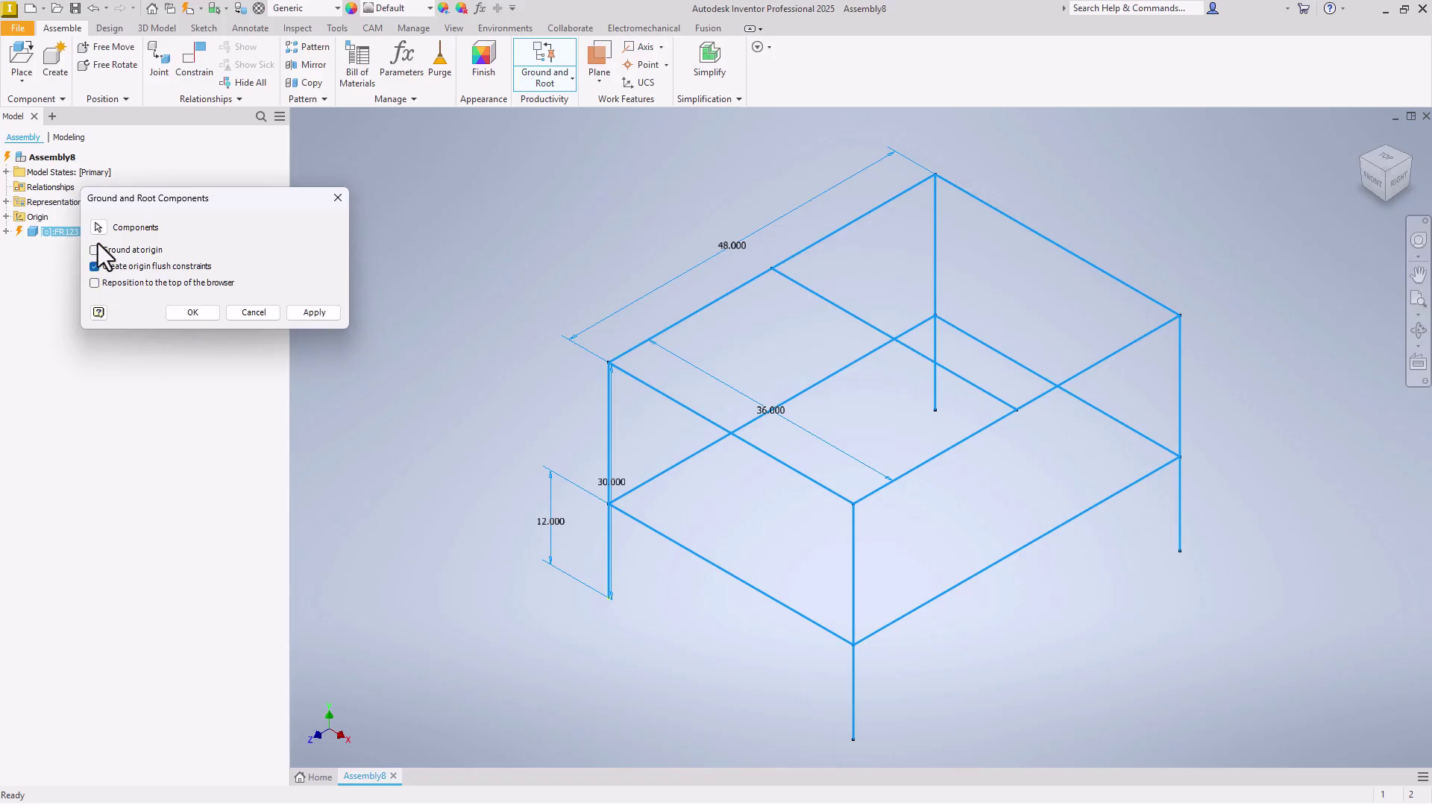
{"action": "left_click", "coordinate": [328, 313]}
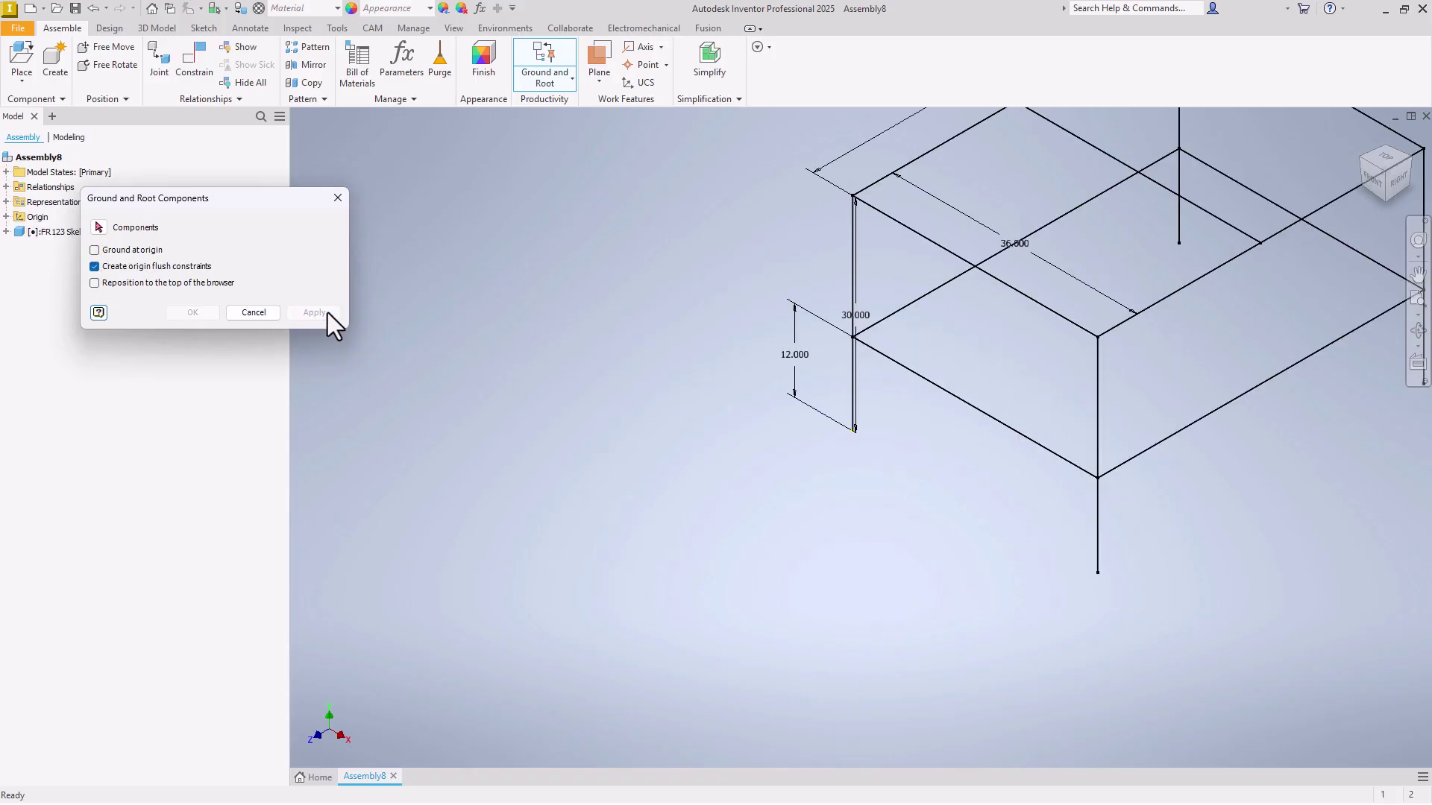
{"action": "left_click", "coordinate": [253, 313]}
{"action": "scroll", "coordinate": [567, 447], "scroll_direction": "down", "scroll_amount": 5}
{"action": "scroll", "coordinate": [671, 358], "scroll_direction": "up", "scroll_amount": 3}
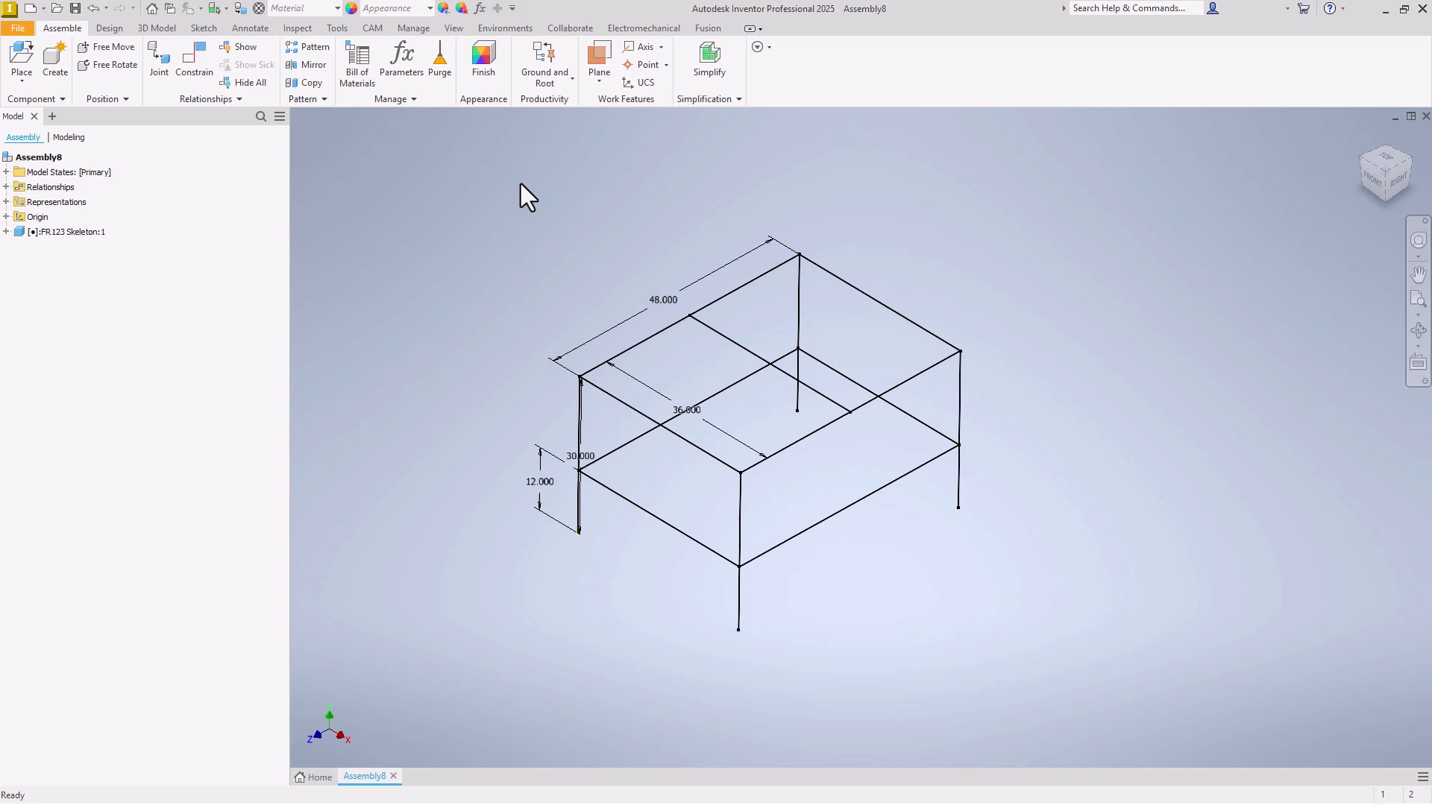
Start Insert Frame and save the assembly as FR123 Weldment.iam.
{"action": "left_click", "coordinate": [110, 28]}
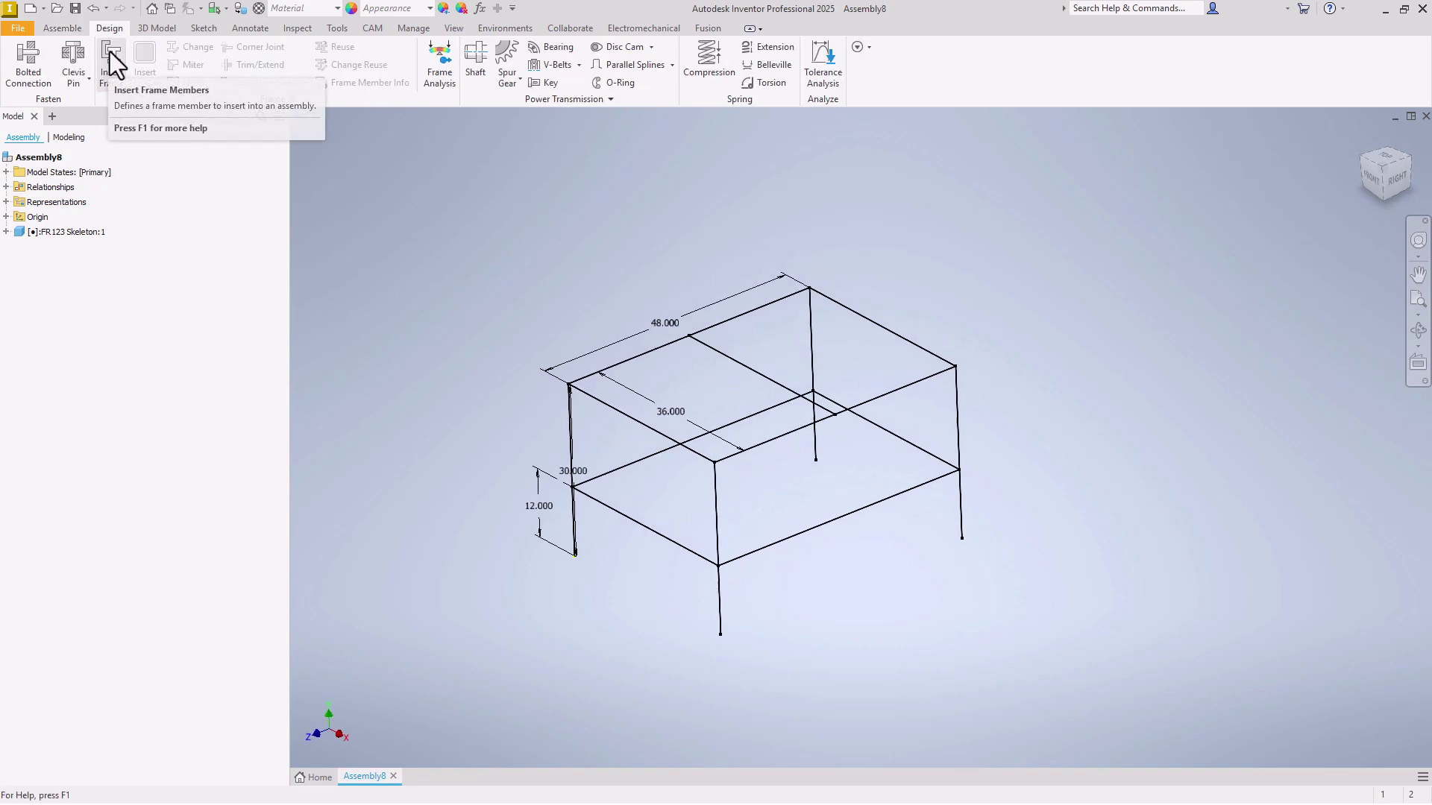
{"action": "left_click", "coordinate": [109, 51]}
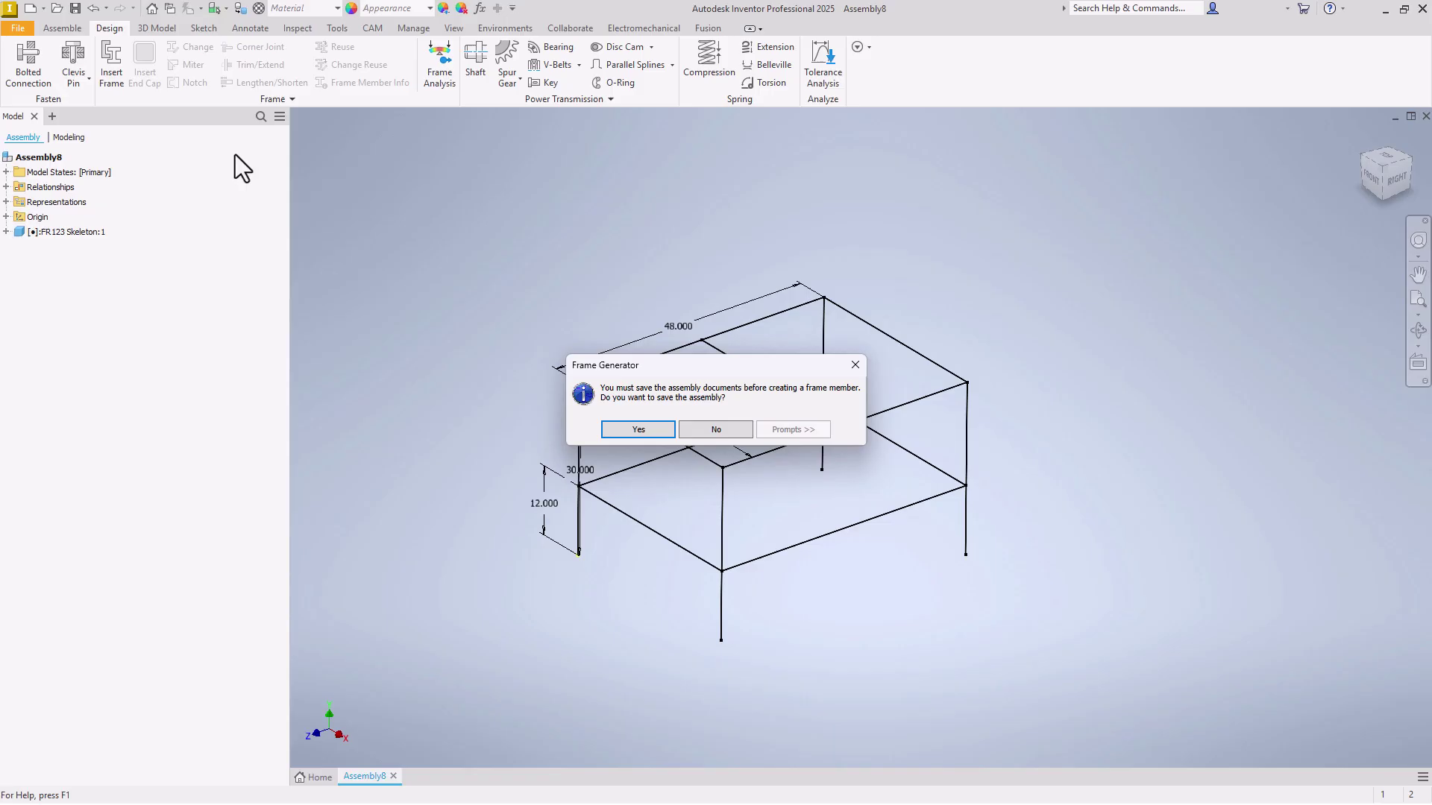
{"action": "left_click", "coordinate": [638, 430]}
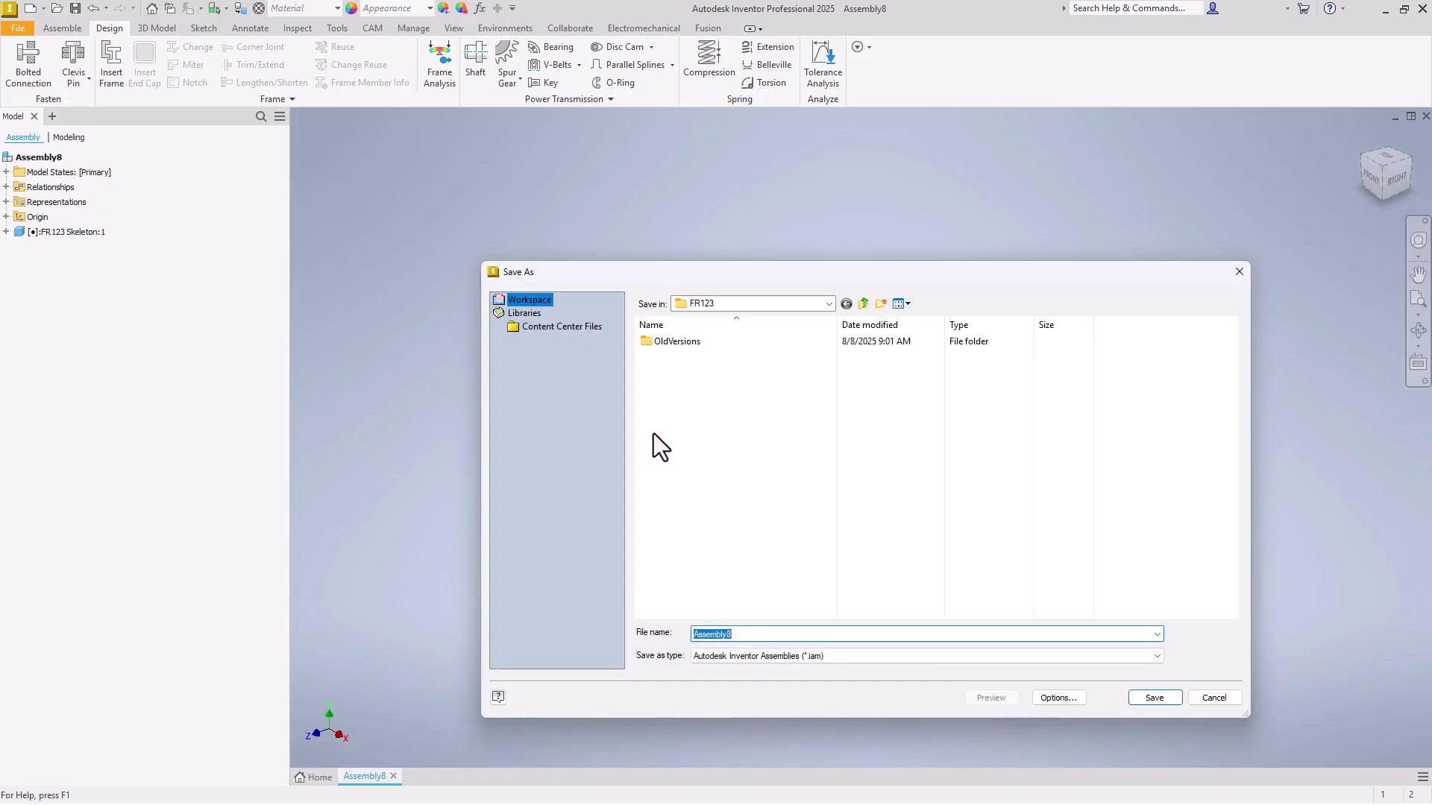
{"action": "type", "text": "FR"}
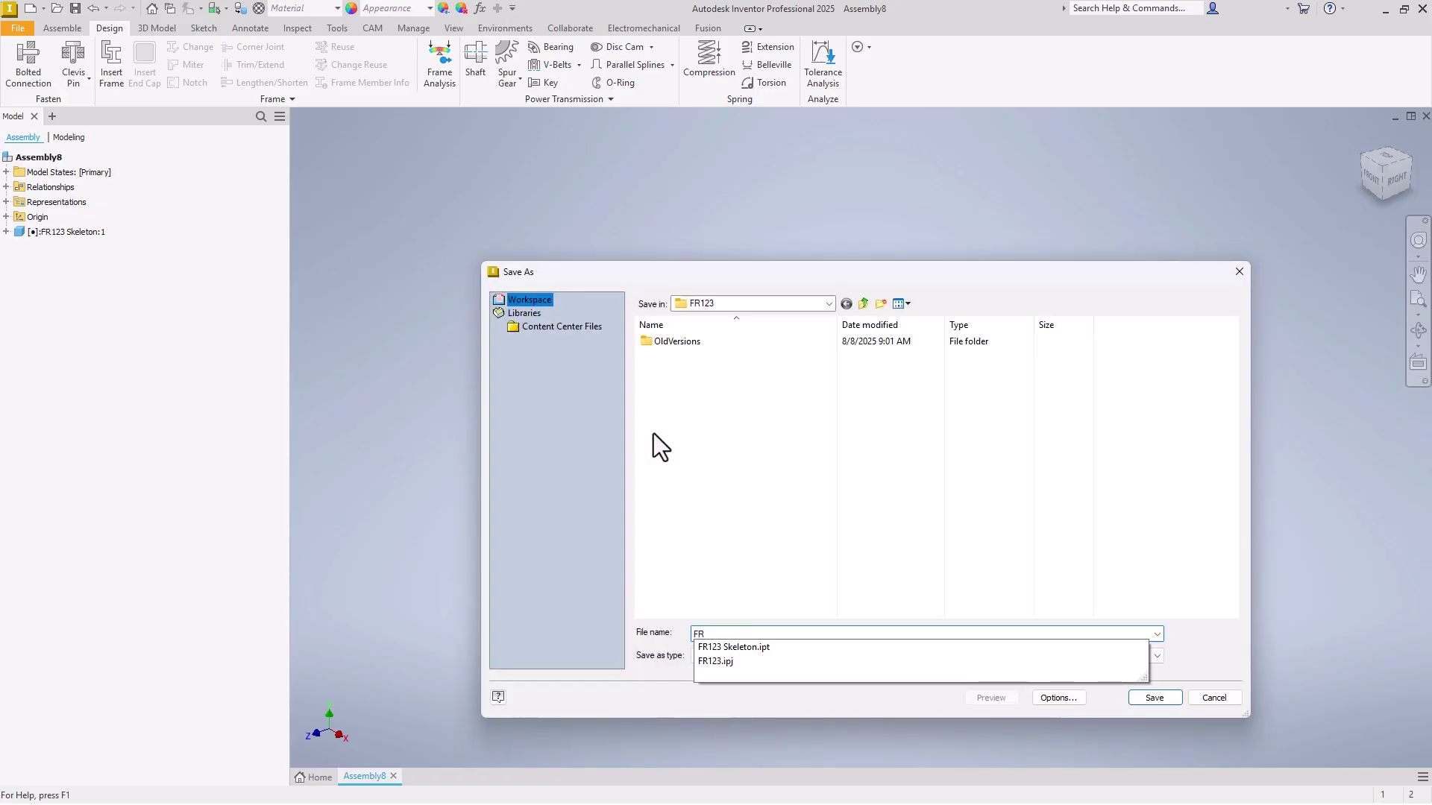
{"action": "type", "text": "123 "}
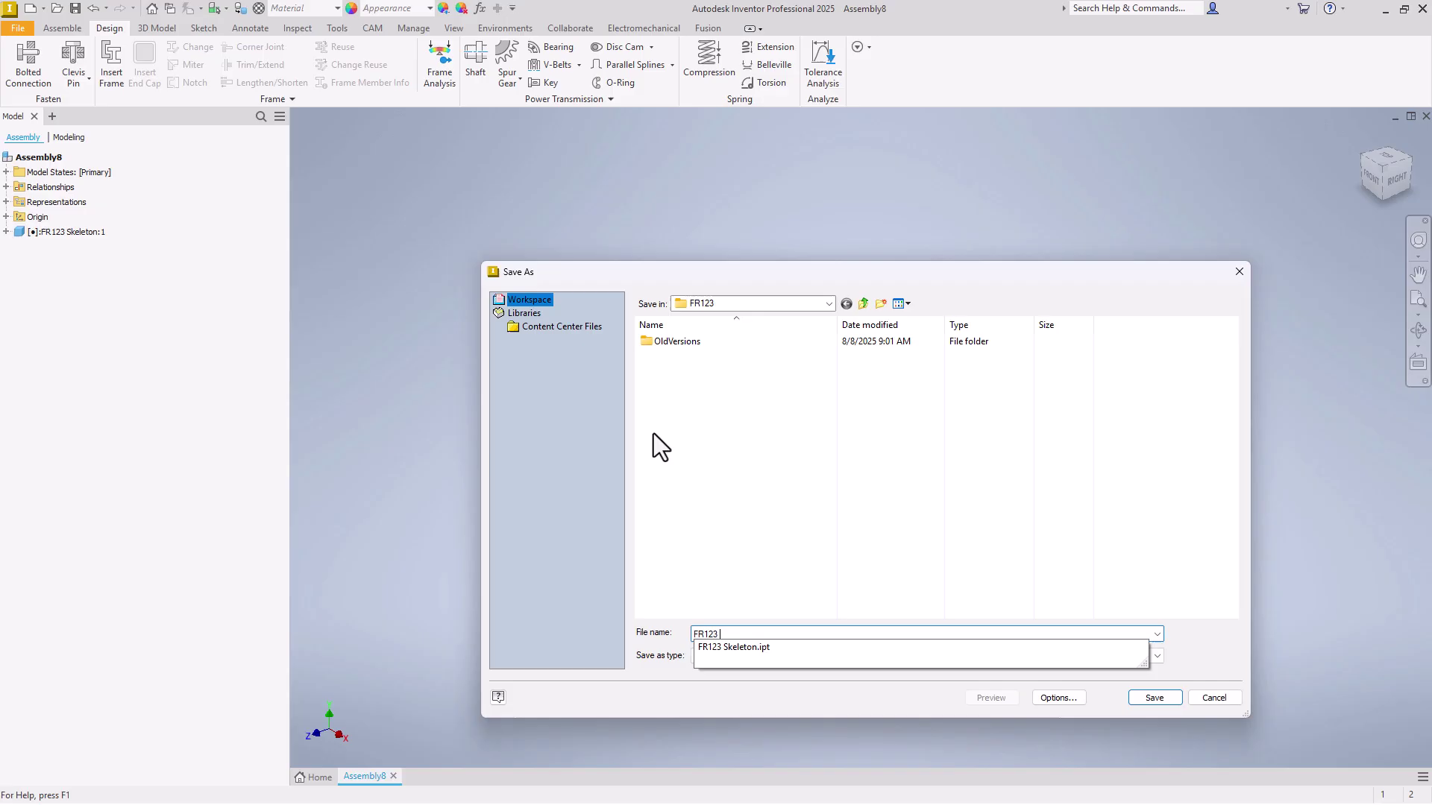
{"action": "type", "text": "Weldment"}
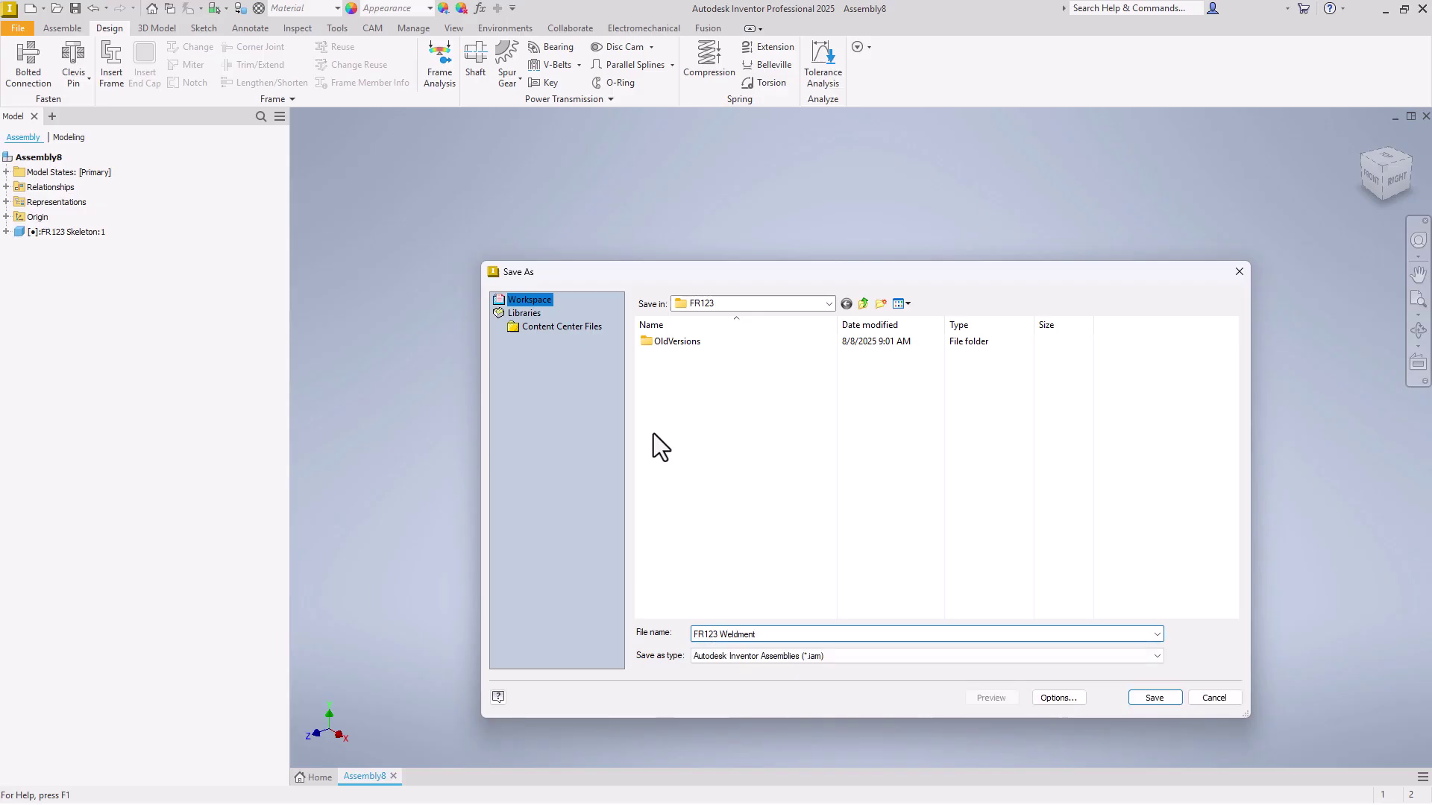
{"action": "key", "text": "Return"}
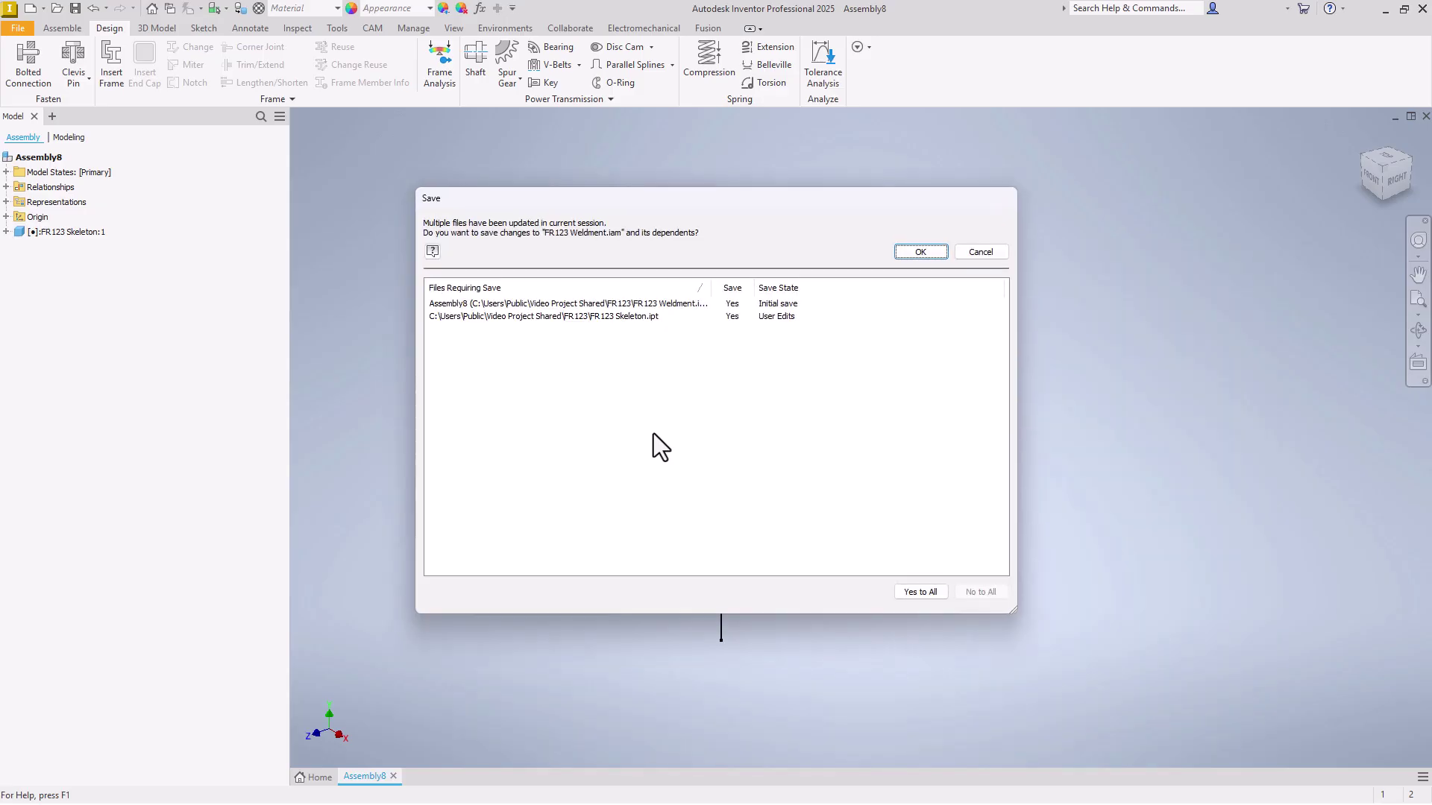
{"action": "left_click", "coordinate": [922, 253]}
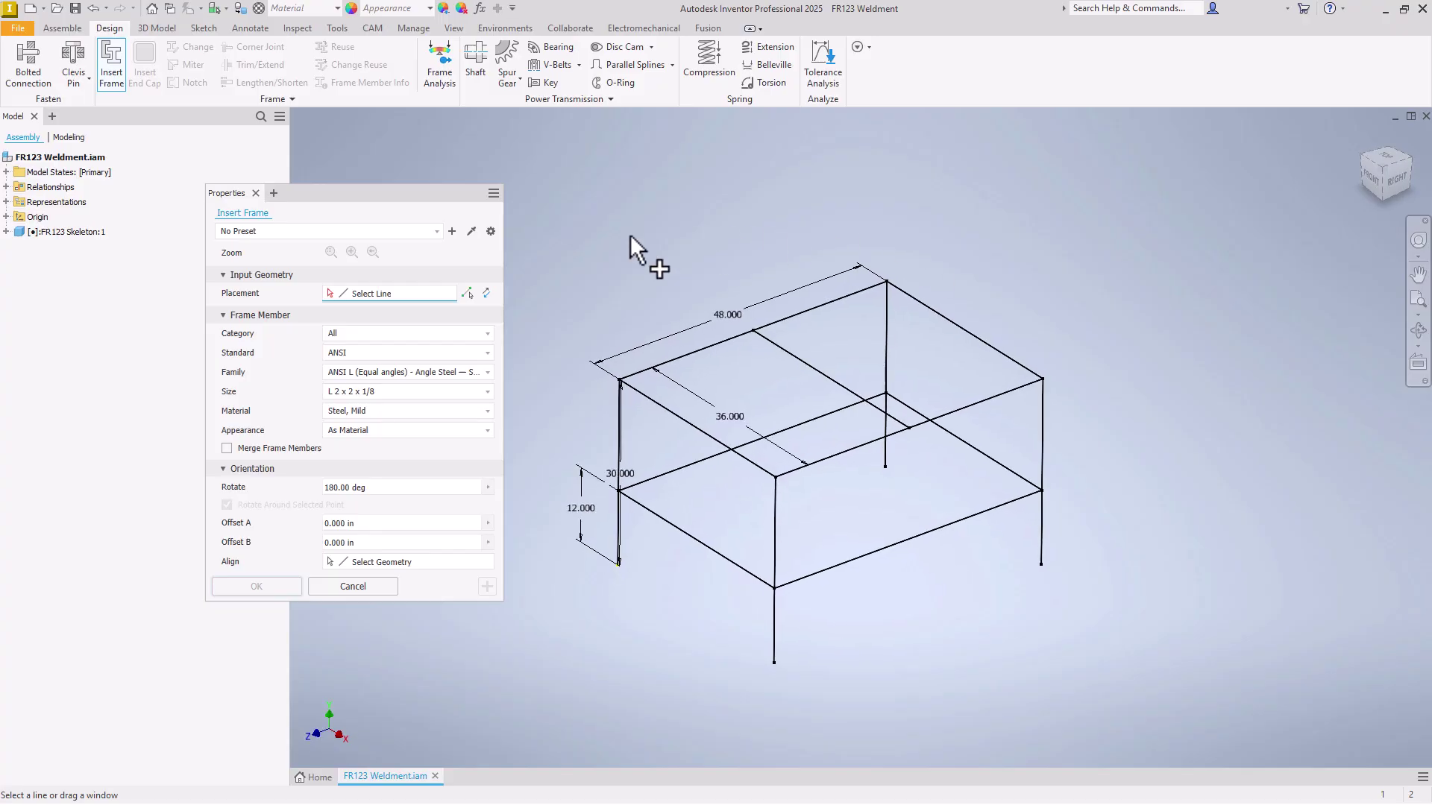
Insert 3x3x1/8 square tube legs on the four vertical skeleton lines.
{"action": "left_click", "coordinate": [417, 372]}
{"action": "left_click", "coordinate": [403, 420]}
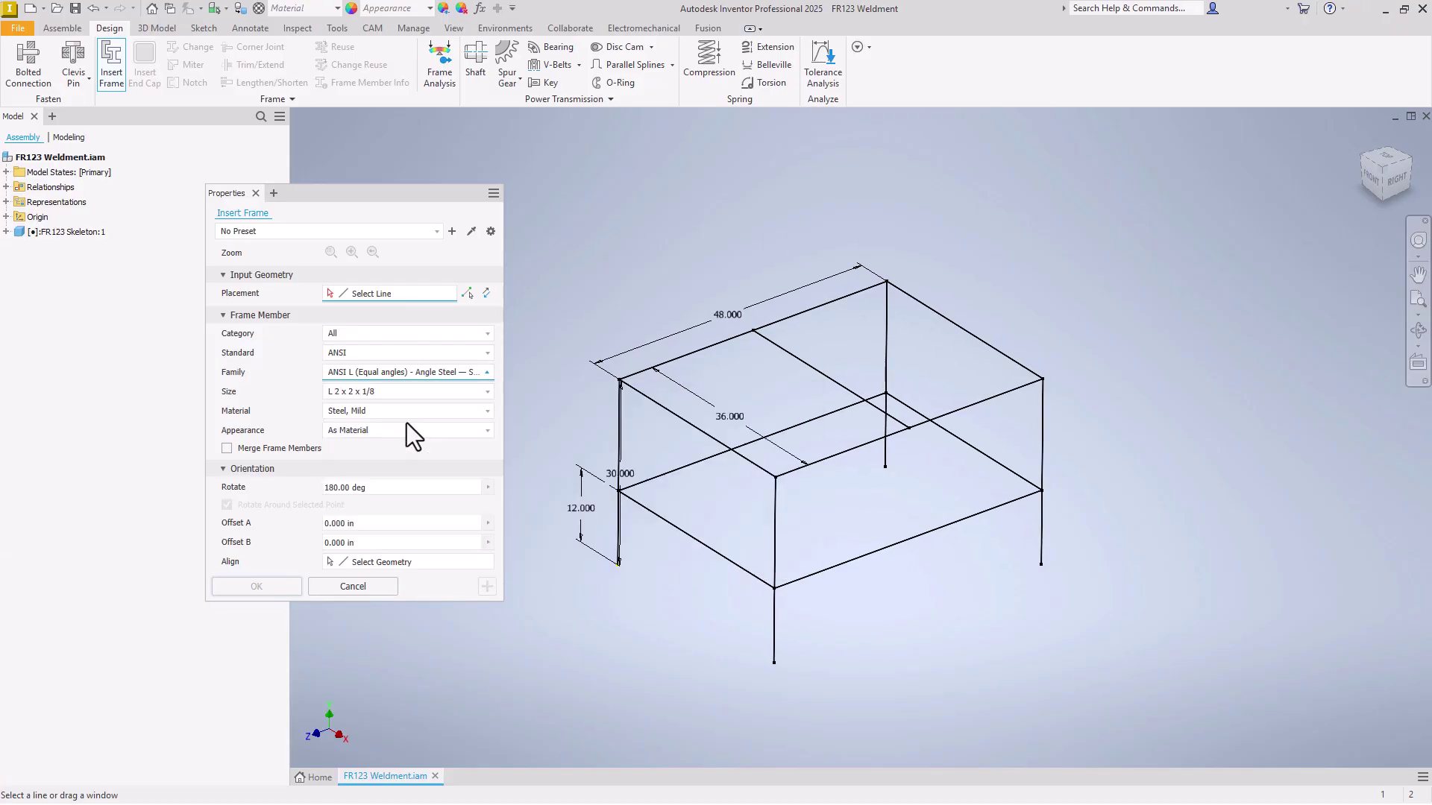
{"action": "left_click", "coordinate": [619, 462]}
{"action": "left_click", "coordinate": [886, 433]}
{"action": "left_click", "coordinate": [1042, 459]}
{"action": "left_click", "coordinate": [774, 566]}
{"action": "left_click", "coordinate": [256, 587]}
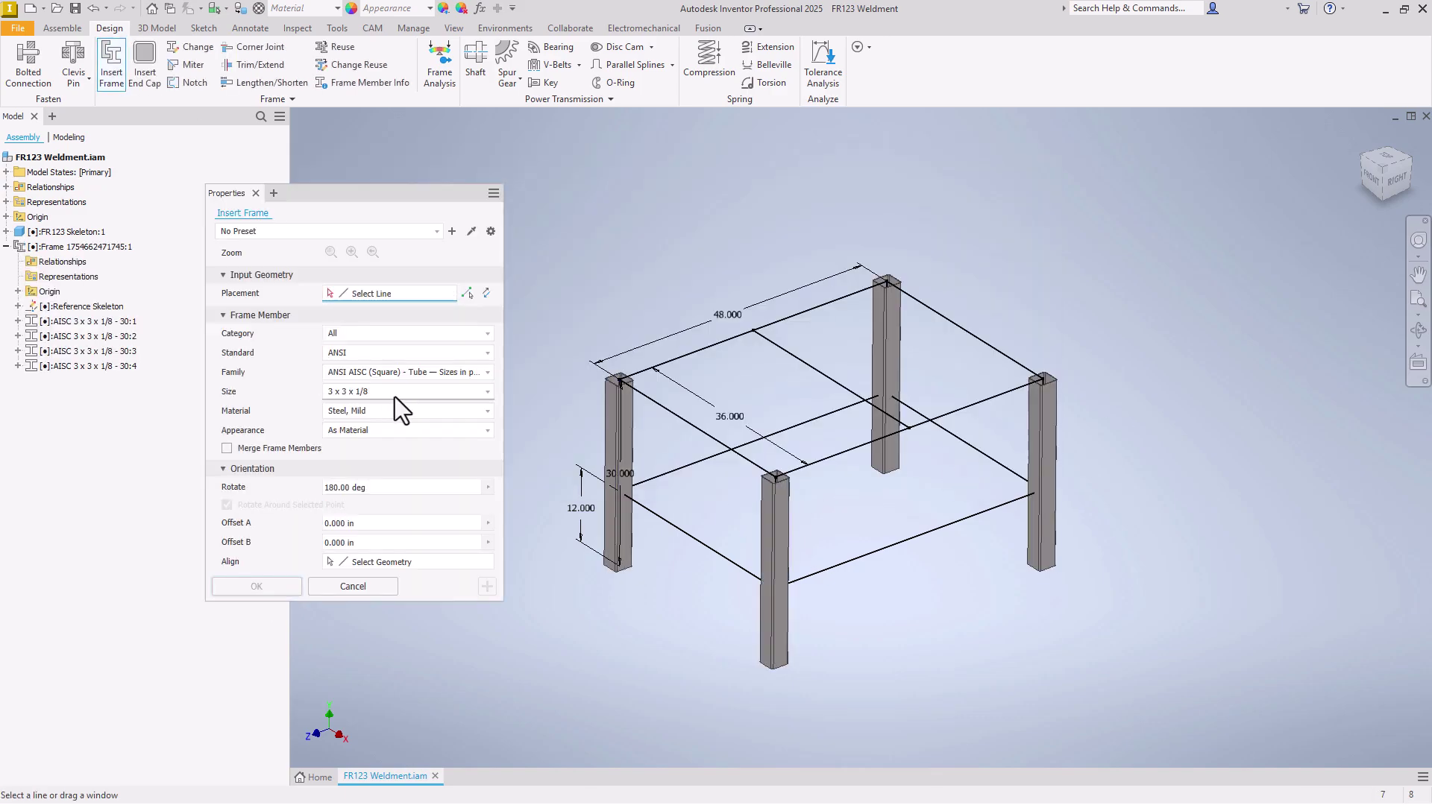
Insert 2x2x1/8 square tube rails on the top skeleton lines.
{"action": "left_click", "coordinate": [693, 356]}
{"action": "left_click", "coordinate": [964, 331]}
{"action": "left_click", "coordinate": [969, 407]}
{"action": "left_click", "coordinate": [698, 428]}
{"action": "left_click", "coordinate": [832, 379]}
{"action": "key", "text": "Return"}
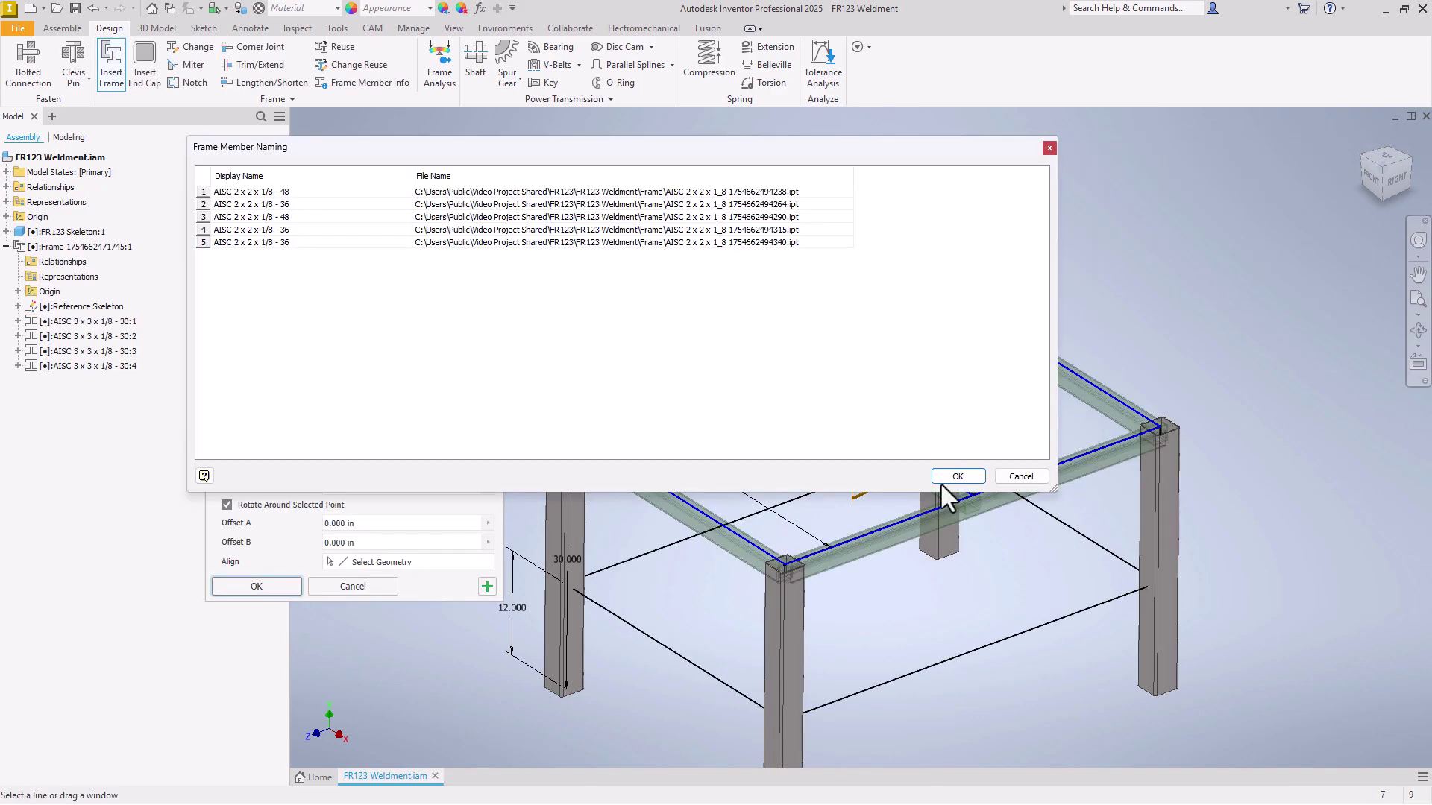
Insert L 2x2x1/8 angle members on the four lower rail lines.
{"action": "left_click", "coordinate": [949, 490]}
{"action": "left_click", "coordinate": [112, 71]}
{"action": "left_click", "coordinate": [407, 372]}
{"action": "left_click", "coordinate": [394, 422]}
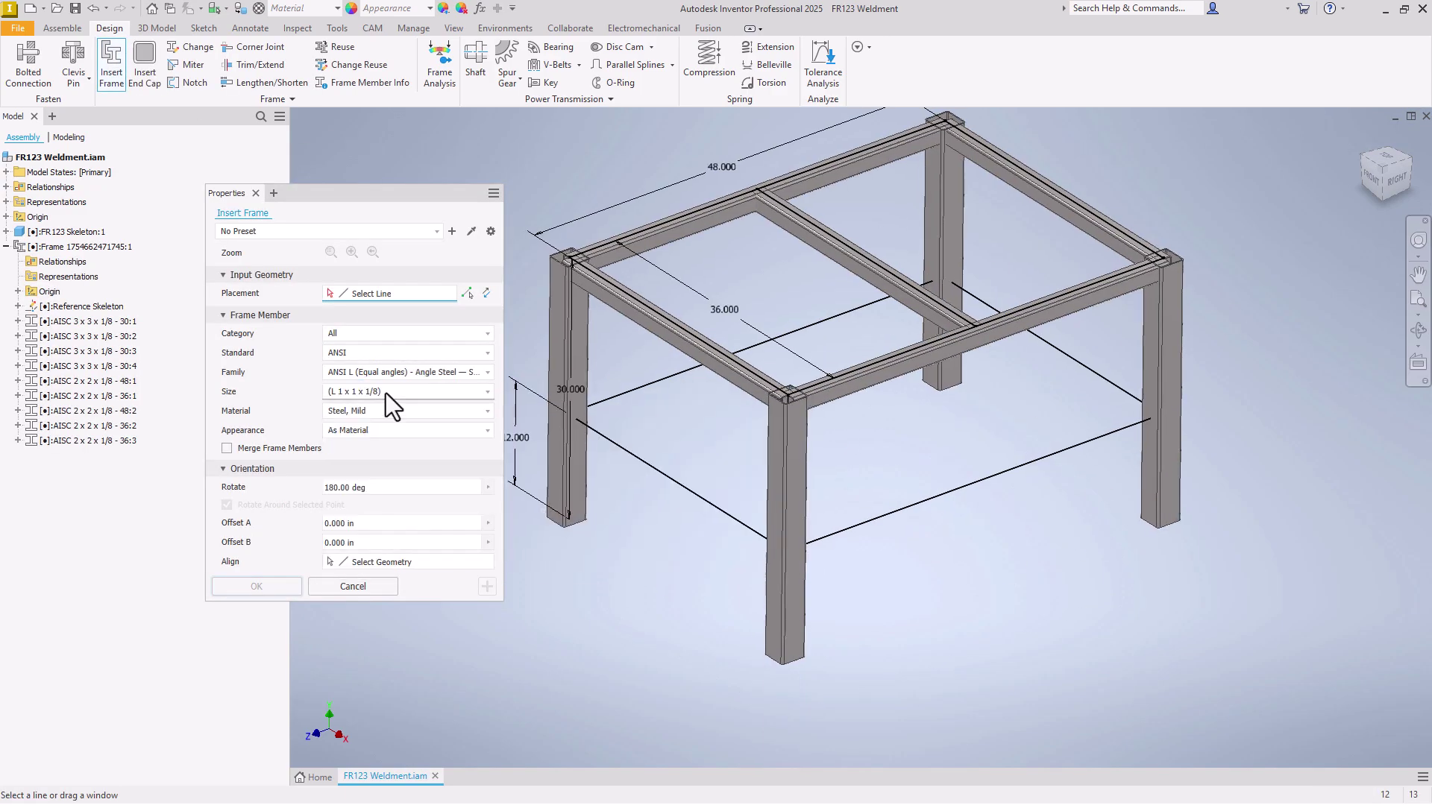
{"action": "left_click", "coordinate": [678, 486]}
{"action": "left_click", "coordinate": [858, 309]}
{"action": "left_click", "coordinate": [1079, 368]}
{"action": "left_click", "coordinate": [977, 482]}
{"action": "left_click", "coordinate": [256, 586]}
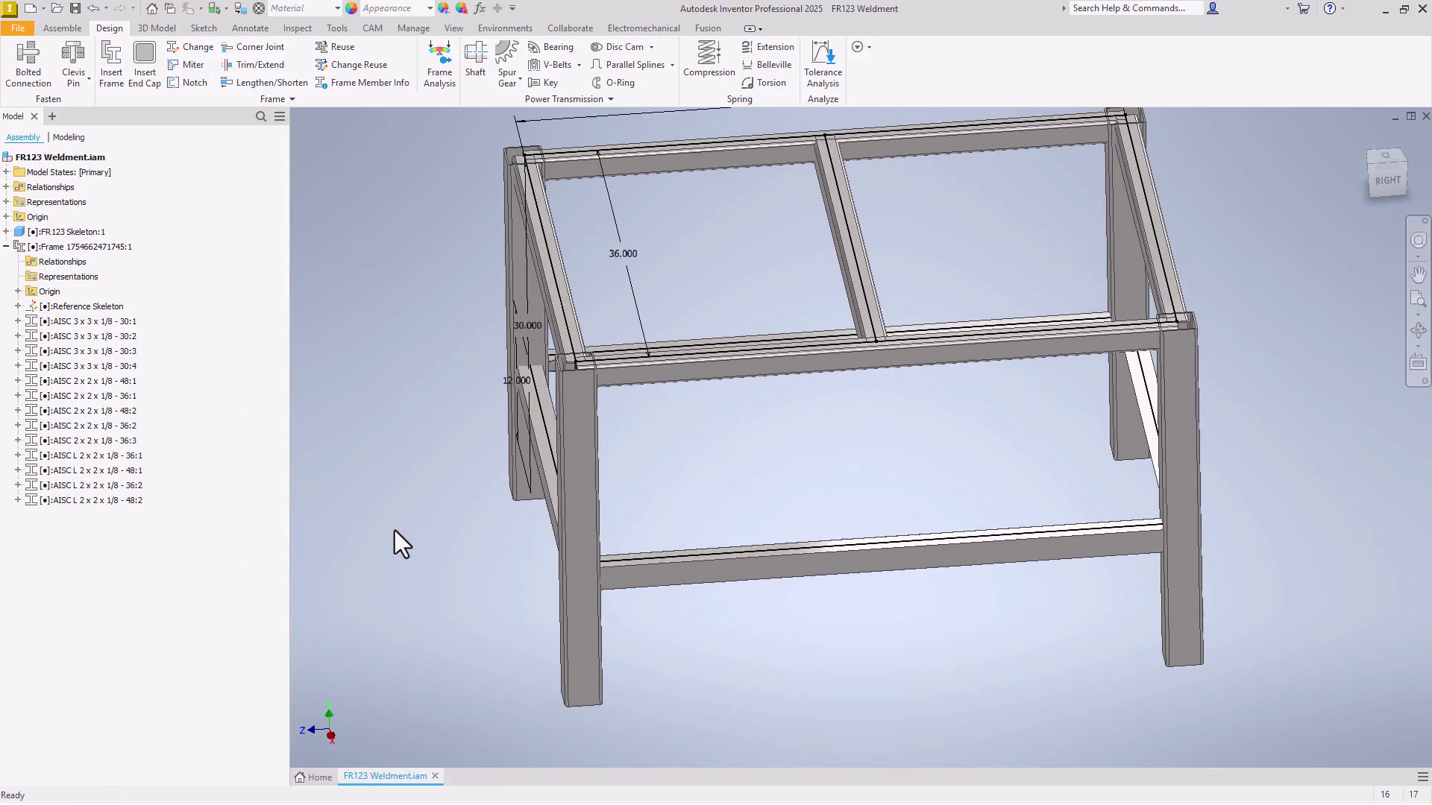
{"action": "key", "text": "F6"}
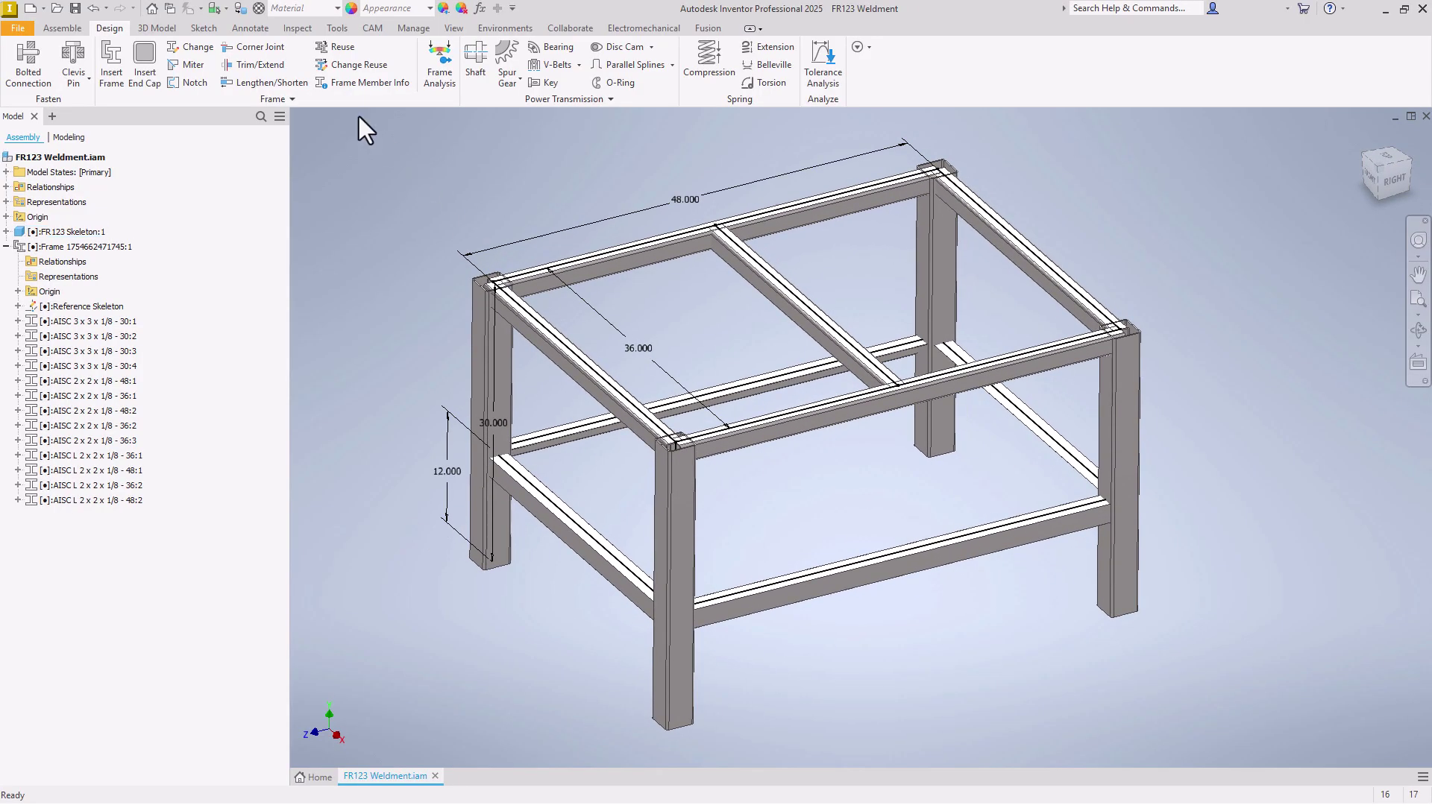
Trim the rails to the leg faces, shortening the 48 in. rails to 45 in.
{"action": "left_click", "coordinate": [261, 65]}
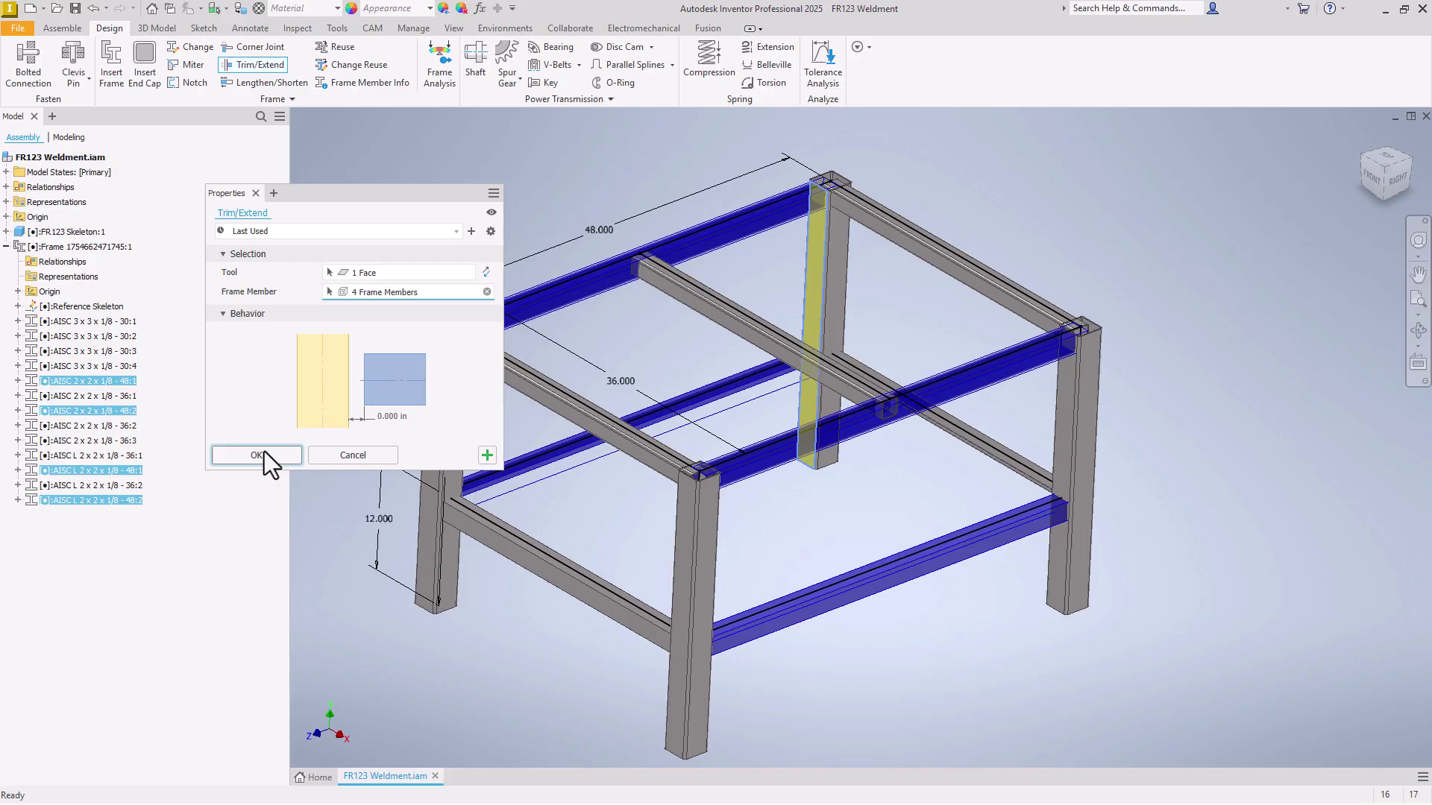
{"action": "left_click", "coordinate": [256, 455]}
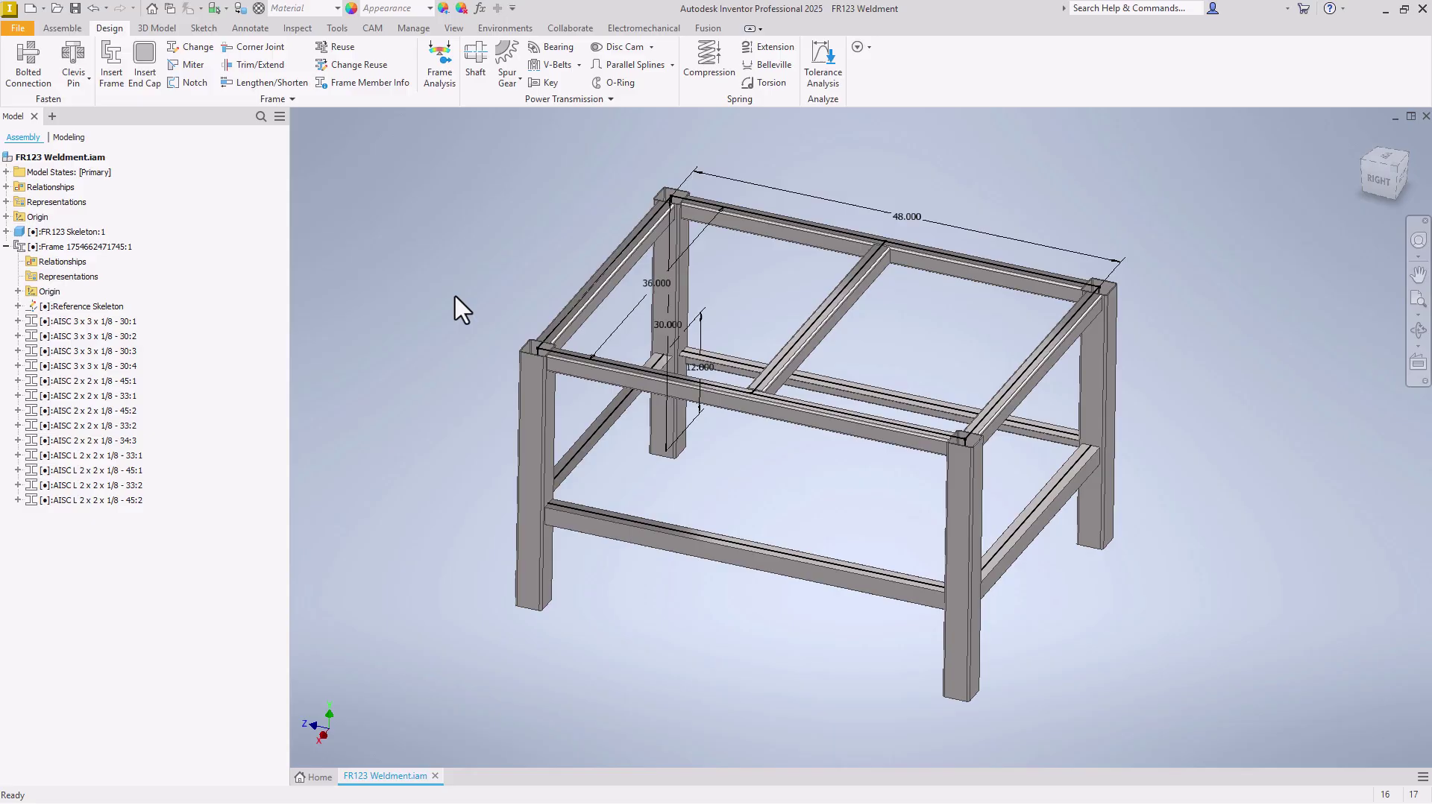
Hide FR123 Skeleton:1's sketch geometry, inspect the frame, and save the weldment.
{"action": "right_click", "coordinate": [78, 234]}
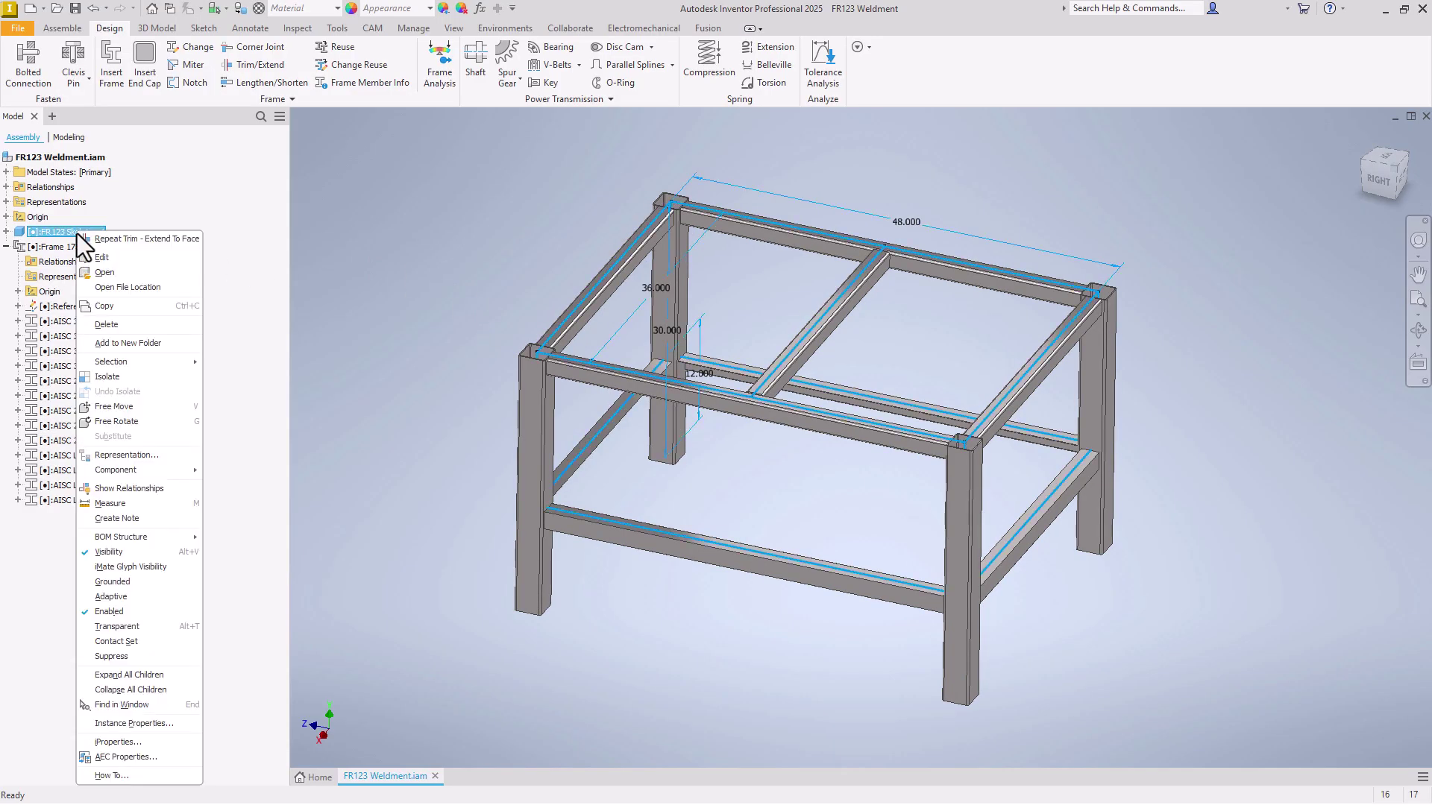
{"action": "left_click", "coordinate": [111, 552]}
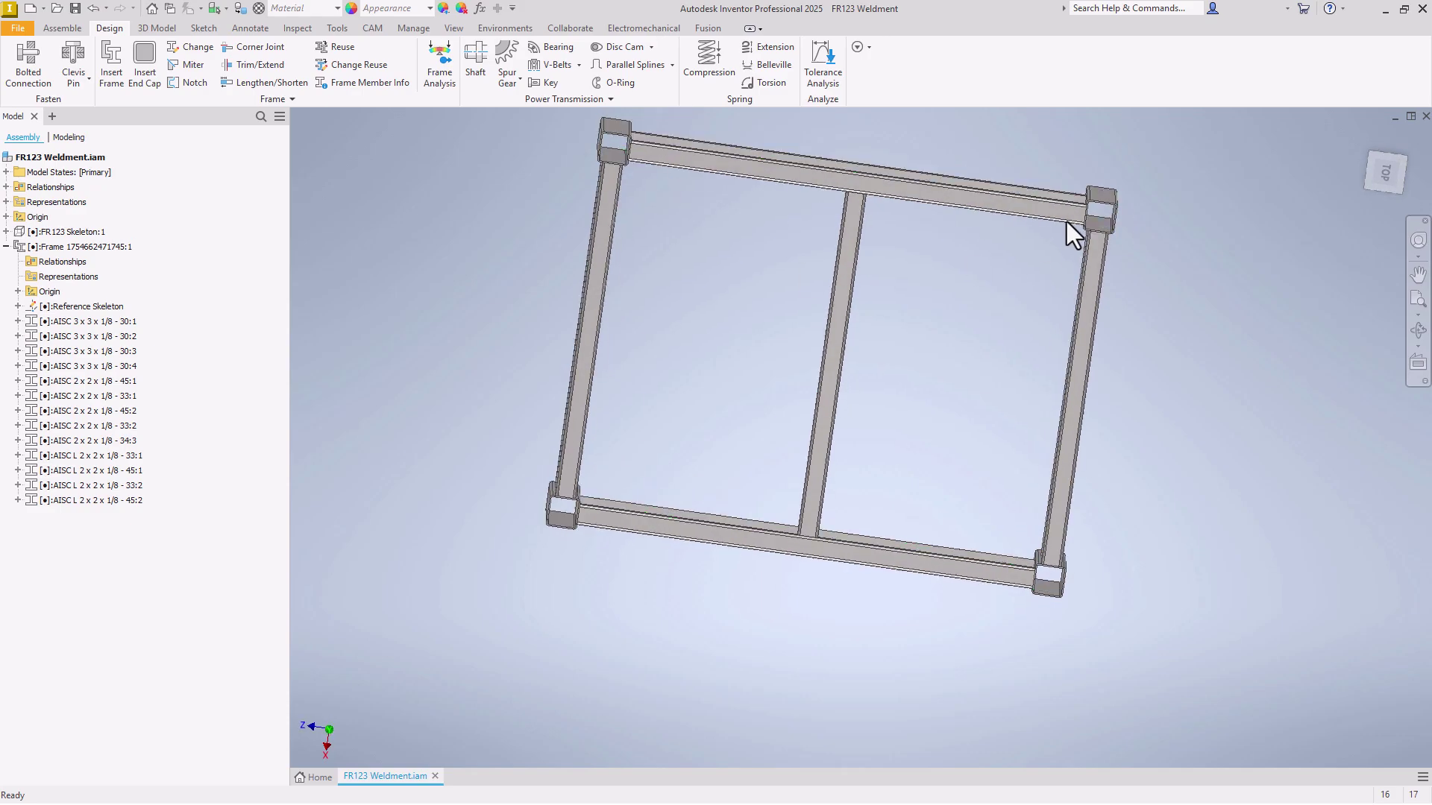
{"action": "key", "text": "F6"}
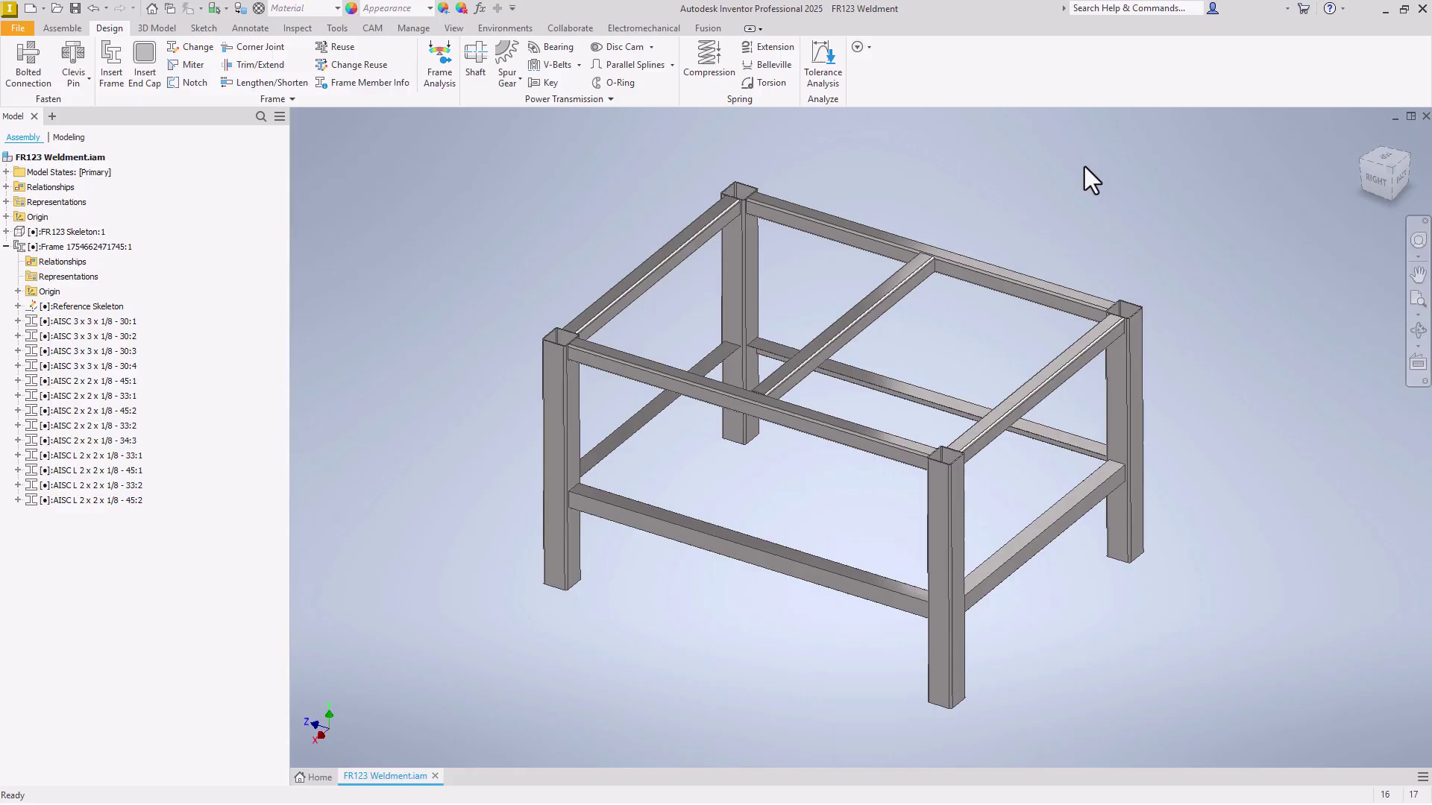
{"action": "middle_click_drag", "start_coordinate": [1084, 172], "coordinate": [897, 397], "text": "shift"}
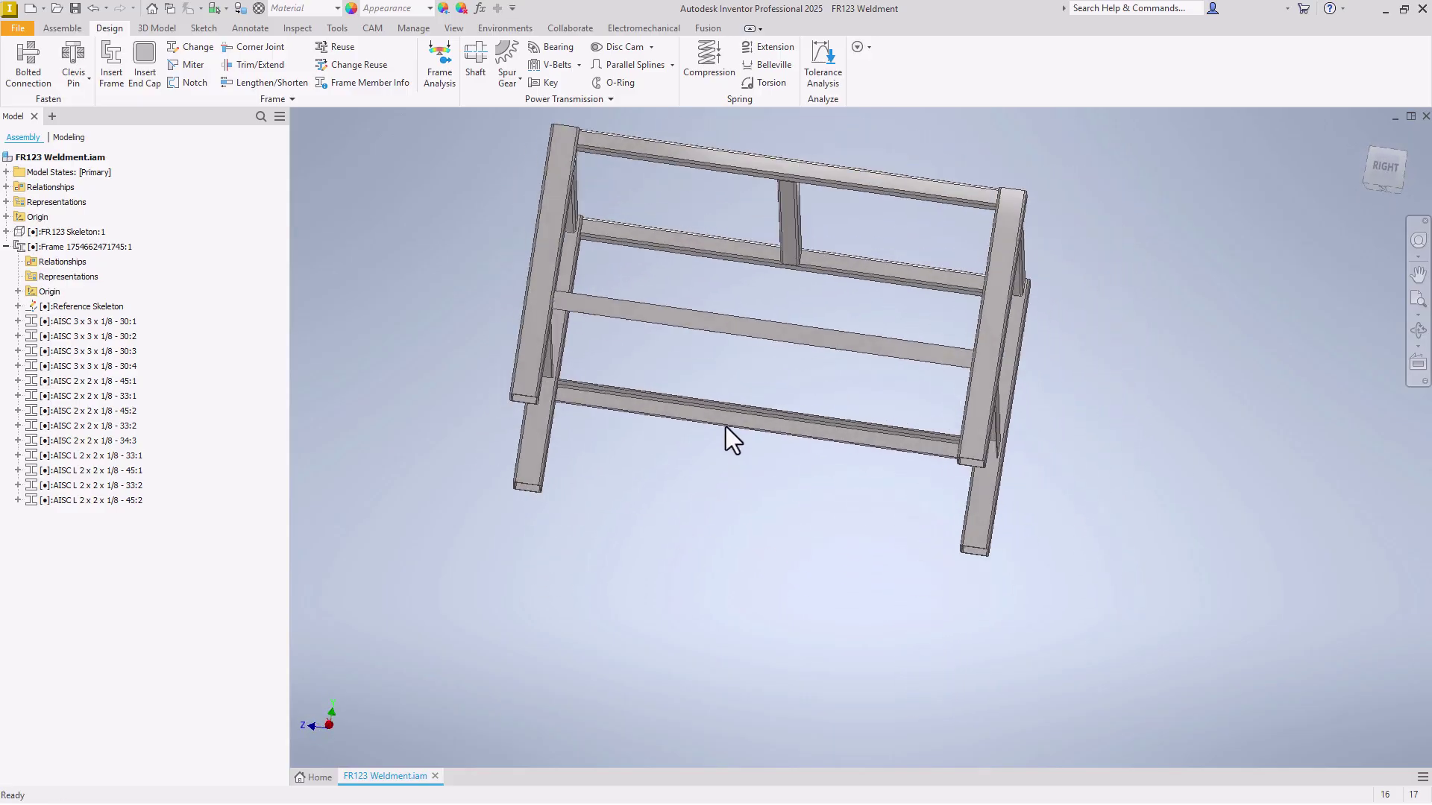
{"action": "scroll", "coordinate": [607, 414], "scroll_direction": "up", "scroll_amount": 6}
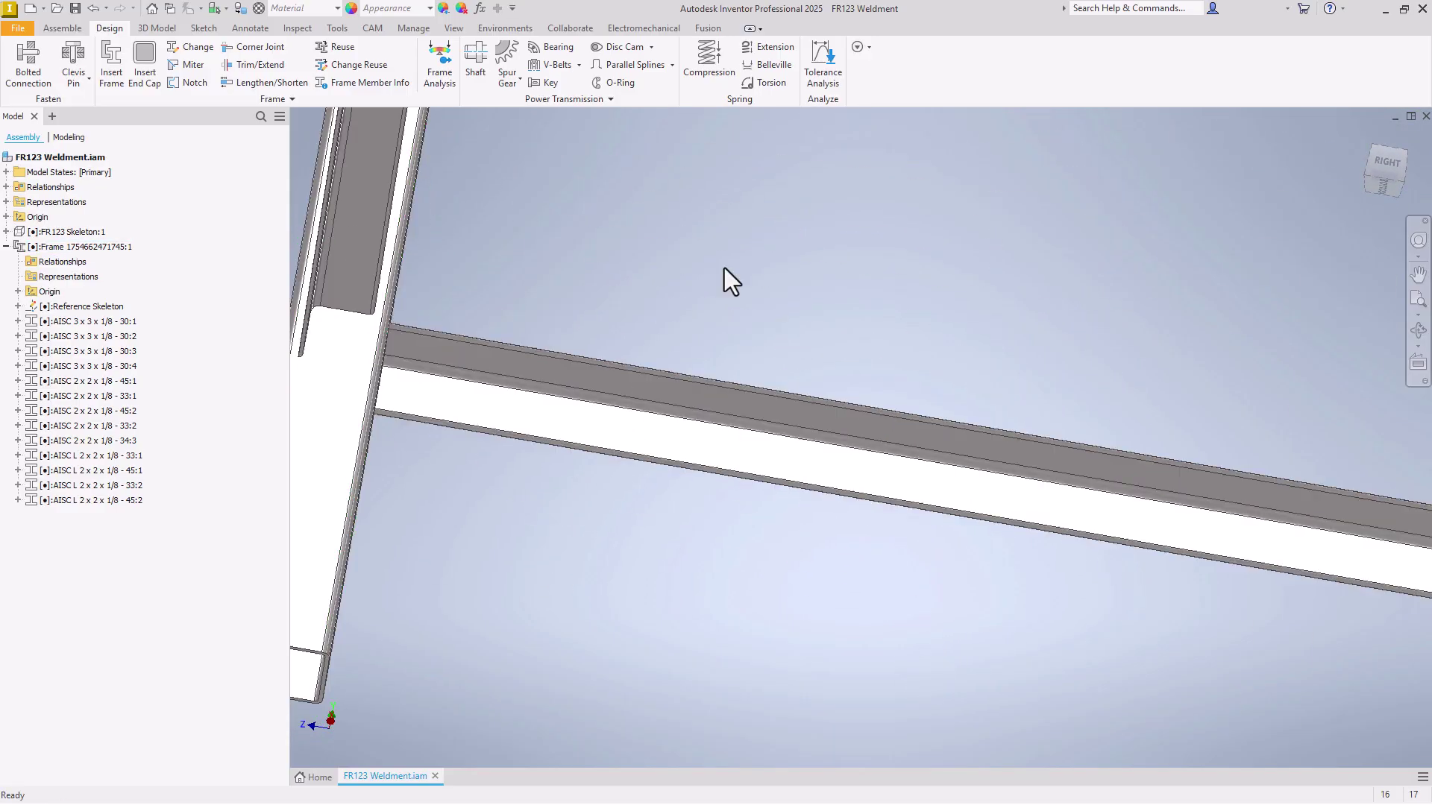
{"action": "key", "text": "F6"}
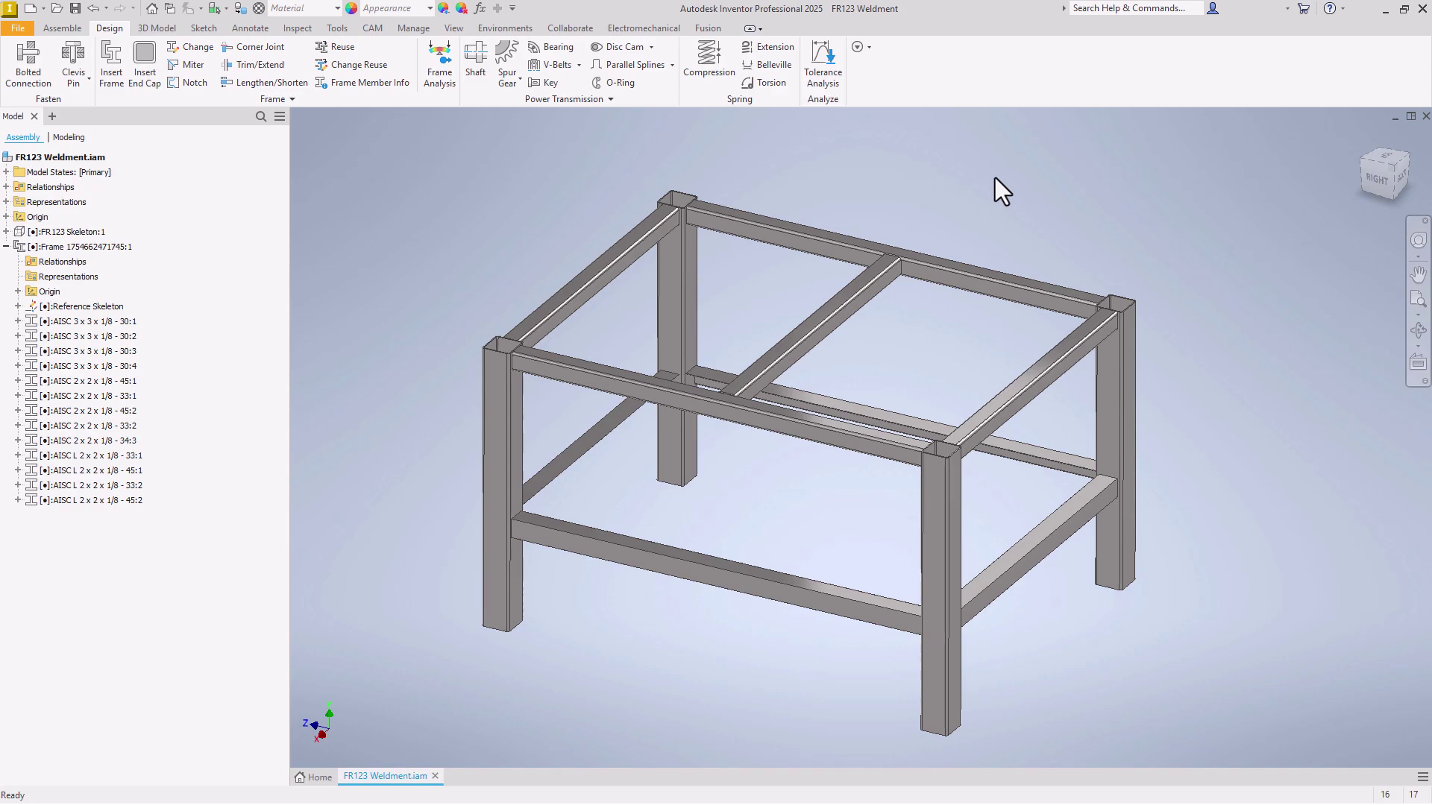
{"action": "left_click", "coordinate": [75, 8]}
{"action": "left_click", "coordinate": [917, 252]}
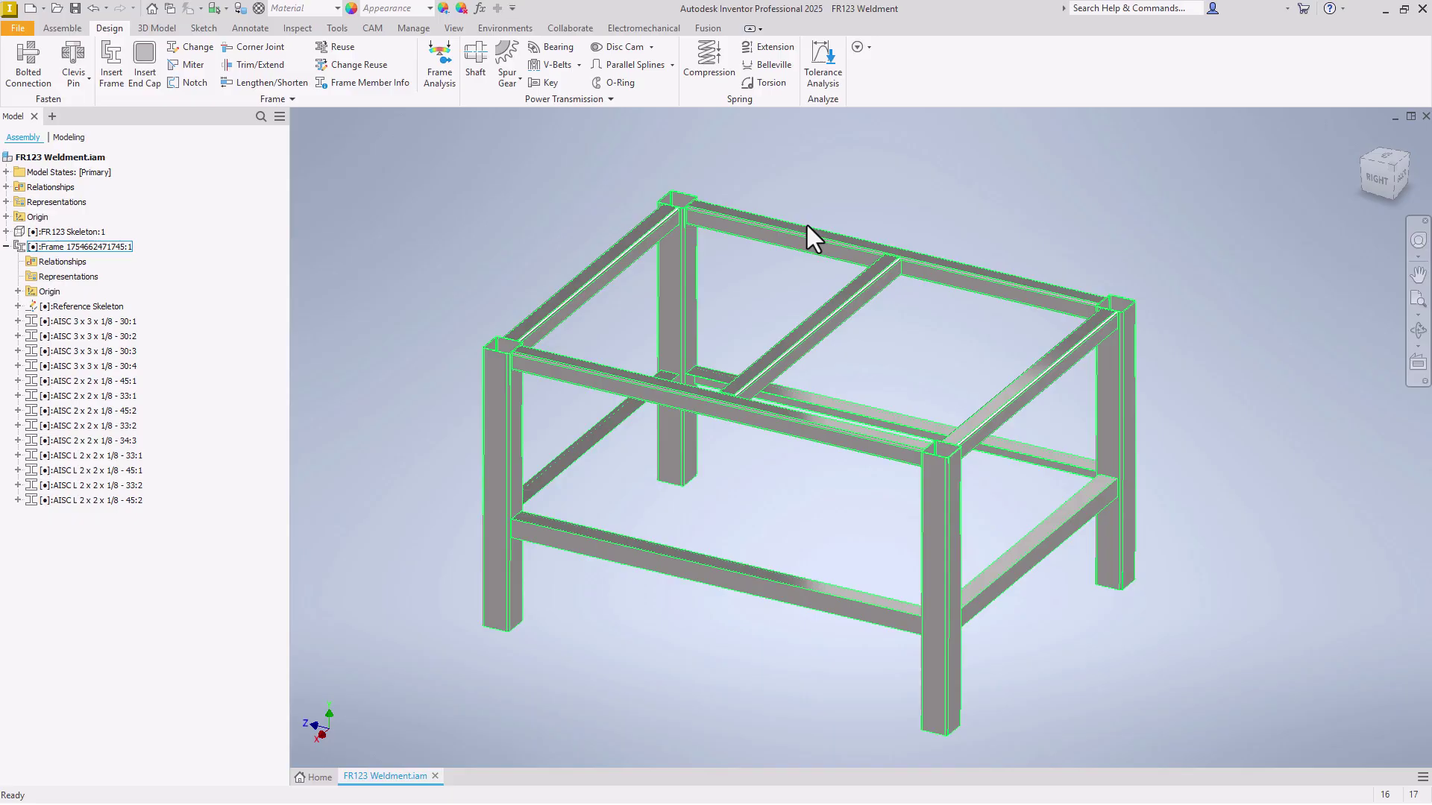
Browse the FR123 Weldment and Frame folders in the Open dialog, then cancel without opening anything.
{"action": "left_click", "coordinate": [52, 9]}
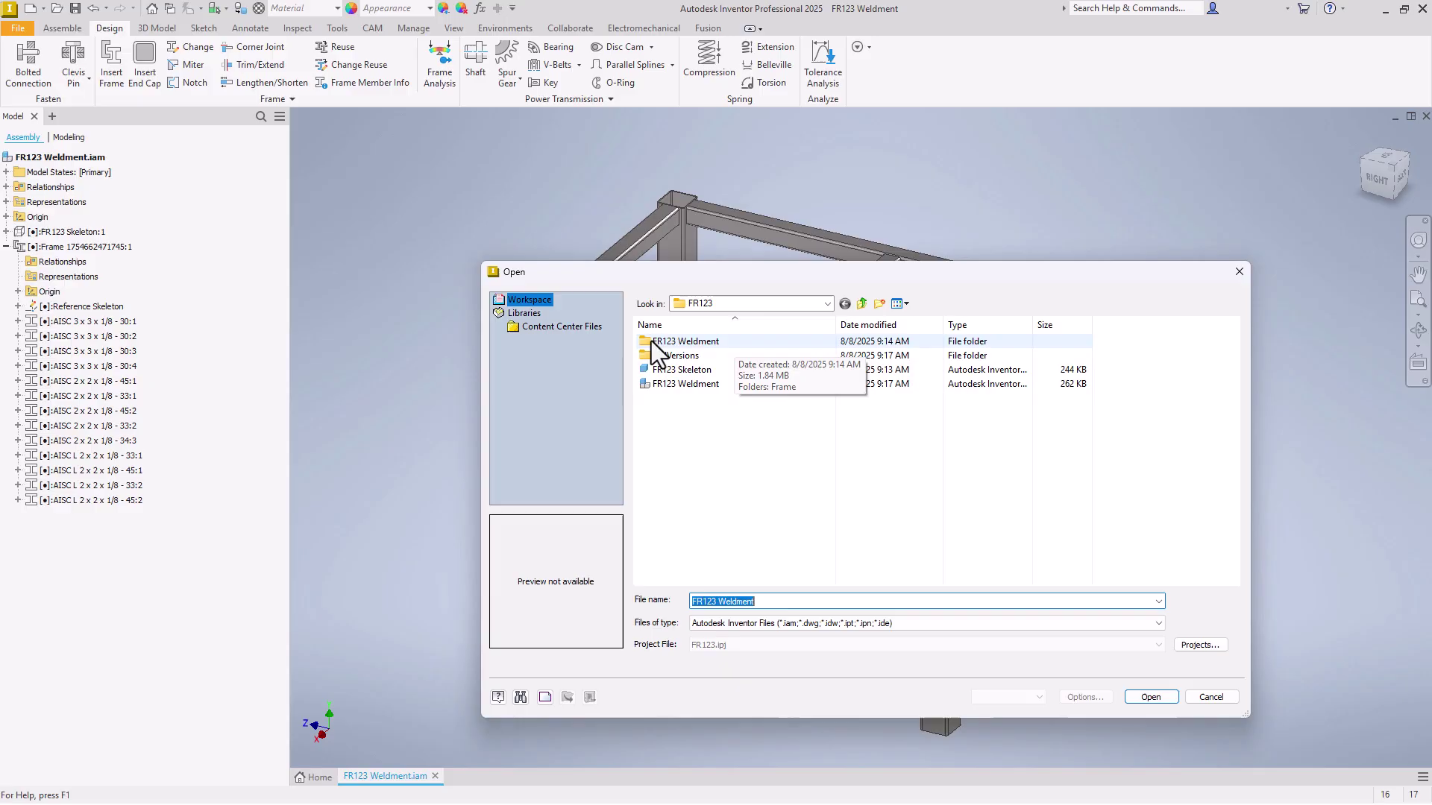
{"action": "double_click", "coordinate": [651, 342]}
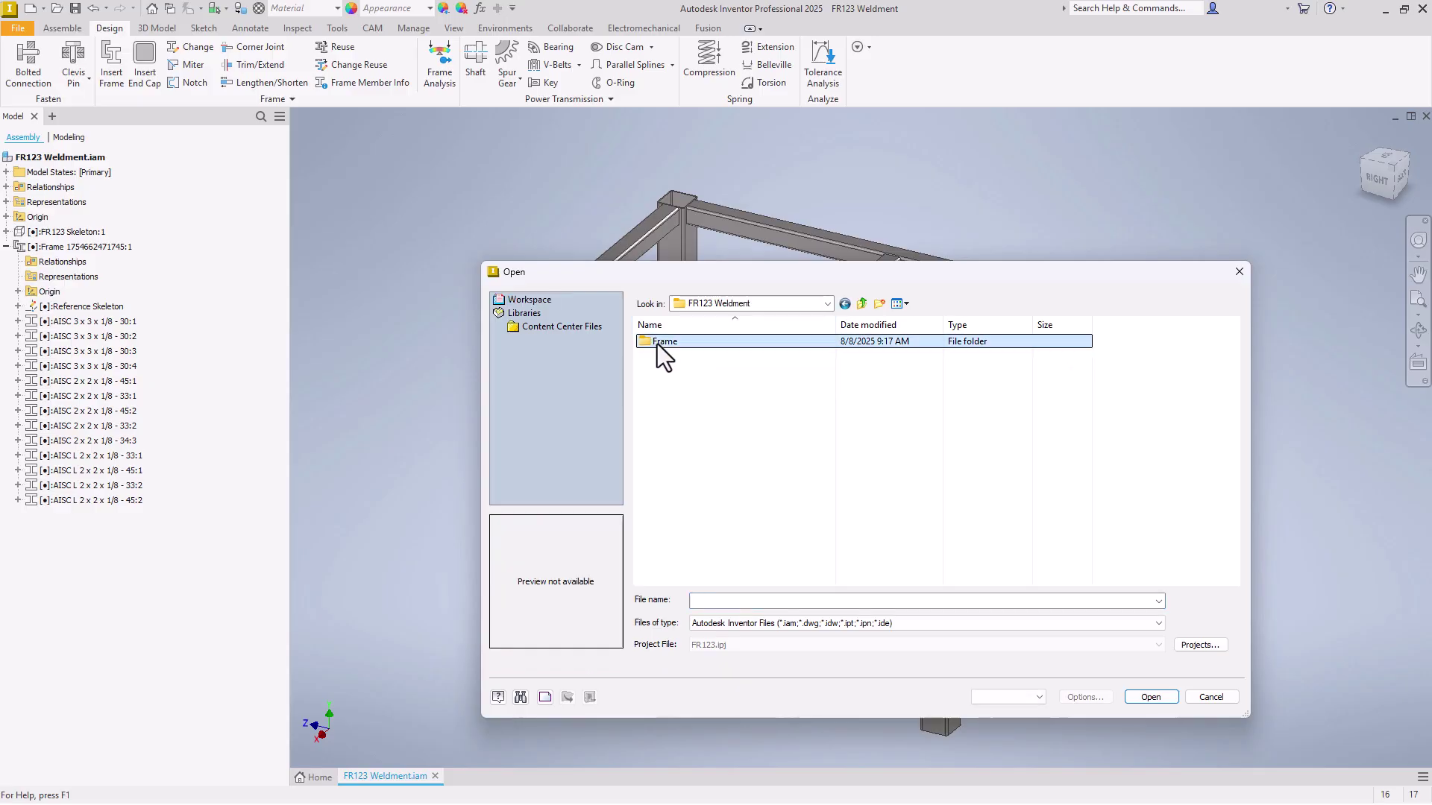
{"action": "double_click", "coordinate": [656, 342]}
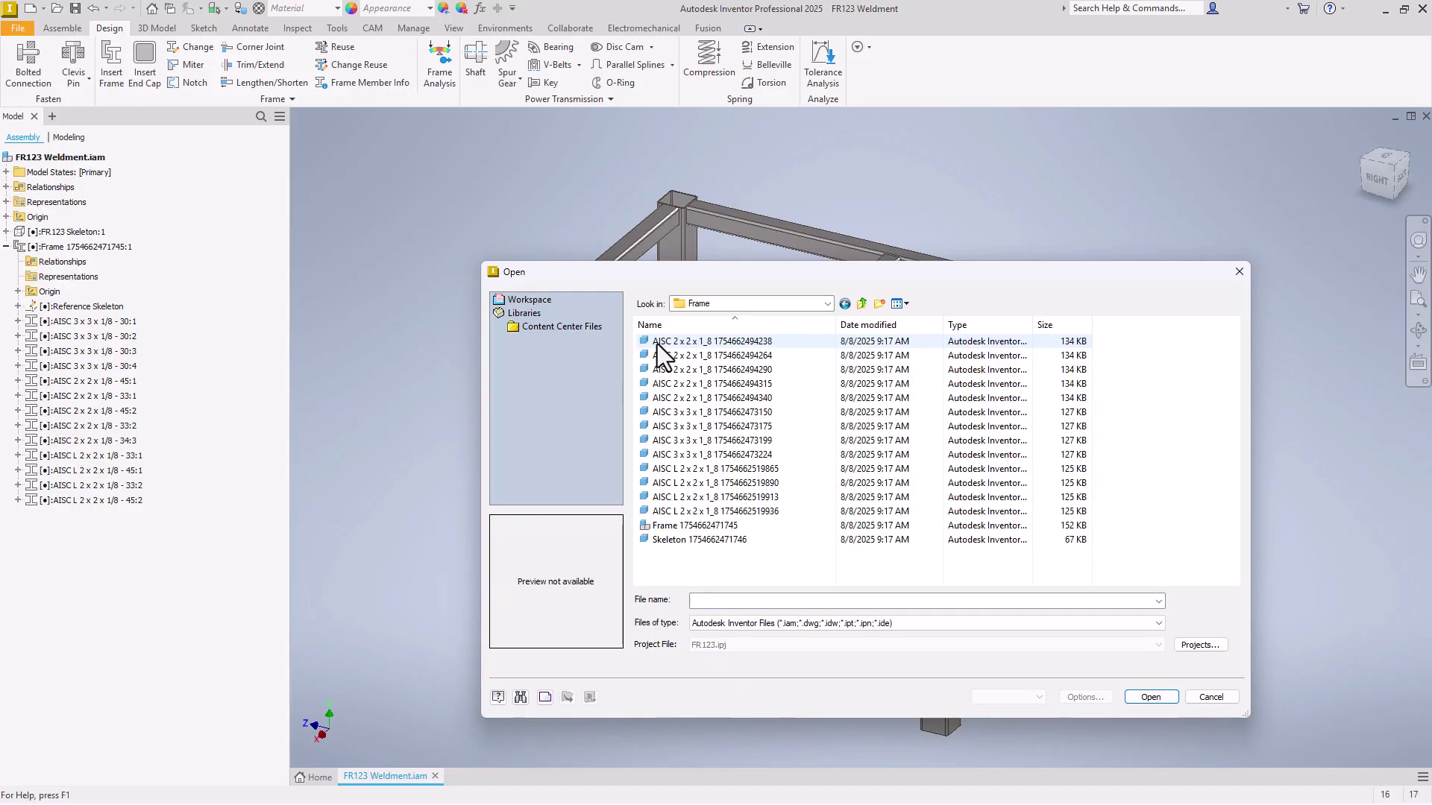
{"action": "left_click", "coordinate": [659, 525]}
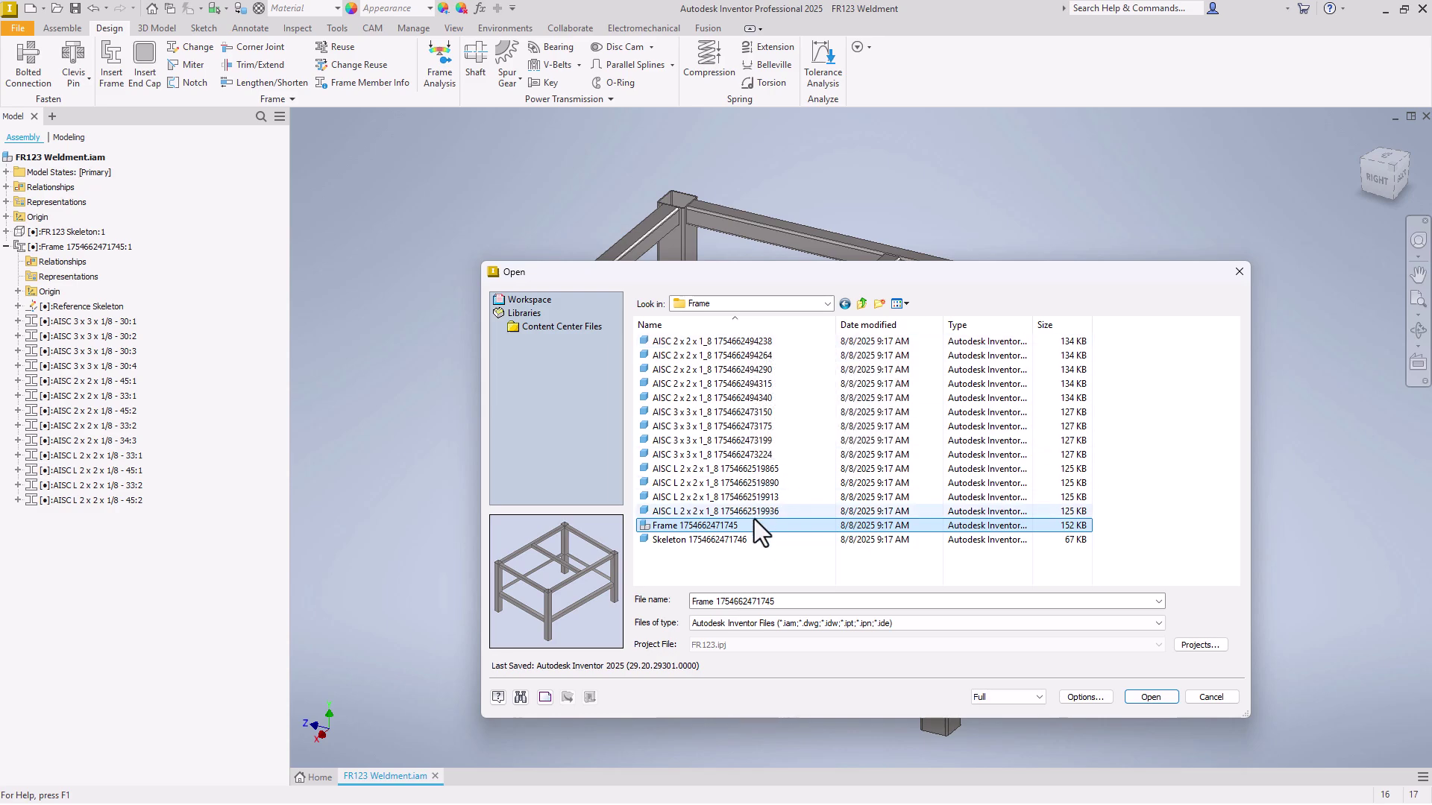
{"action": "left_click", "coordinate": [748, 566]}
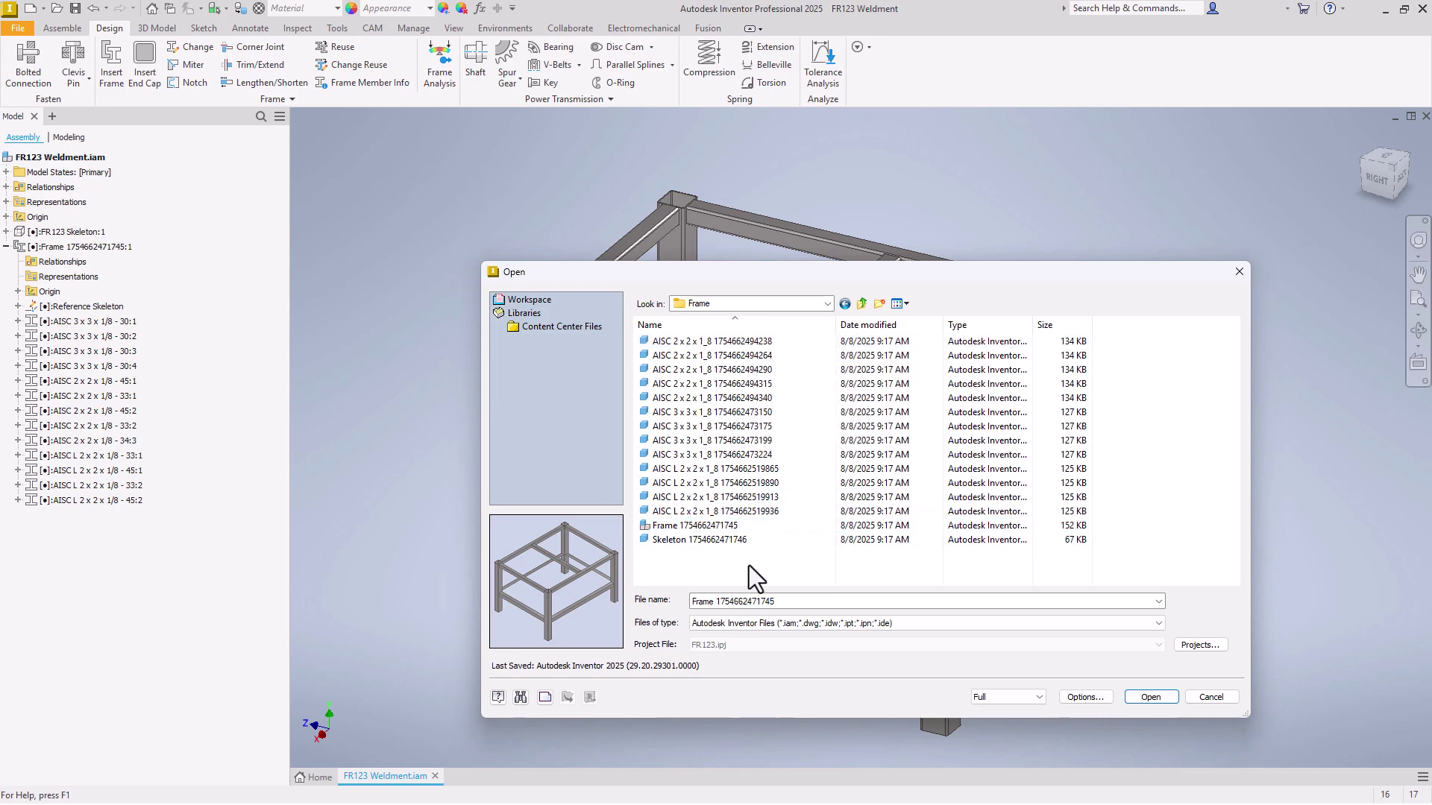
{"action": "left_click", "coordinate": [862, 304]}
{"action": "left_click", "coordinate": [862, 305]}
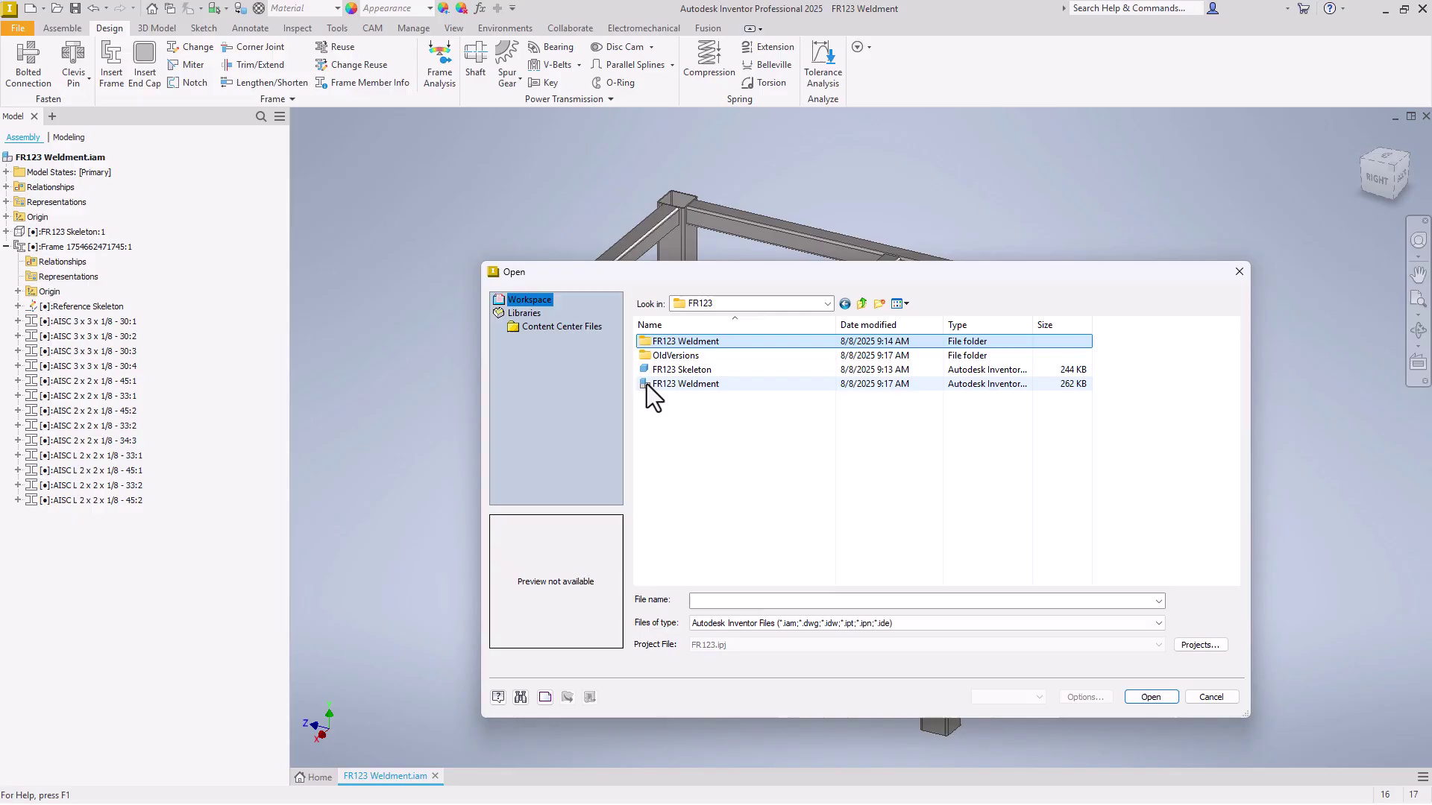
{"action": "left_click", "coordinate": [660, 440]}
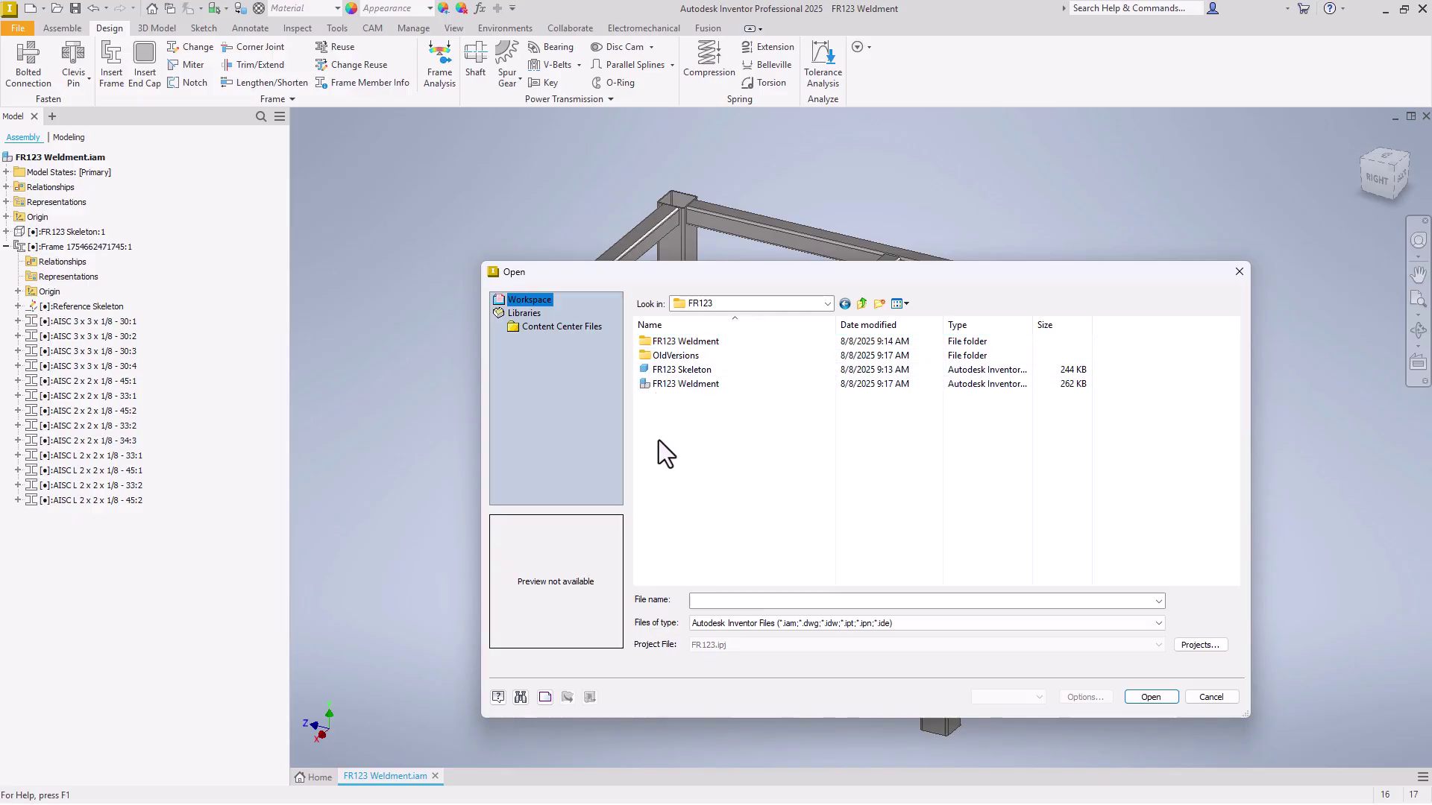
{"action": "left_click", "coordinate": [1211, 698]}
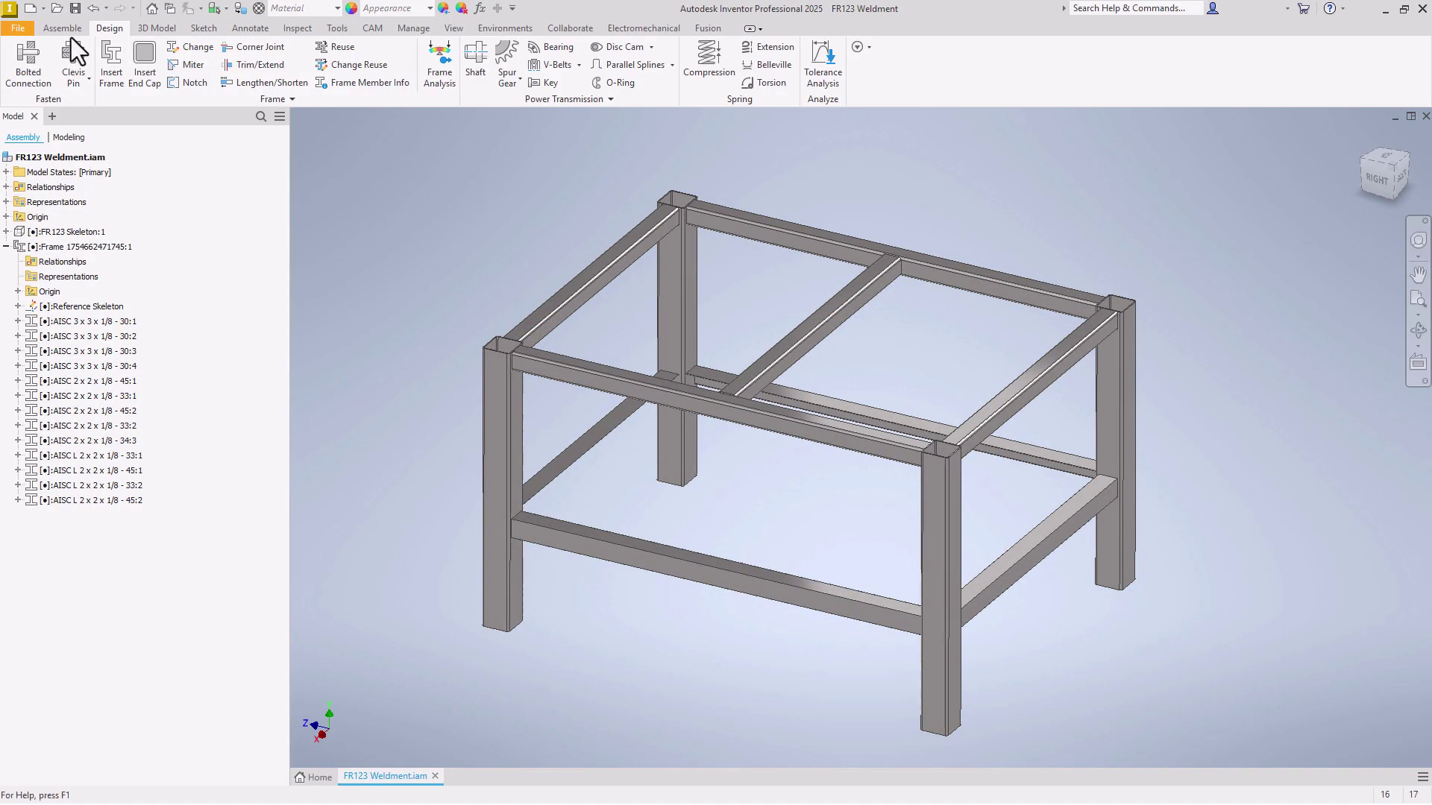
Create a new drawing from the ANSI (in).idw template.
{"action": "left_click", "coordinate": [12, 30]}
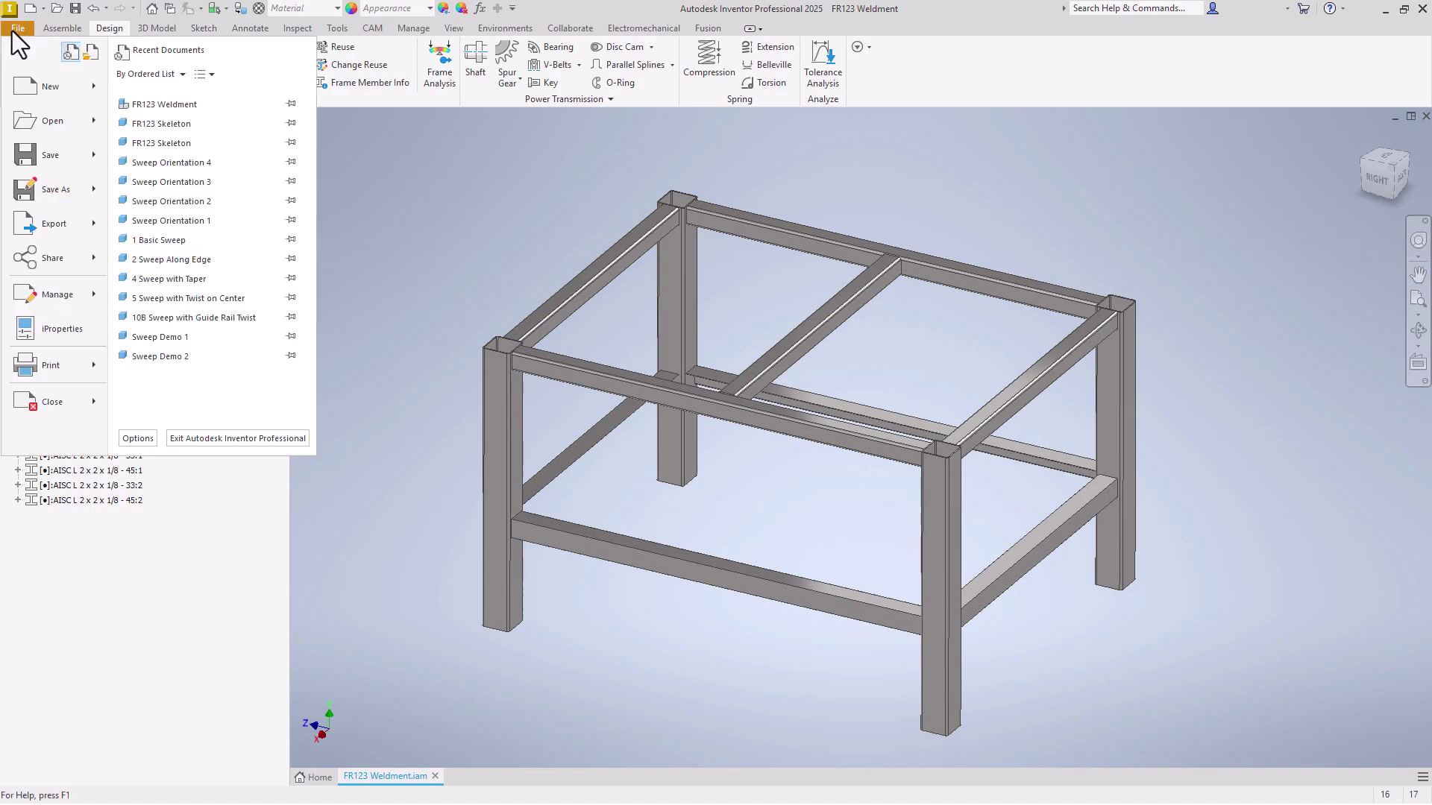
{"action": "left_click", "coordinate": [63, 87]}
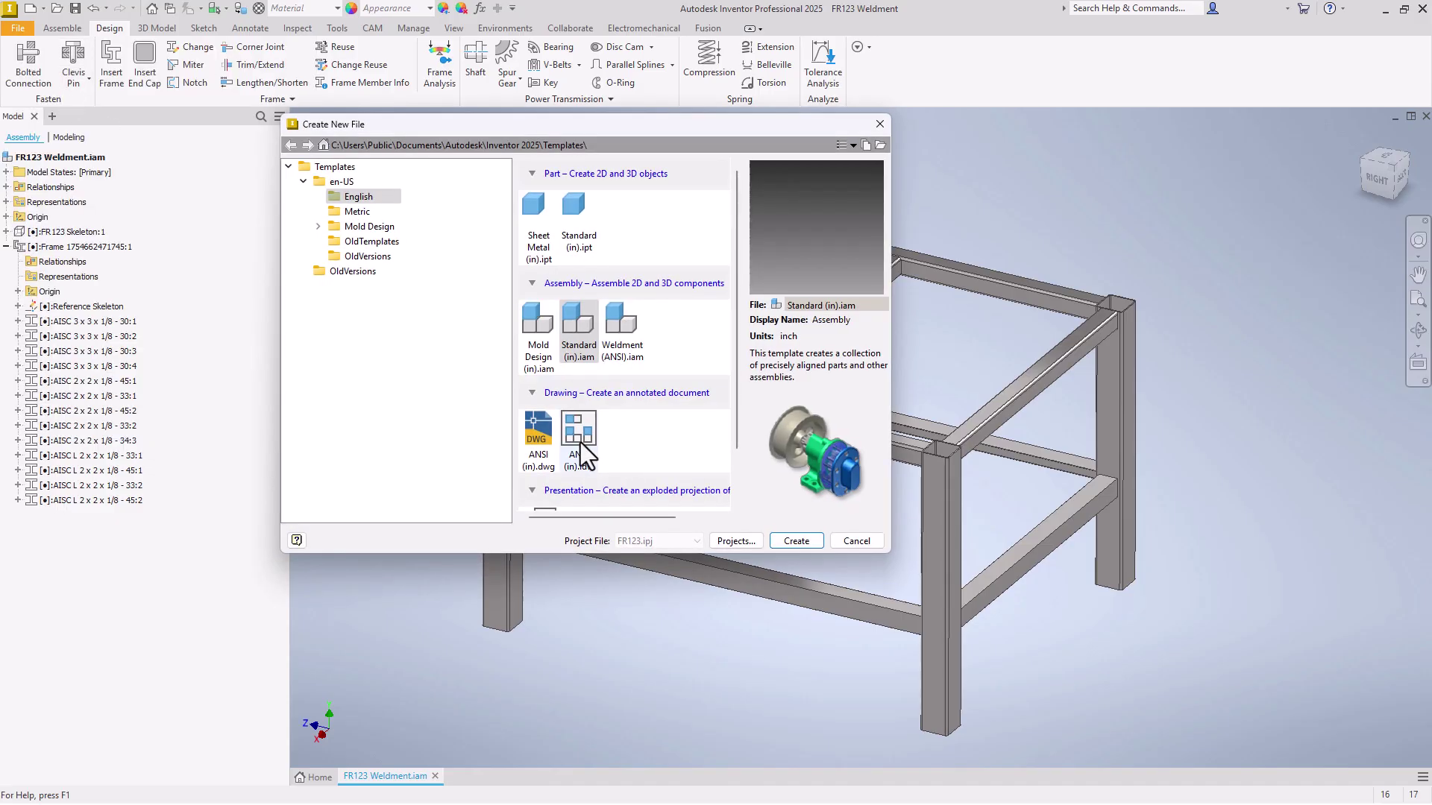
{"action": "double_click", "coordinate": [579, 441]}
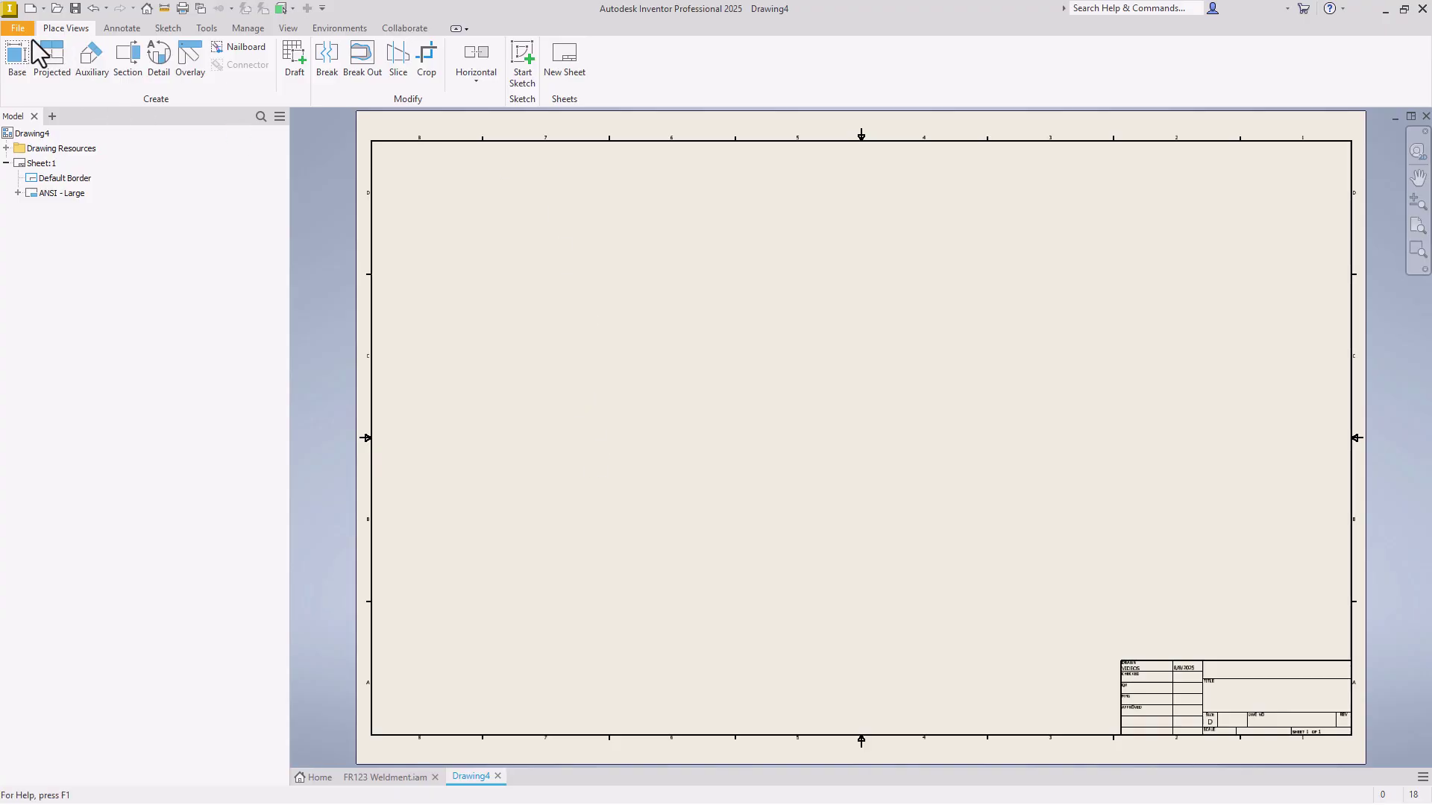
Place the FR123 Weldment base front view at 1/6 scale, shifted slightly left.
{"action": "left_click", "coordinate": [18, 61]}
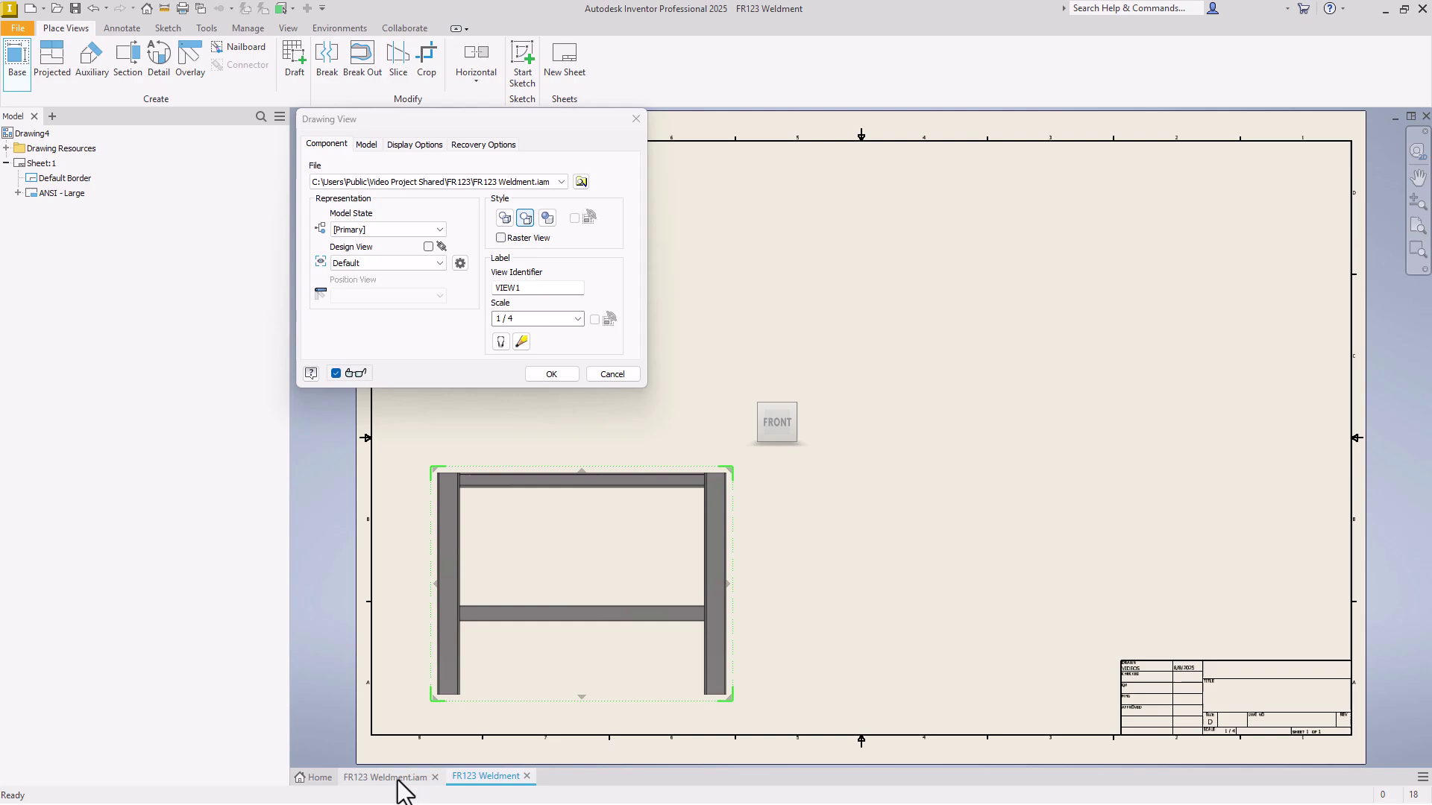
{"action": "mouse_move", "coordinate": [392, 787]}
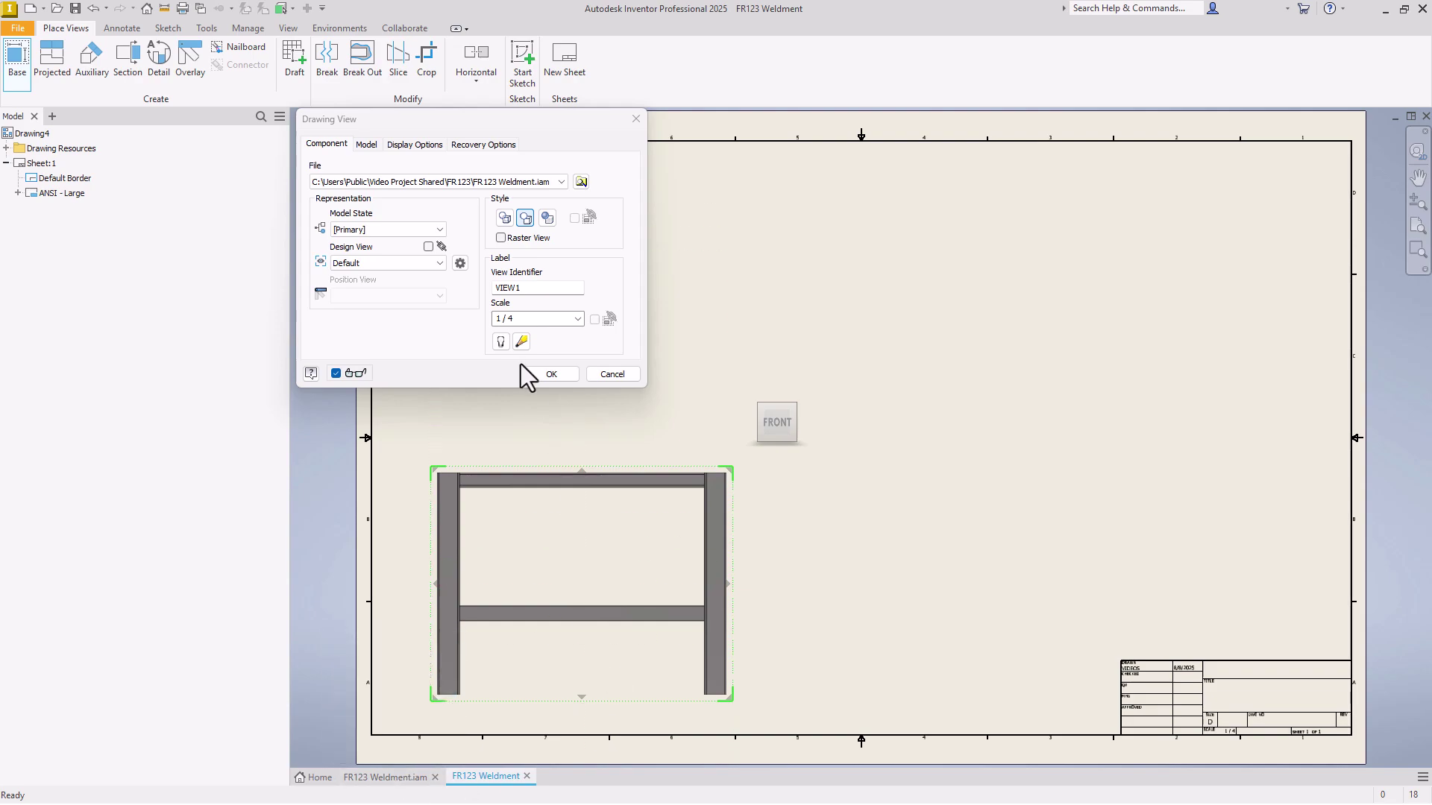
{"action": "left_click_drag", "start_coordinate": [733, 470], "coordinate": [683, 506]}
{"action": "left_click_drag", "start_coordinate": [617, 586], "coordinate": [587, 585]}
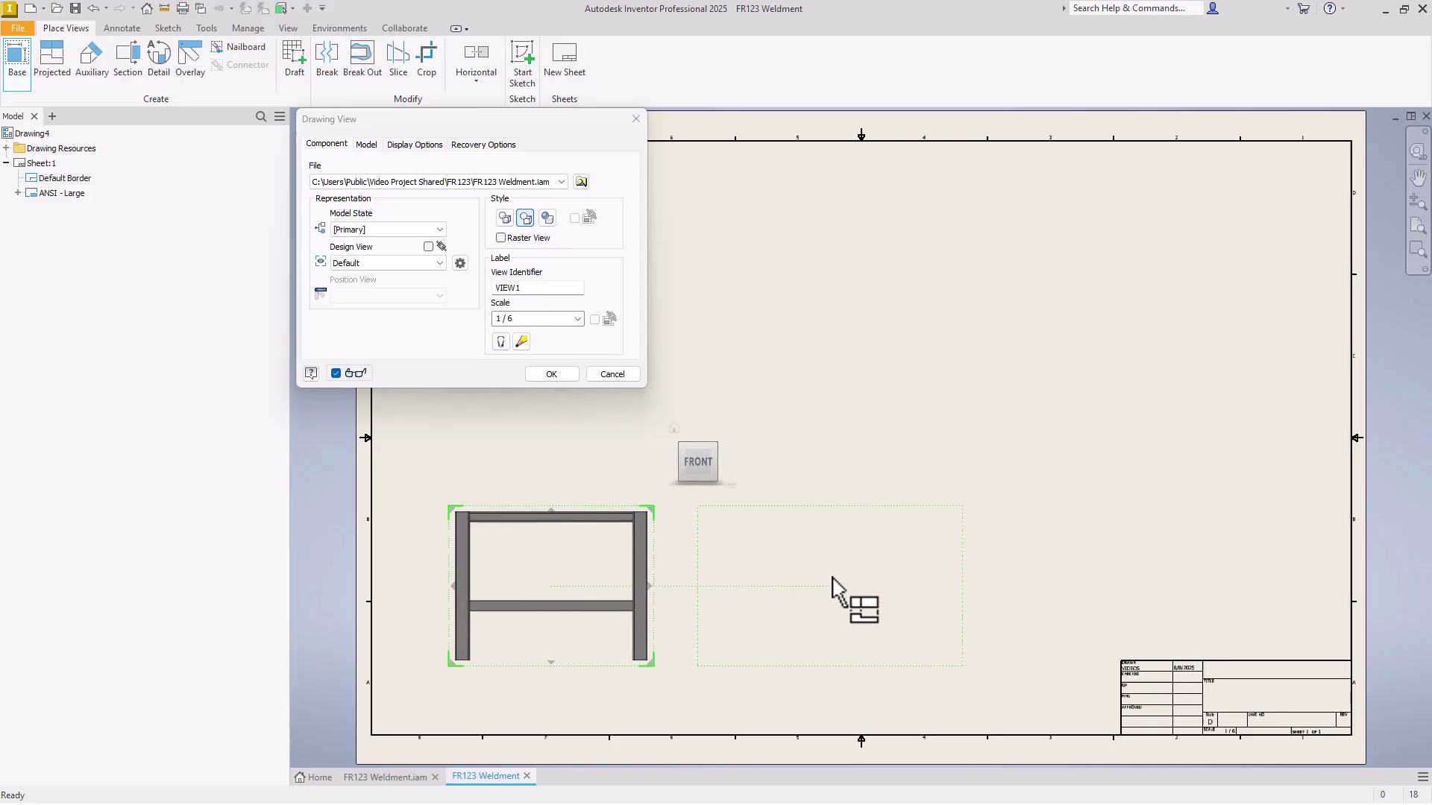
Project a side view to the right and an isometric view, moved to the upper left.
{"action": "left_click", "coordinate": [875, 589]}
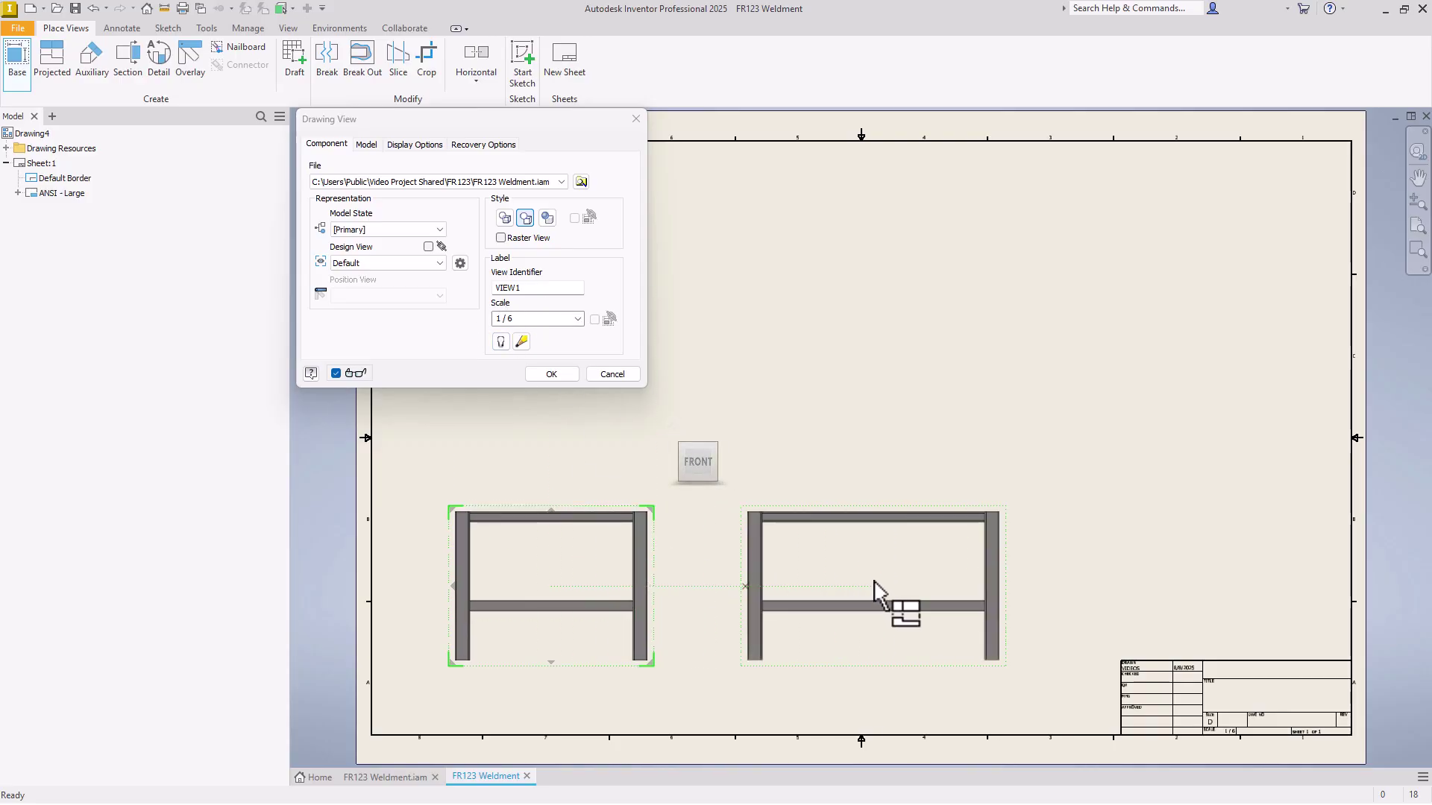
{"action": "right_click", "coordinate": [1115, 367]}
{"action": "left_click", "coordinate": [1153, 356]}
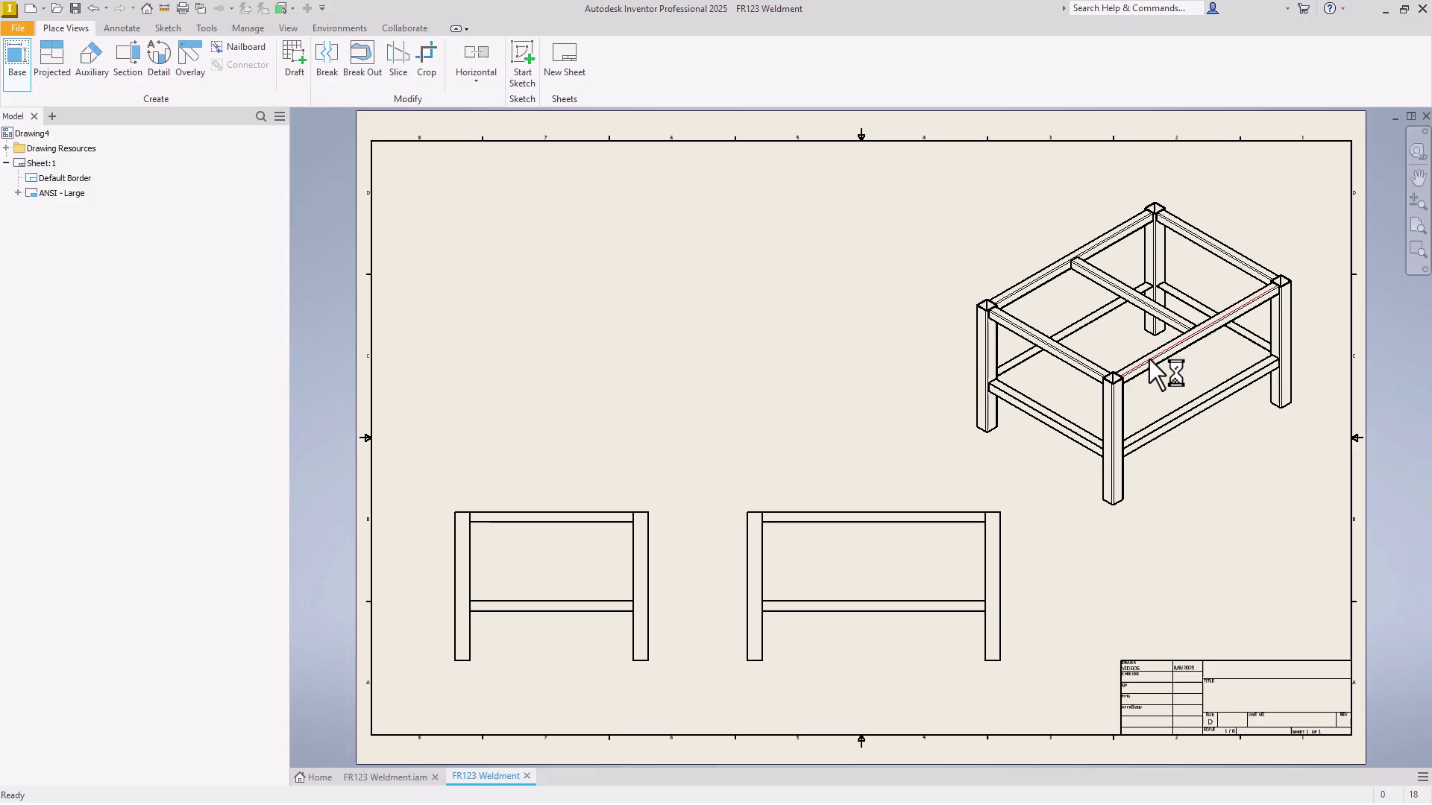
{"action": "left_click_drag", "start_coordinate": [1107, 219], "coordinate": [558, 183]}
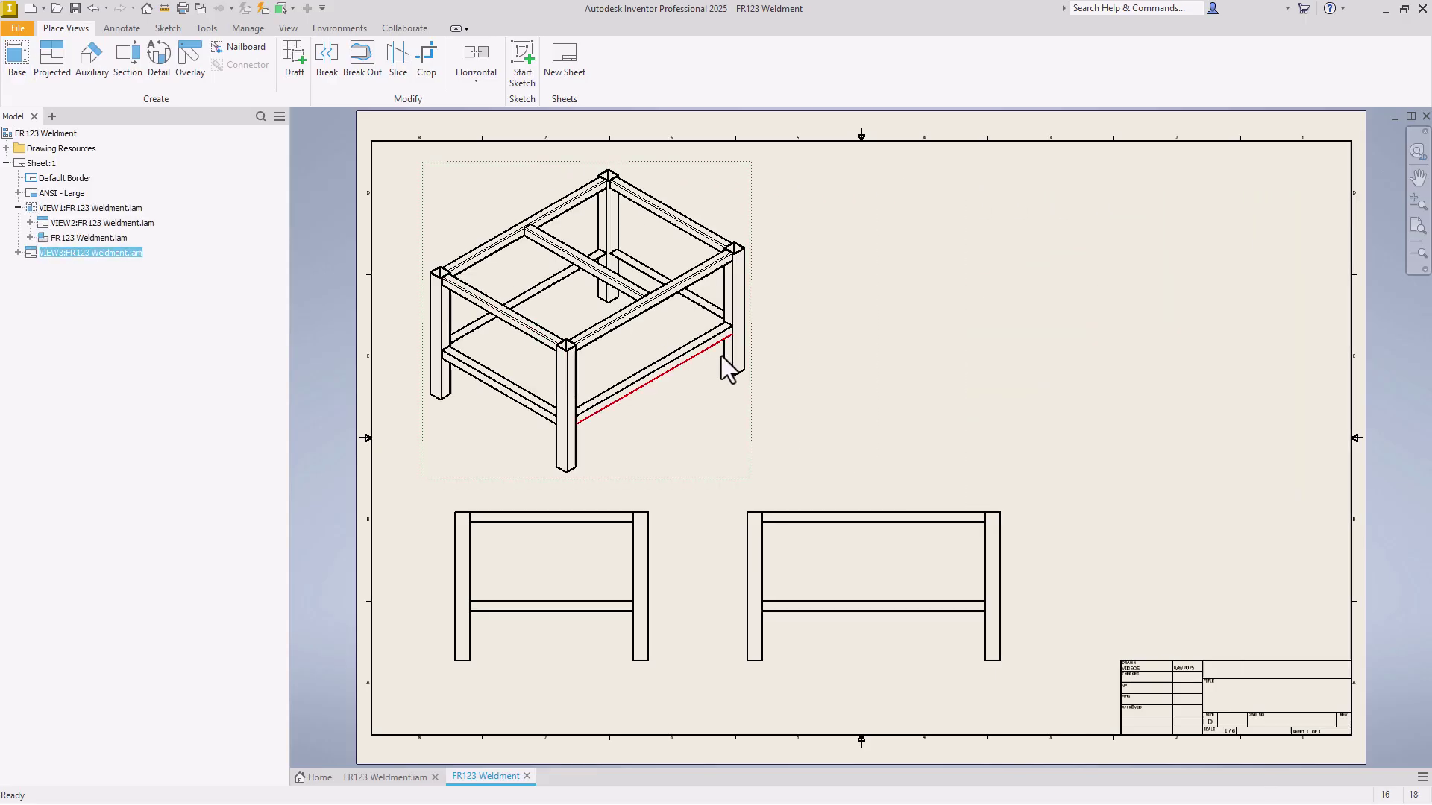
{"action": "scroll", "coordinate": [649, 500], "scroll_direction": "up", "scroll_amount": 2}
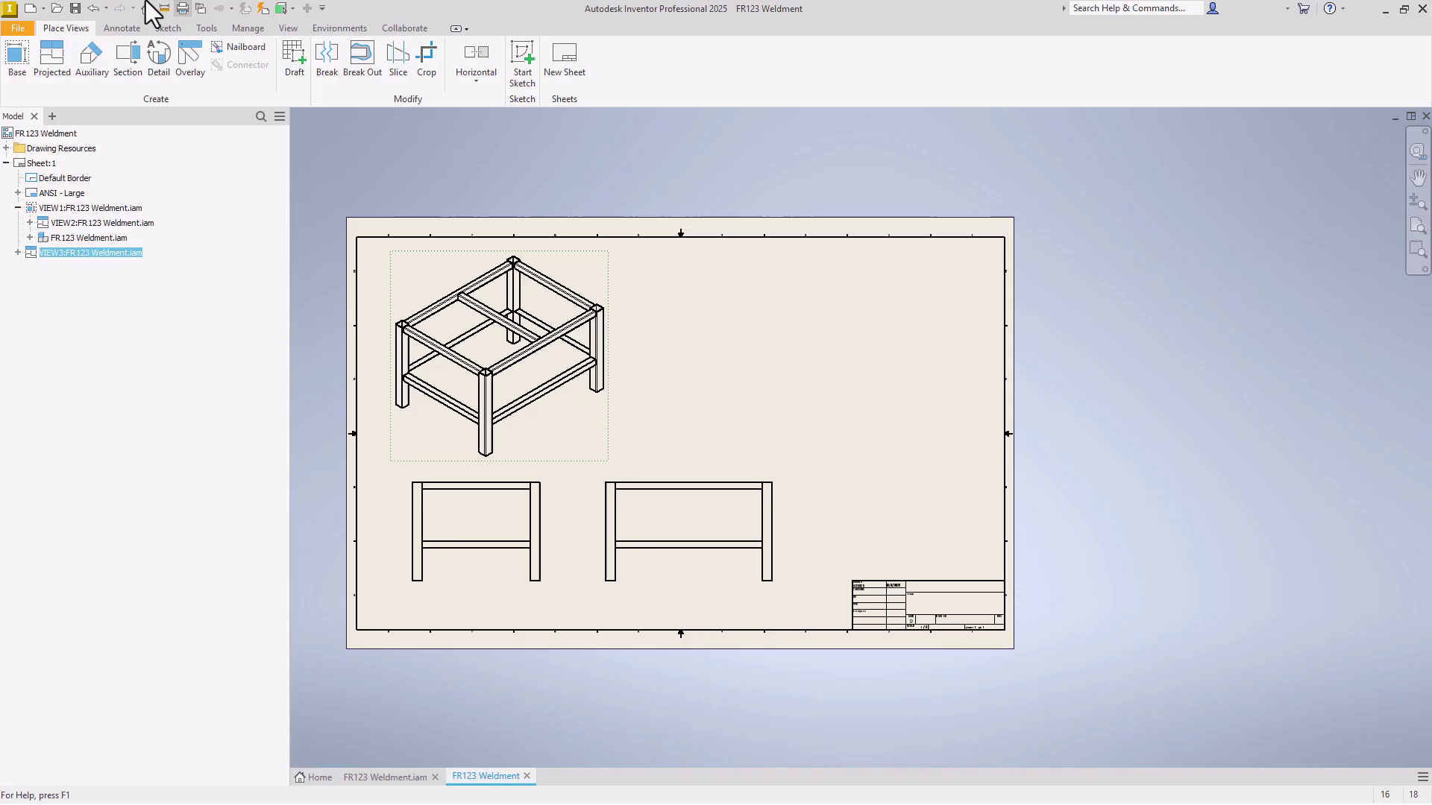
Insert a parts list from the isometric view, enable the BOM view, and place it top-right.
{"action": "left_click", "coordinate": [121, 27]}
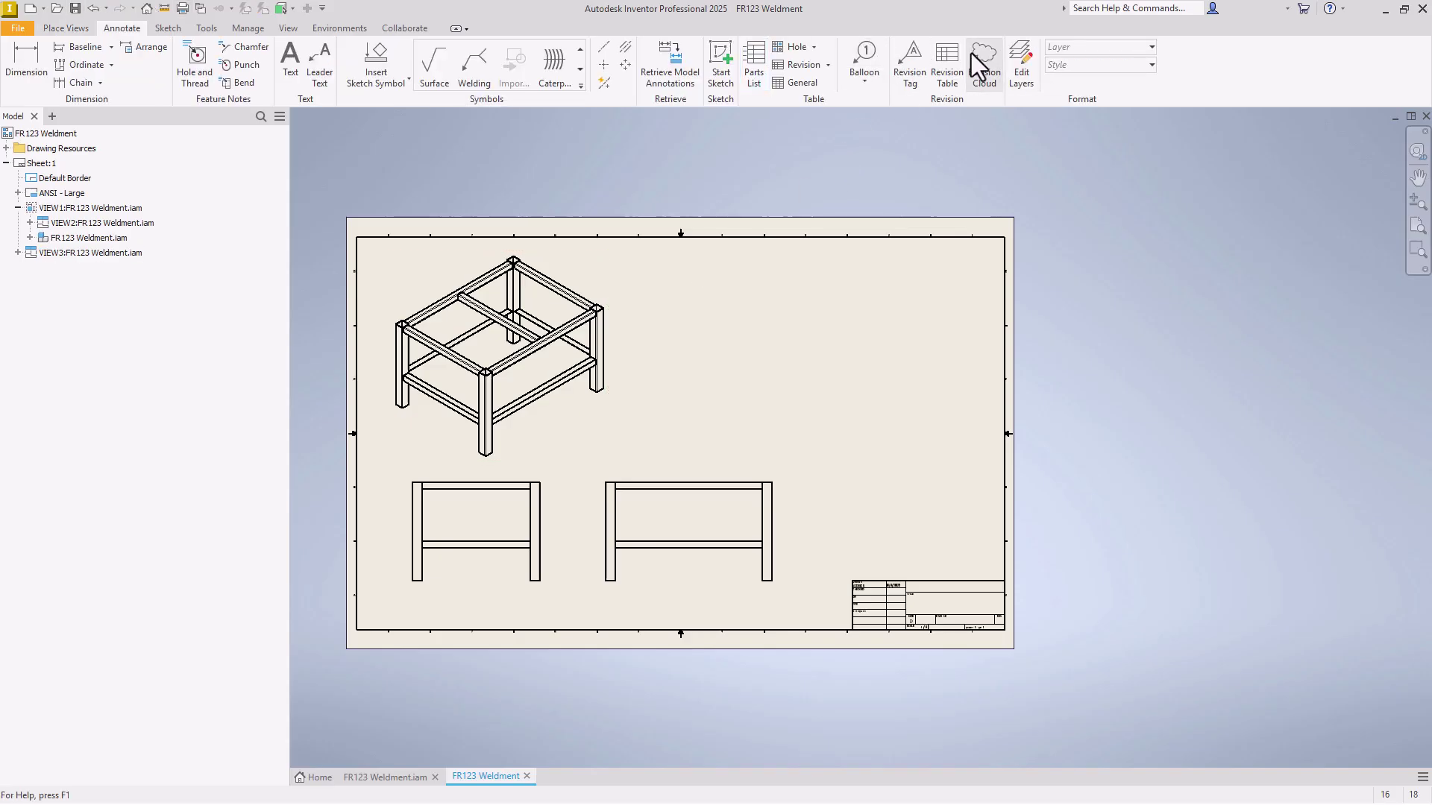
{"action": "left_click", "coordinate": [754, 56]}
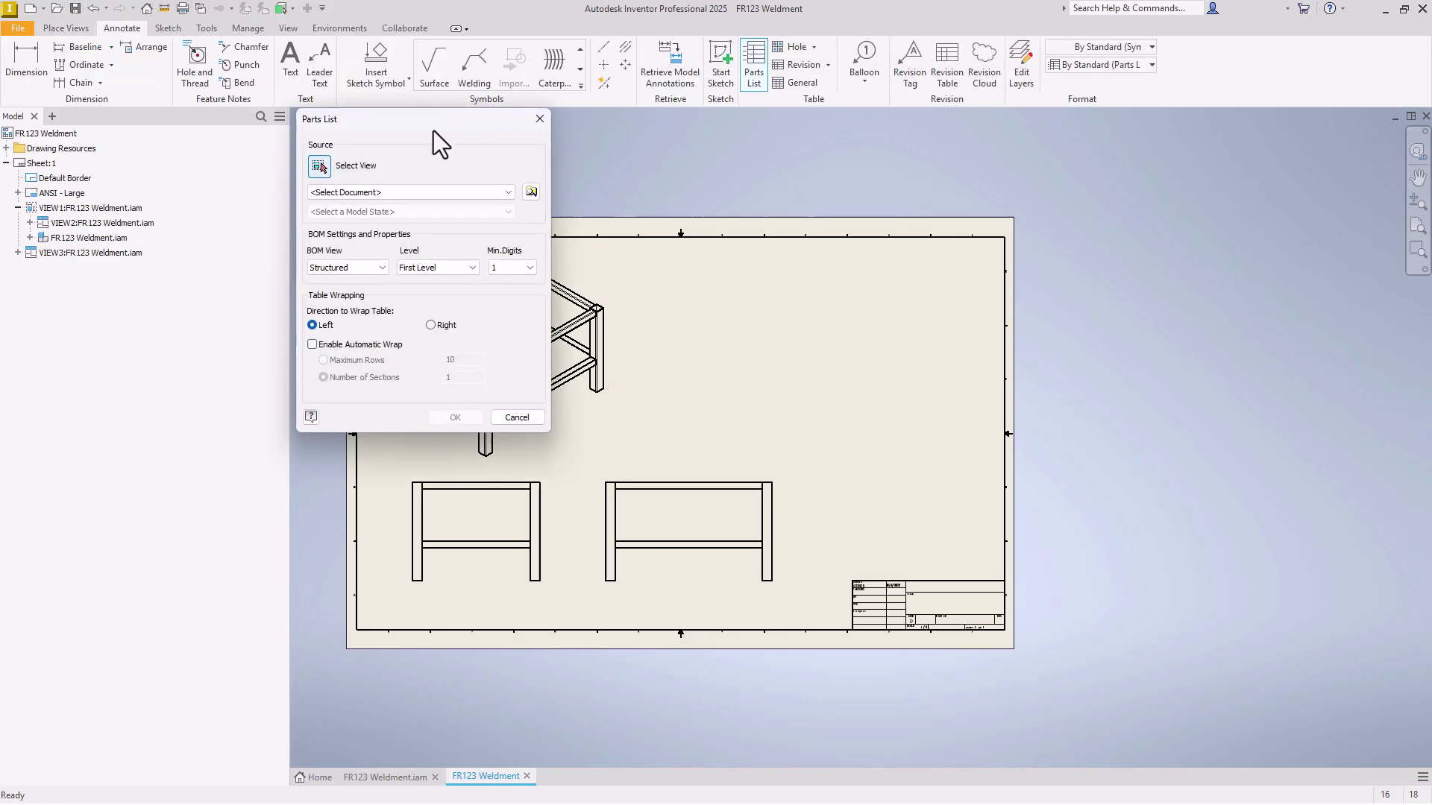
{"action": "left_click", "coordinate": [603, 287]}
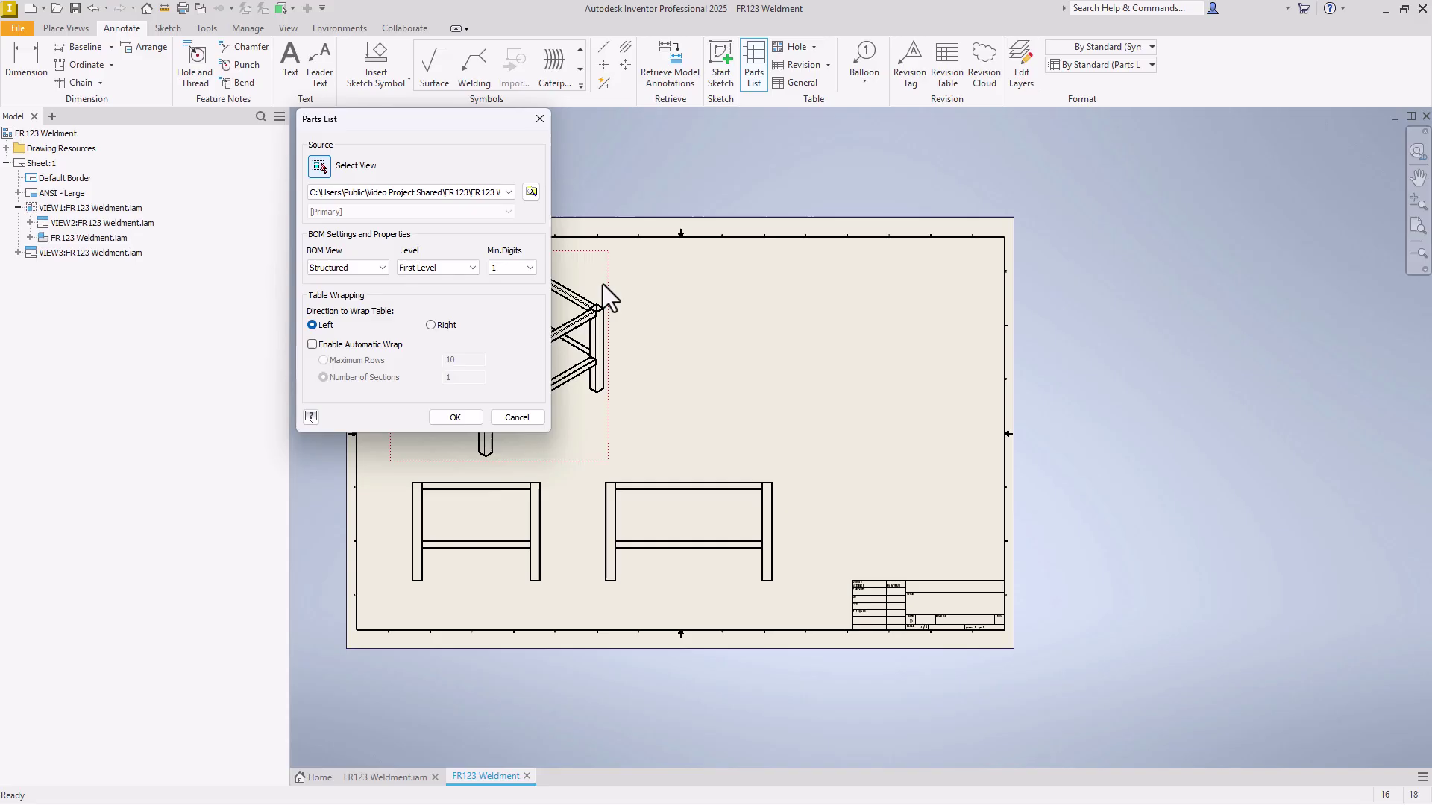
{"action": "left_click", "coordinate": [455, 418]}
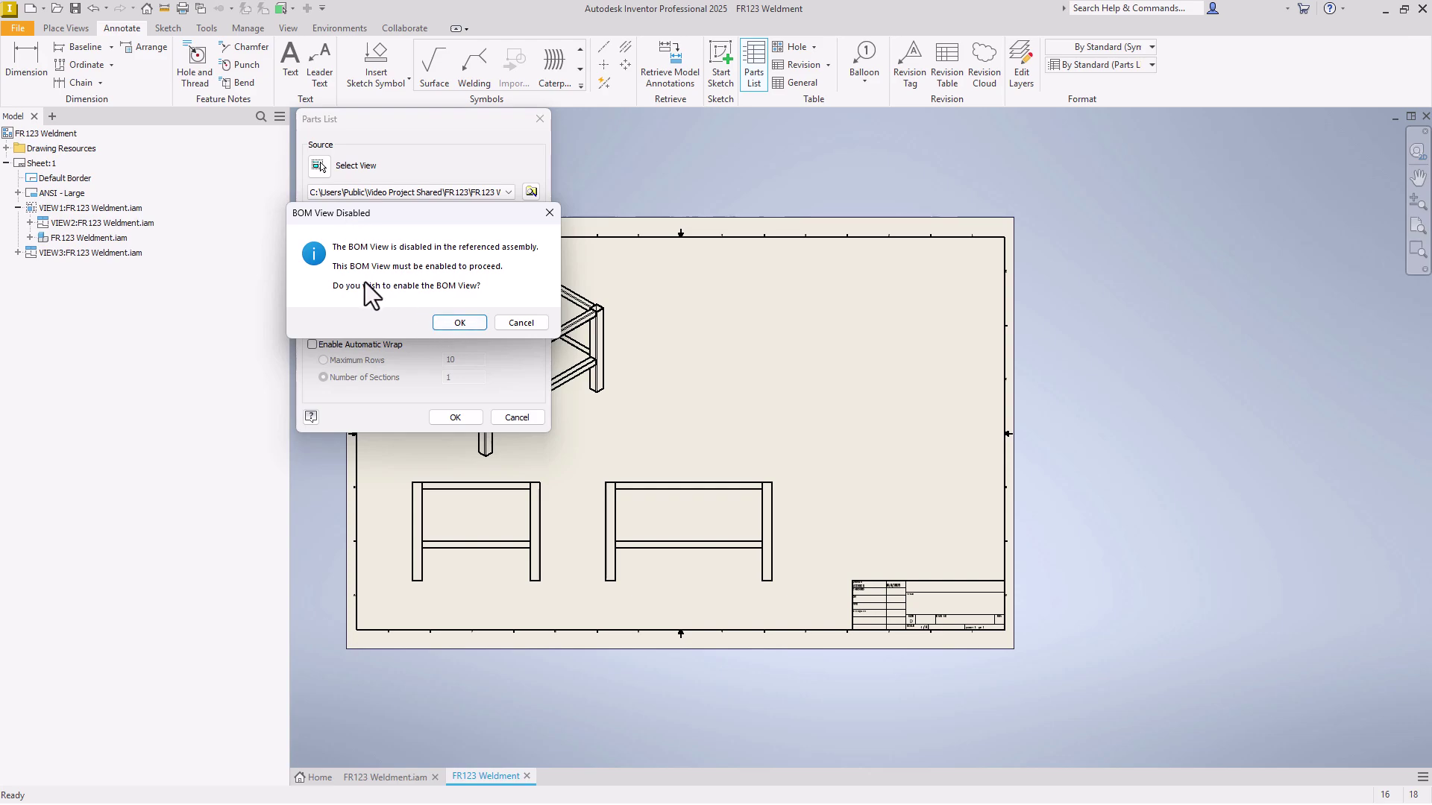
{"action": "left_click", "coordinate": [457, 323]}
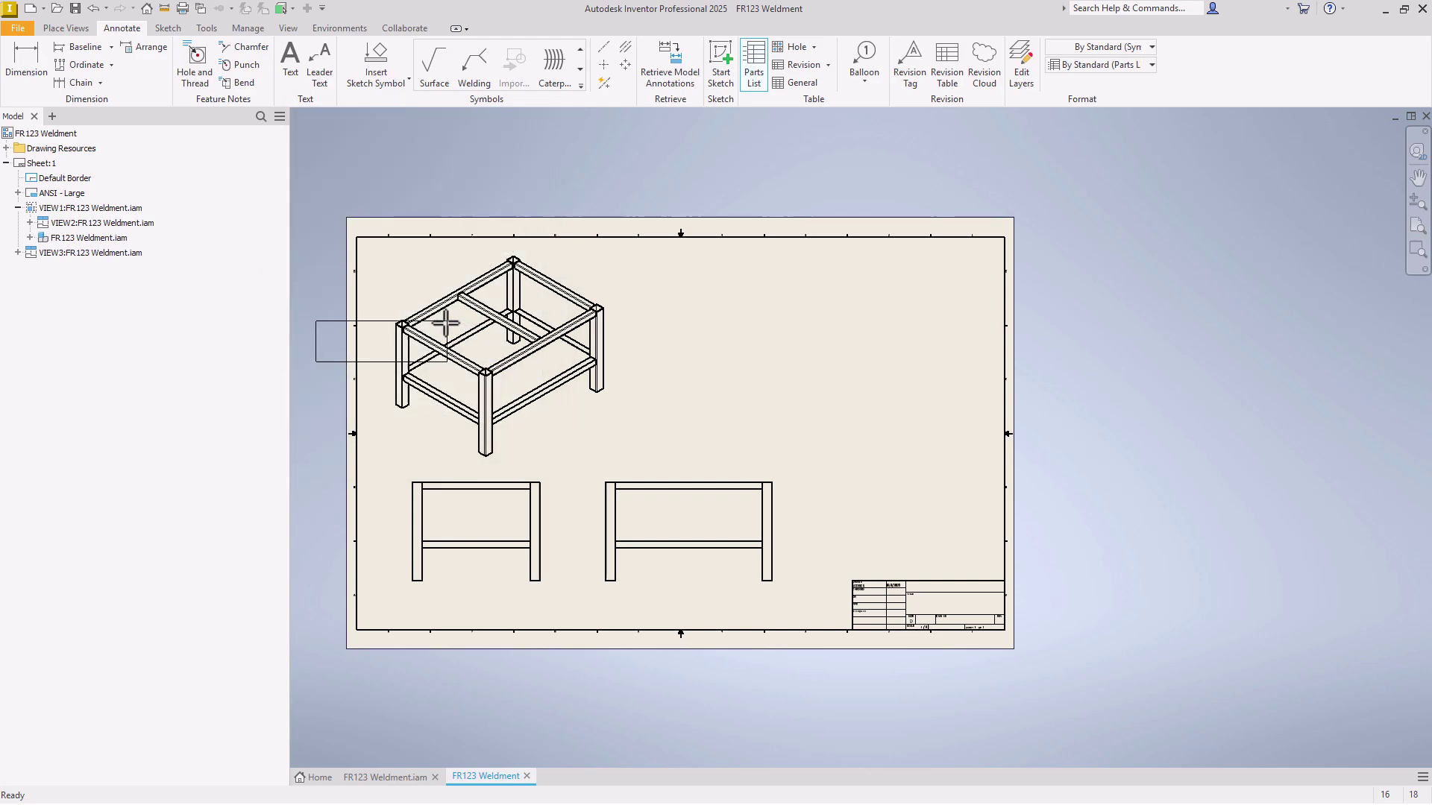
{"action": "left_click", "coordinate": [1006, 242]}
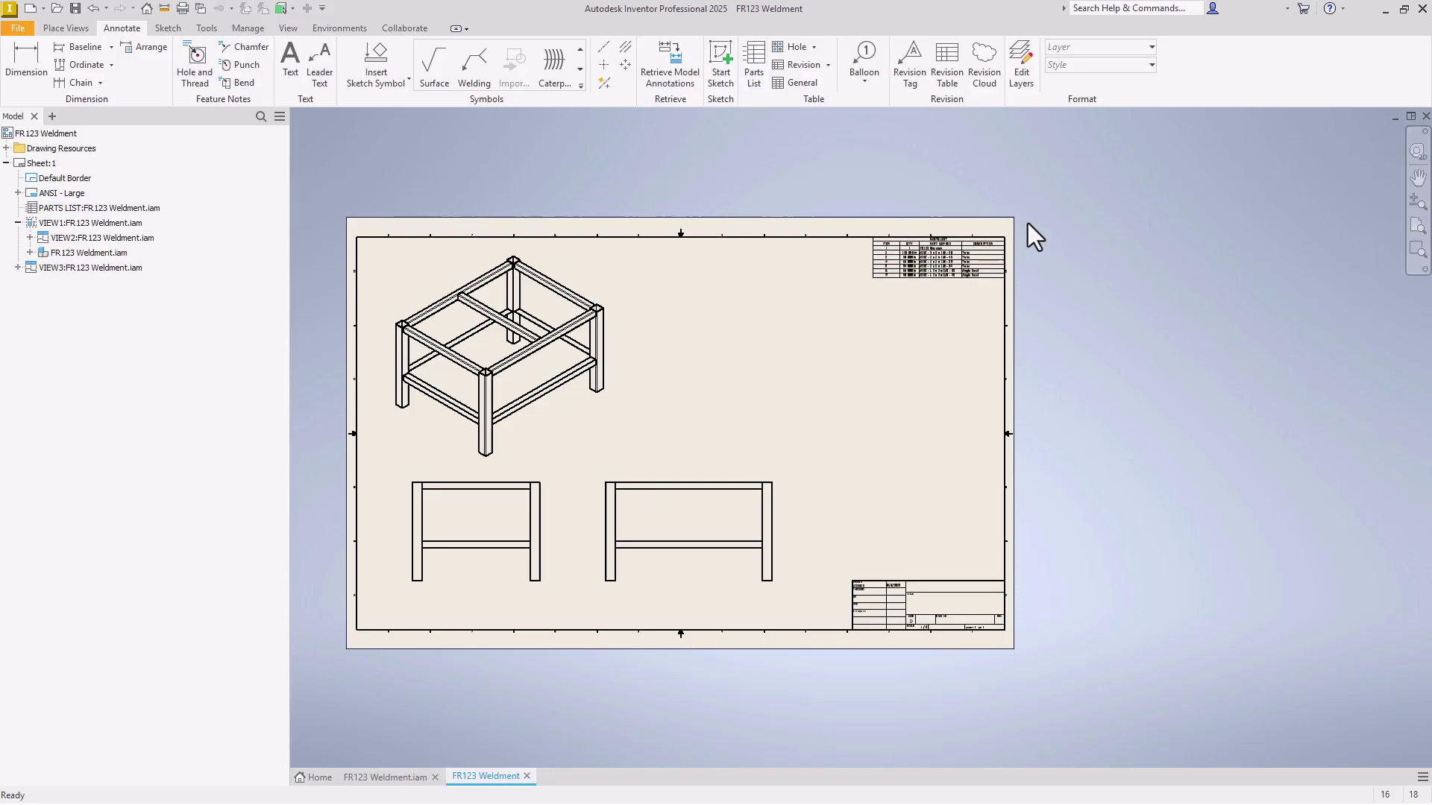
Zoom into the parts list and bring up its context menu showing Bill of Materials.
{"action": "scroll", "coordinate": [1016, 234], "scroll_direction": "up", "scroll_amount": 6}
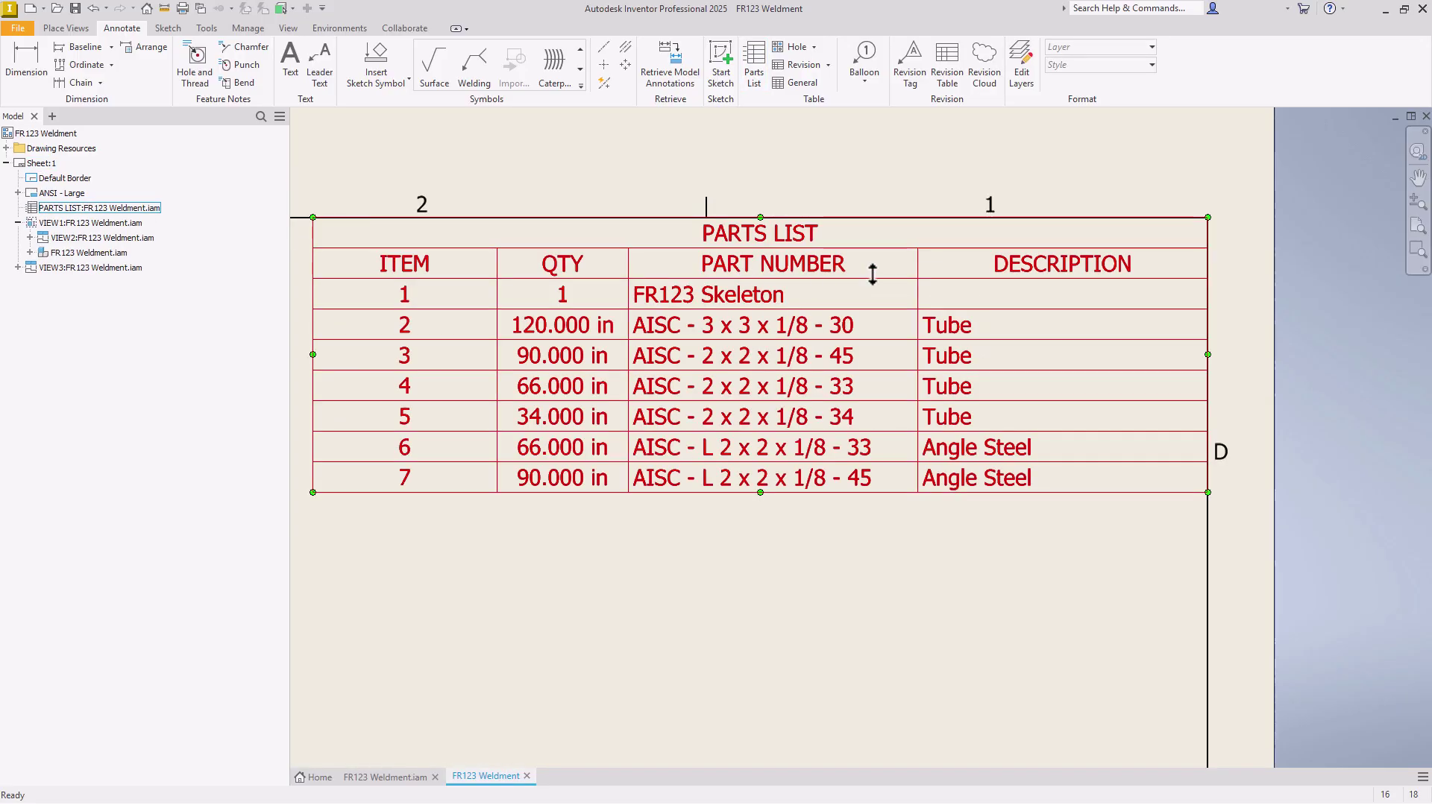
{"action": "scroll", "coordinate": [743, 320], "scroll_direction": "up", "scroll_amount": 1}
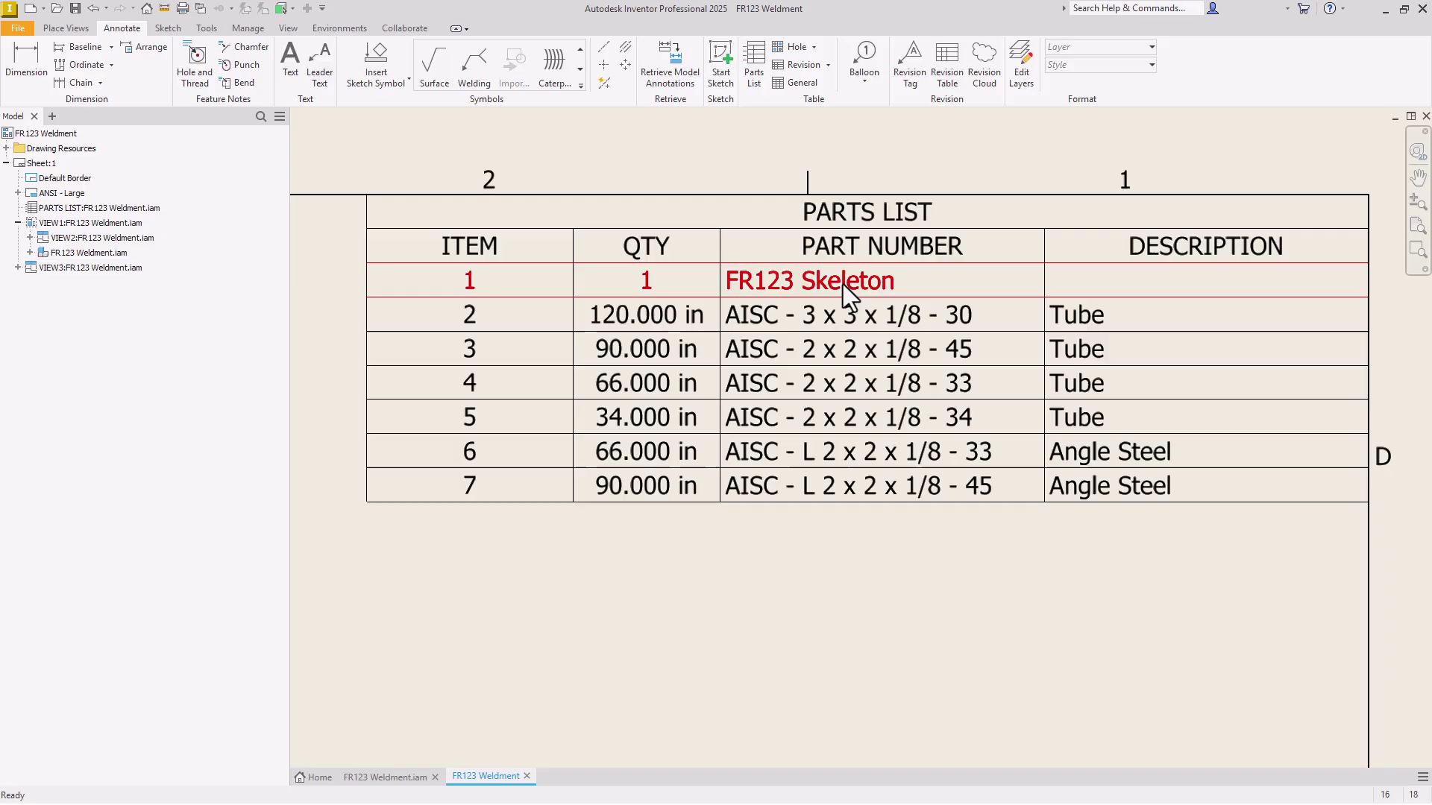
{"action": "right_click", "coordinate": [1024, 298]}
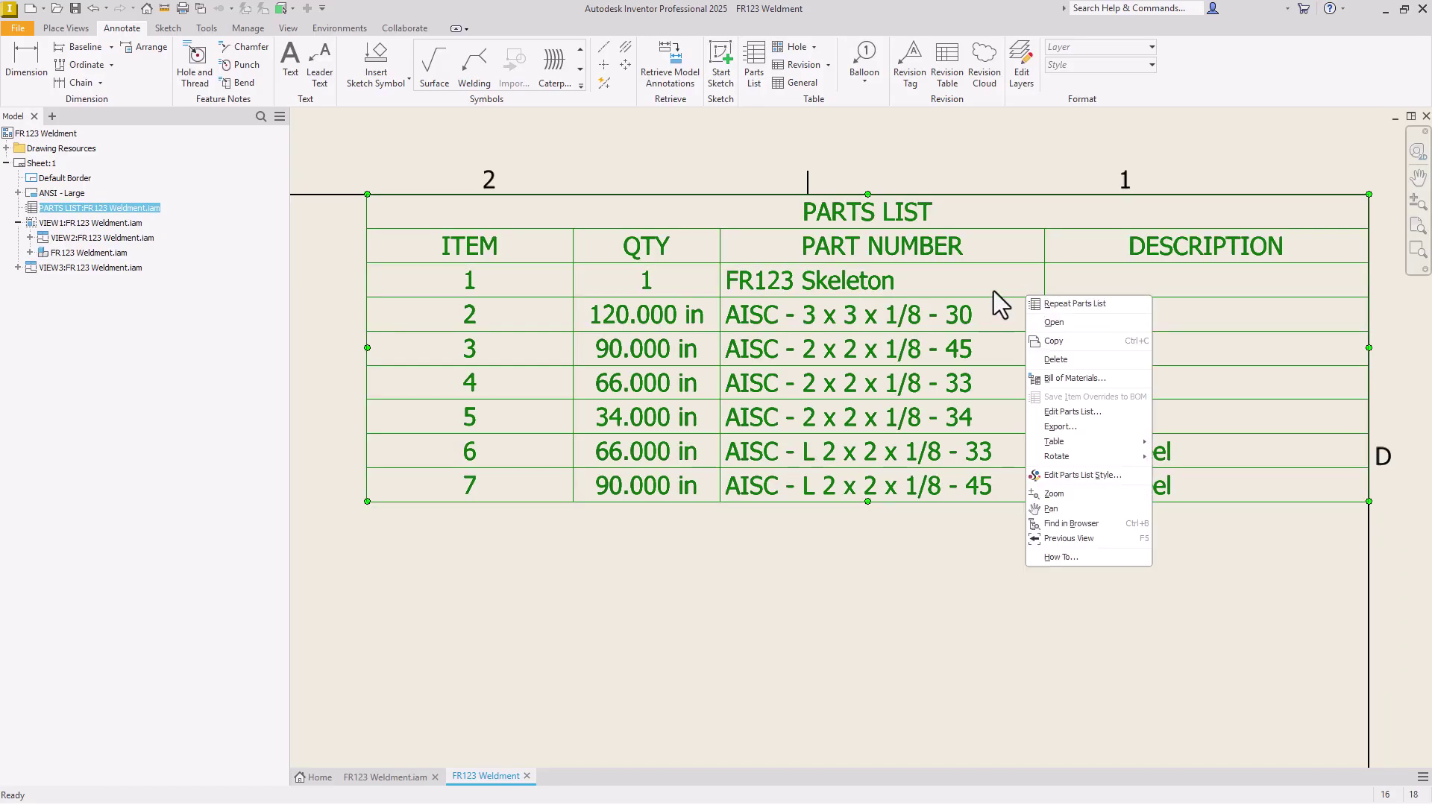
{"action": "key", "text": "Escape"}
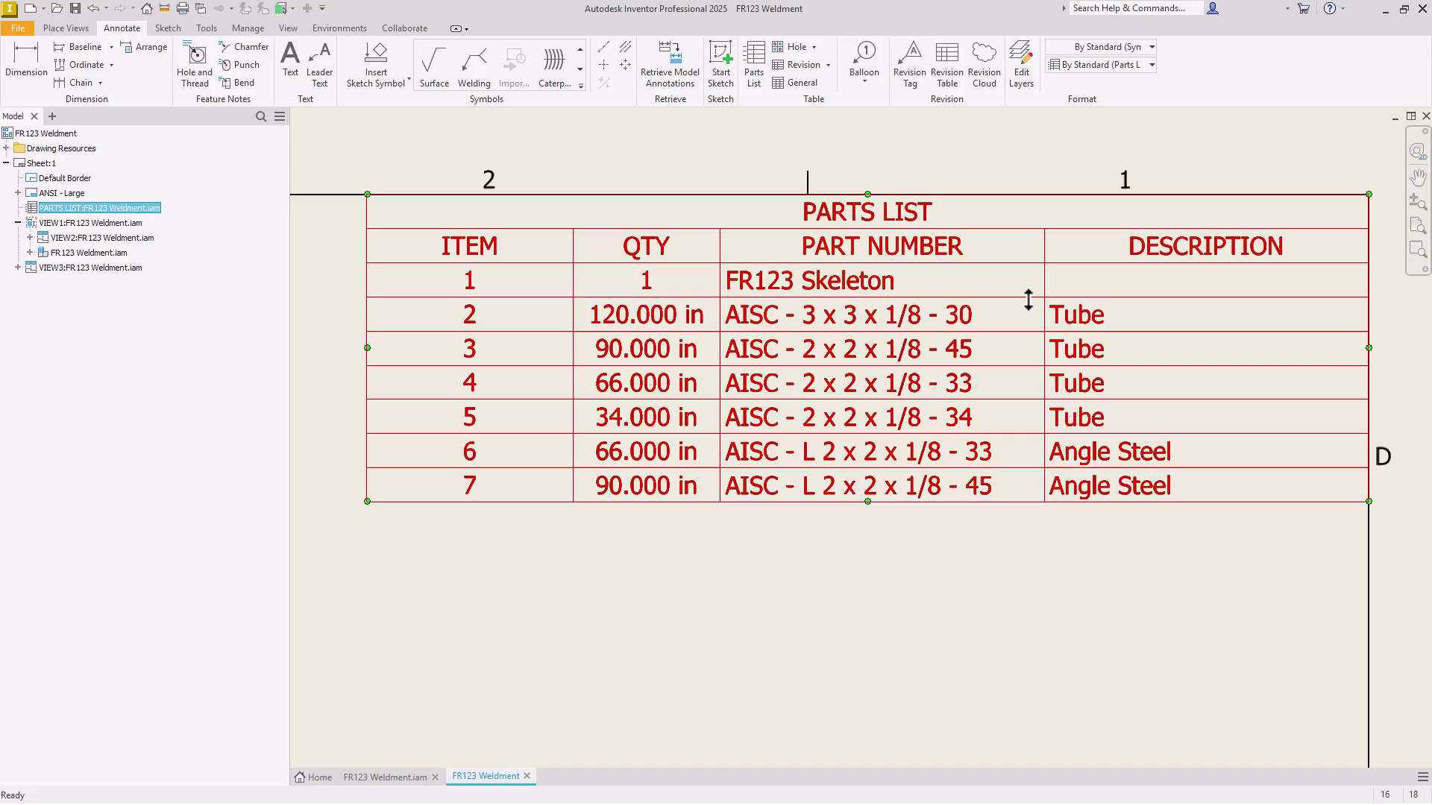
{"action": "right_click", "coordinate": [1028, 300]}
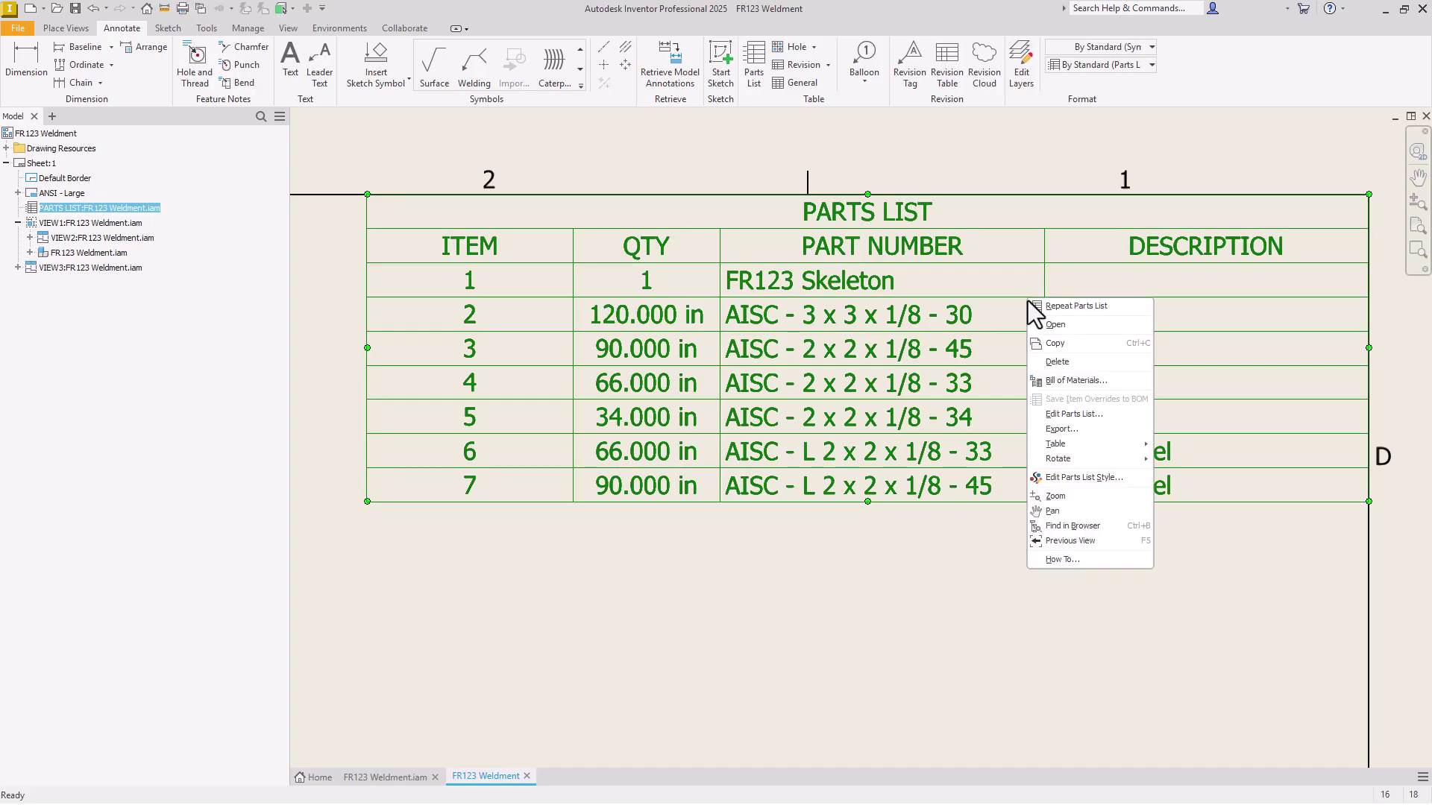
Set FR123 Skeleton's BOM structure to Phantom in the Bill of Materials and finish with Done.
{"action": "left_click", "coordinate": [1067, 381]}
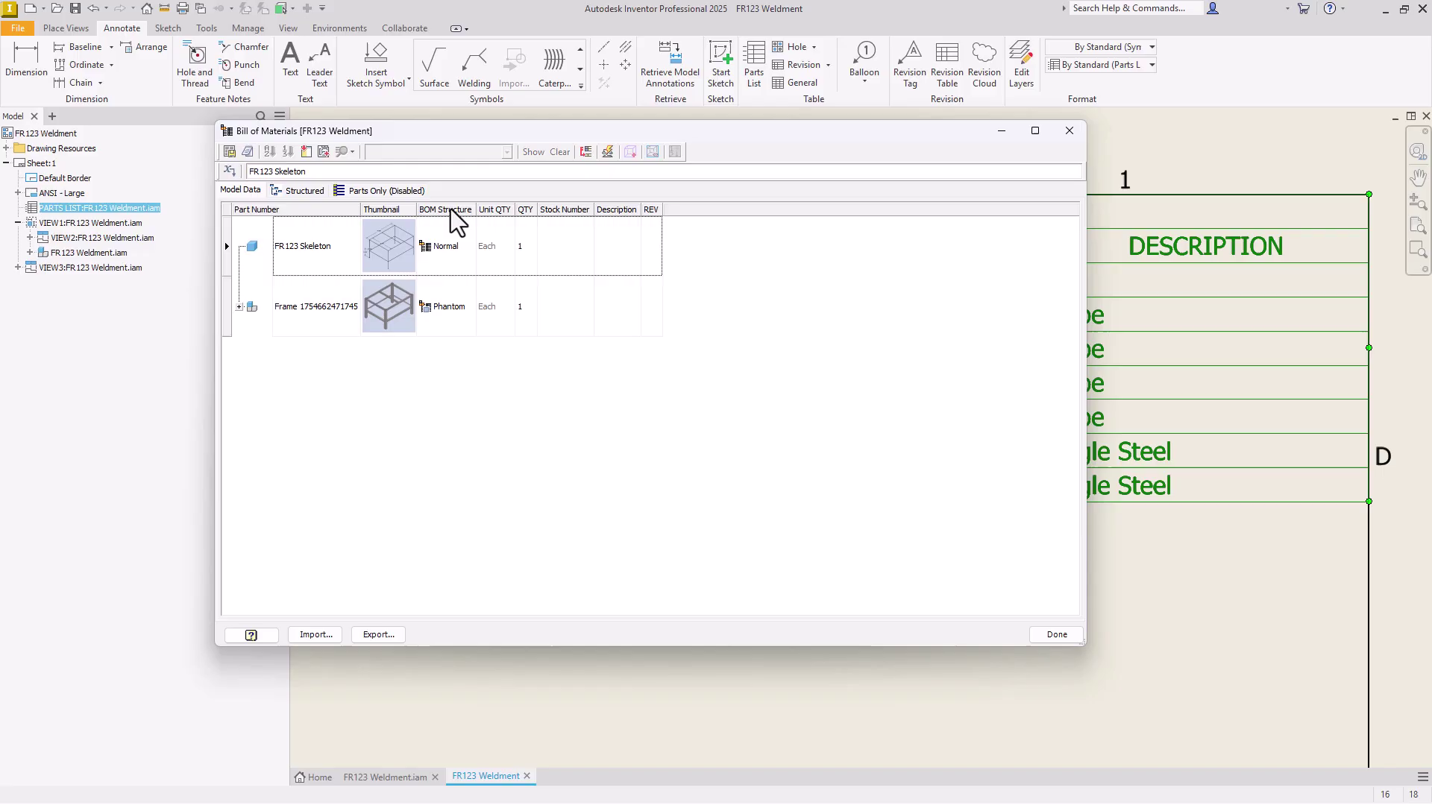
{"action": "left_click", "coordinate": [450, 243]}
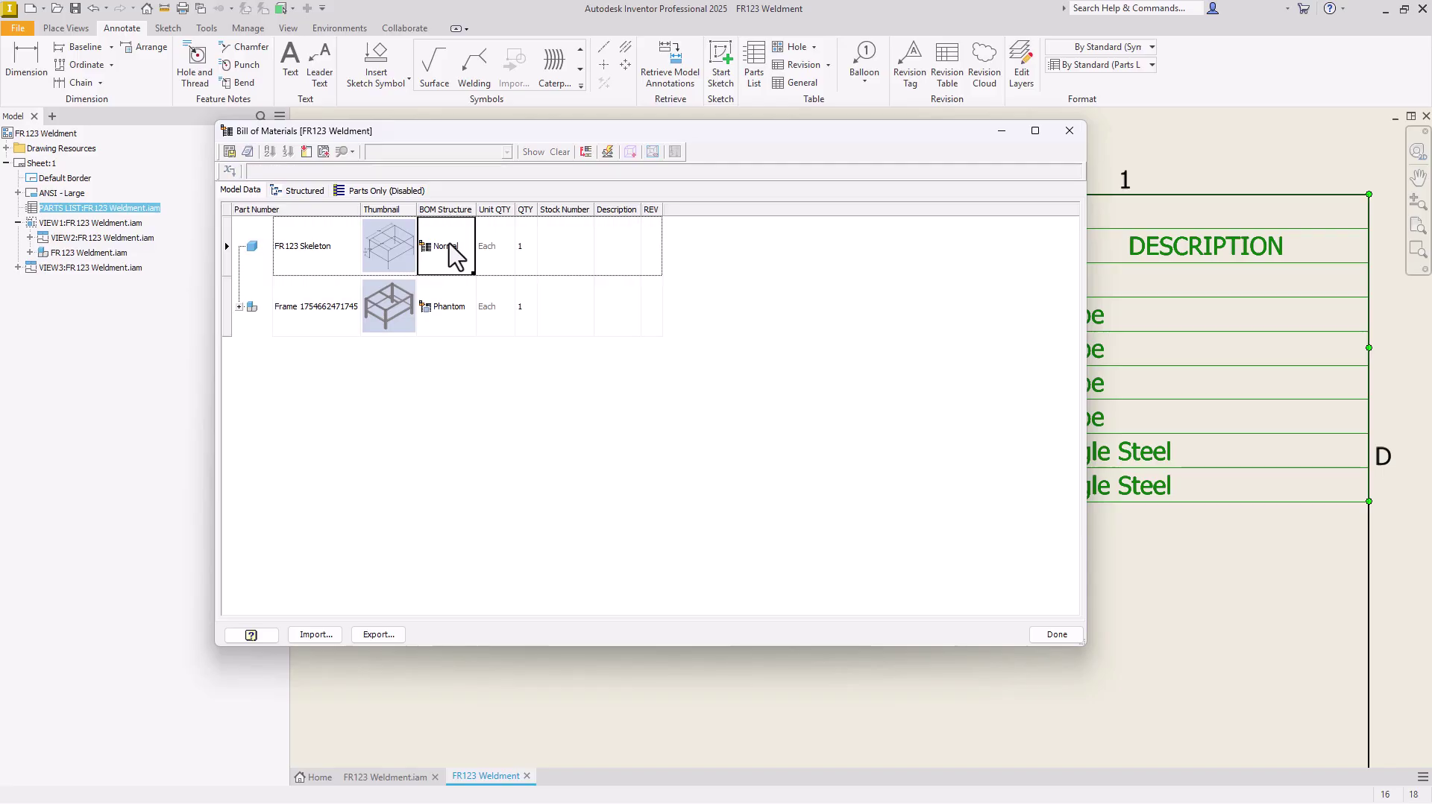
{"action": "left_click", "coordinate": [446, 251]}
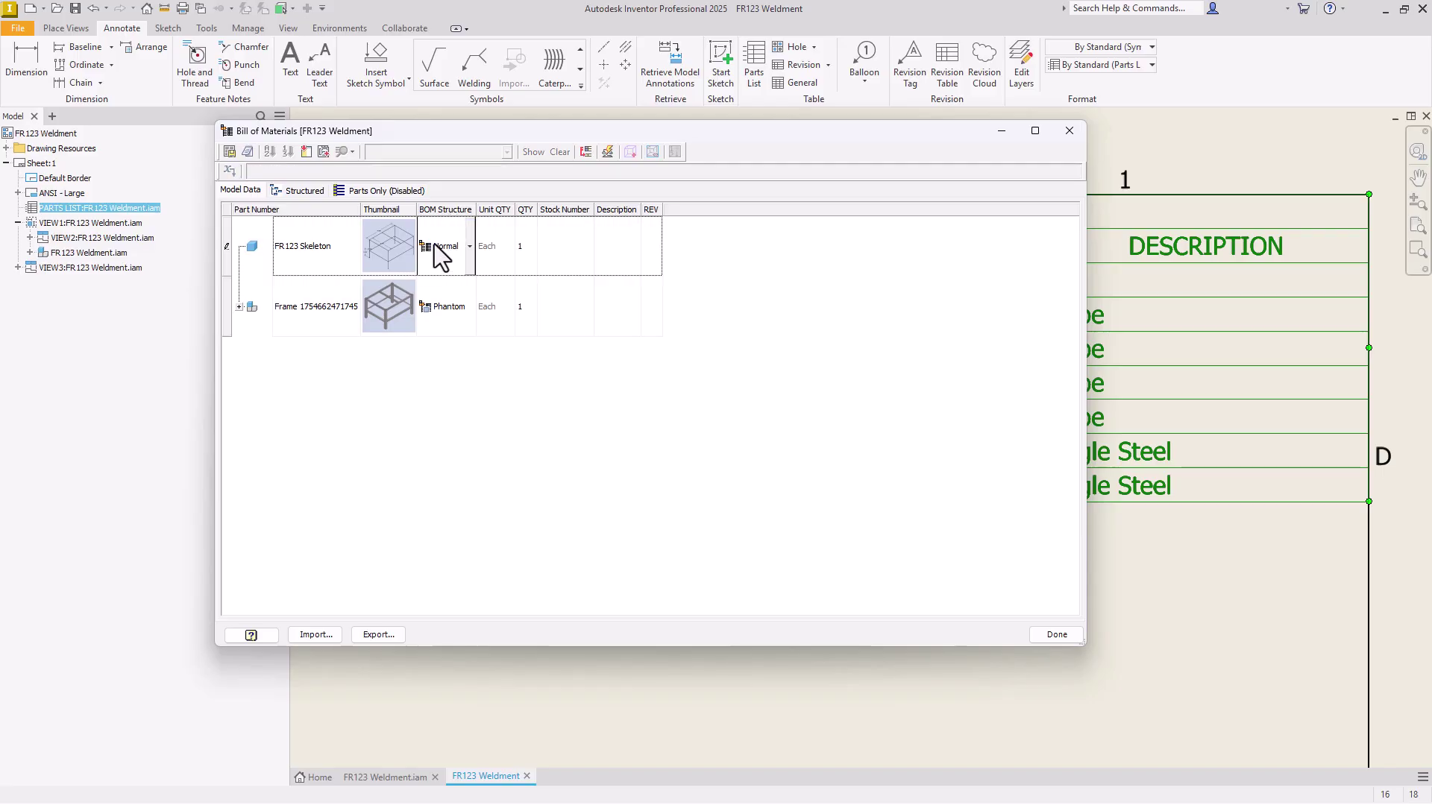
{"action": "left_click", "coordinate": [470, 247]}
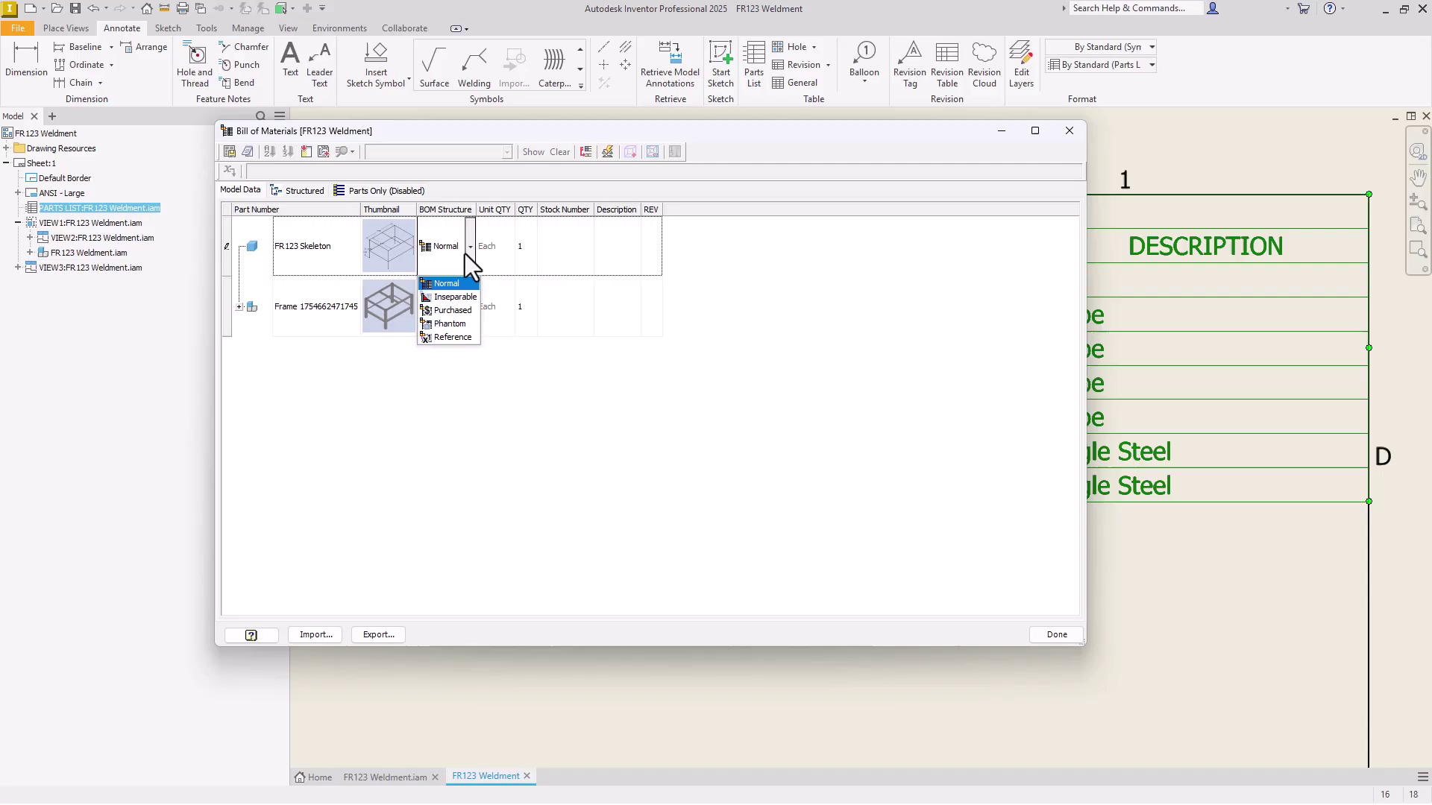
{"action": "left_click", "coordinate": [454, 325]}
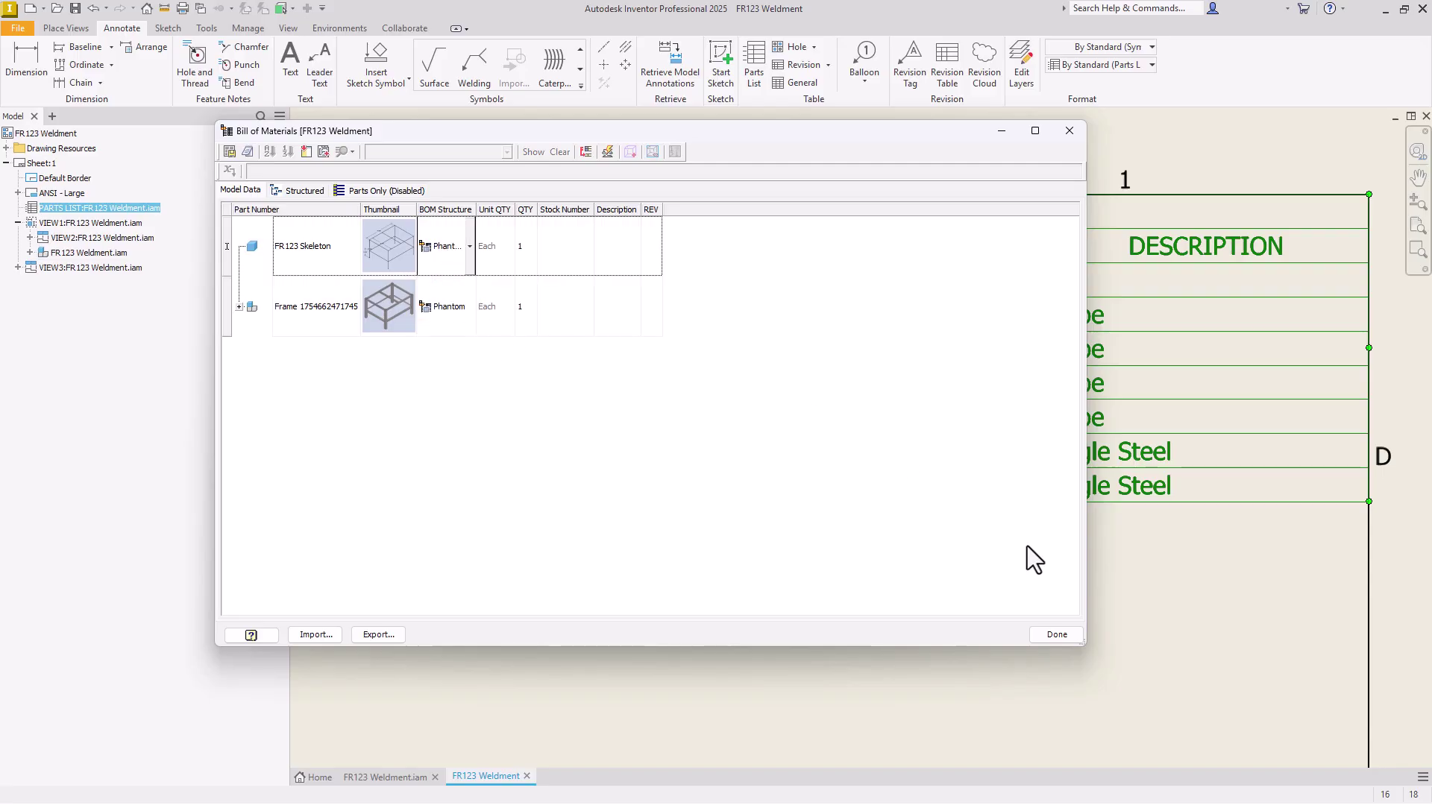
{"action": "left_click", "coordinate": [1067, 640]}
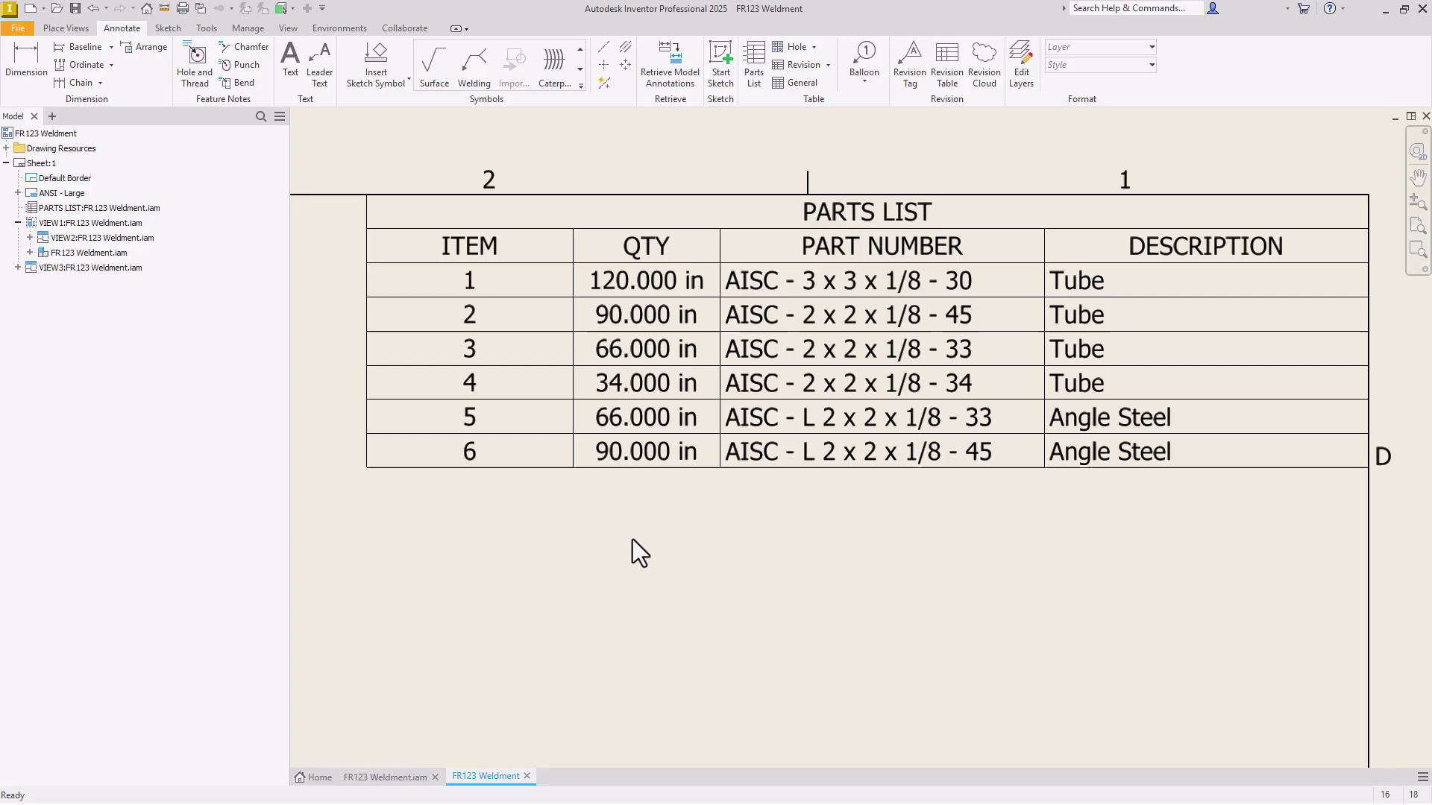
Balloon the top rail (3), right-hand leg and front bottom rail in the isometric view.
{"action": "scroll", "coordinate": [799, 470], "scroll_direction": "up", "scroll_amount": 5}
{"action": "scroll", "coordinate": [316, 609], "scroll_direction": "down", "scroll_amount": 5}
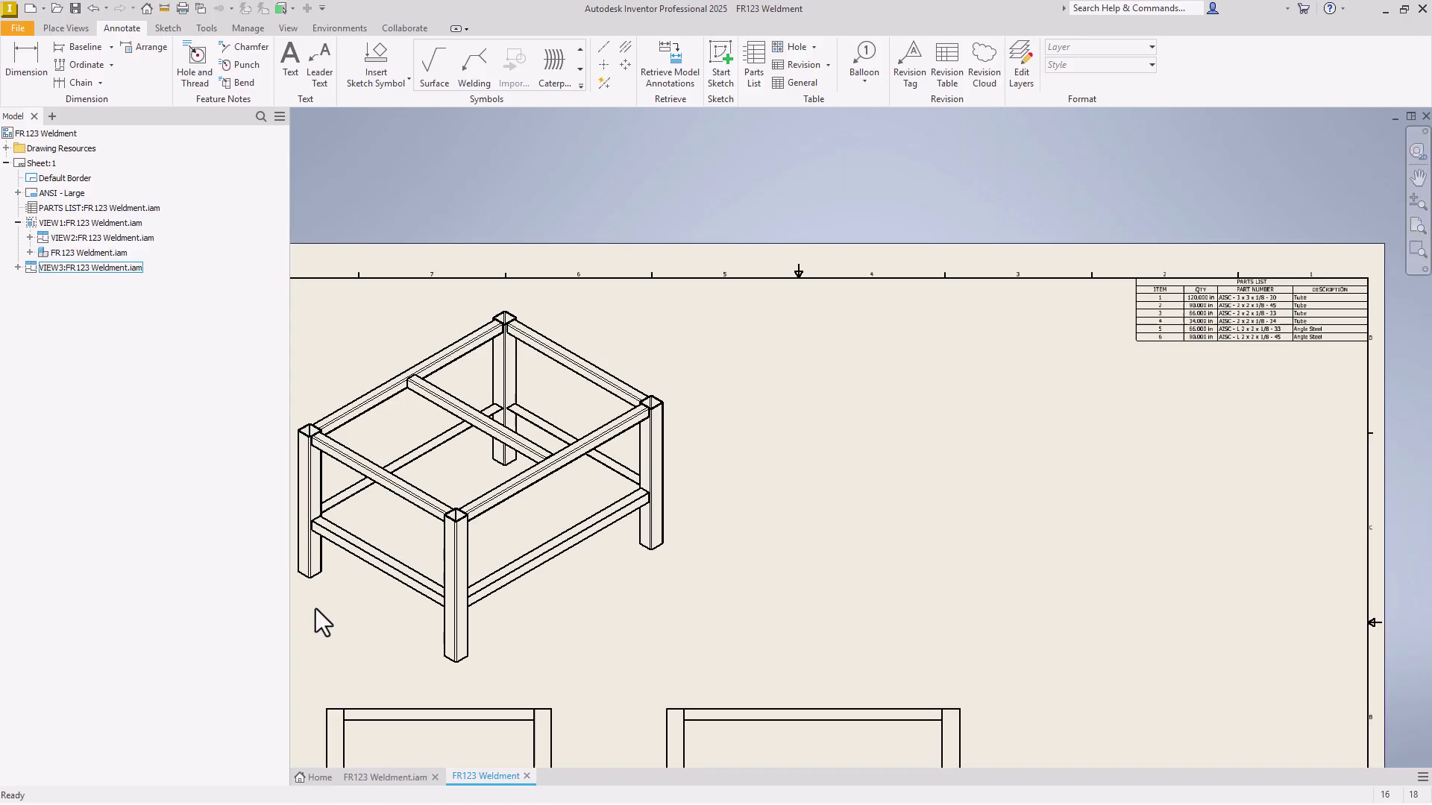
{"action": "scroll", "coordinate": [480, 563], "scroll_direction": "up", "scroll_amount": 2}
{"action": "left_click", "coordinate": [865, 66]}
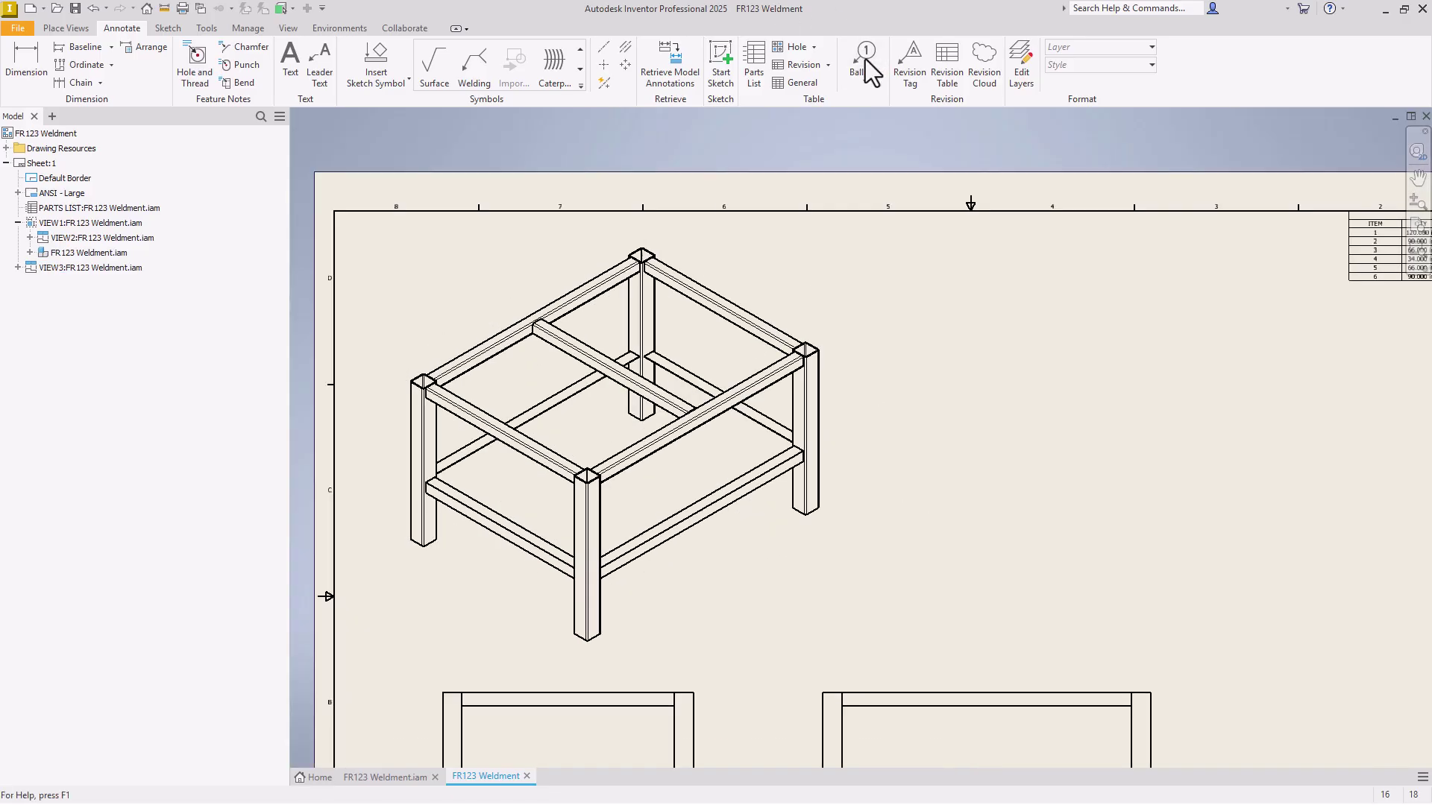
{"action": "left_click", "coordinate": [739, 302]}
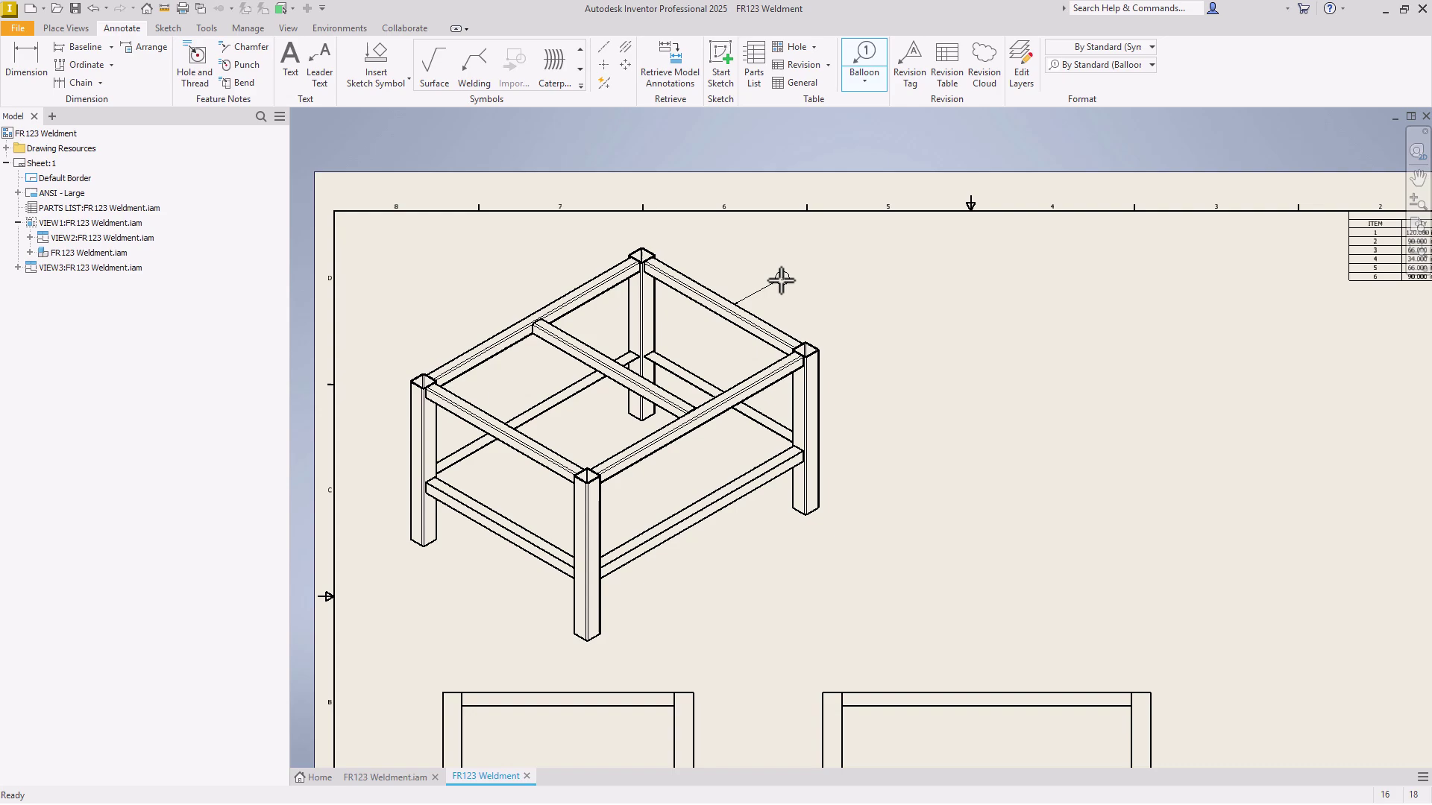
{"action": "right_click", "coordinate": [837, 288]}
{"action": "left_click", "coordinate": [835, 403]}
{"action": "left_click", "coordinate": [858, 406]}
{"action": "right_click", "coordinate": [858, 406]}
{"action": "left_click", "coordinate": [917, 408]}
{"action": "left_click", "coordinate": [771, 551]}
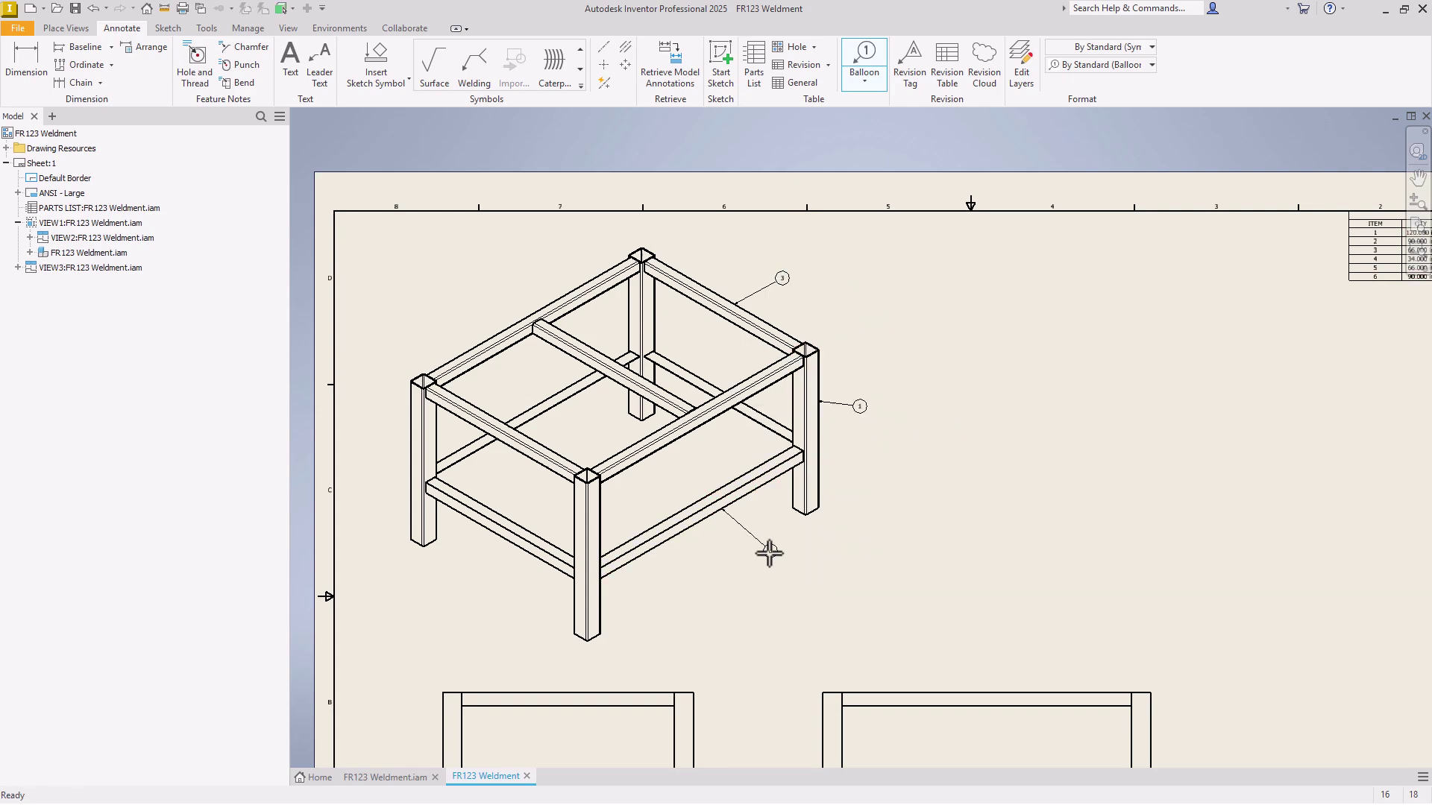
{"action": "right_click", "coordinate": [770, 551]}
{"action": "left_click", "coordinate": [838, 569]}
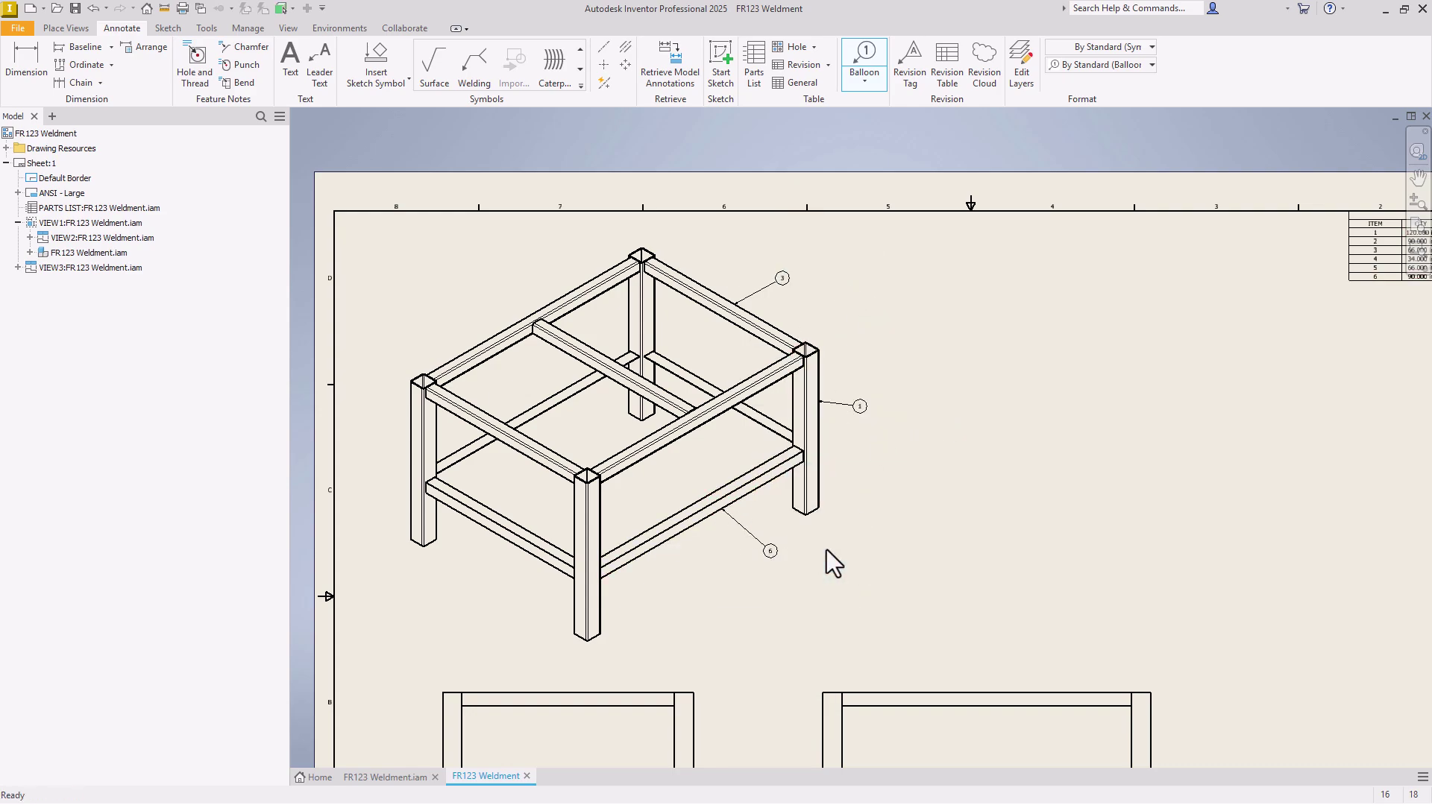
Balloon the lower left rail (5), top left rail (2) and cross rail (4).
{"action": "left_click", "coordinate": [493, 532]}
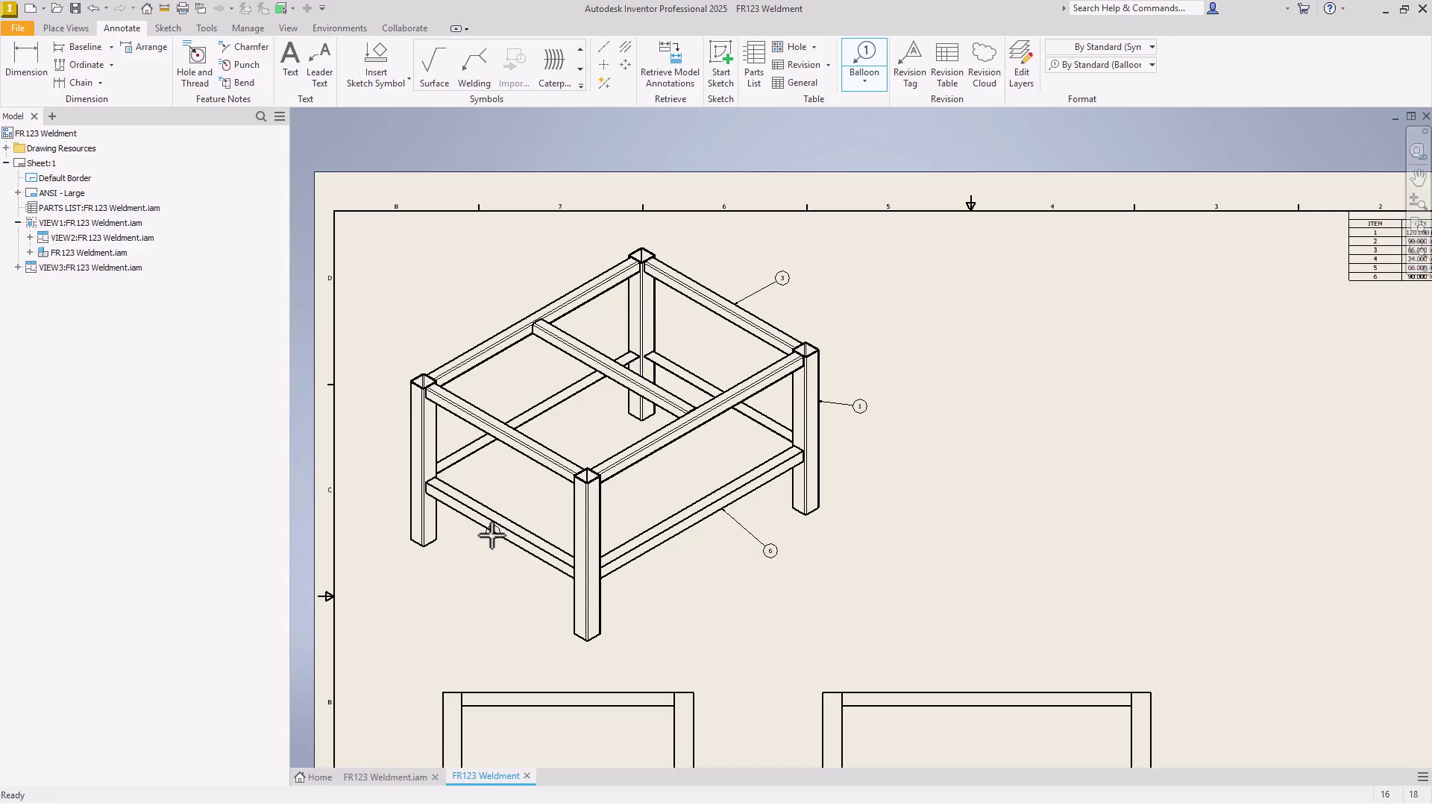
{"action": "left_click", "coordinate": [456, 568]}
{"action": "right_click", "coordinate": [426, 564]}
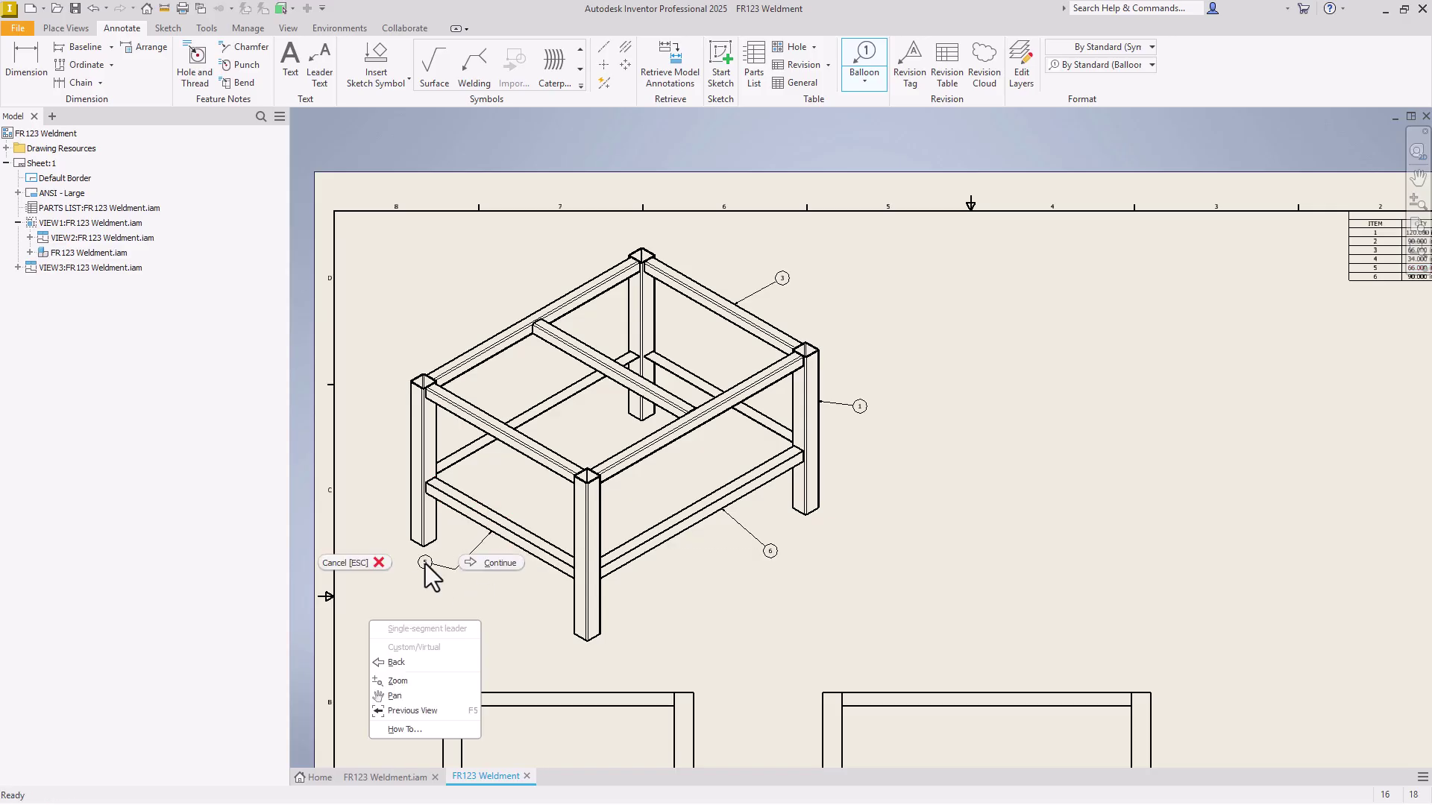
{"action": "left_click", "coordinate": [478, 564]}
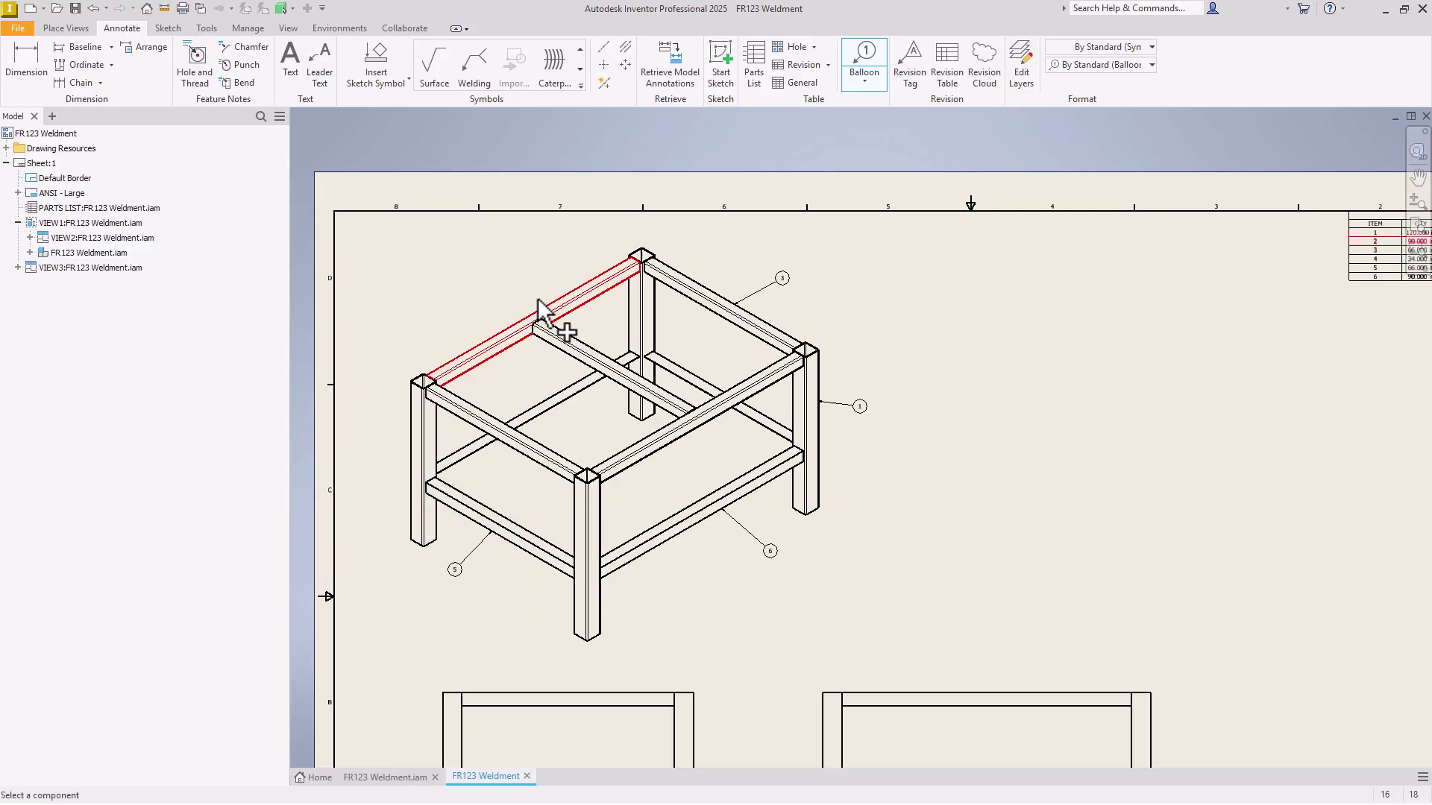
{"action": "left_click", "coordinate": [561, 296]}
{"action": "left_click", "coordinate": [512, 257]}
{"action": "right_click", "coordinate": [512, 257]}
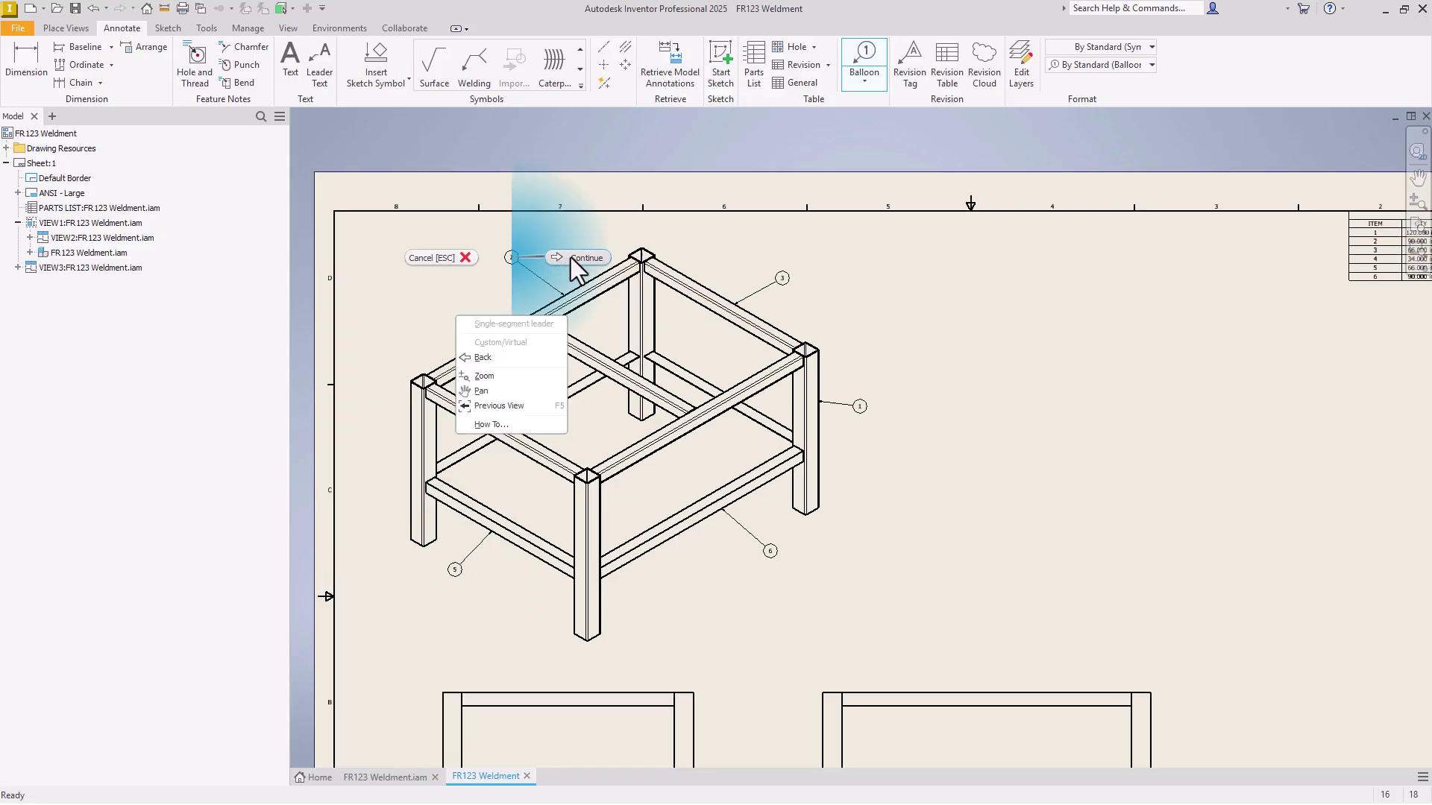
{"action": "left_click", "coordinate": [570, 258]}
{"action": "left_click", "coordinate": [564, 365]}
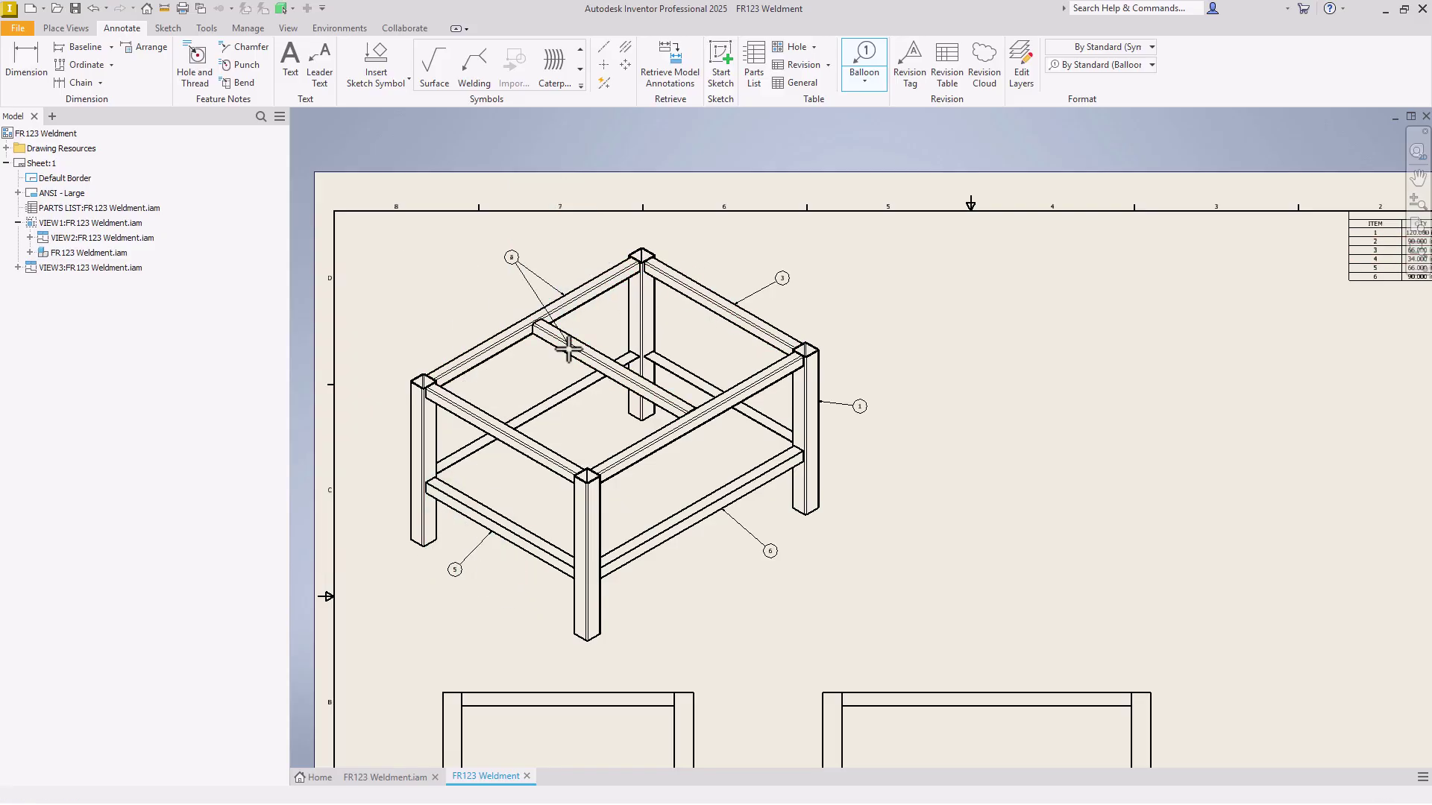
{"action": "left_click", "coordinate": [483, 299]}
{"action": "right_click", "coordinate": [482, 298]}
{"action": "left_click", "coordinate": [535, 297]}
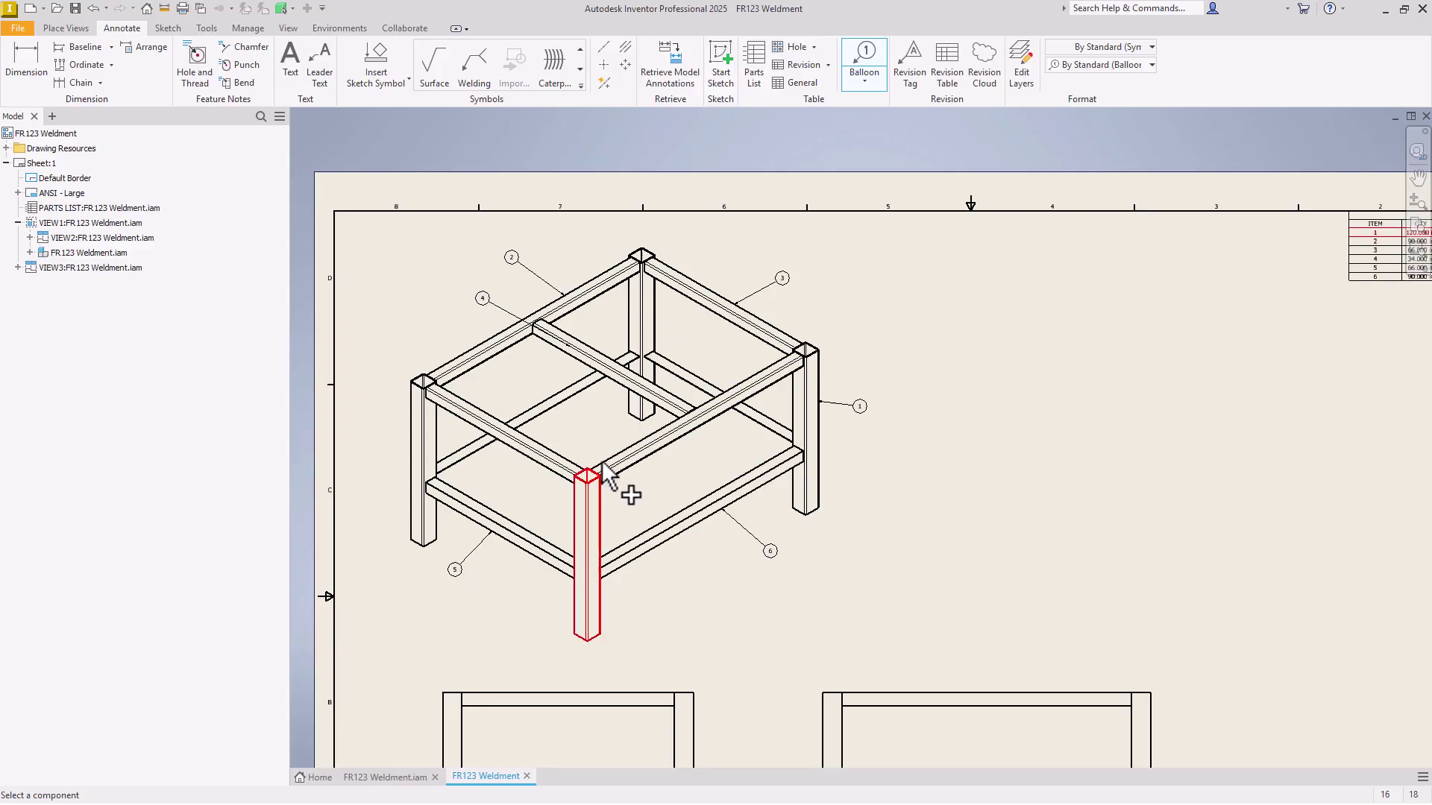
{"action": "scroll", "coordinate": [639, 366], "scroll_direction": "down", "scroll_amount": 5}
{"action": "scroll", "coordinate": [910, 333], "scroll_direction": "up", "scroll_amount": 5}
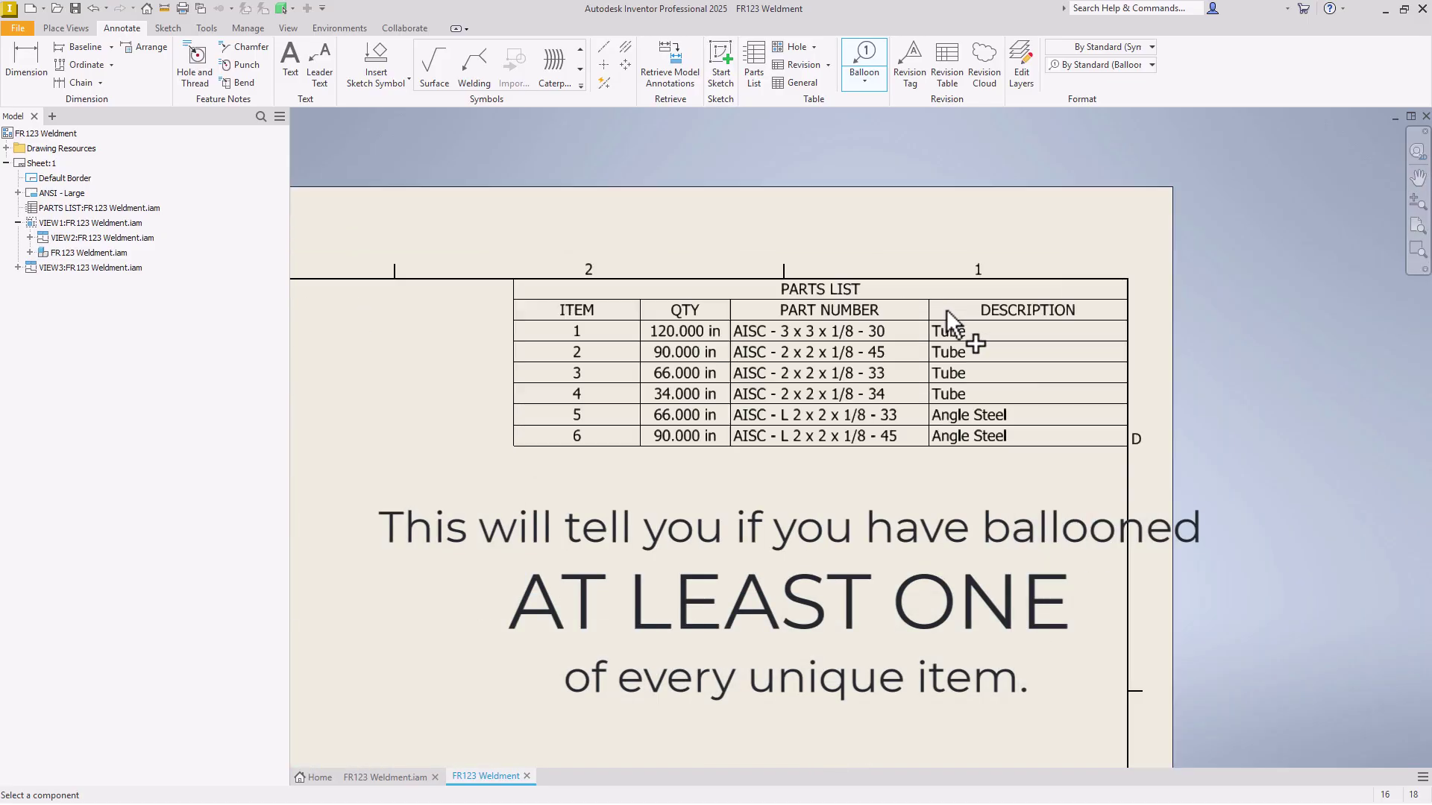
{"action": "scroll", "coordinate": [945, 346], "scroll_direction": "up", "scroll_amount": 1}
{"action": "scroll", "coordinate": [806, 302], "scroll_direction": "down", "scroll_amount": 1}
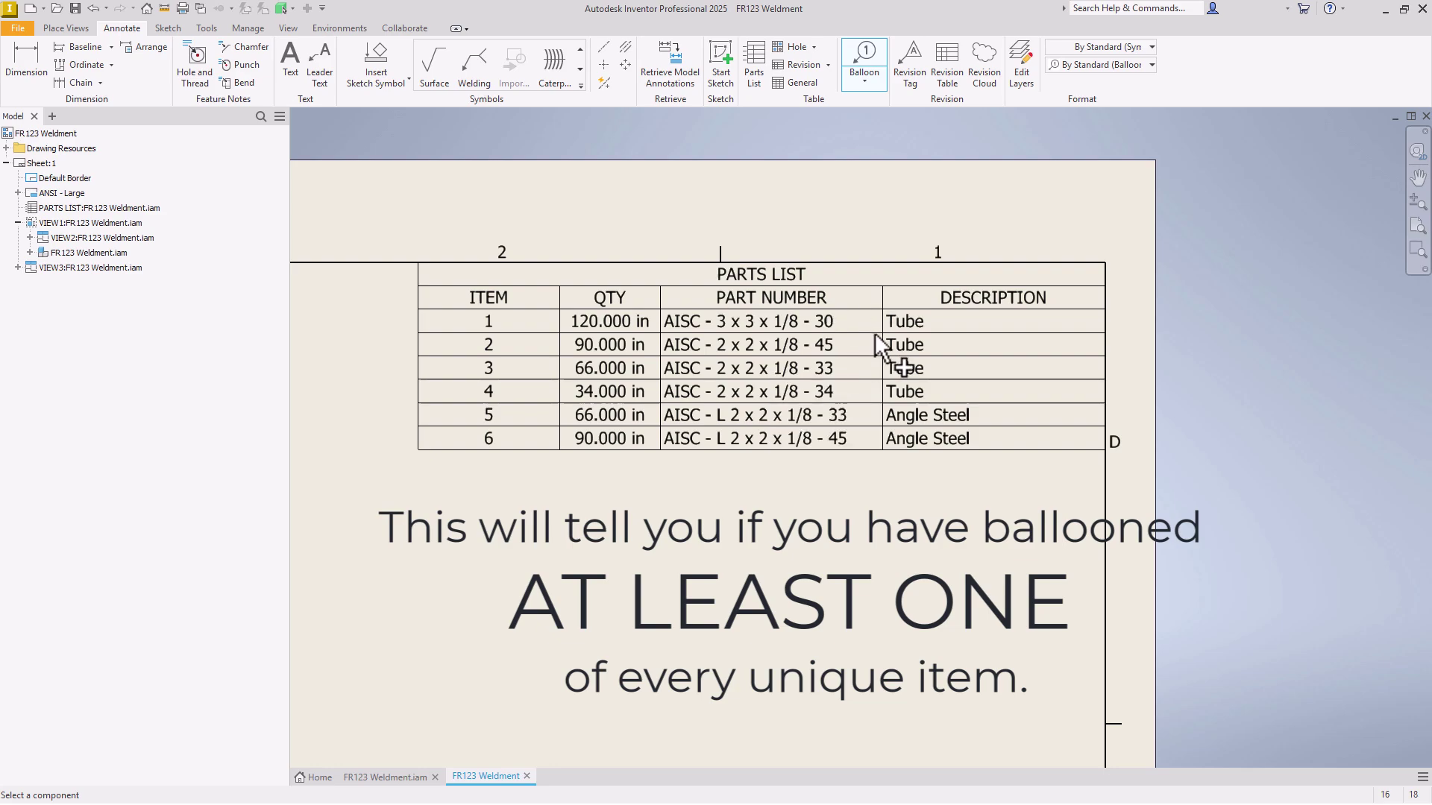
{"action": "right_click", "coordinate": [798, 589]}
{"action": "key", "text": "Escape"}
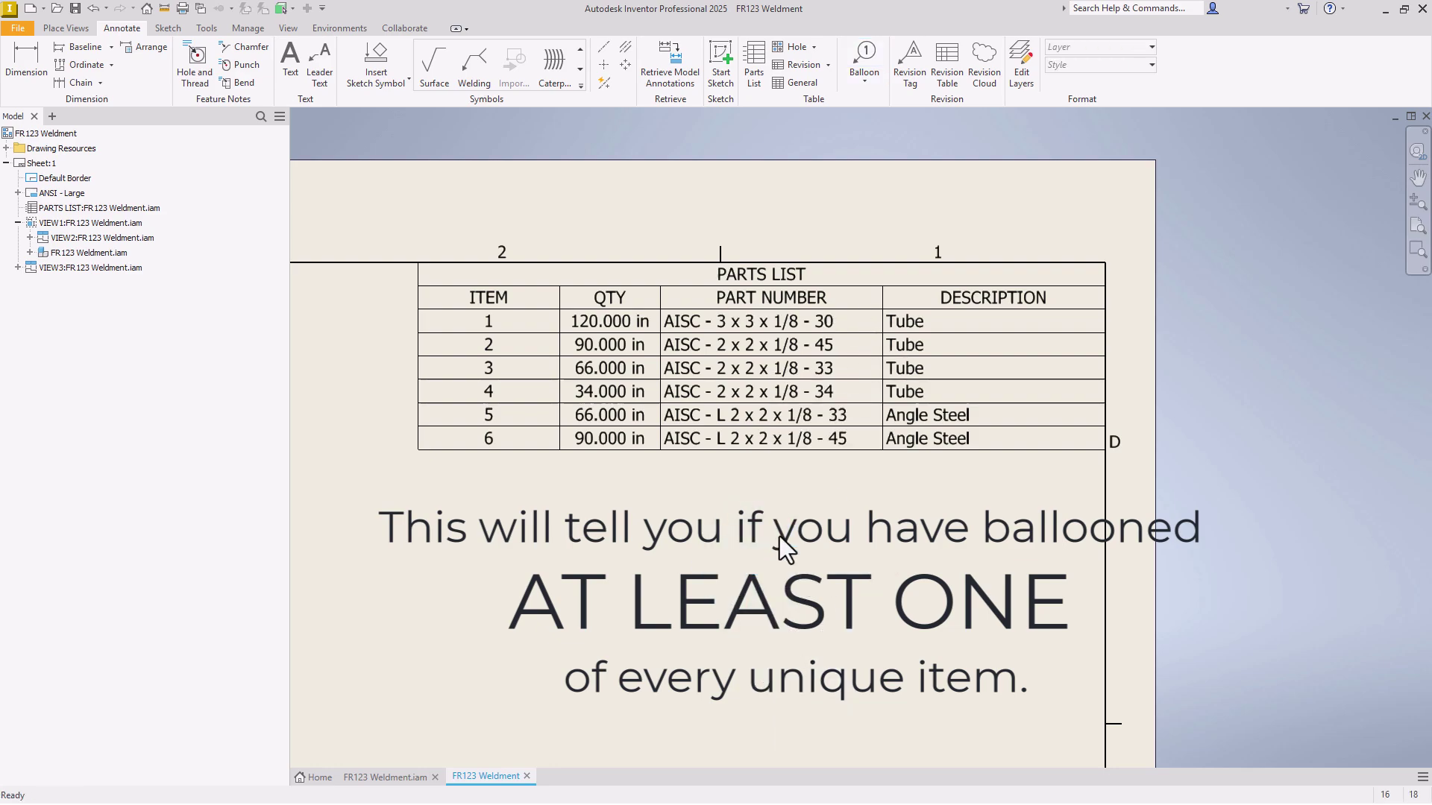
{"action": "left_click", "coordinate": [880, 448]}
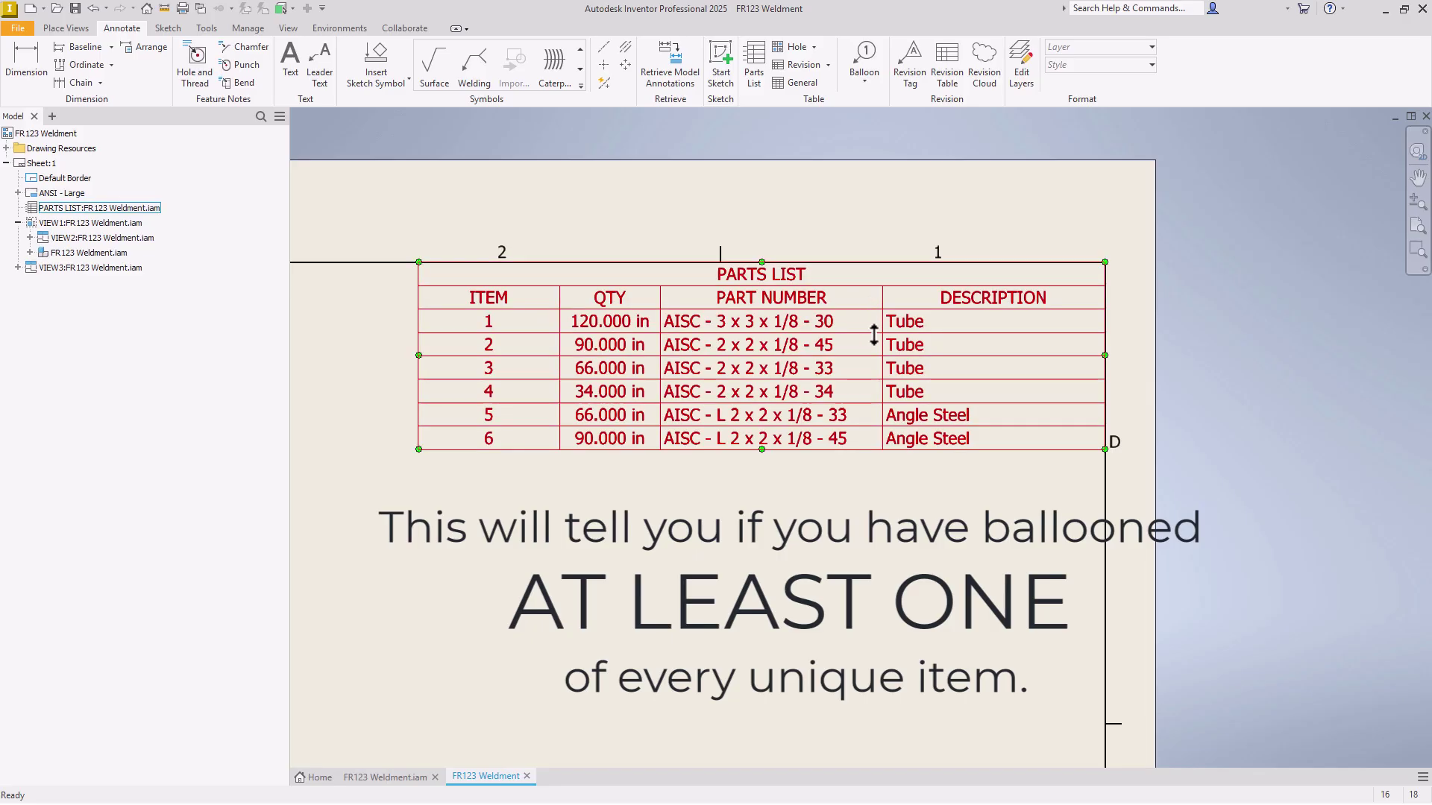
{"action": "left_click", "coordinate": [815, 320]}
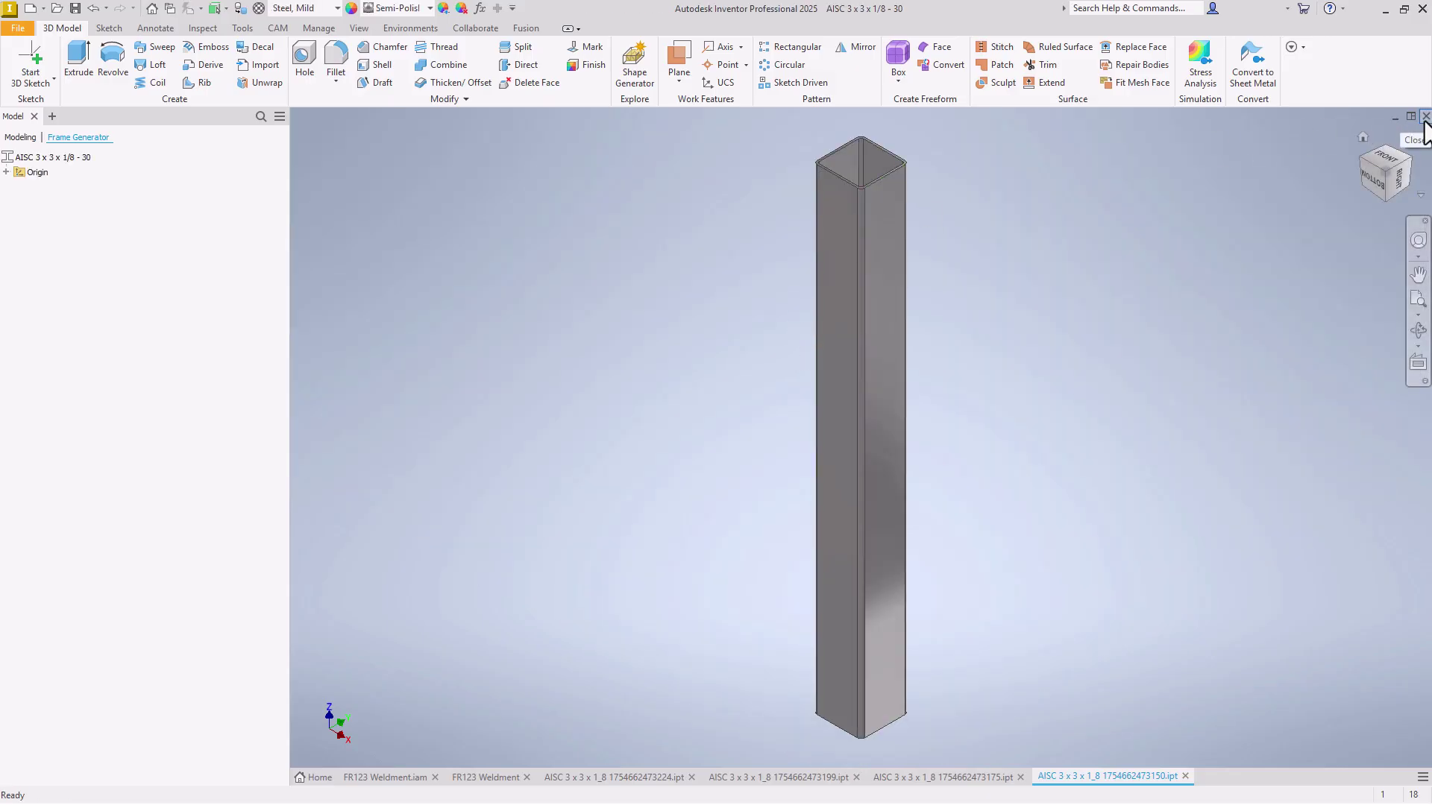
{"action": "left_click", "coordinate": [1425, 118]}
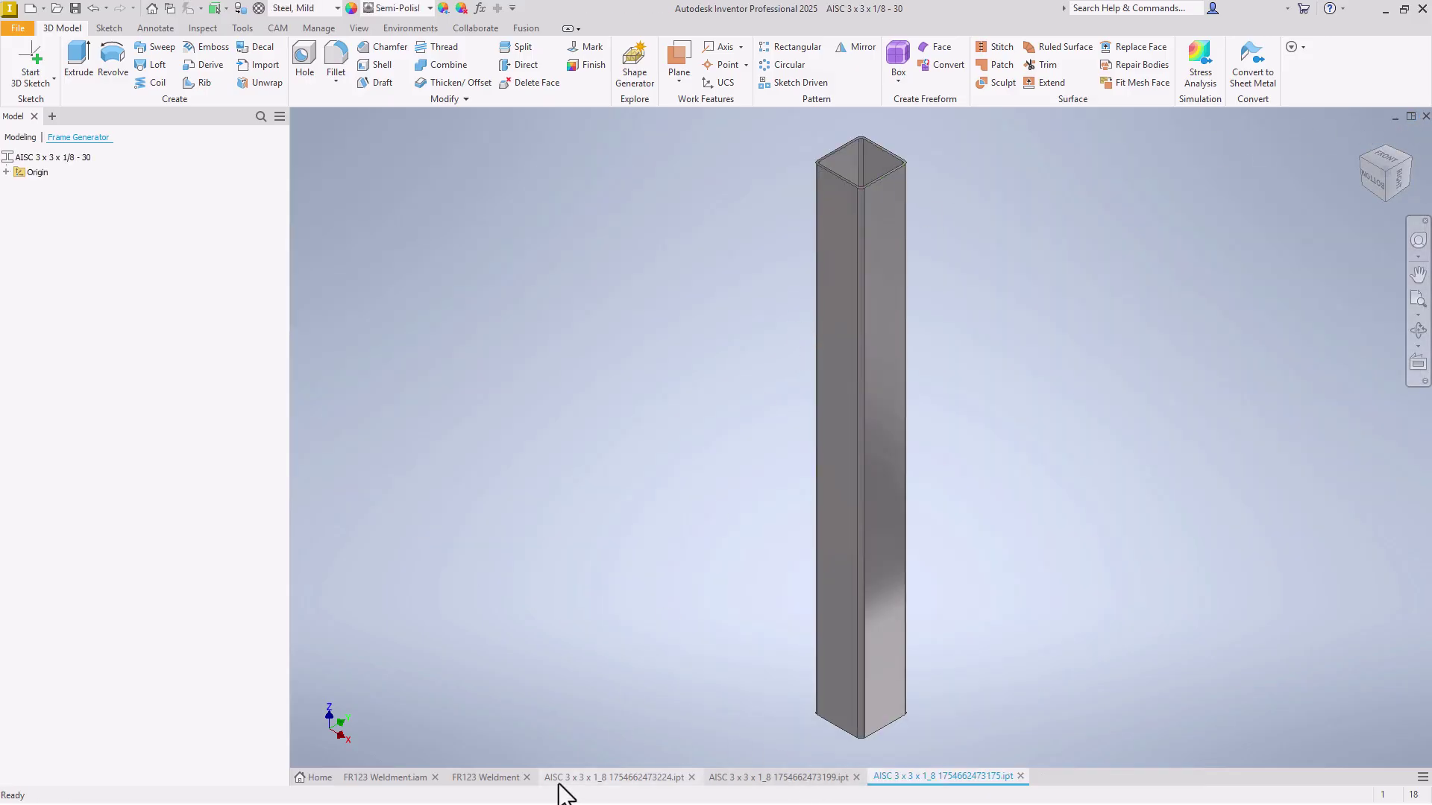
{"action": "left_click", "coordinate": [690, 777]}
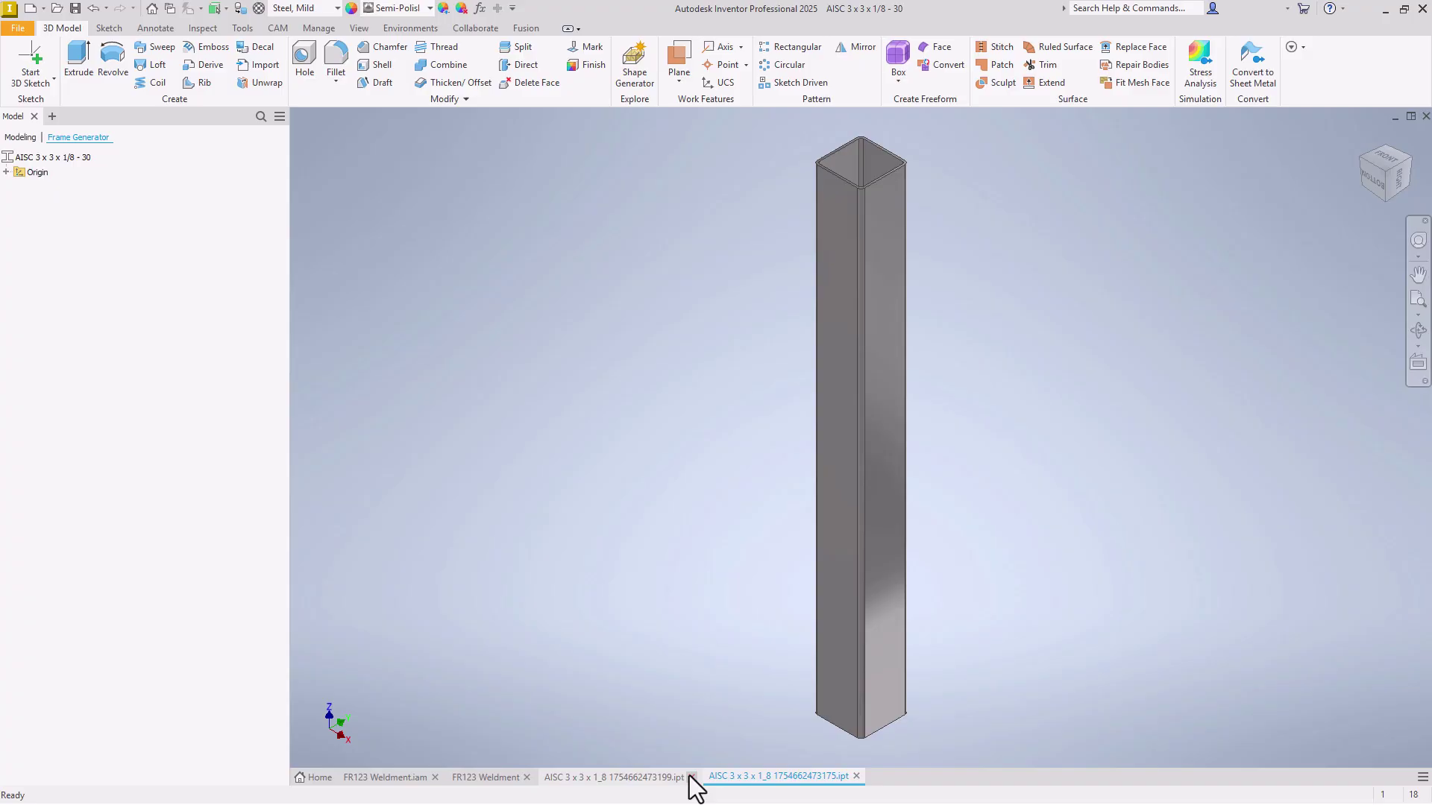
{"action": "left_click", "coordinate": [690, 777]}
{"action": "left_click", "coordinate": [690, 776]}
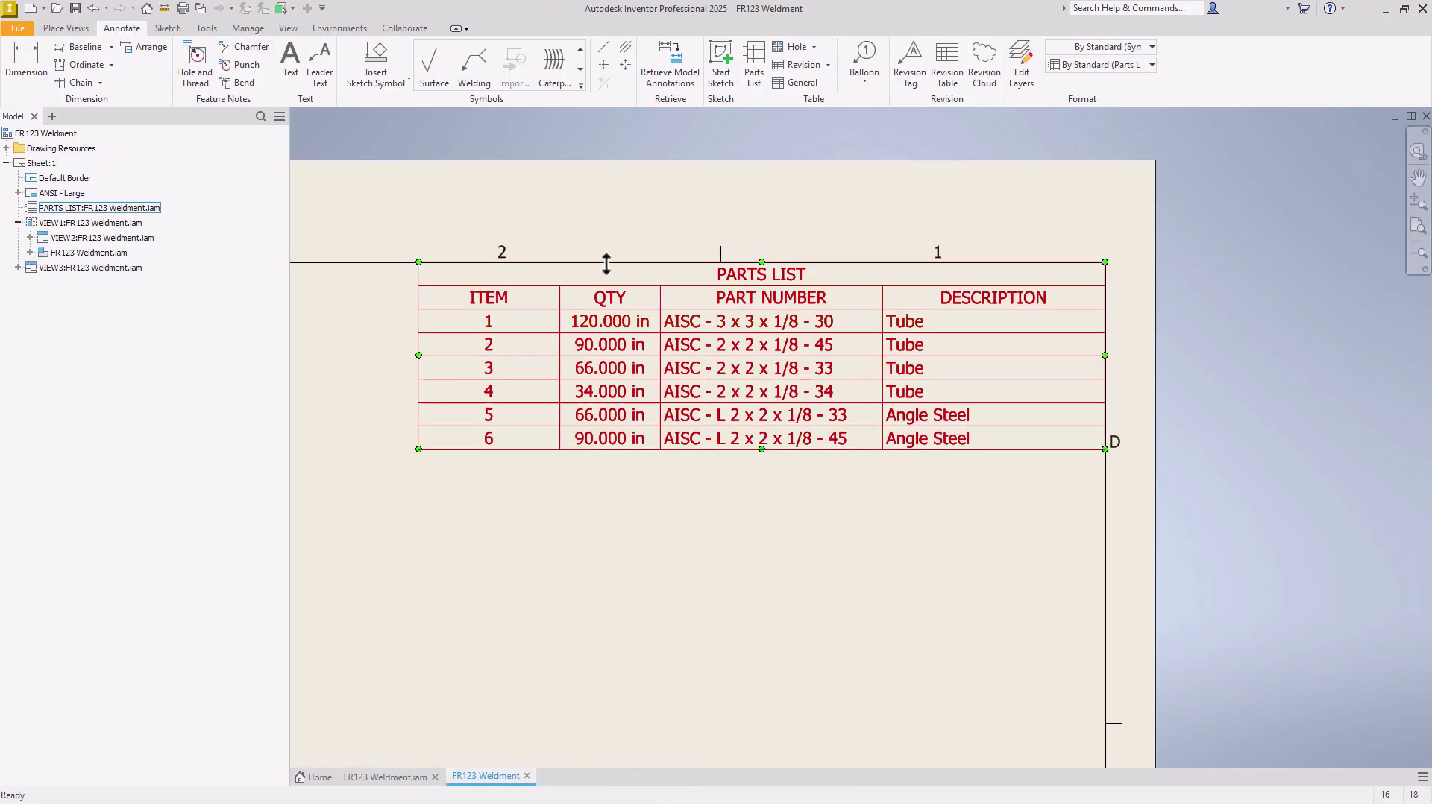
{"action": "left_click", "coordinate": [633, 276]}
{"action": "double_click", "coordinate": [869, 333]}
{"action": "left_click", "coordinate": [872, 570]}
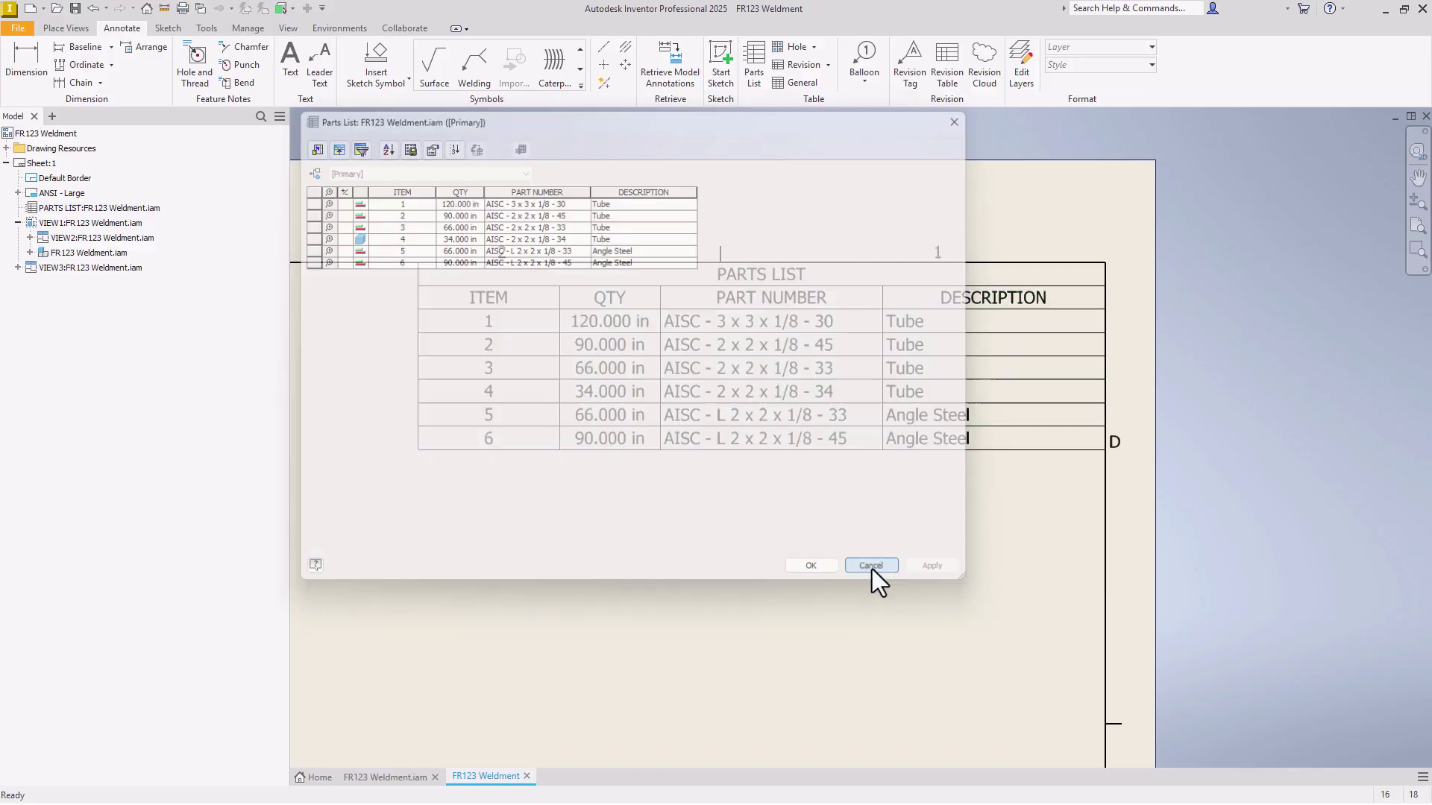
{"action": "right_click", "coordinate": [870, 358]}
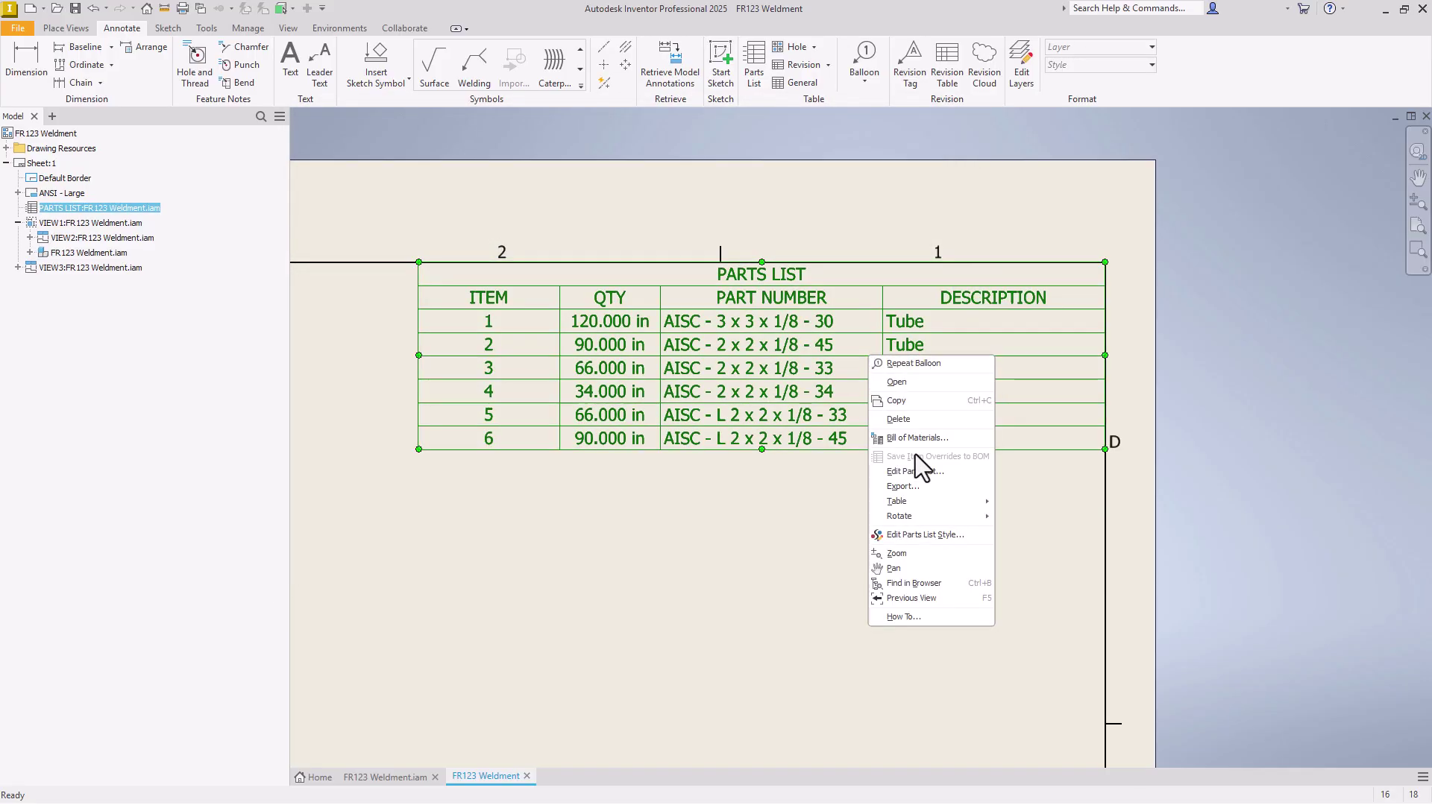
{"action": "left_click", "coordinate": [911, 473]}
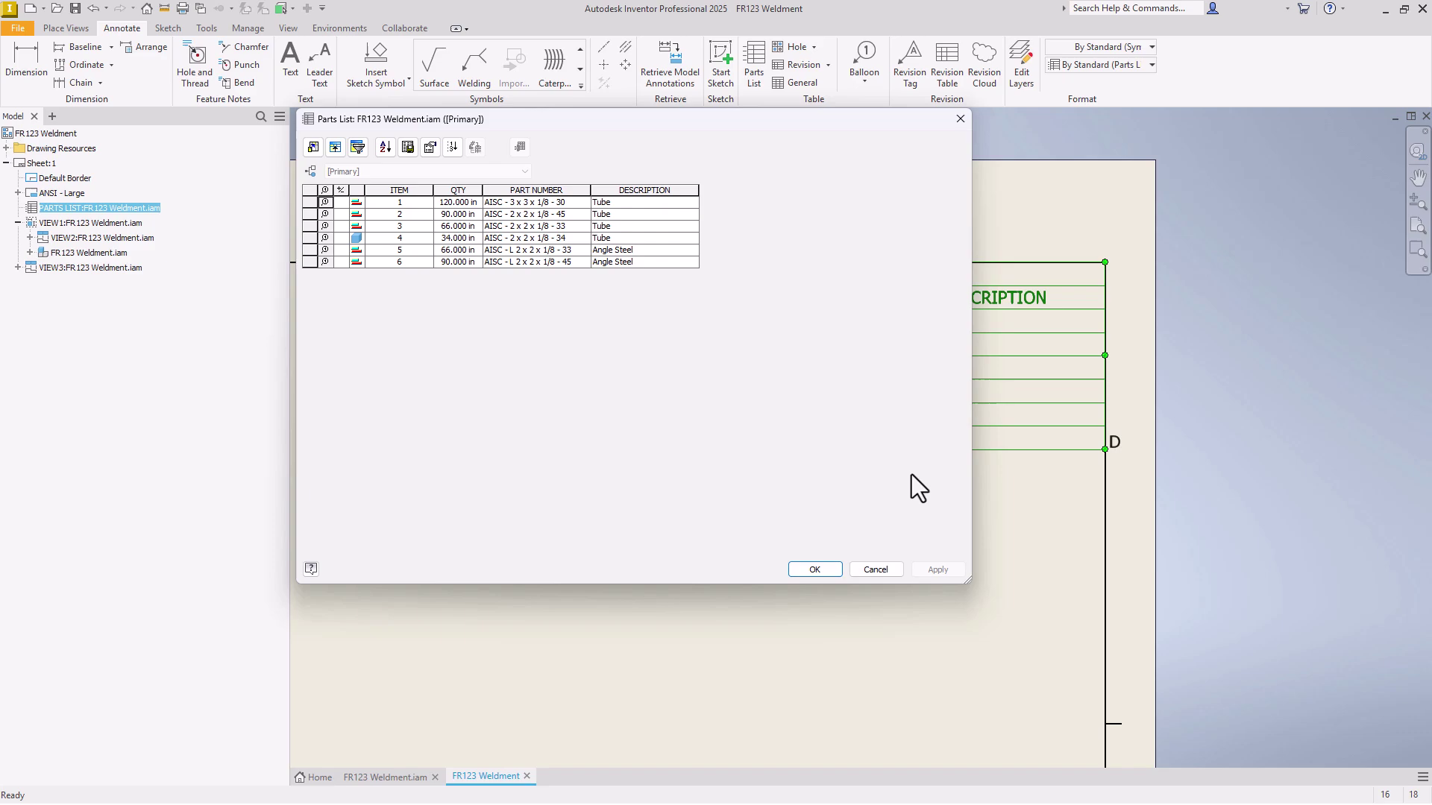
{"action": "left_click_drag", "start_coordinate": [663, 123], "coordinate": [695, 148]}
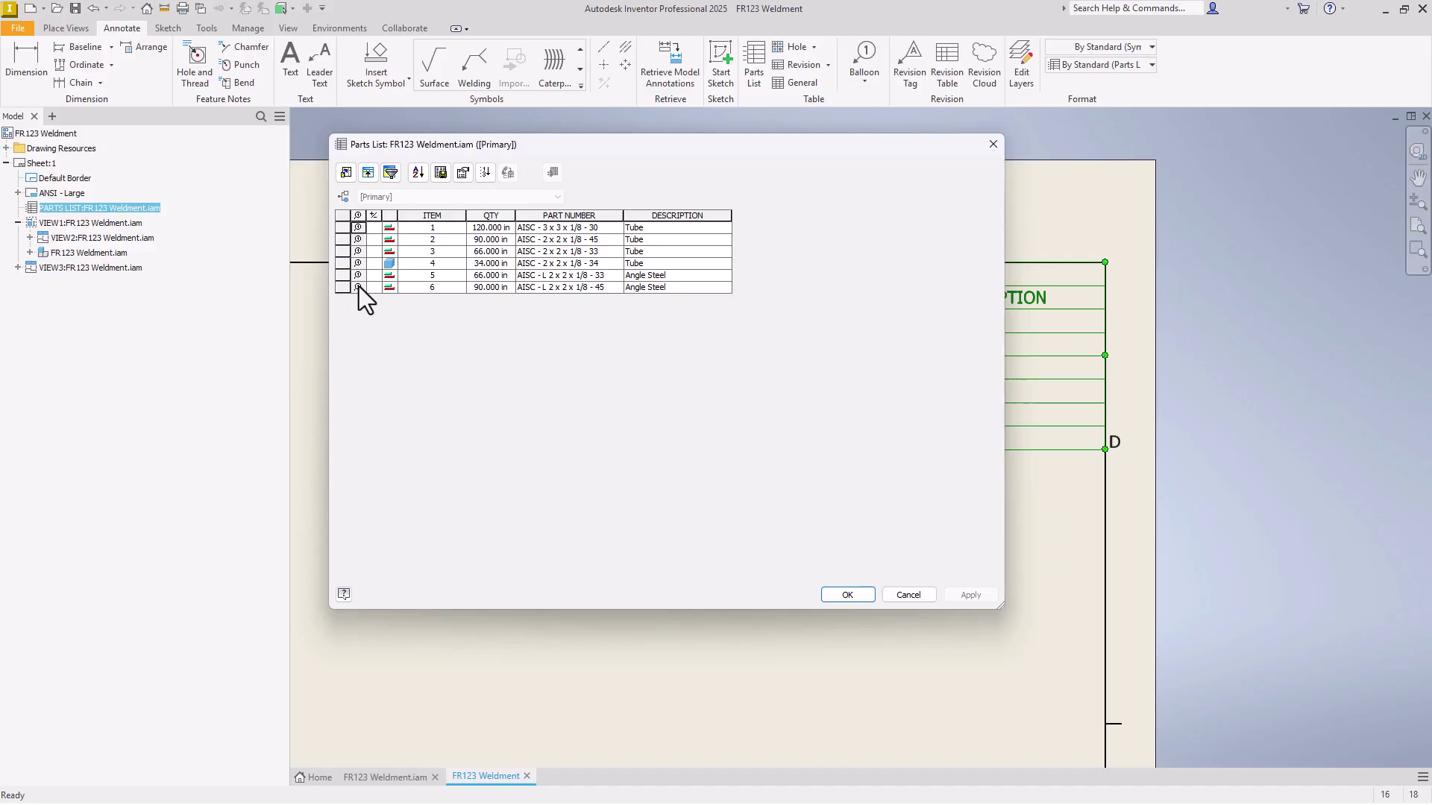
{"action": "left_click", "coordinate": [904, 596]}
{"action": "key", "text": "Home"}
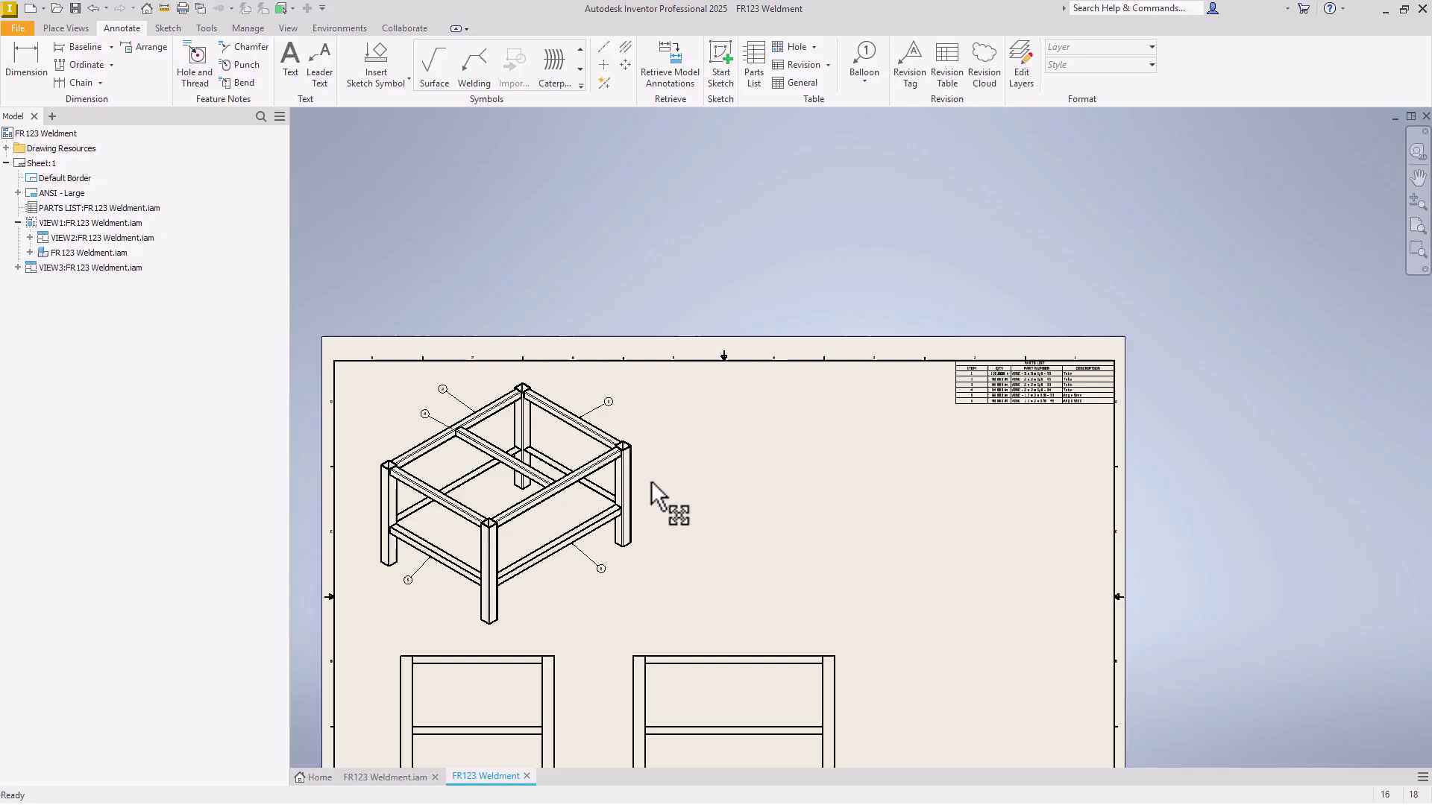
Open the parts list editor and close it without changes.
{"action": "scroll", "coordinate": [1026, 373], "scroll_direction": "up", "scroll_amount": 5}
{"action": "double_click", "coordinate": [981, 415]}
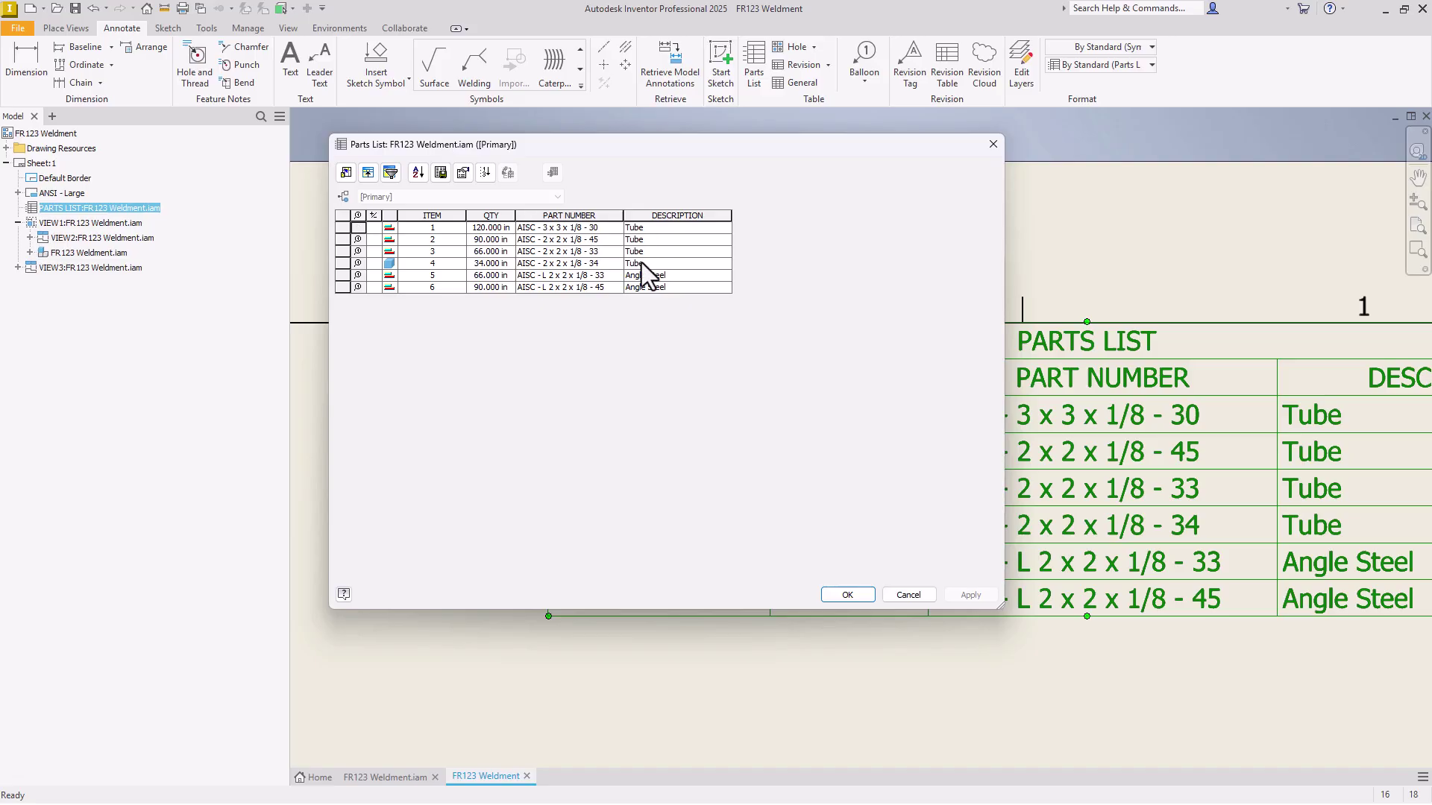
{"action": "left_click", "coordinate": [909, 595]}
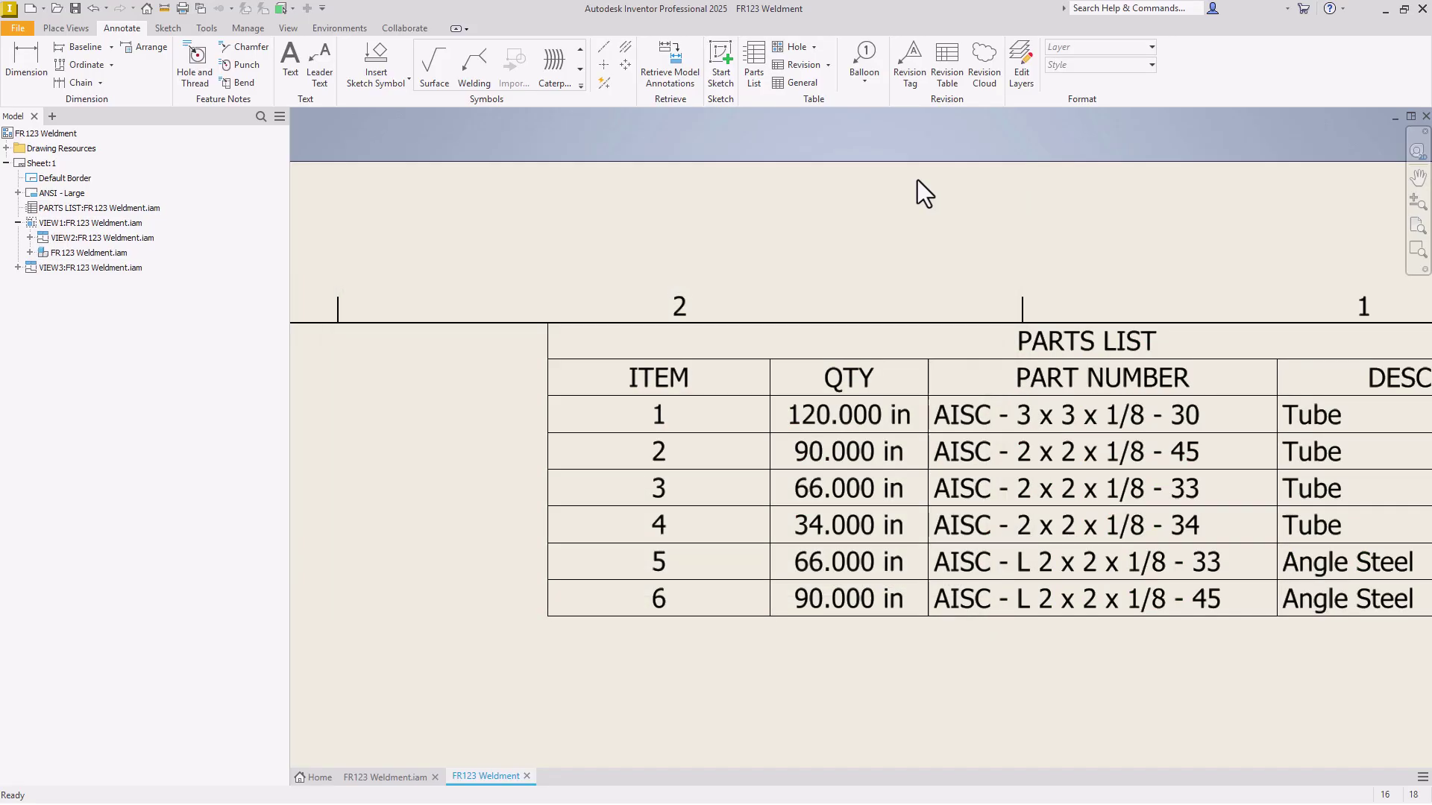
Add an item balloon to a tube member.
{"action": "left_click", "coordinate": [865, 60]}
{"action": "scroll", "coordinate": [712, 279], "scroll_direction": "down", "scroll_amount": 6}
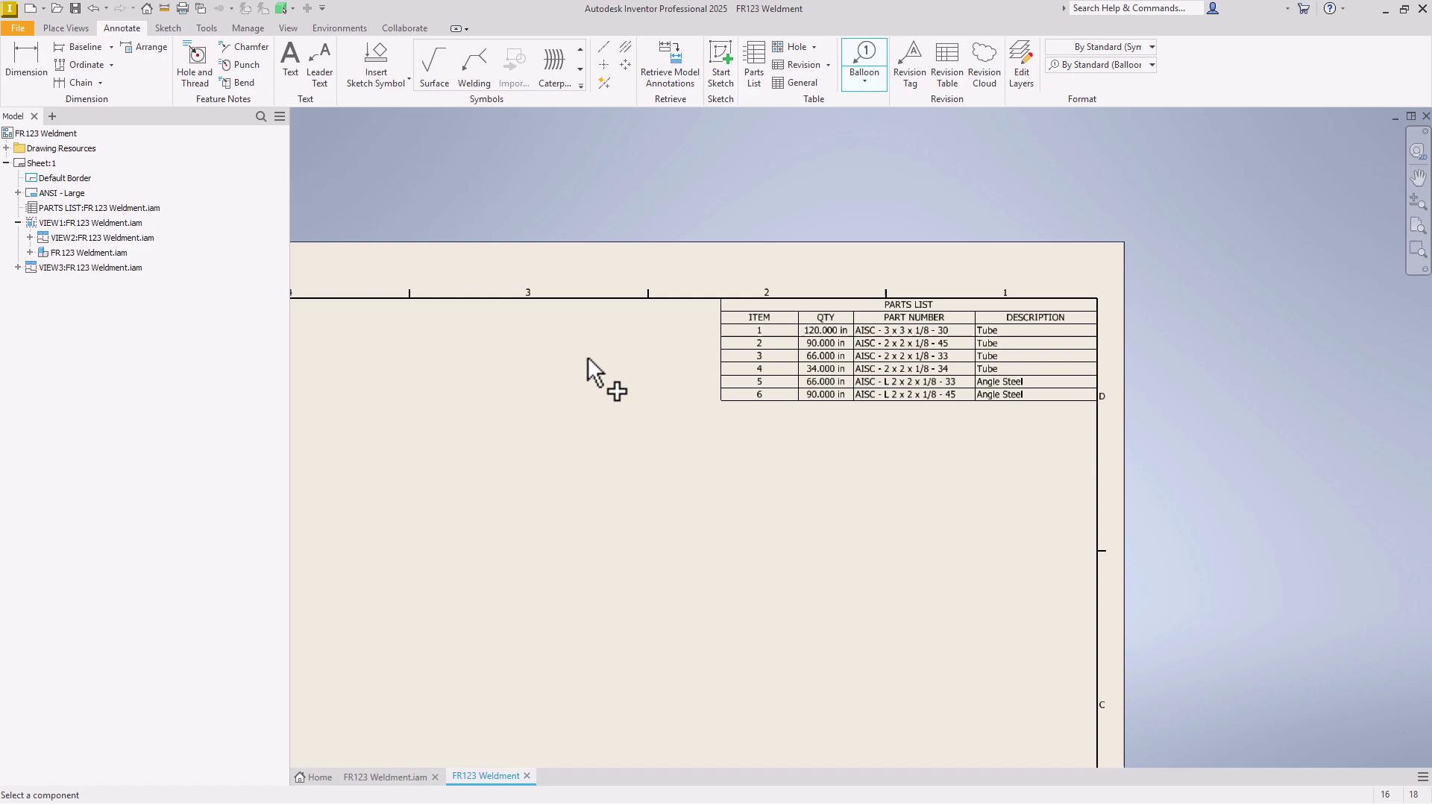
{"action": "left_click", "coordinate": [510, 447]}
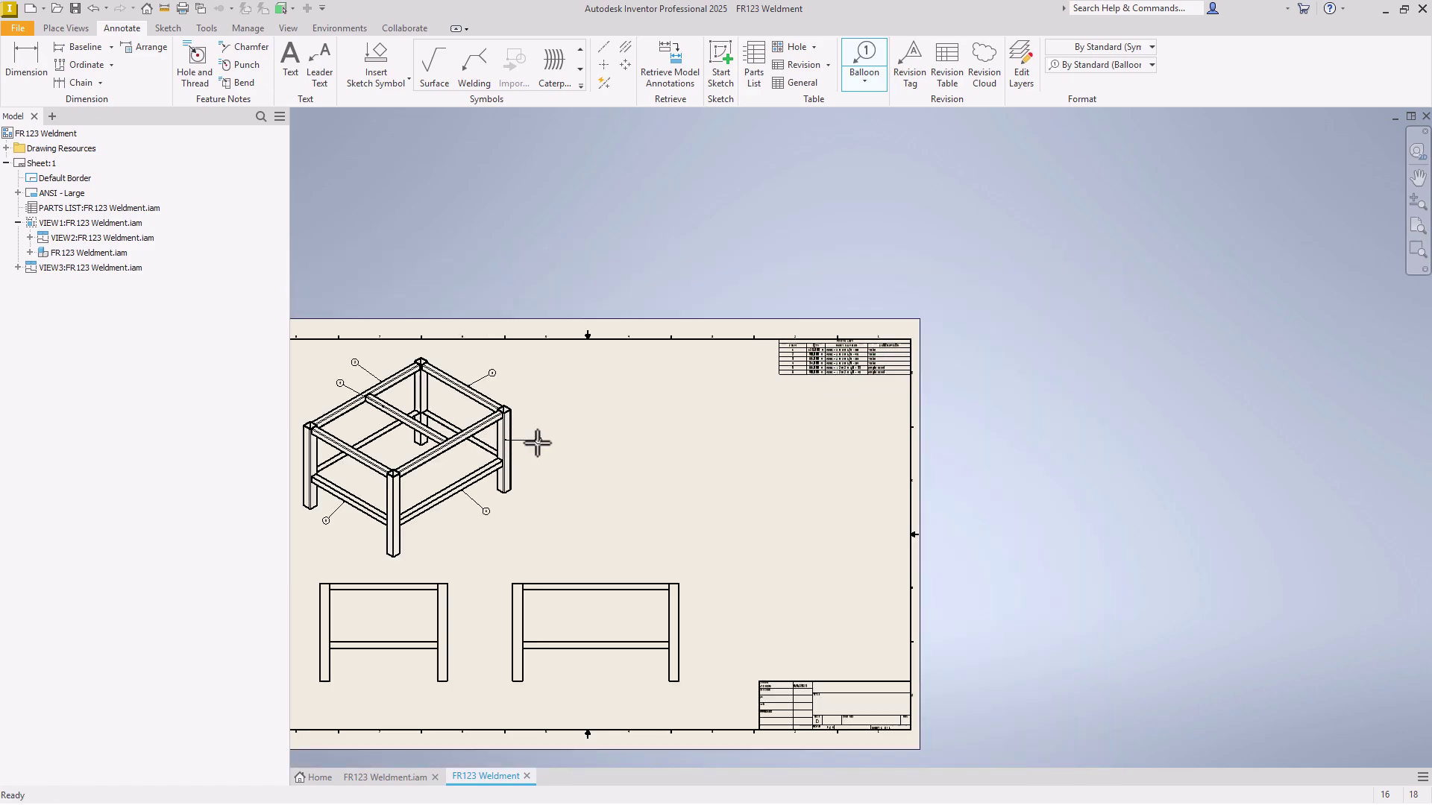
{"action": "right_click", "coordinate": [538, 441]}
{"action": "left_click", "coordinate": [600, 441]}
Dismiss the balloon options and reopen the parts list for editing.
{"action": "scroll", "coordinate": [841, 380], "scroll_direction": "up", "scroll_amount": 6}
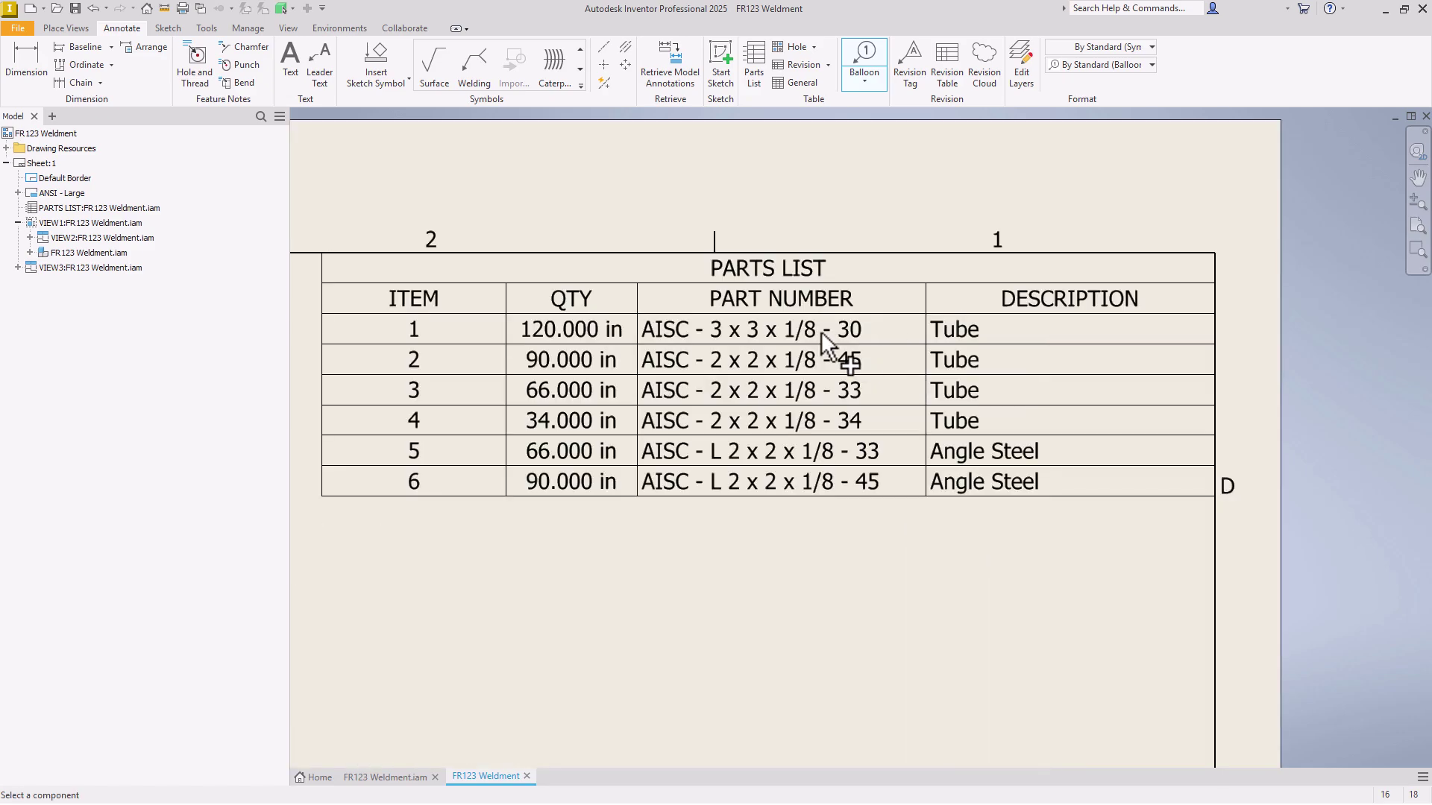
{"action": "right_click", "coordinate": [701, 345]}
{"action": "left_click", "coordinate": [654, 344]}
{"action": "double_click", "coordinate": [689, 349]}
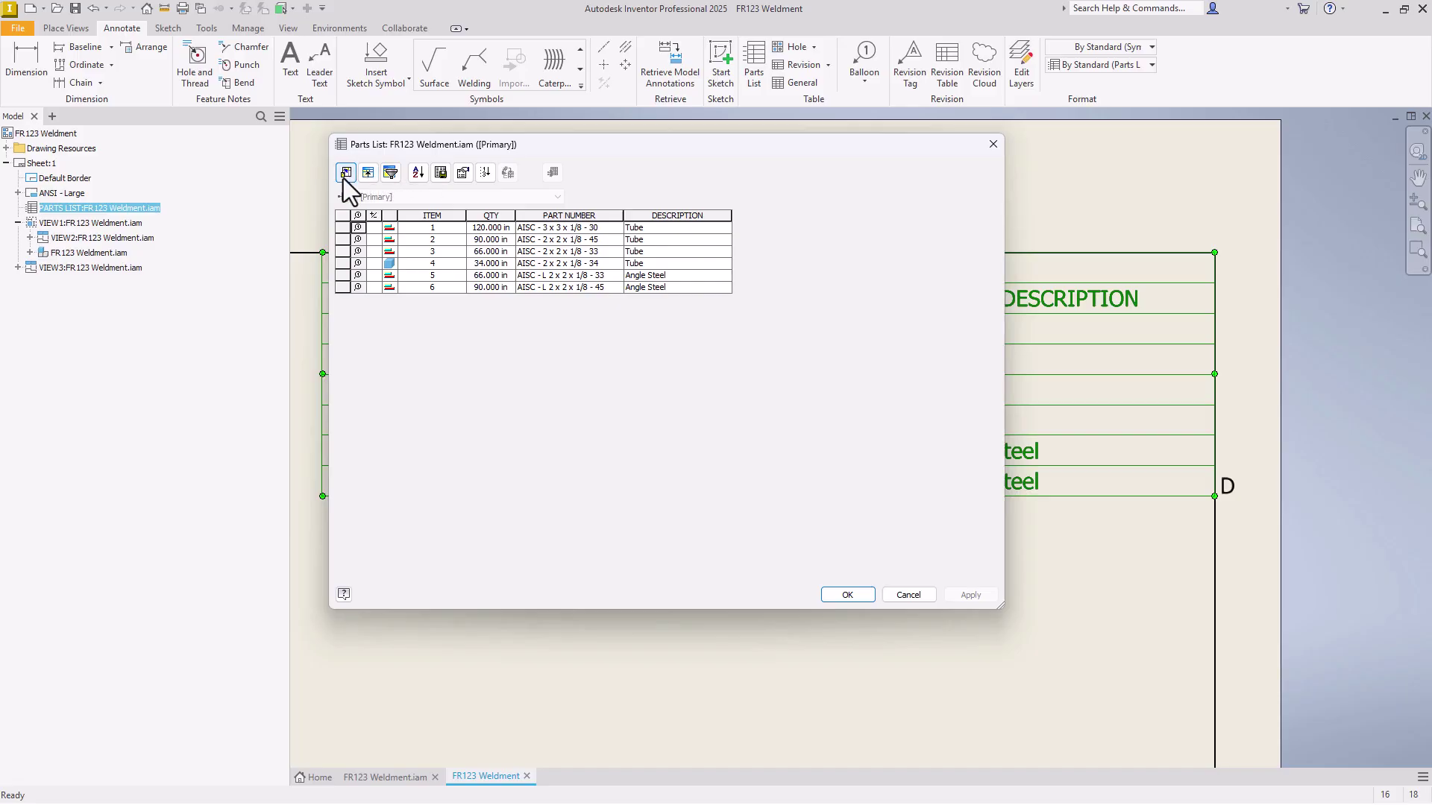
Open the Column Chooser from the Parts List dialog toolbar.
{"action": "left_click", "coordinate": [345, 173]}
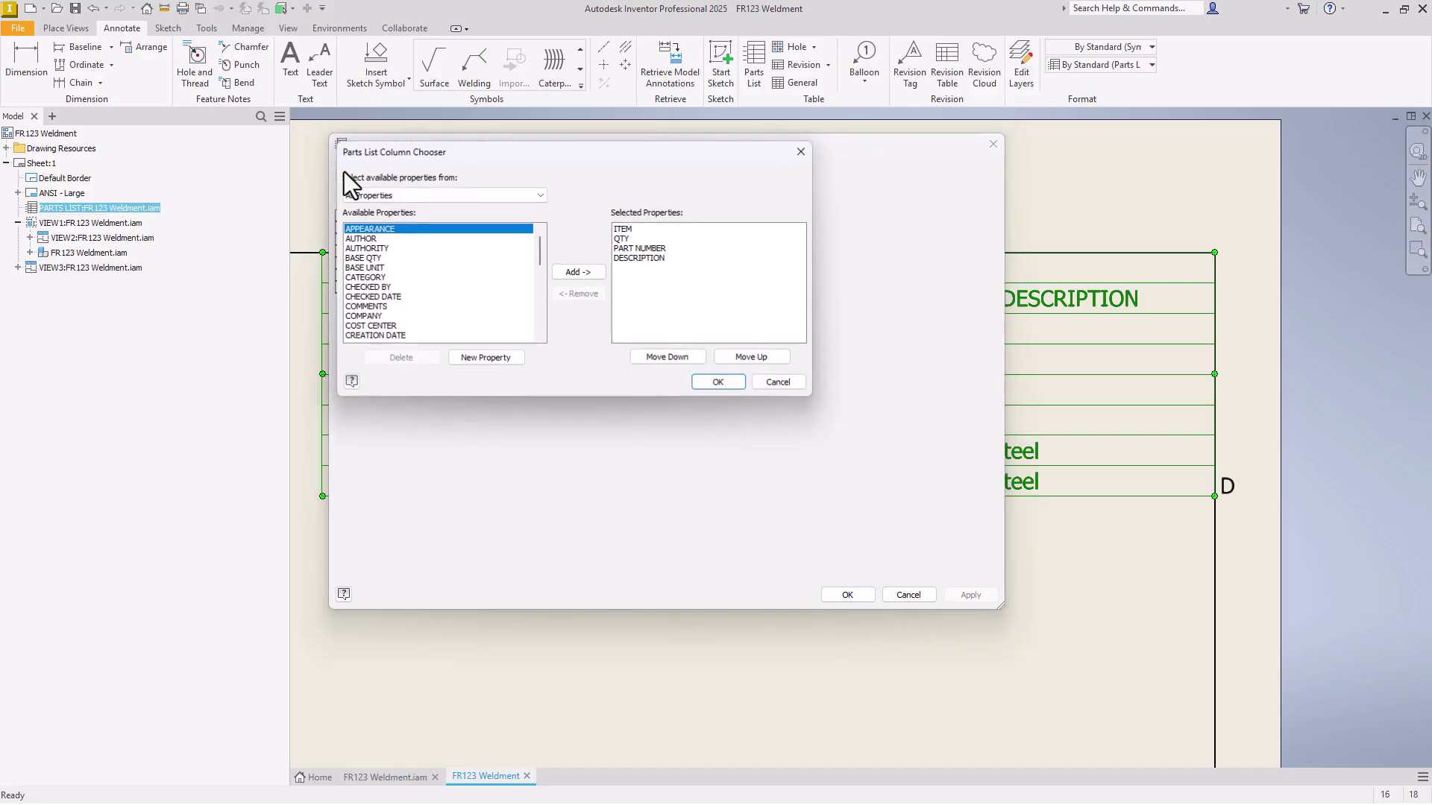
Replace the QTY column with ITEM QTY, placed above PART NUMBER.
{"action": "left_click", "coordinate": [625, 239]}
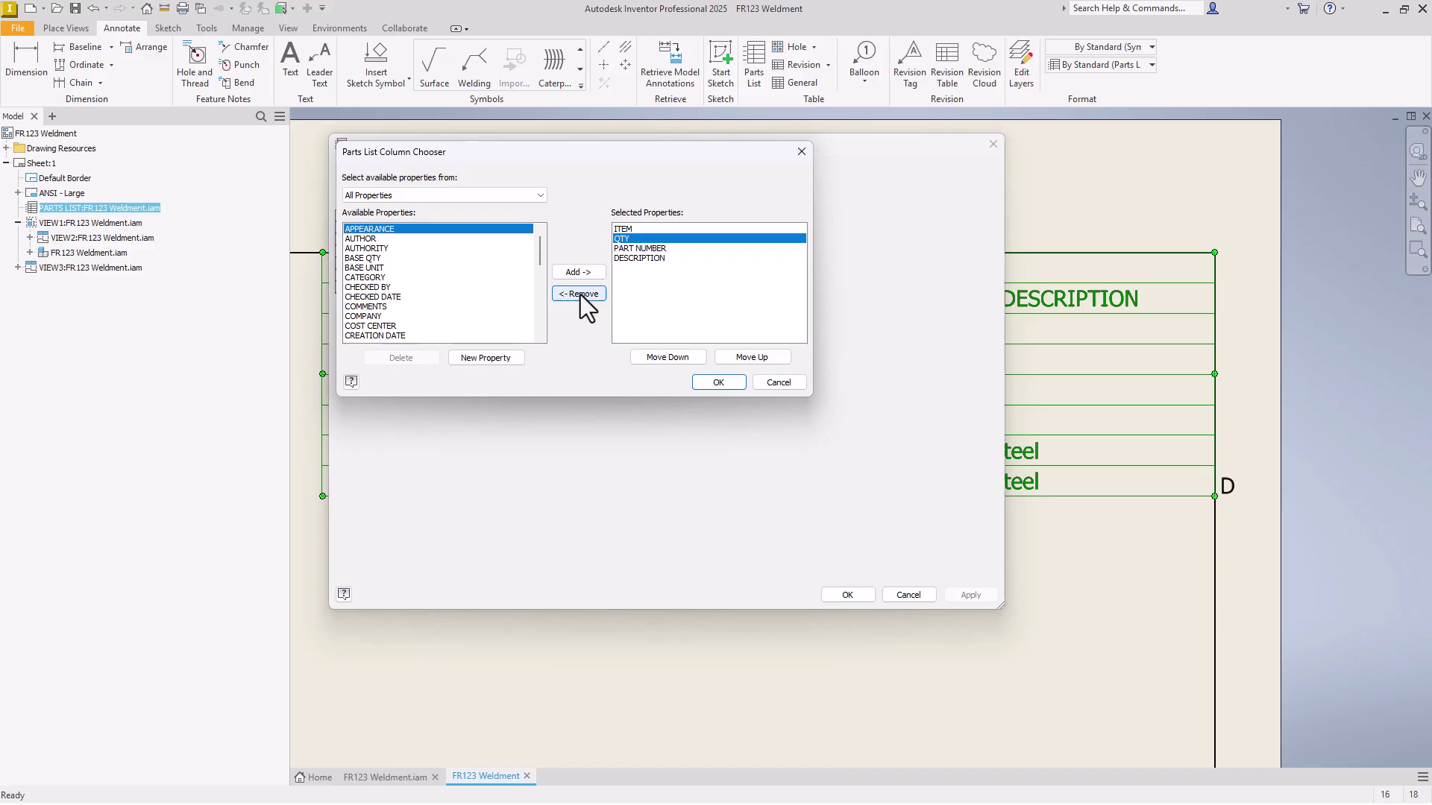
{"action": "left_click", "coordinate": [580, 296]}
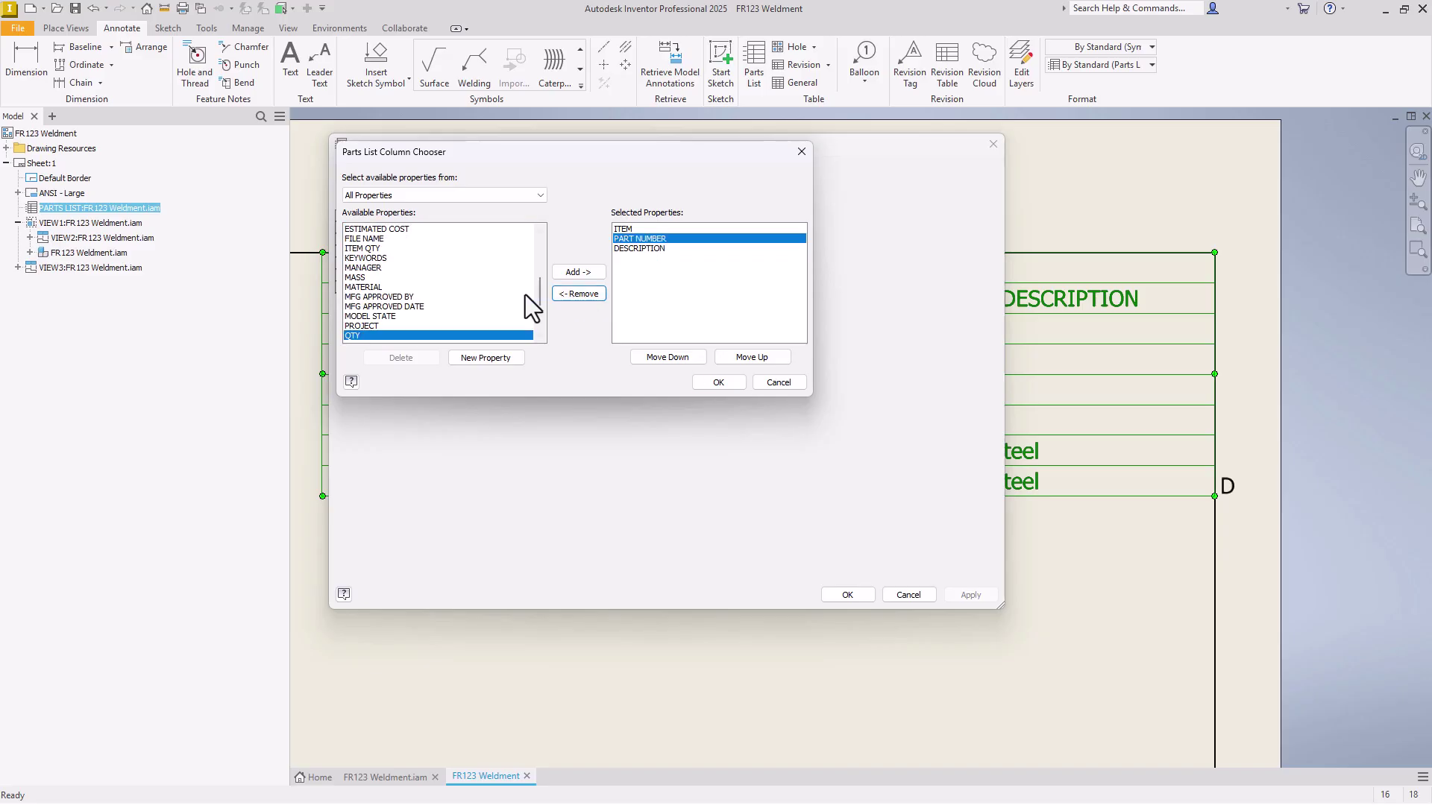
{"action": "left_click", "coordinate": [362, 249]}
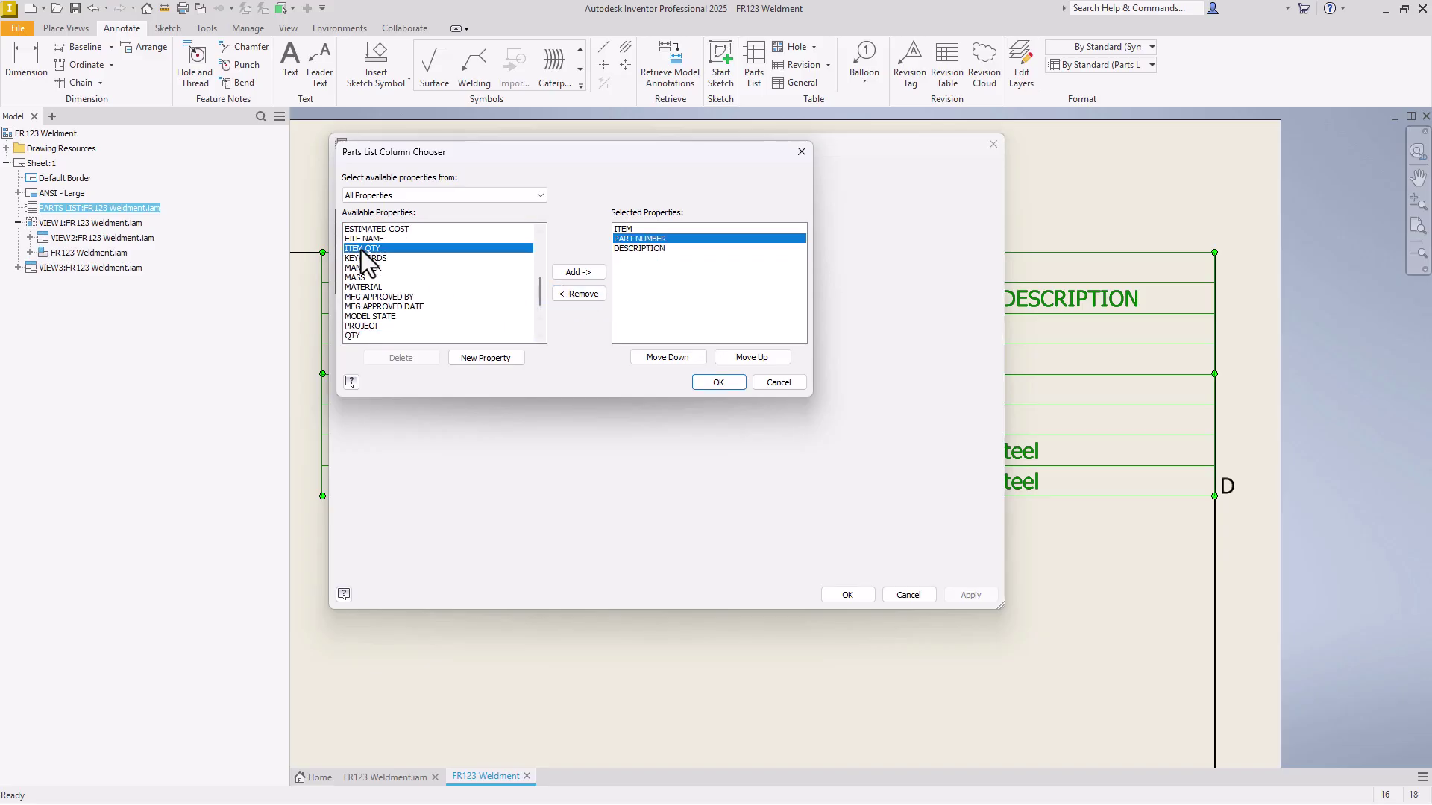
{"action": "left_click", "coordinate": [588, 273]}
{"action": "left_click", "coordinate": [751, 357]}
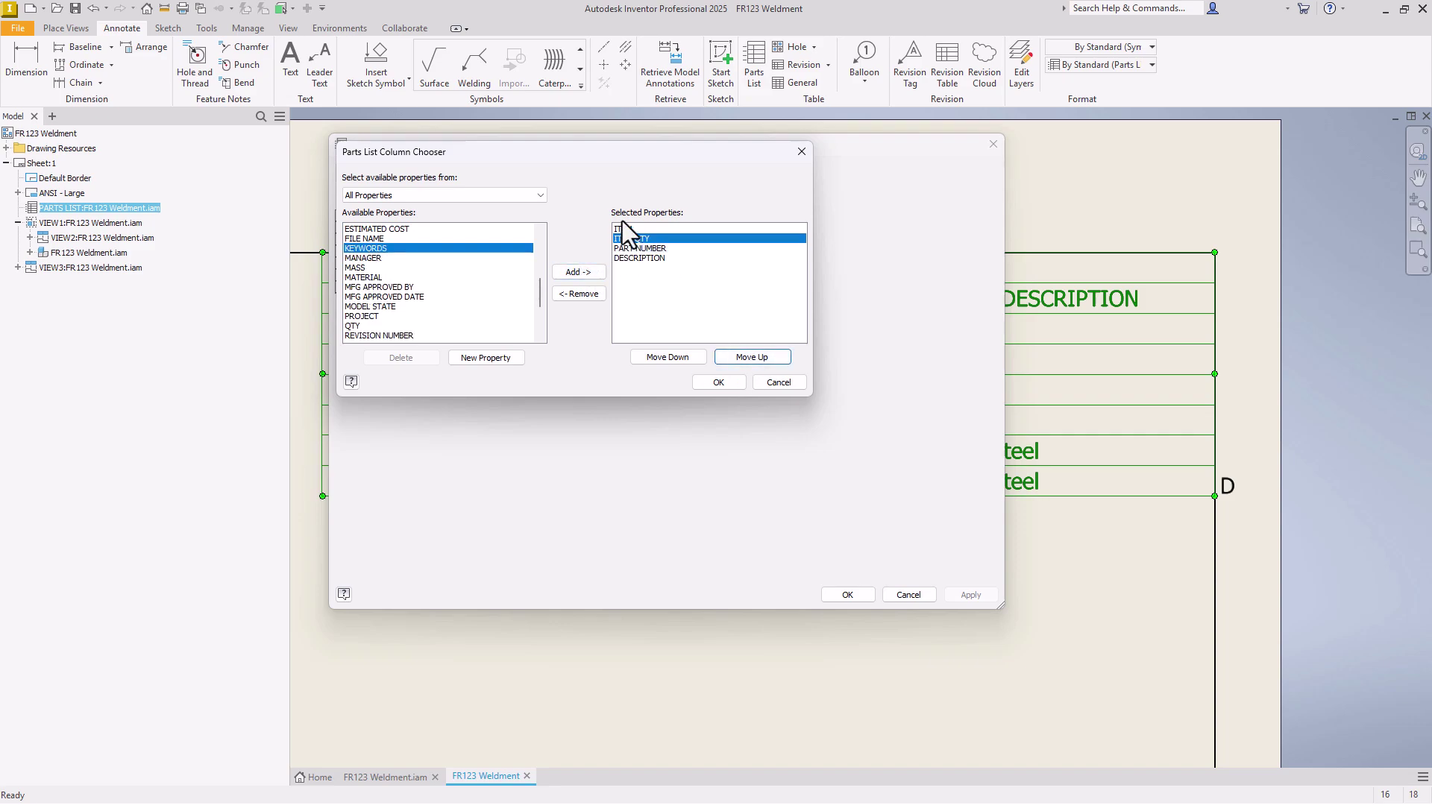
{"action": "left_click", "coordinate": [718, 383]}
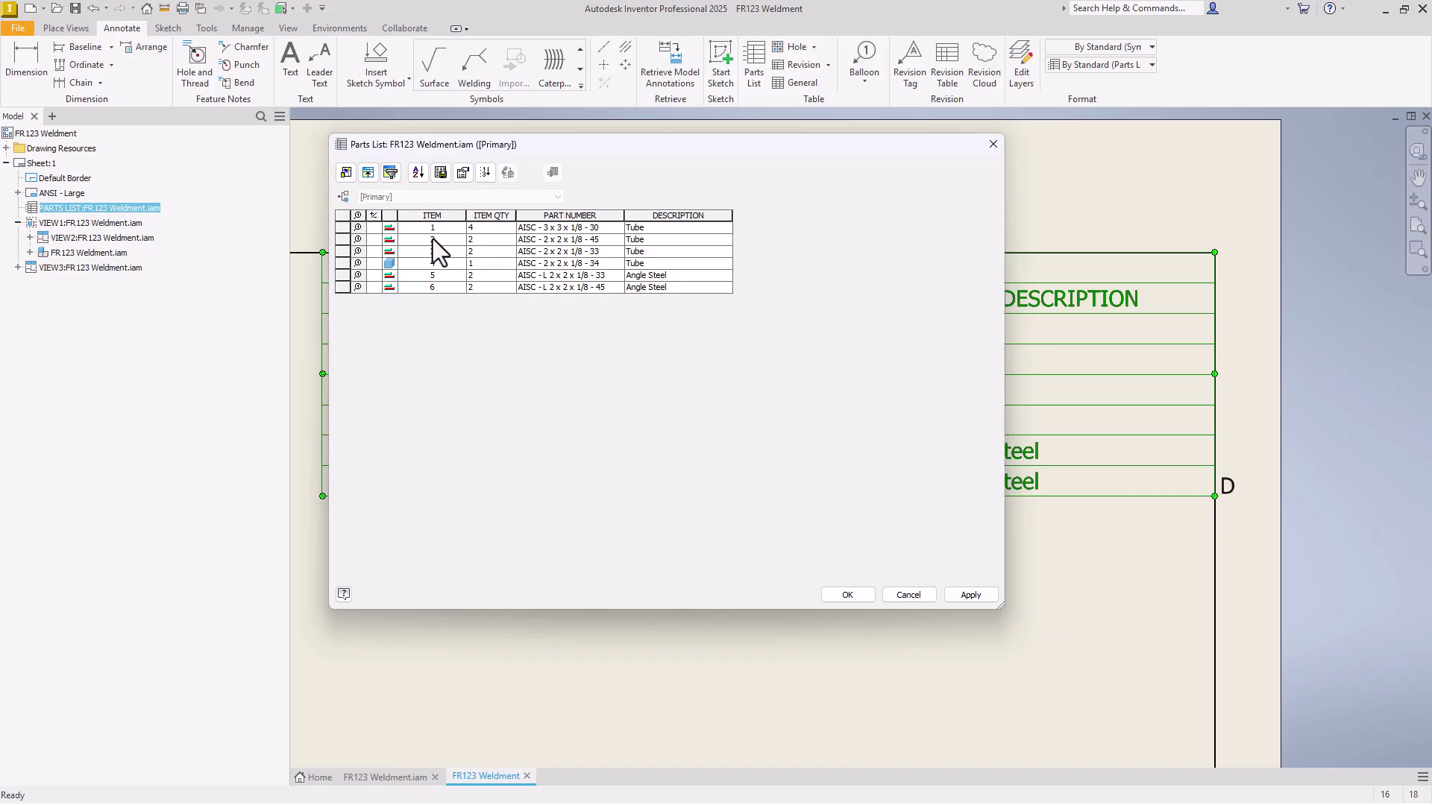
Centre-justify the ITEM QTY column values and apply the change to the sheet's parts list.
{"action": "left_click", "coordinate": [489, 215]}
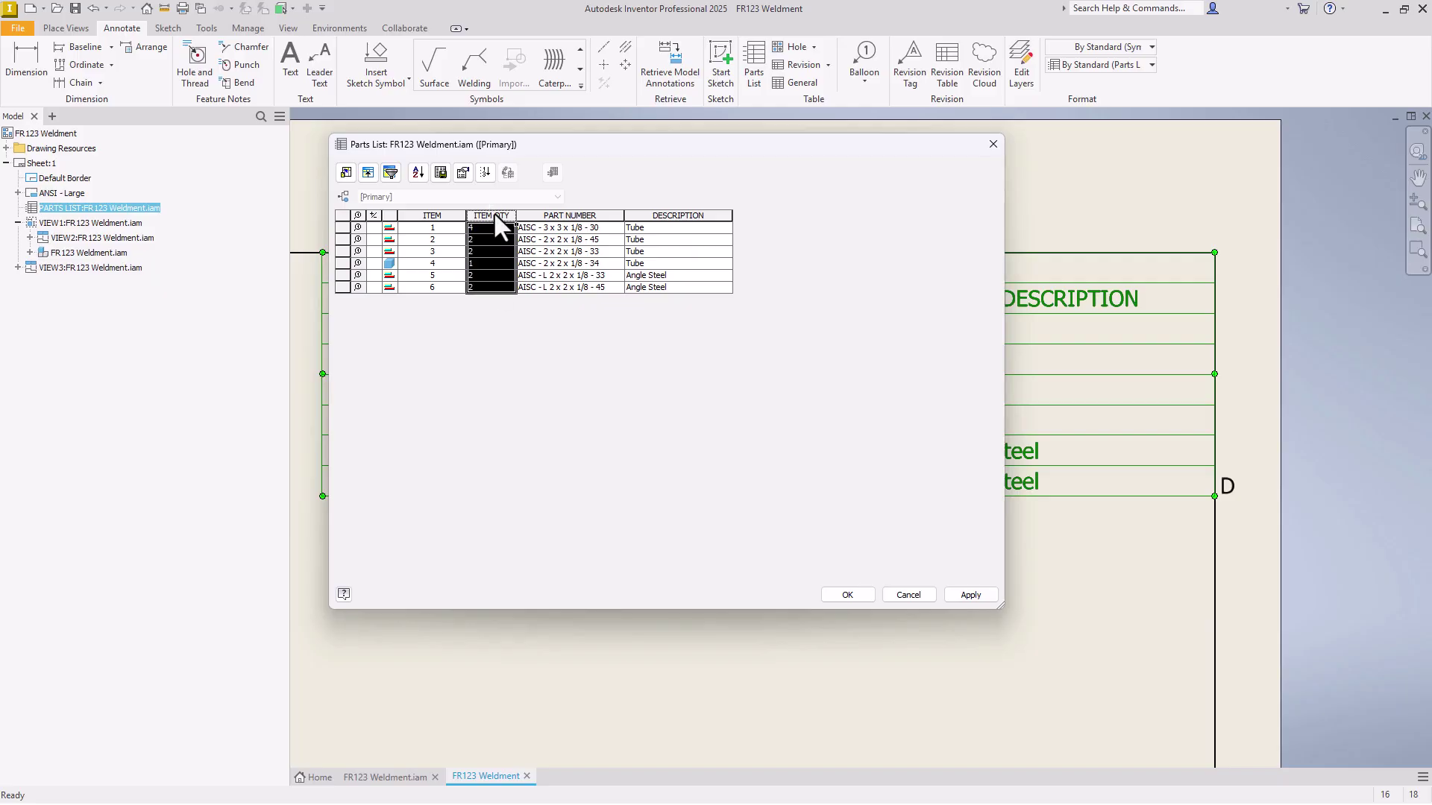
{"action": "right_click", "coordinate": [494, 214]}
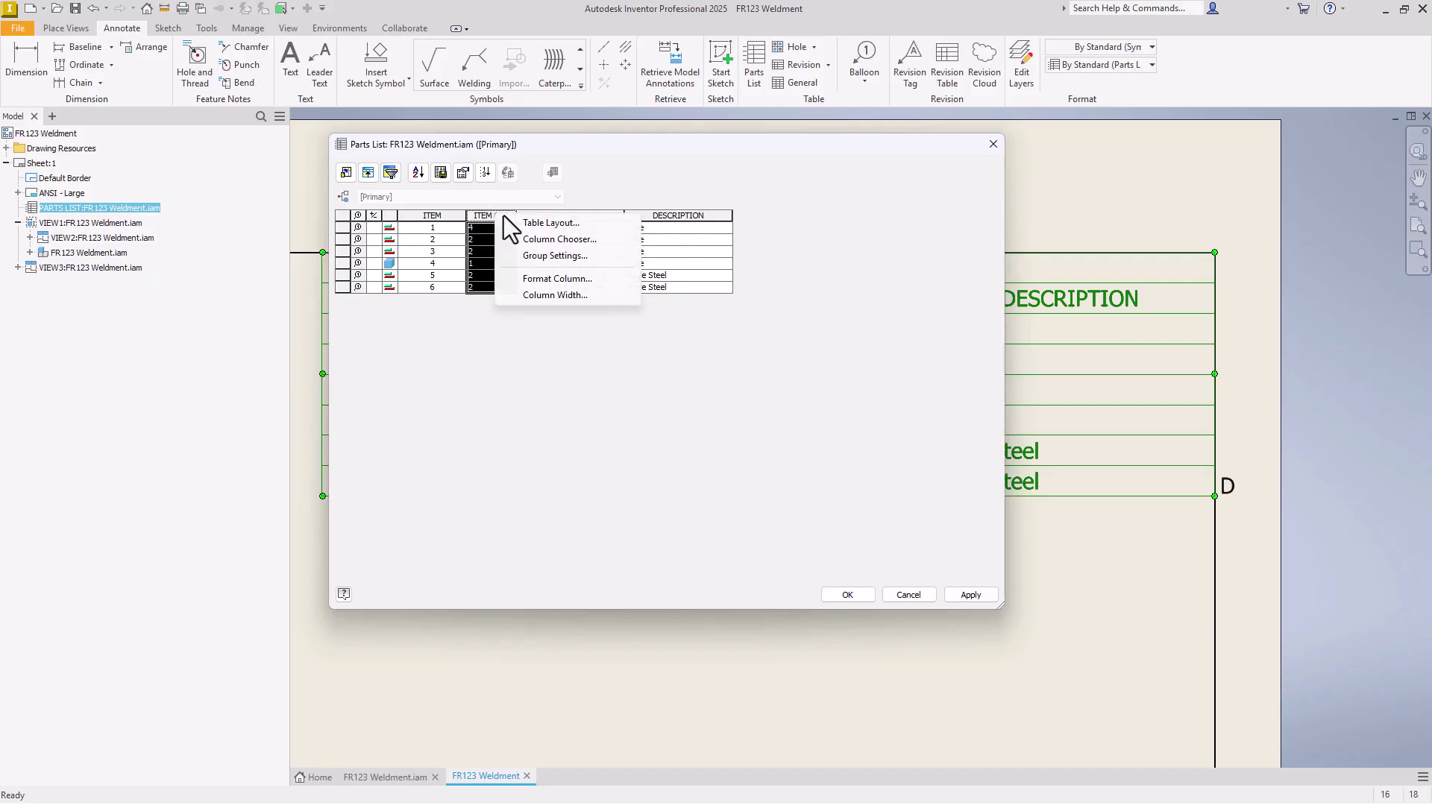
{"action": "left_click", "coordinate": [552, 282]}
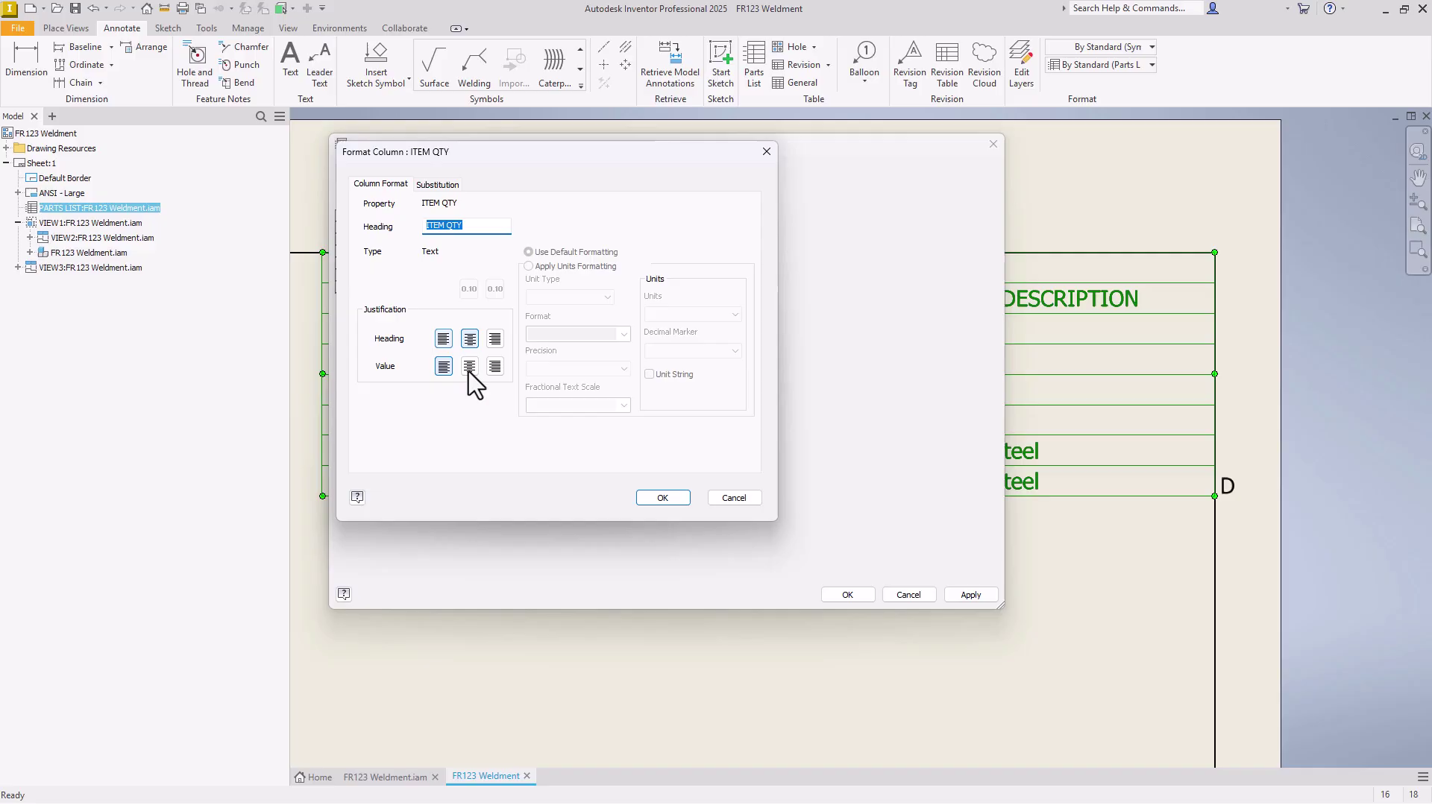
{"action": "left_click", "coordinate": [469, 367]}
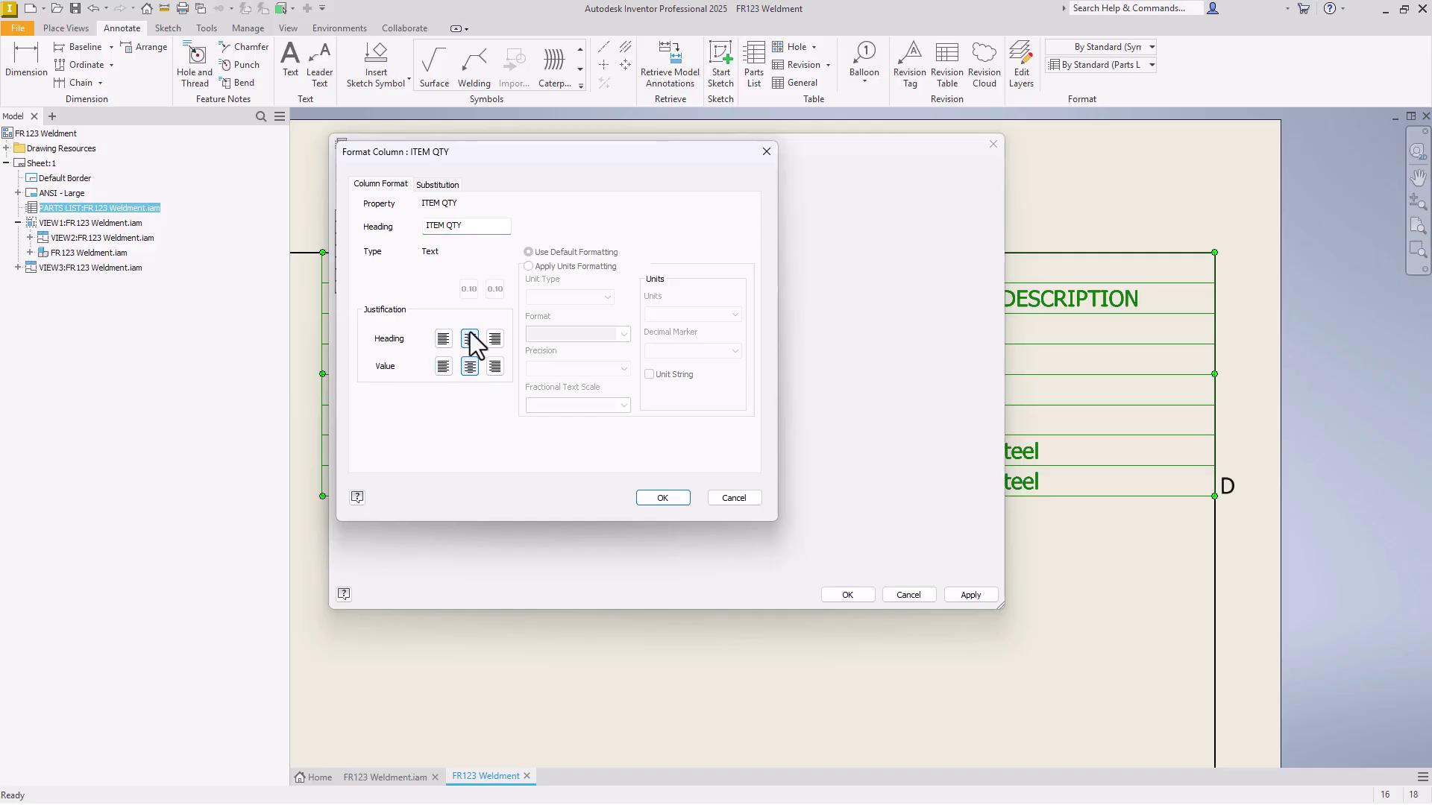
{"action": "left_click", "coordinate": [661, 498]}
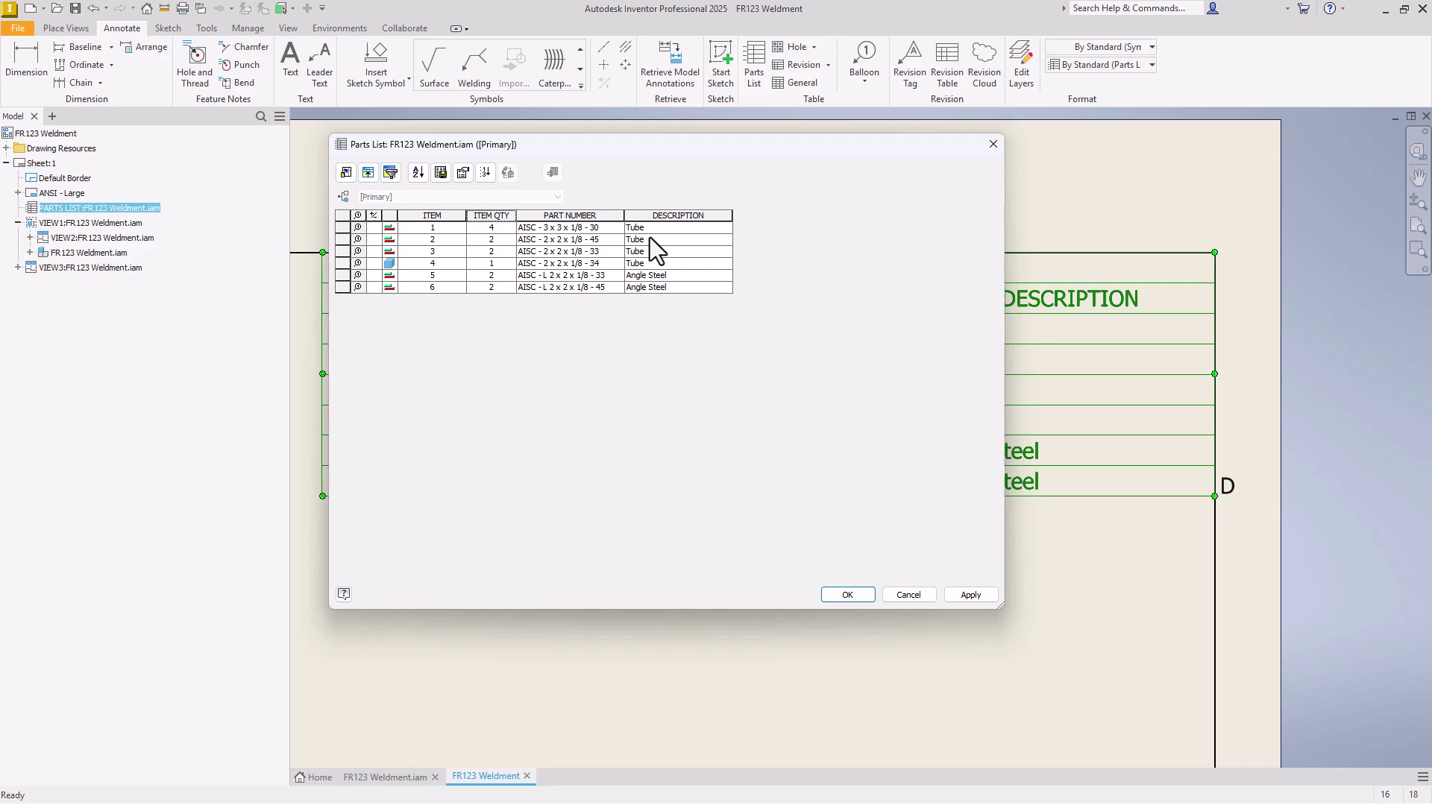
{"action": "left_click", "coordinate": [848, 594]}
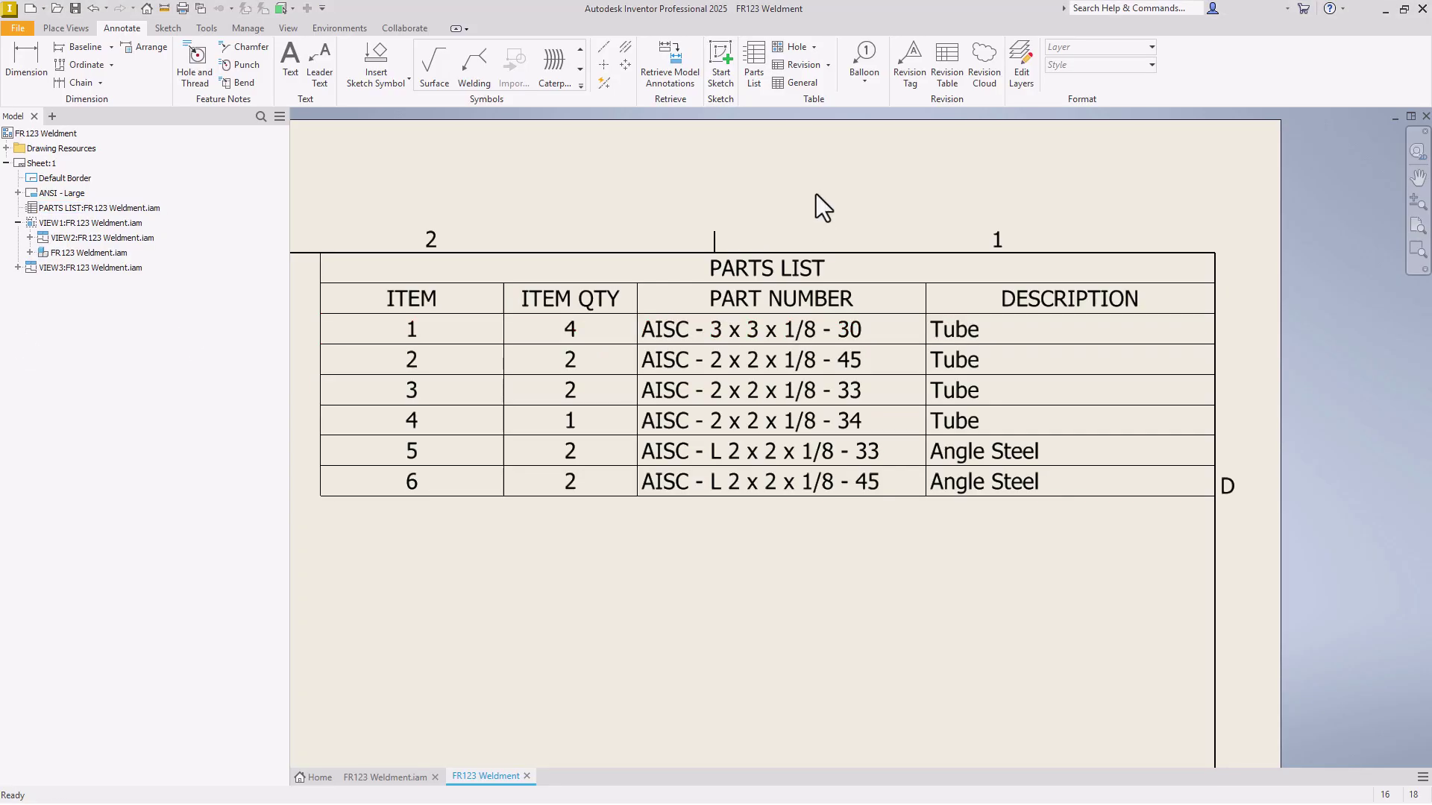
Edit the sheet's parts list and remove the PART NUMBER column via the Column Chooser.
{"action": "left_click", "coordinate": [845, 317]}
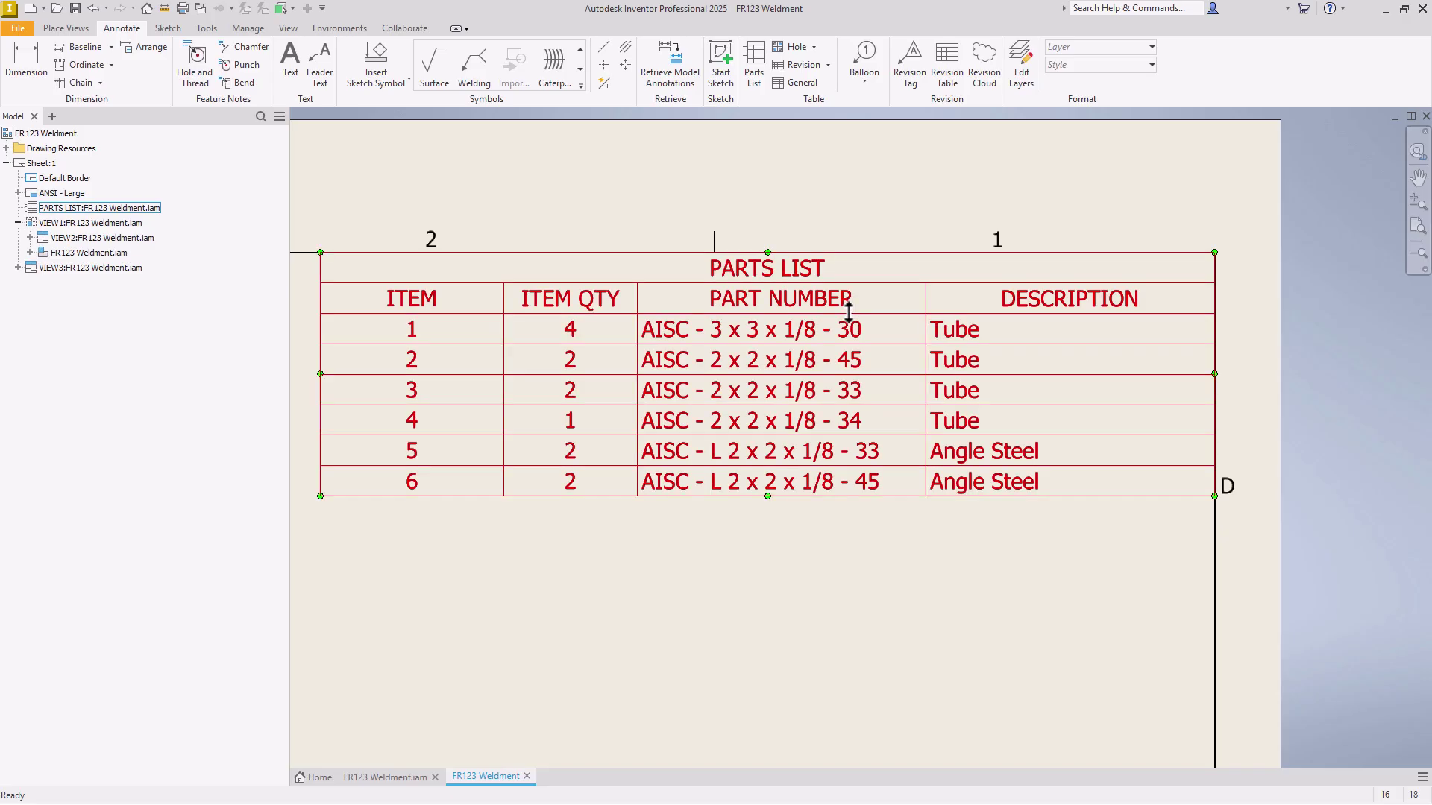
{"action": "right_click", "coordinate": [848, 309]}
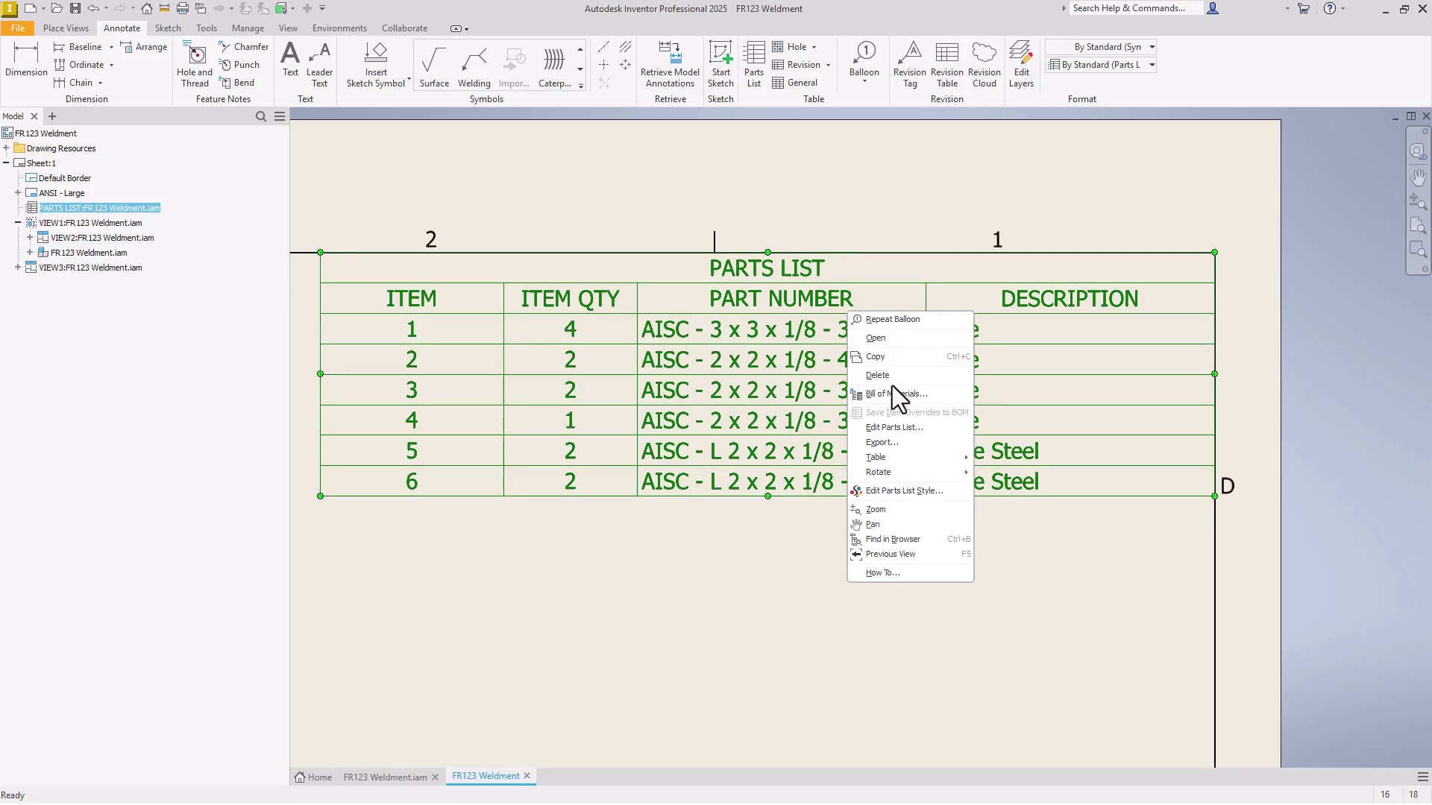
{"action": "left_click", "coordinate": [897, 427]}
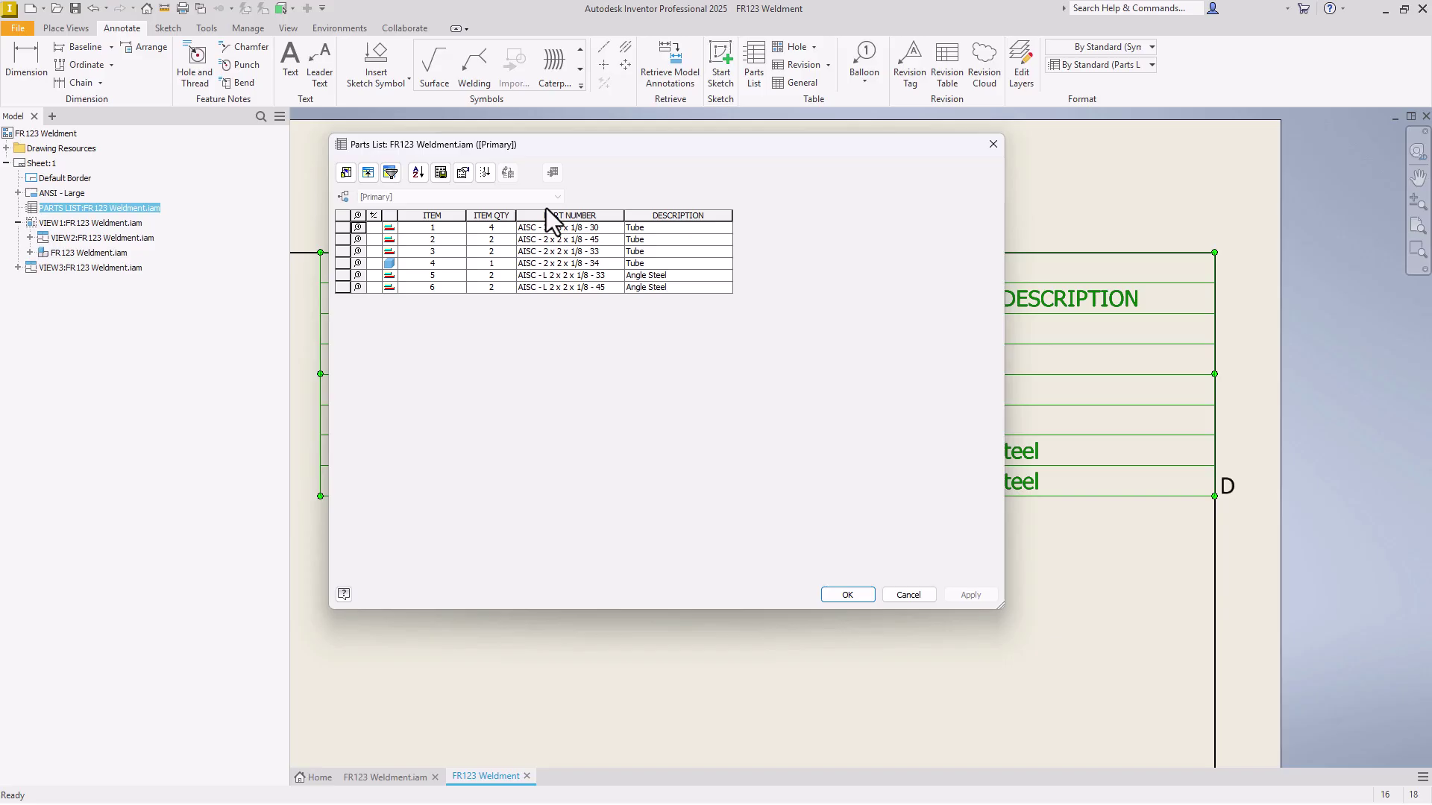
{"action": "left_click", "coordinate": [346, 172]}
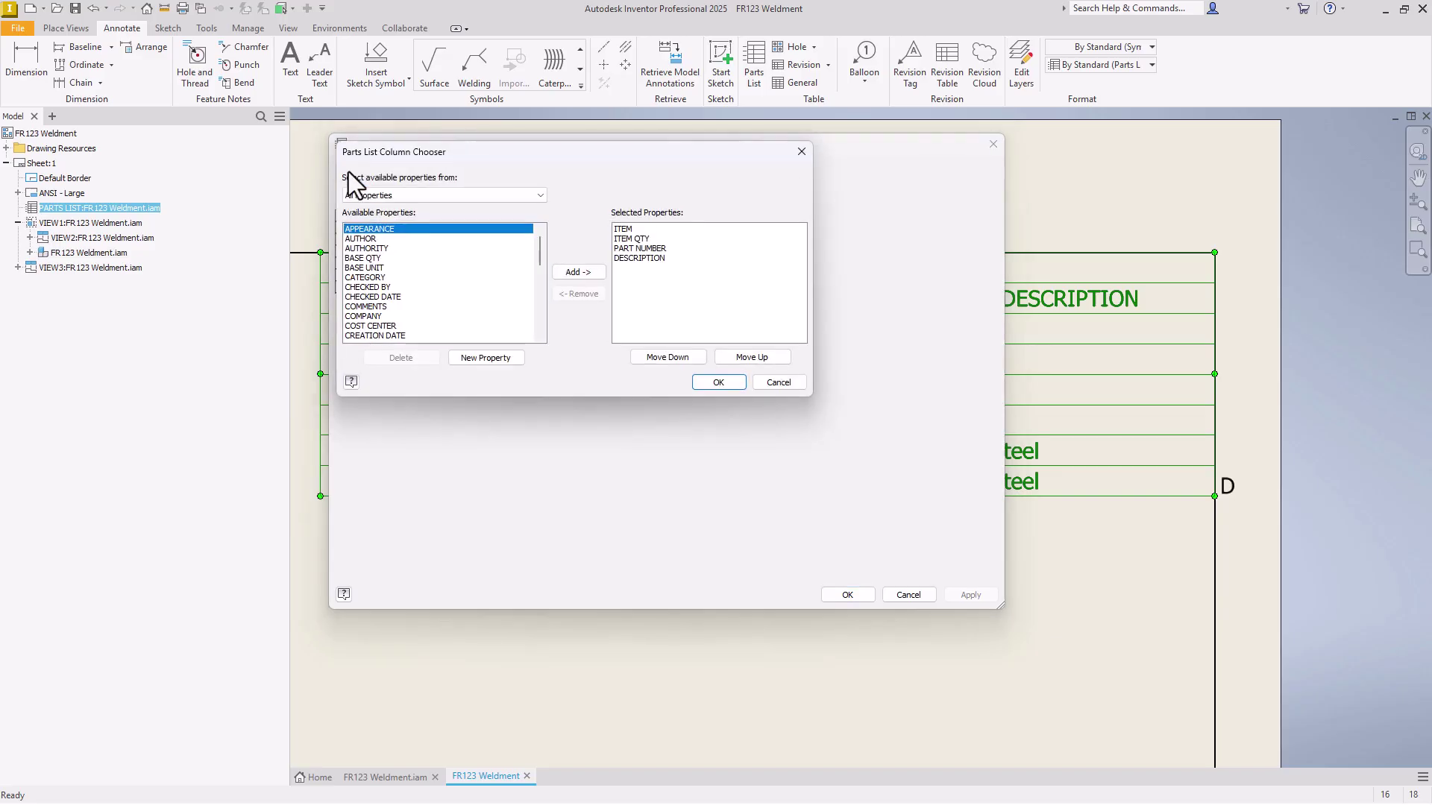
{"action": "left_click", "coordinate": [651, 249]}
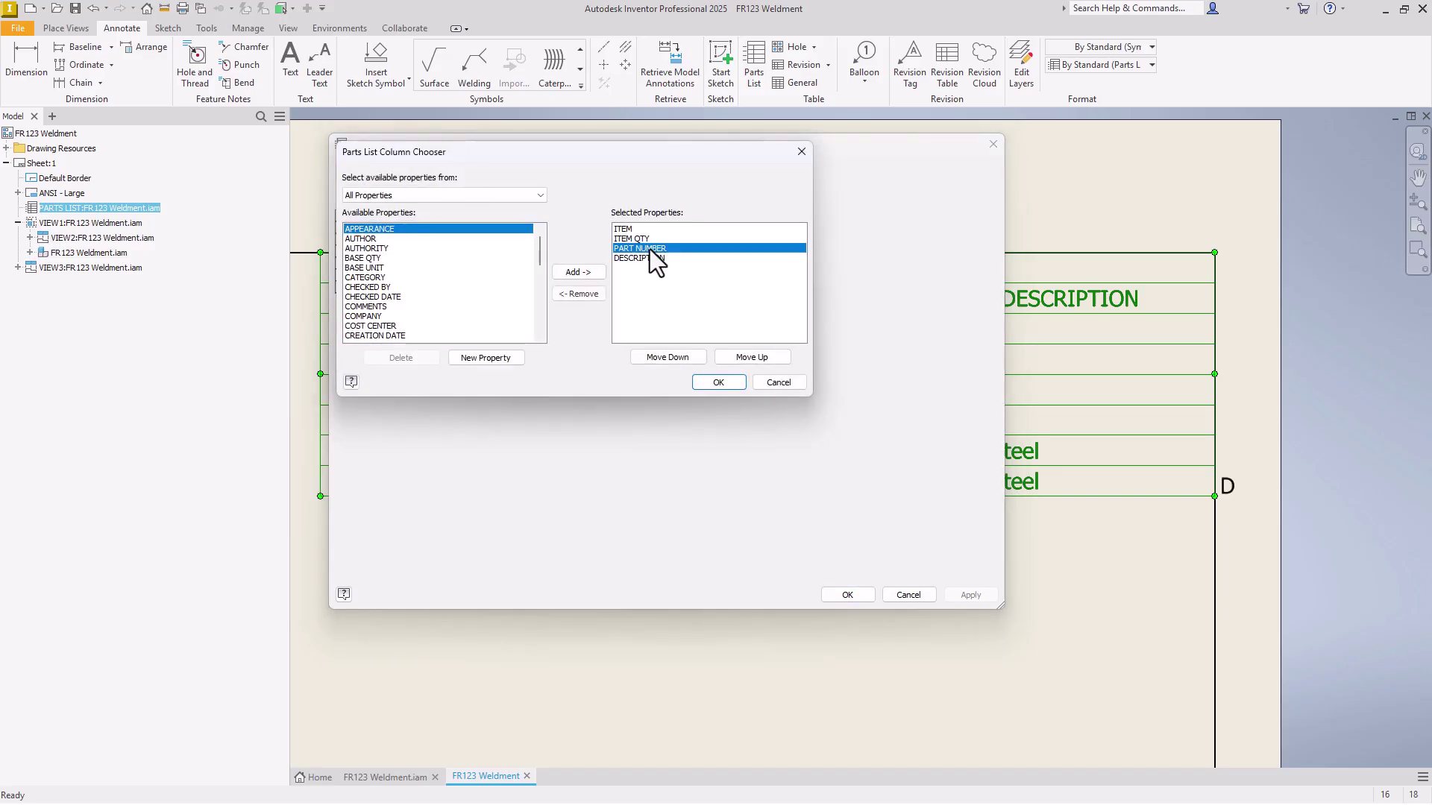
{"action": "left_click", "coordinate": [588, 296]}
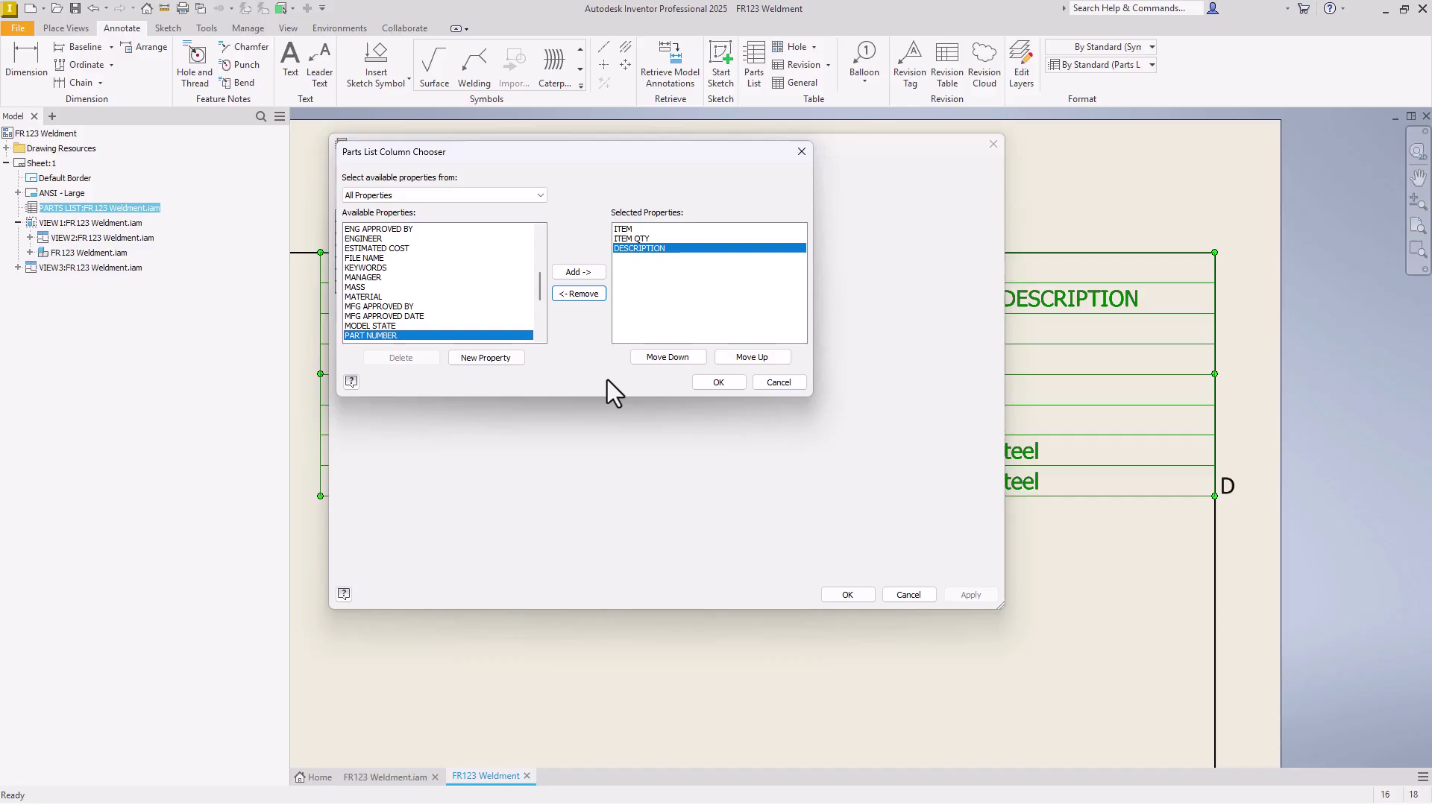
Add STOCK NUMBER and BASE QTY columns, moving both above DESCRIPTION, and confirm.
{"action": "scroll", "coordinate": [422, 285], "scroll_direction": "down", "scroll_amount": 3}
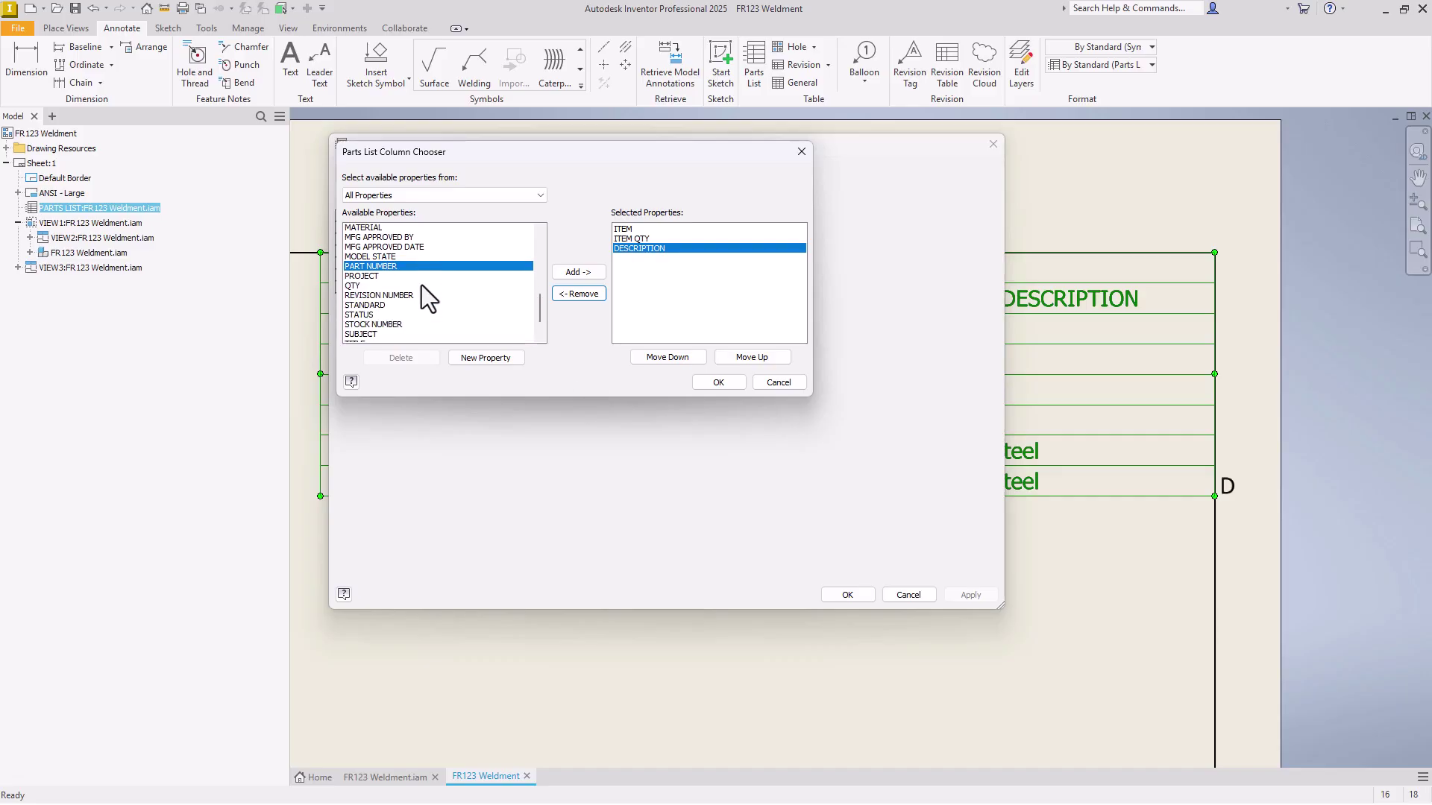
{"action": "left_click", "coordinate": [383, 307]}
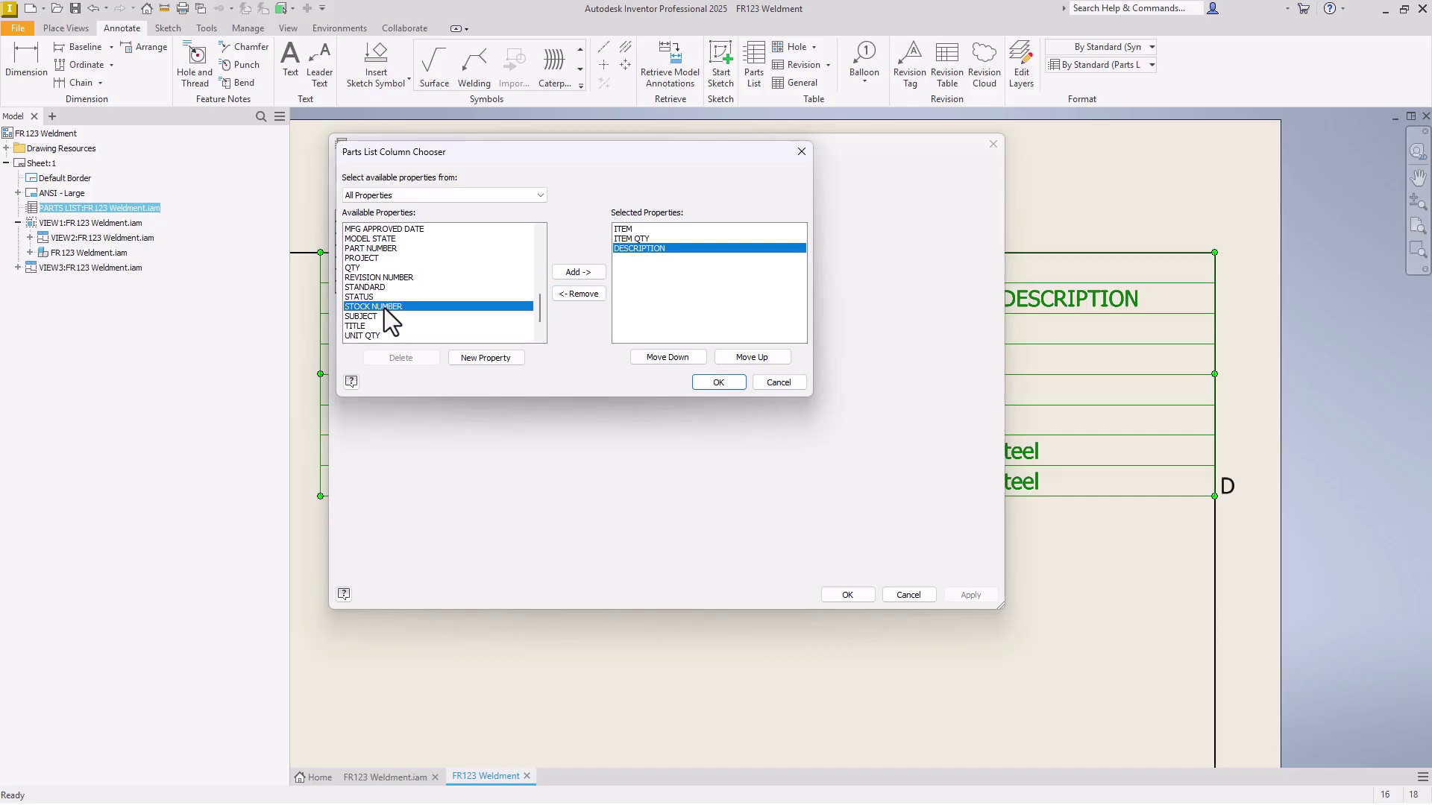
{"action": "left_click", "coordinate": [579, 273]}
{"action": "left_click", "coordinate": [752, 358]}
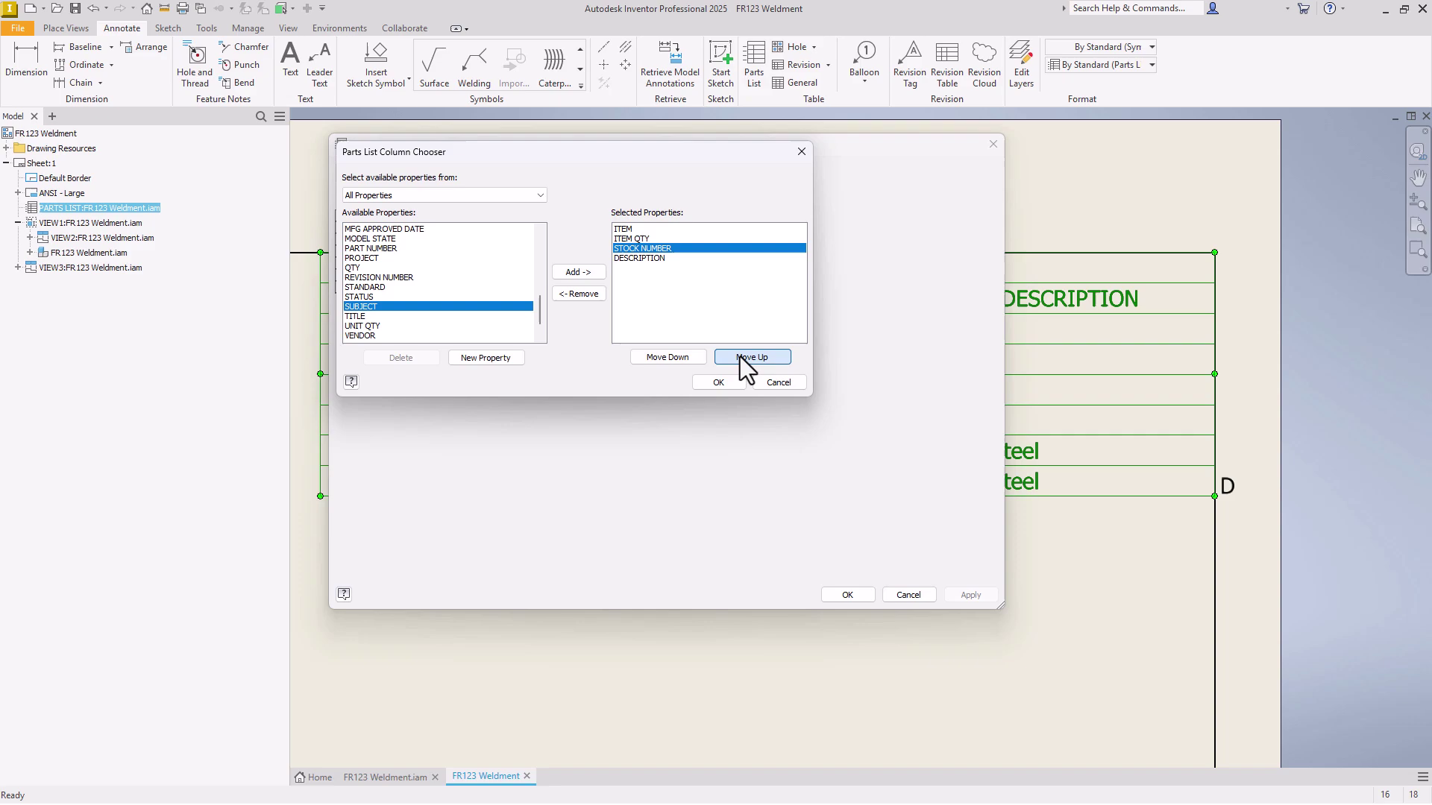
{"action": "scroll", "coordinate": [458, 302], "scroll_direction": "up", "scroll_amount": 10}
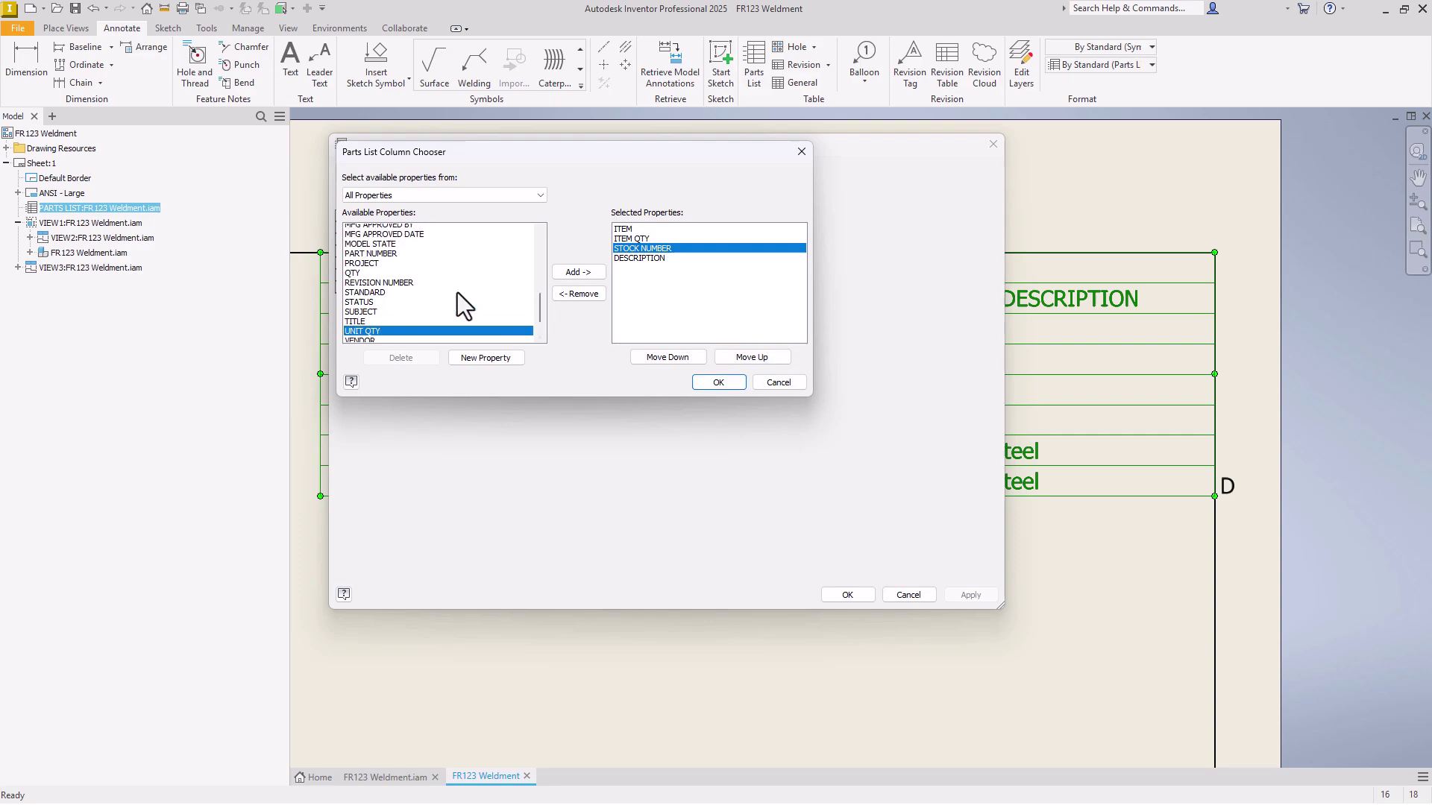
{"action": "left_click", "coordinate": [367, 258]}
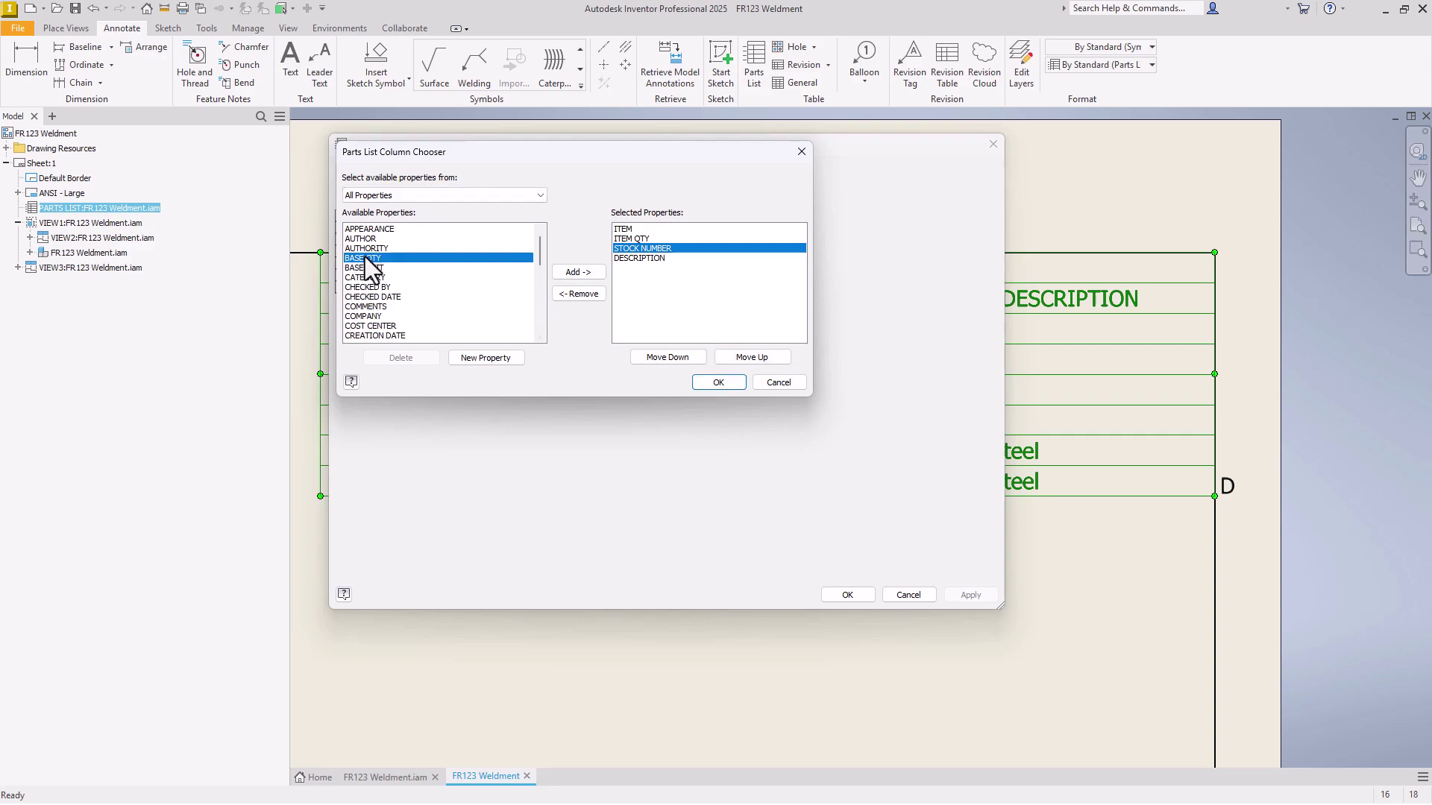
{"action": "left_click", "coordinate": [586, 272]}
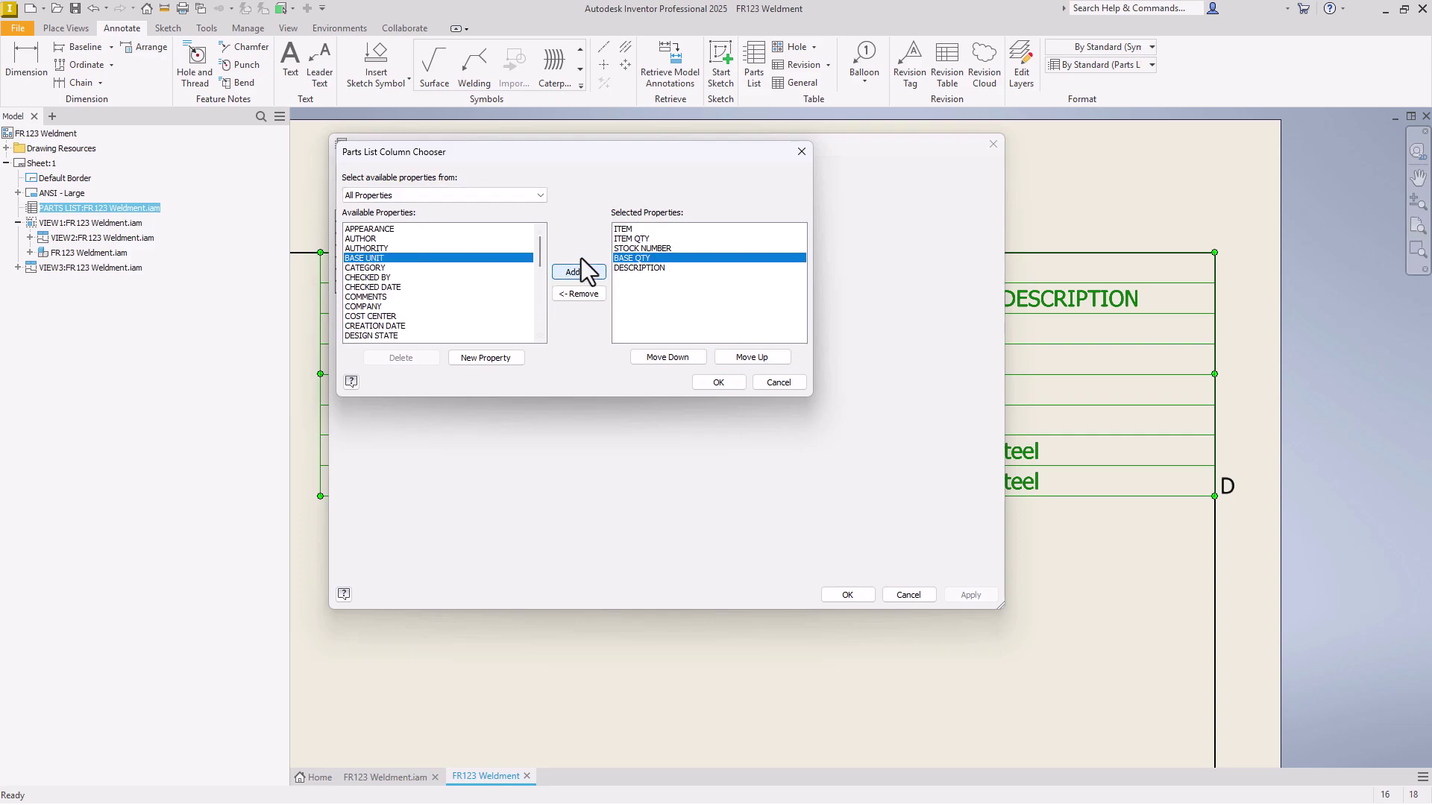
{"action": "left_click", "coordinate": [749, 360]}
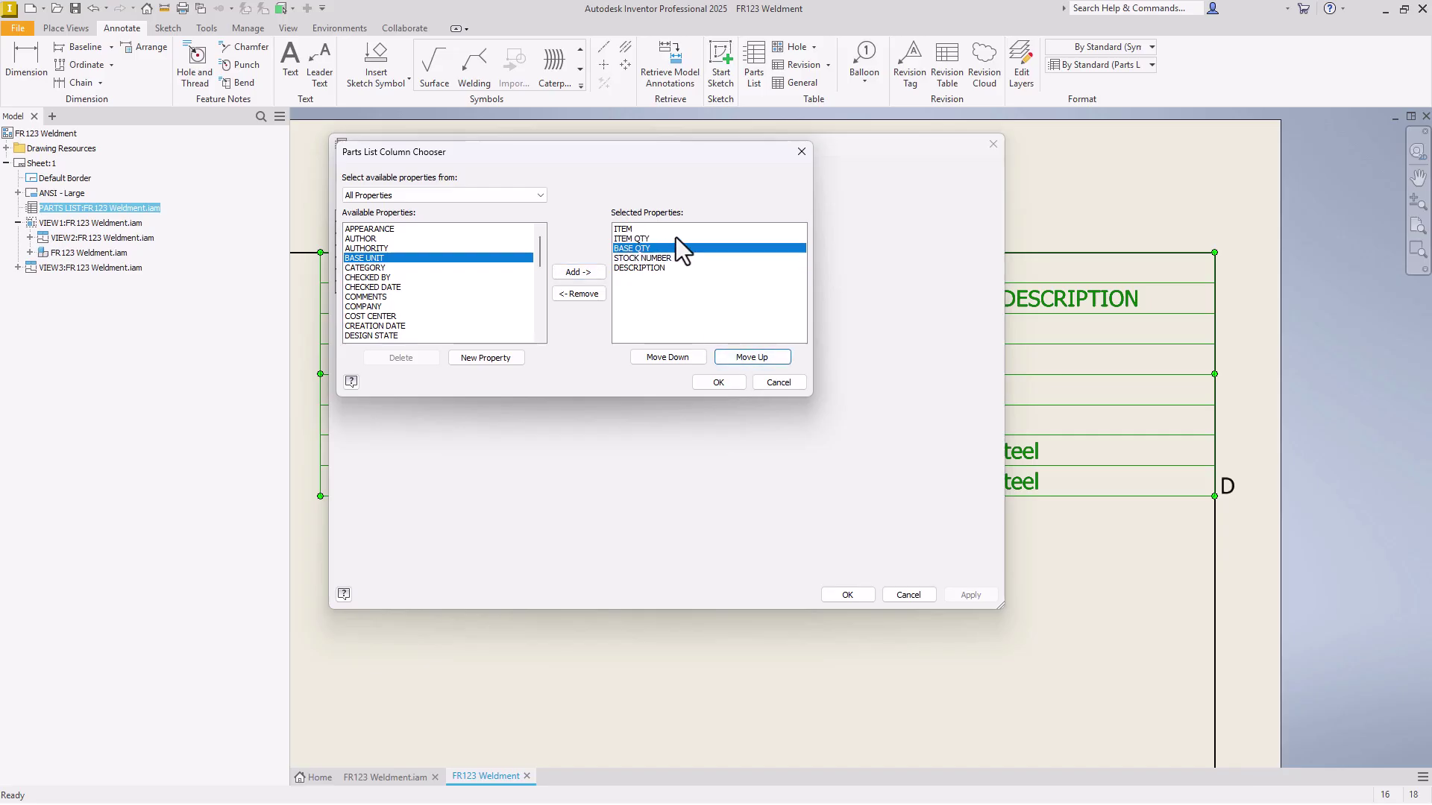
{"action": "left_click", "coordinate": [715, 381]}
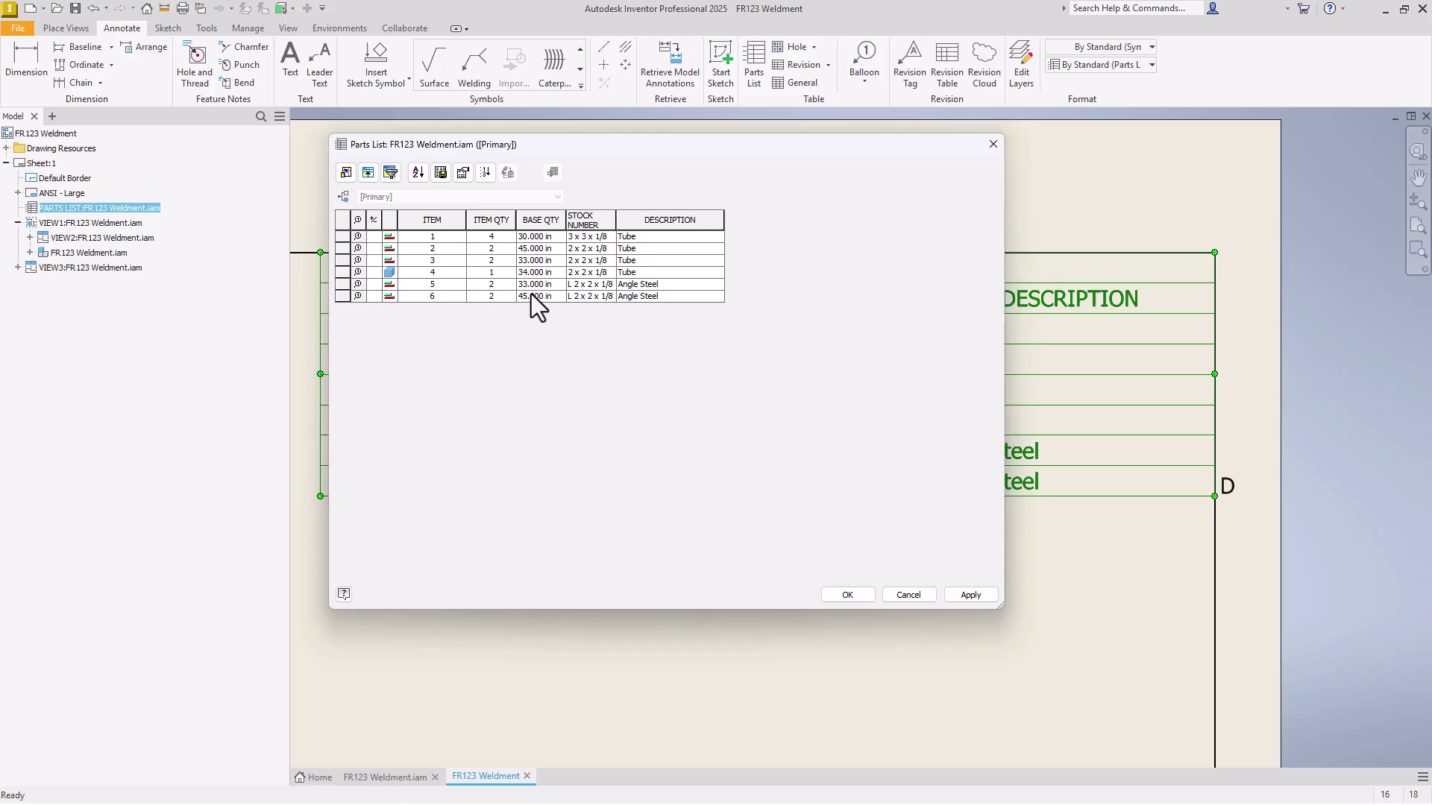
Drag the STOCK NUMBER/DESCRIPTION border right so the STOCK NUMBER heading fits on one line.
{"action": "left_click_drag", "start_coordinate": [616, 220], "coordinate": [654, 223]}
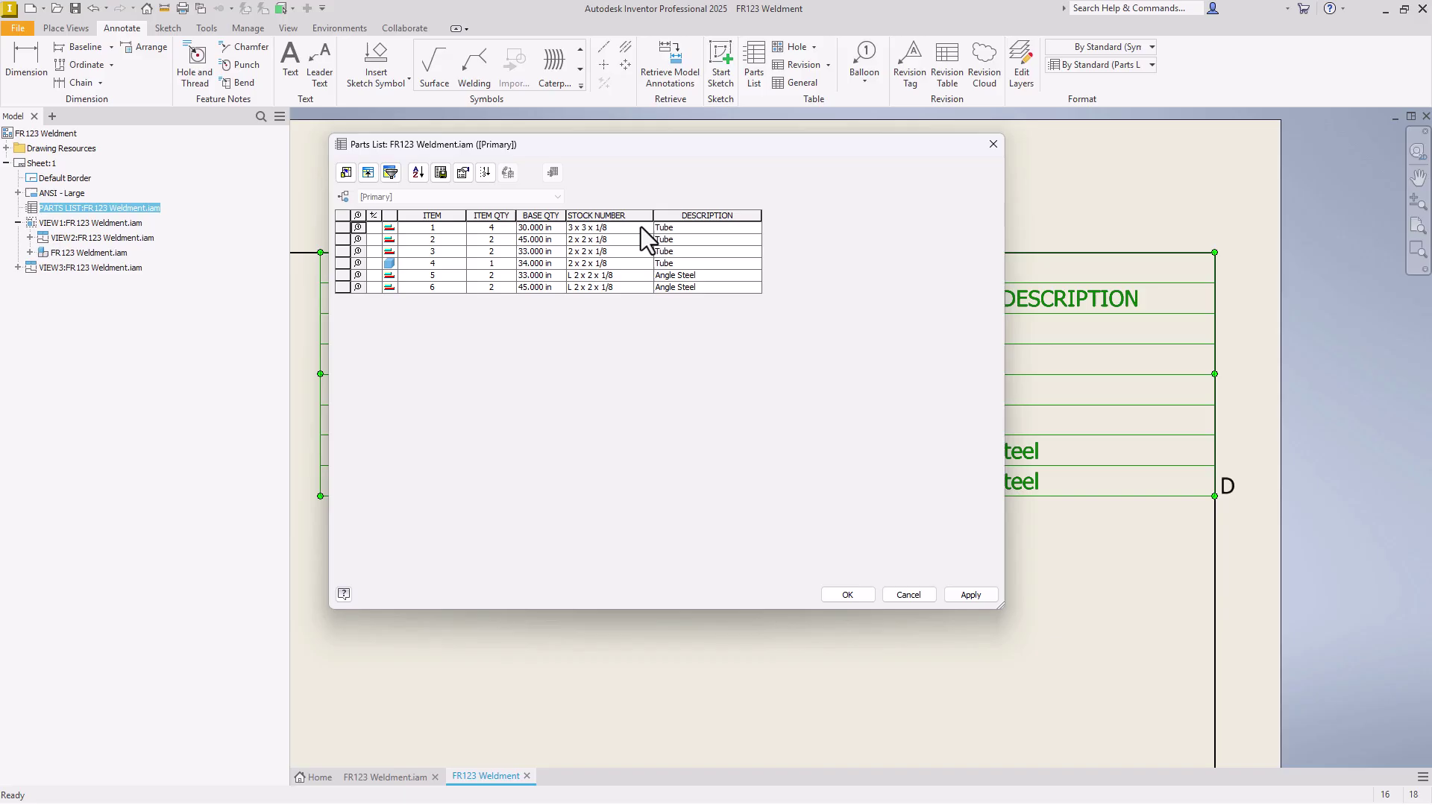
Rename the STOCK NUMBER column heading to 'Material Size'.
{"action": "left_click", "coordinate": [614, 214]}
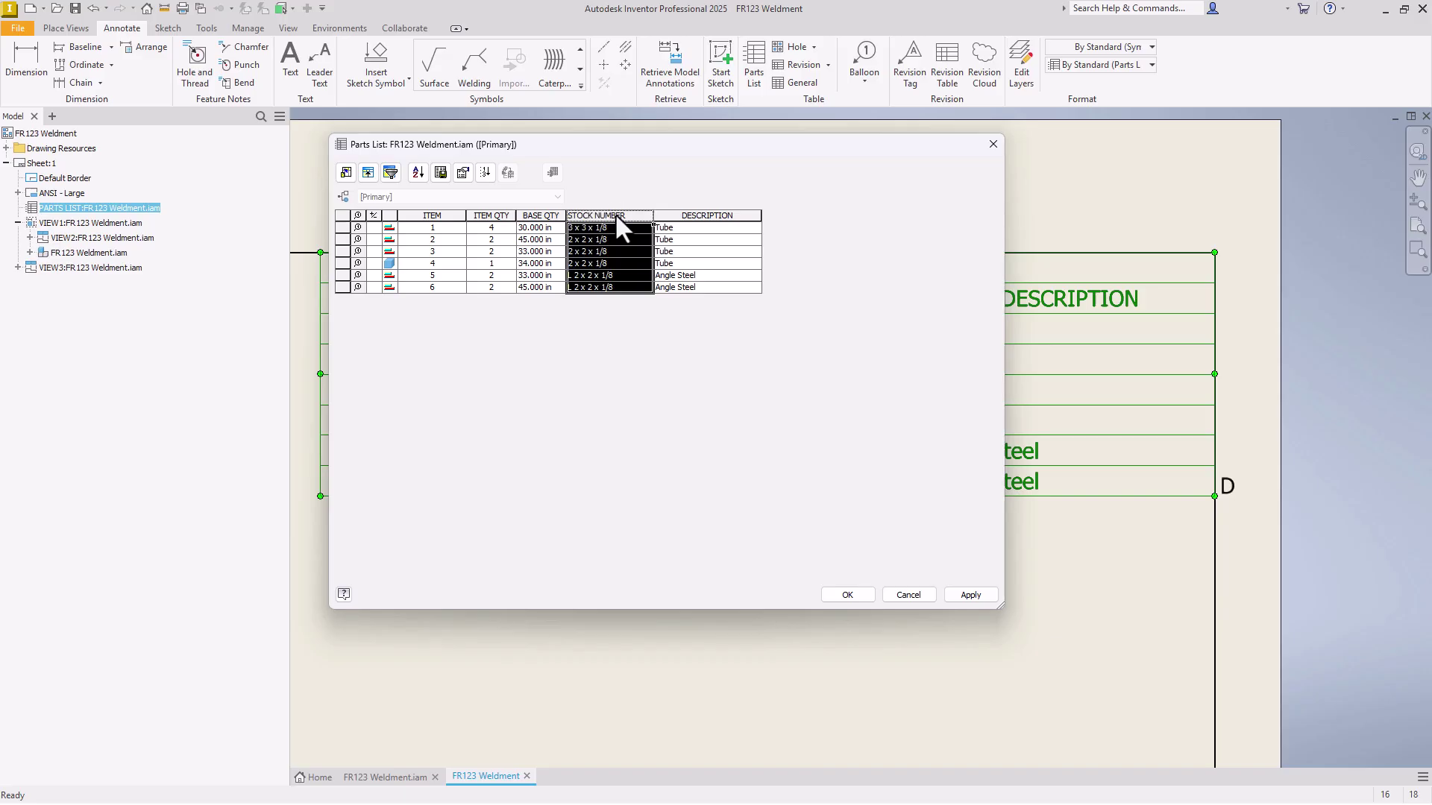
{"action": "right_click", "coordinate": [615, 214]}
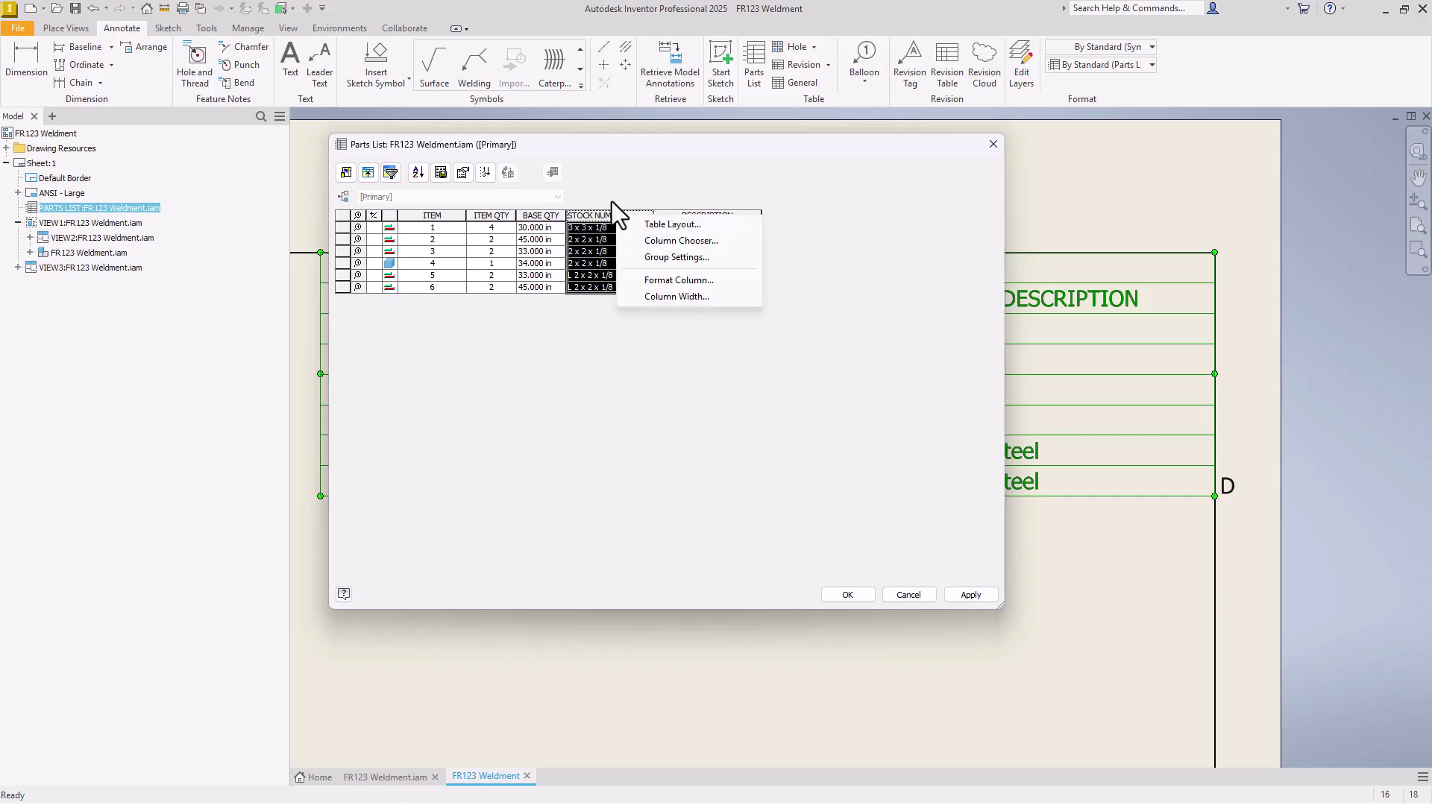
{"action": "left_click", "coordinate": [675, 282]}
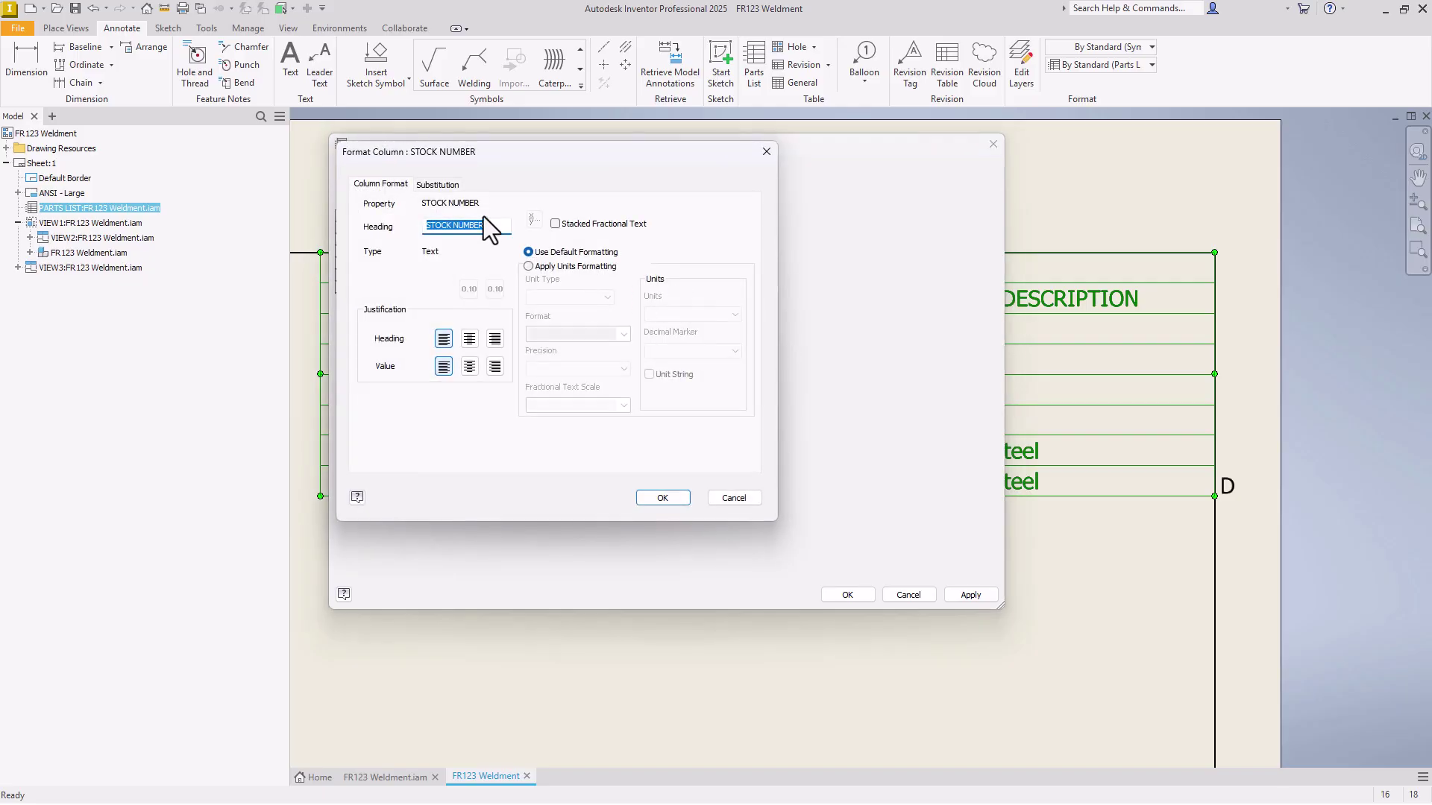
{"action": "left_click", "coordinate": [496, 225]}
{"action": "left_click_drag", "start_coordinate": [496, 225], "coordinate": [381, 237]}
{"action": "type", "text": "Mate"}
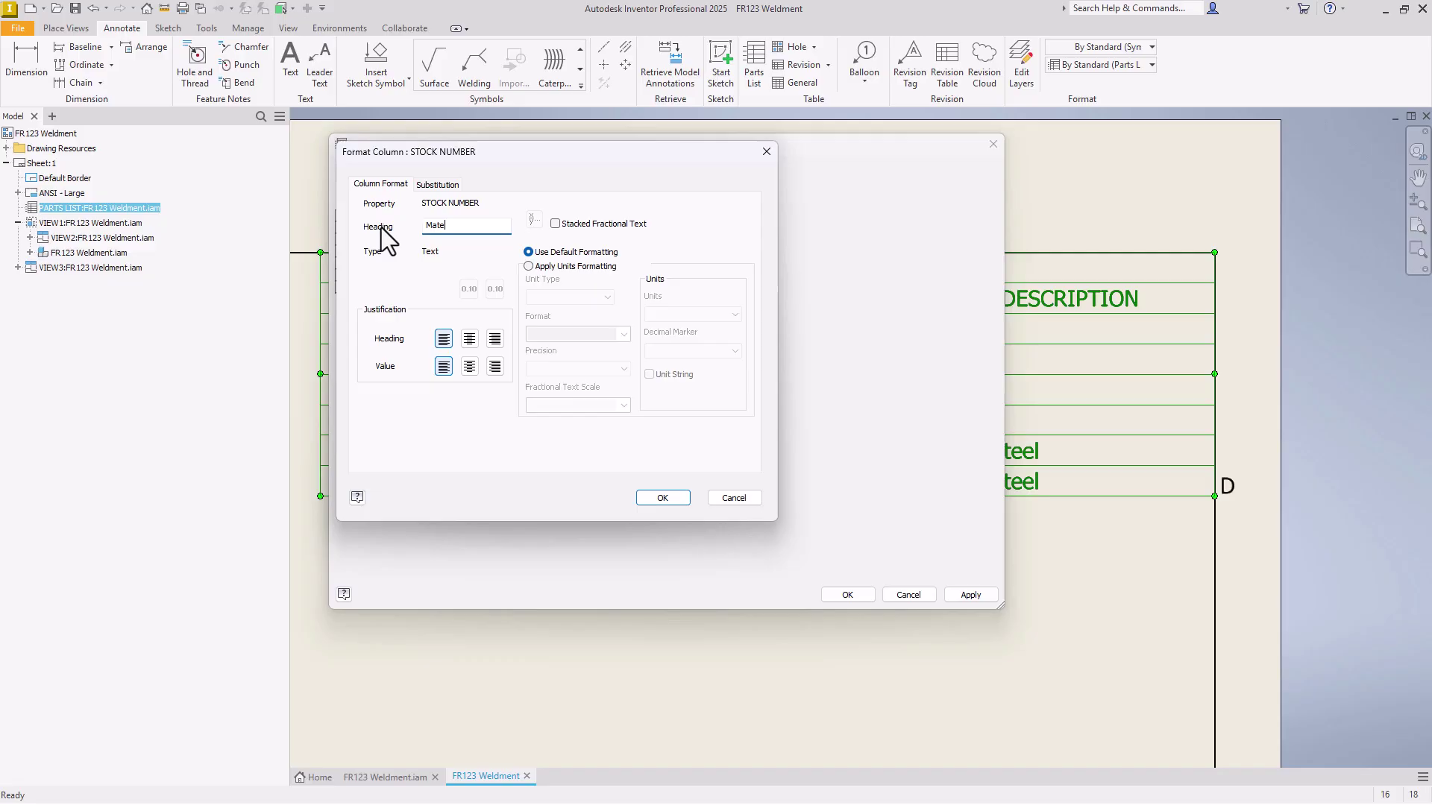
{"action": "type", "text": "rial Size"}
{"action": "left_click", "coordinate": [663, 498]}
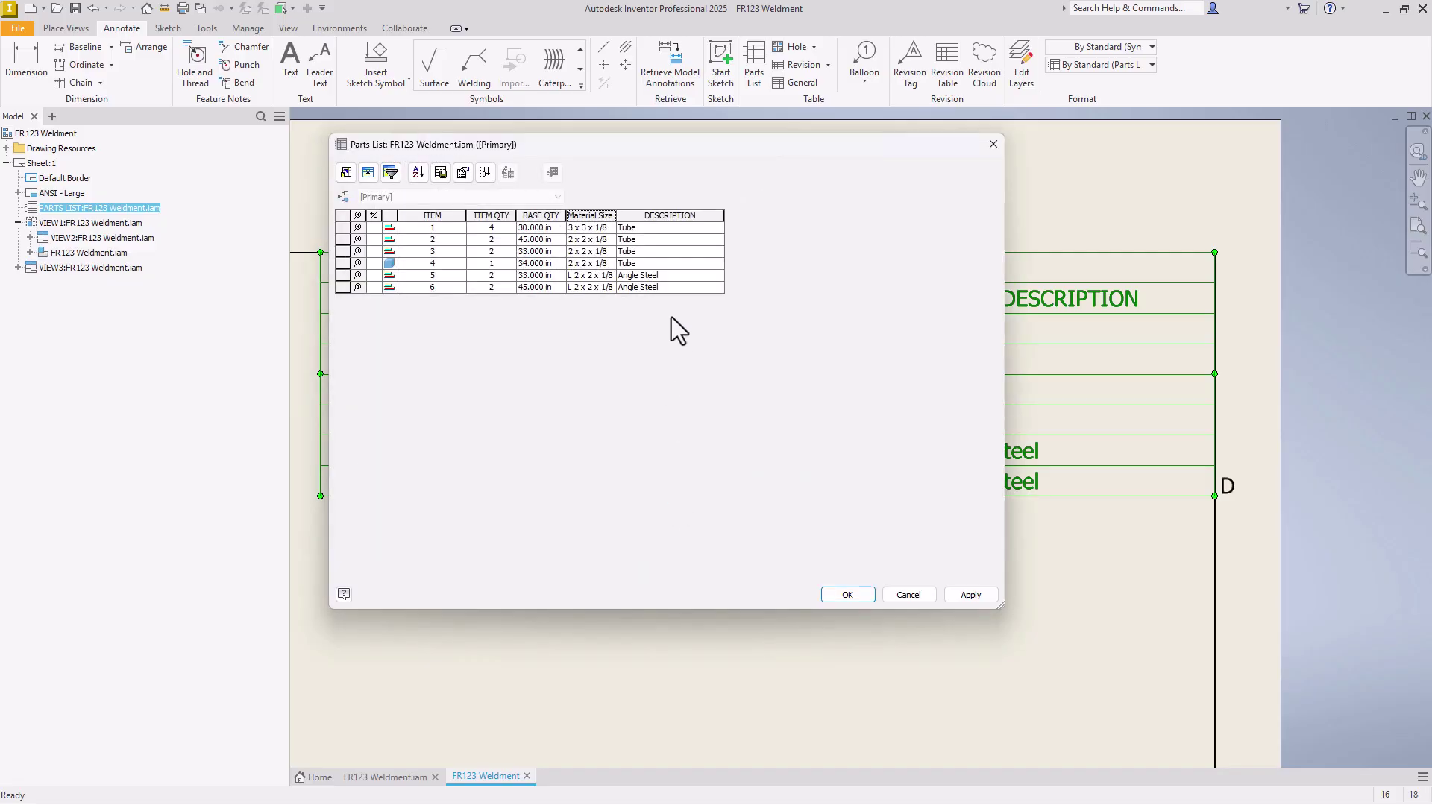
Rename the BASE QTY column heading to 'LENGTH'.
{"action": "left_click", "coordinate": [543, 215]}
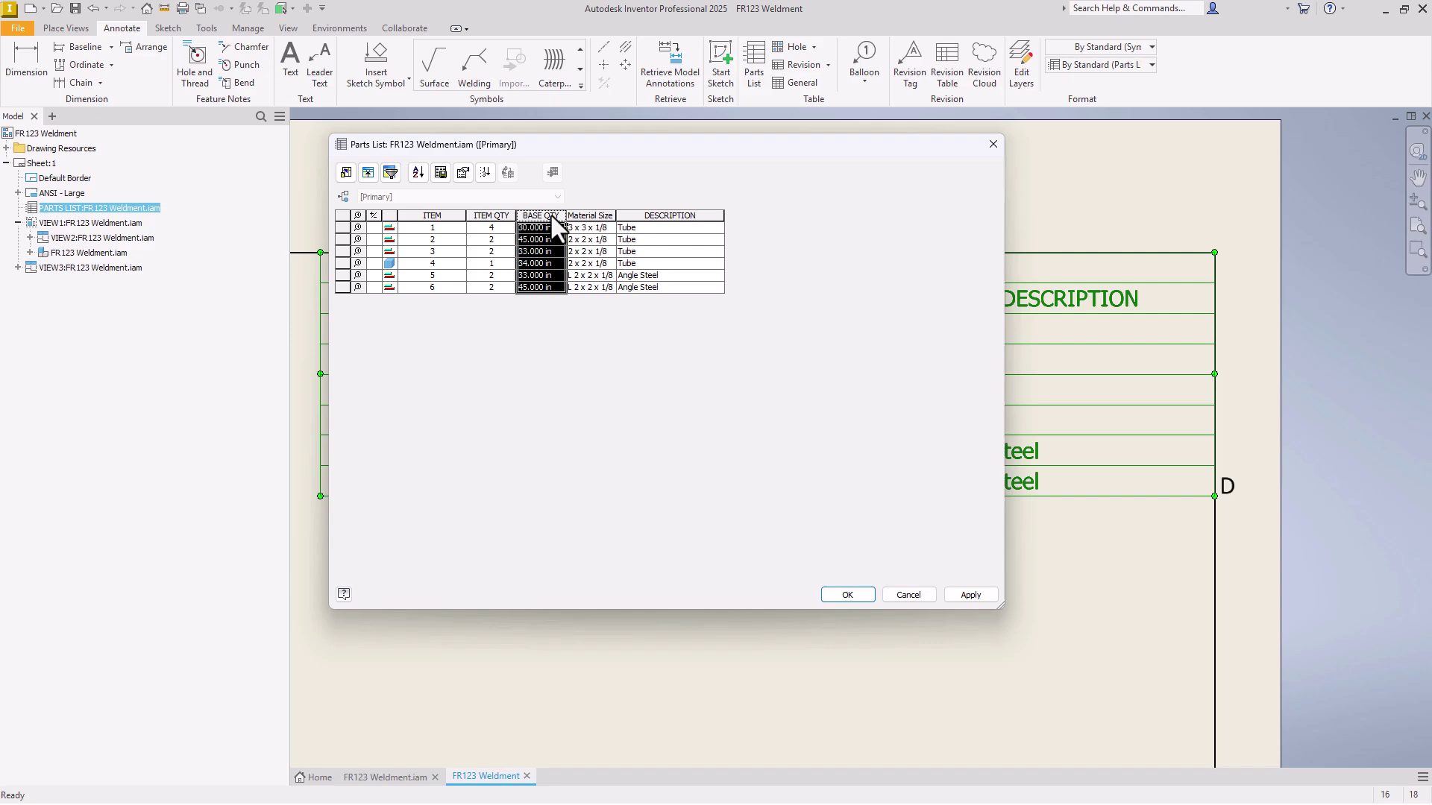
{"action": "right_click", "coordinate": [552, 217]}
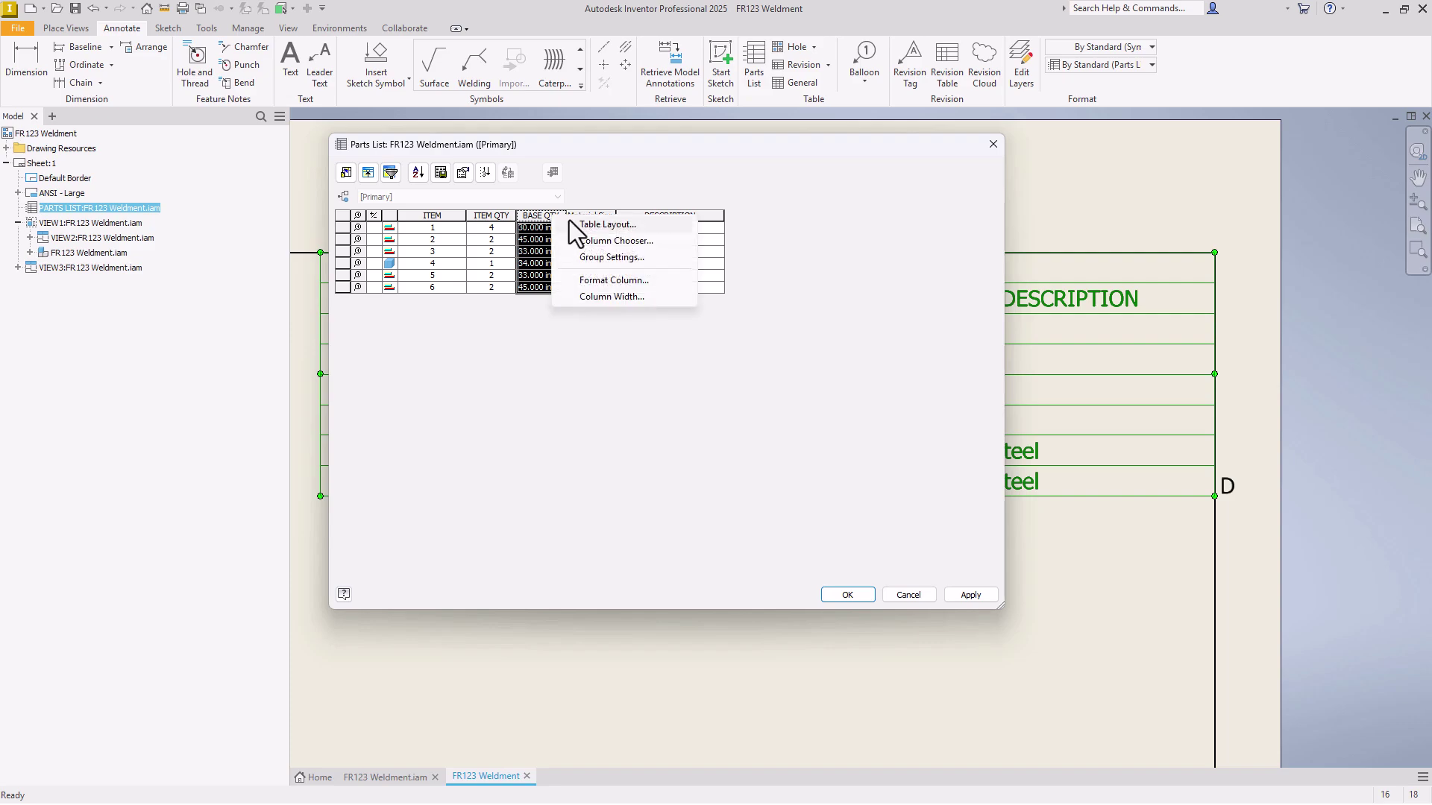
{"action": "left_click", "coordinate": [608, 281]}
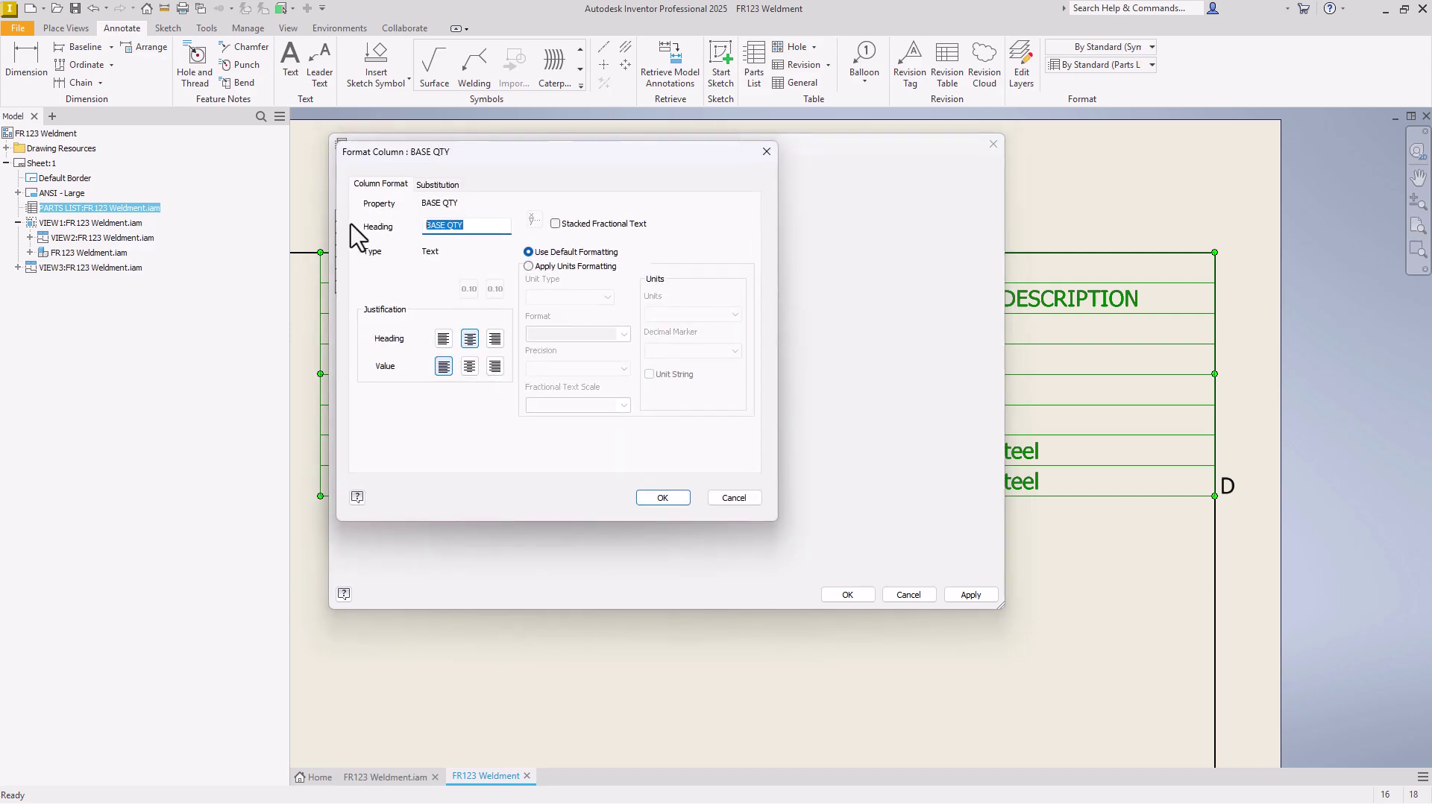
{"action": "type", "text": "LE"}
{"action": "key", "text": "Caps_Lock"}
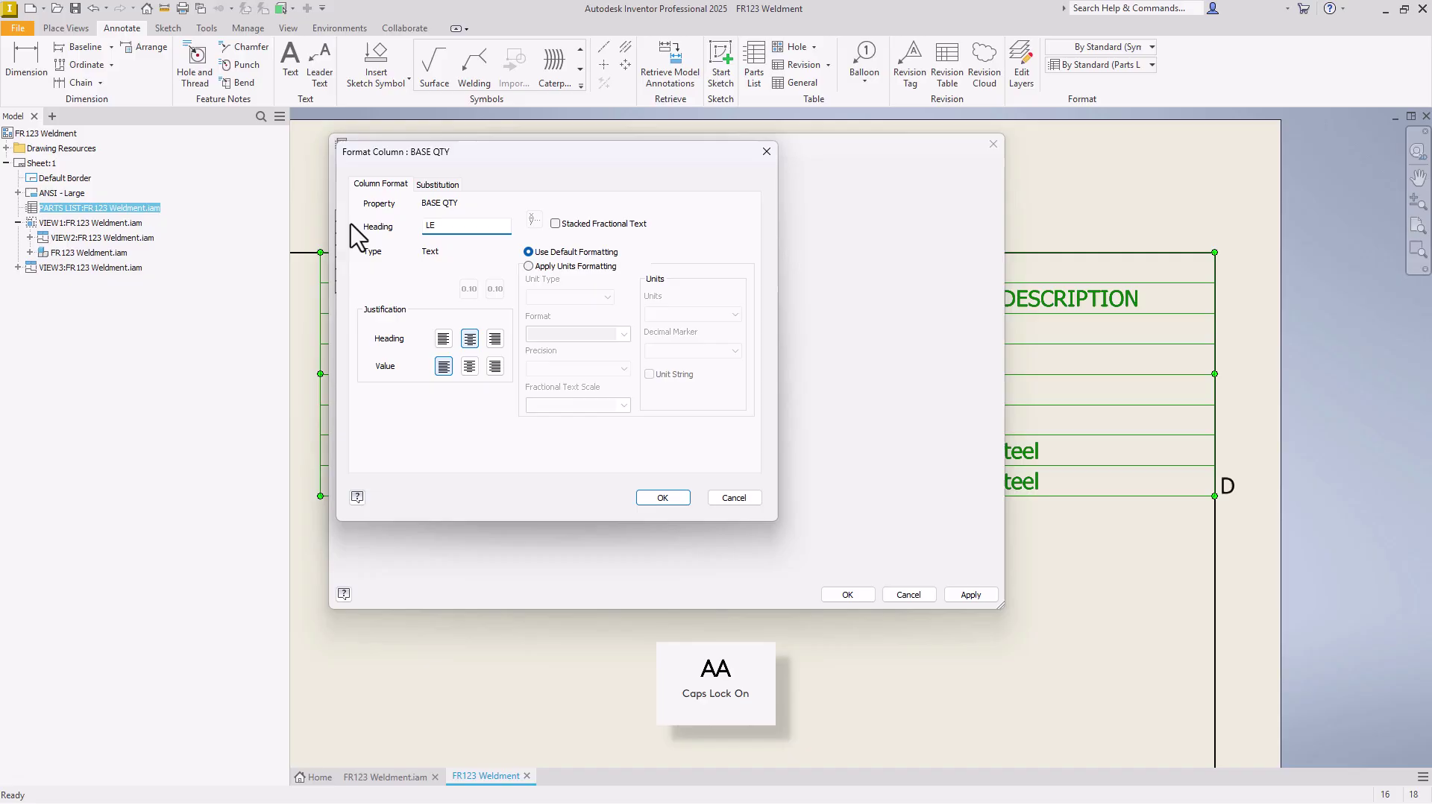
{"action": "type", "text": "NGTH"}
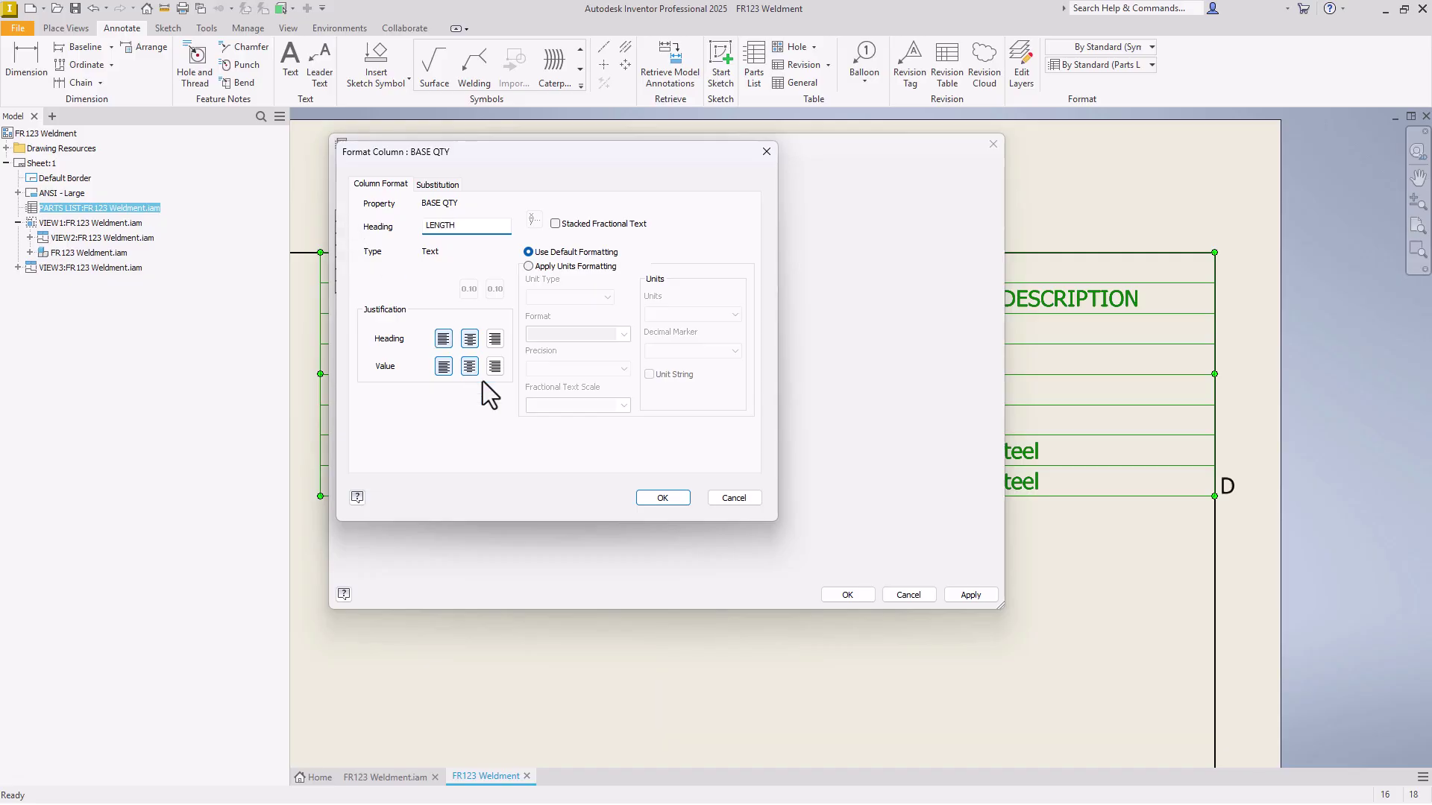
{"action": "left_click", "coordinate": [668, 498]}
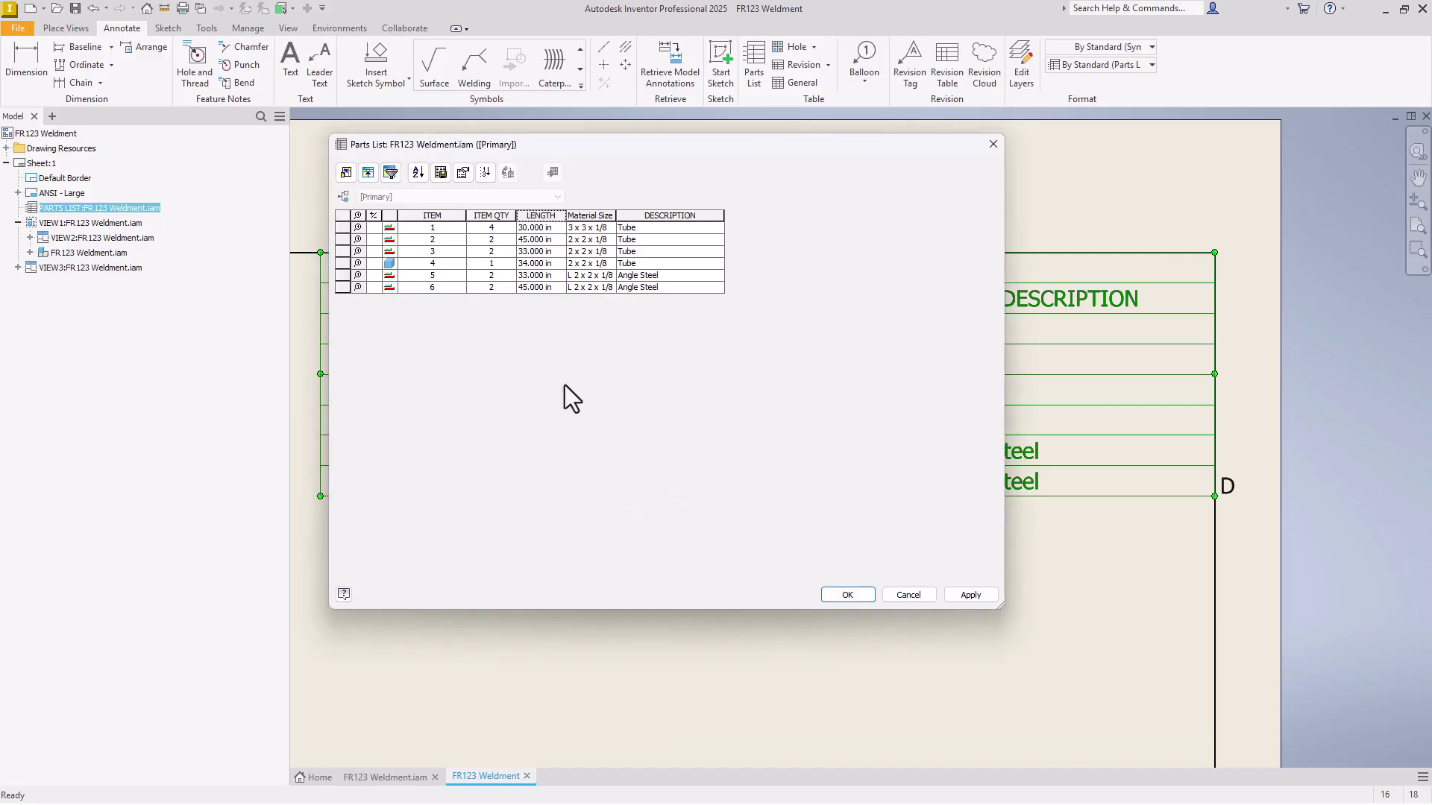
Rename the ITEM QTY column heading to 'QTY'.
{"action": "left_click", "coordinate": [491, 214]}
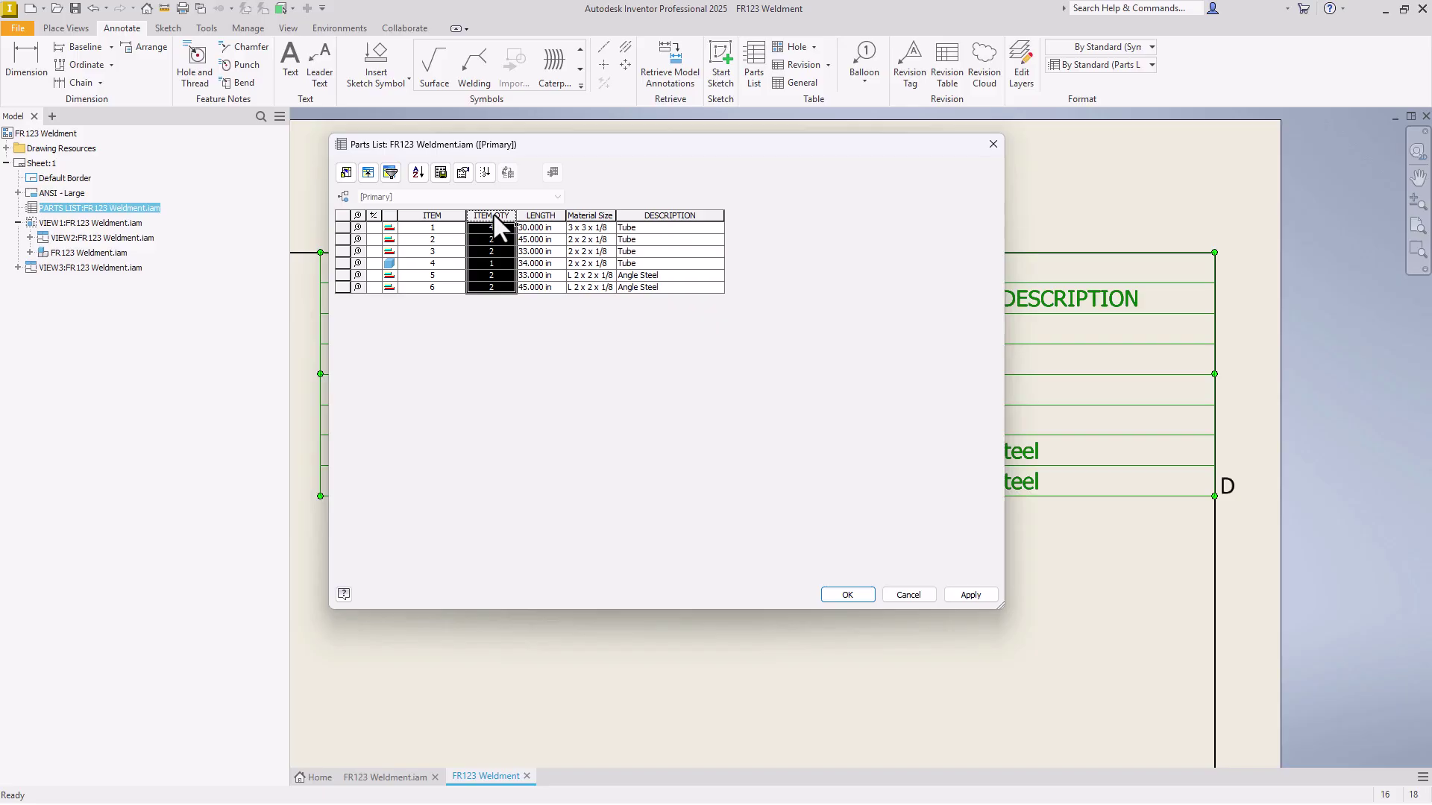
{"action": "right_click", "coordinate": [494, 214]}
{"action": "left_click", "coordinate": [563, 277]}
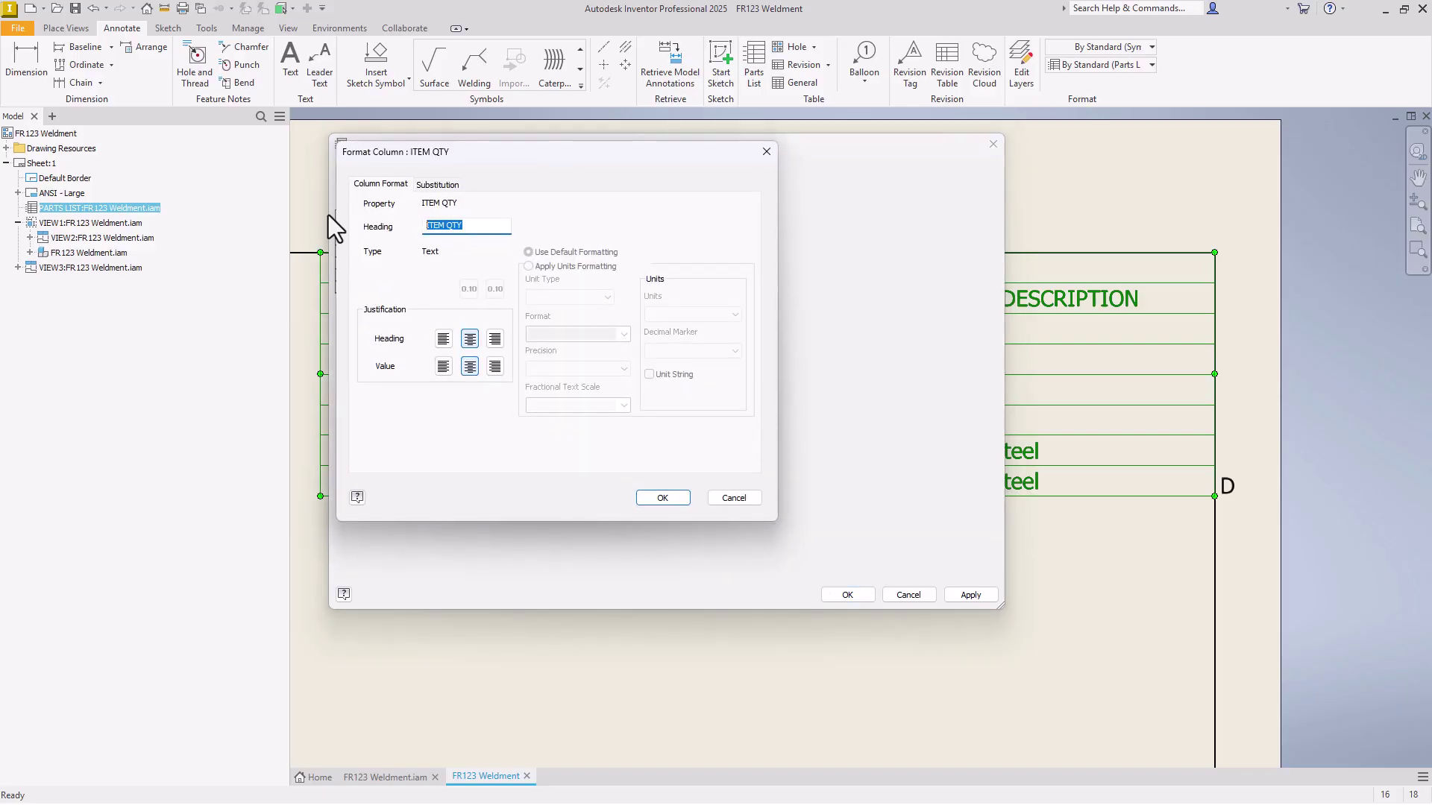
{"action": "type", "text": "QTY"}
{"action": "left_click", "coordinate": [665, 496]}
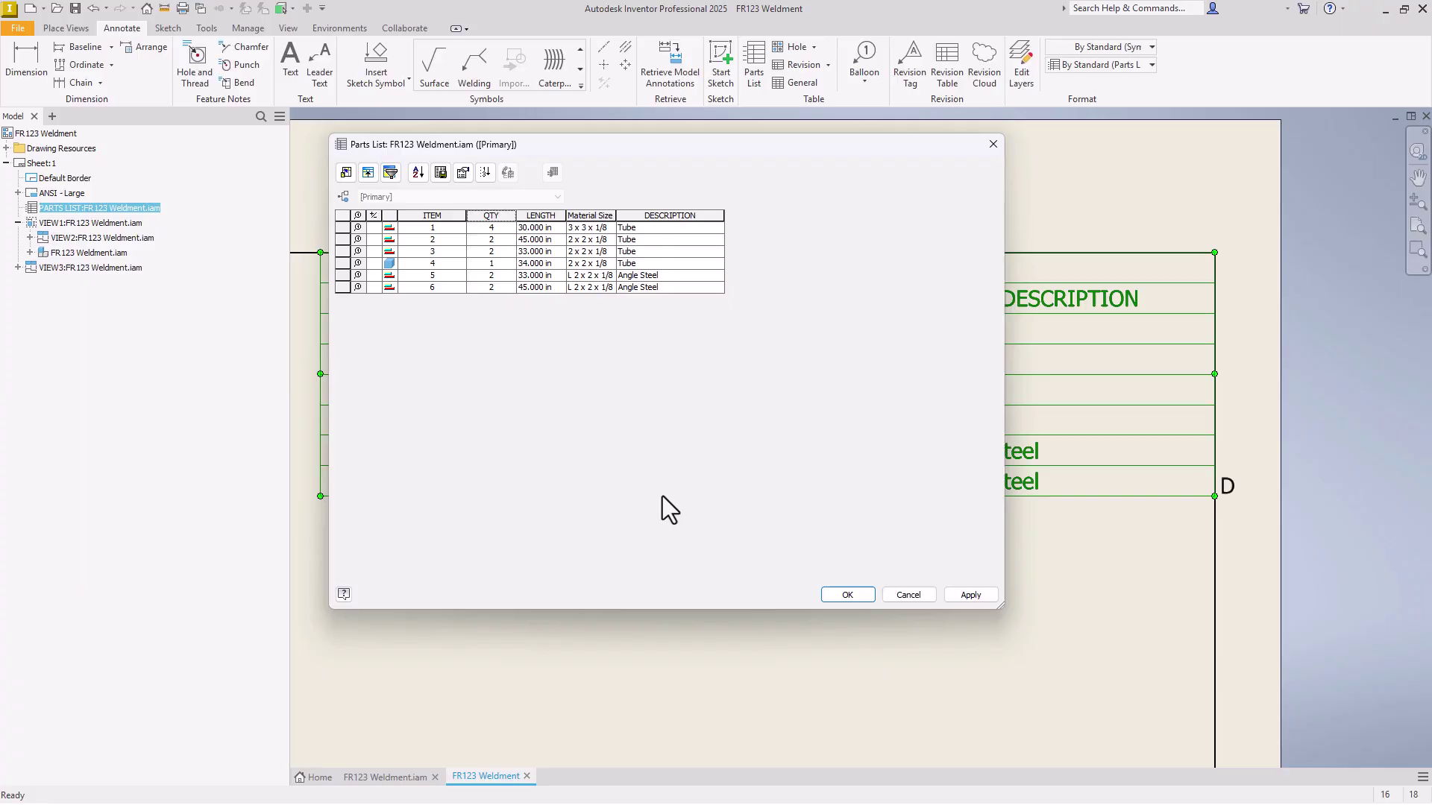
Apply the renamed headings to the sheet's parts list, widening Material Size and narrowing ITEM.
{"action": "left_click", "coordinate": [850, 599]}
{"action": "scroll", "coordinate": [844, 399], "scroll_direction": "down", "scroll_amount": 3}
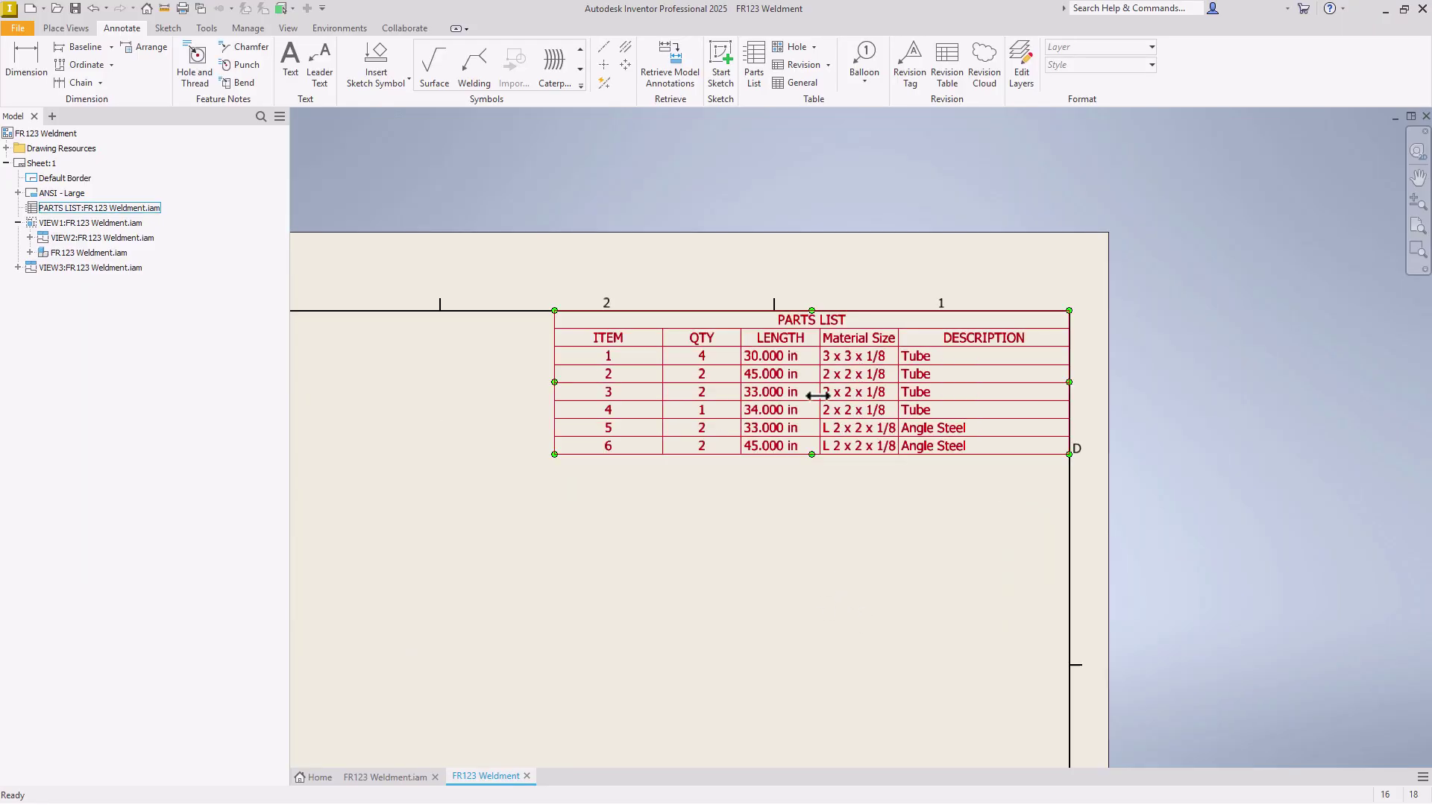
{"action": "left_click_drag", "start_coordinate": [870, 375], "coordinate": [890, 378]}
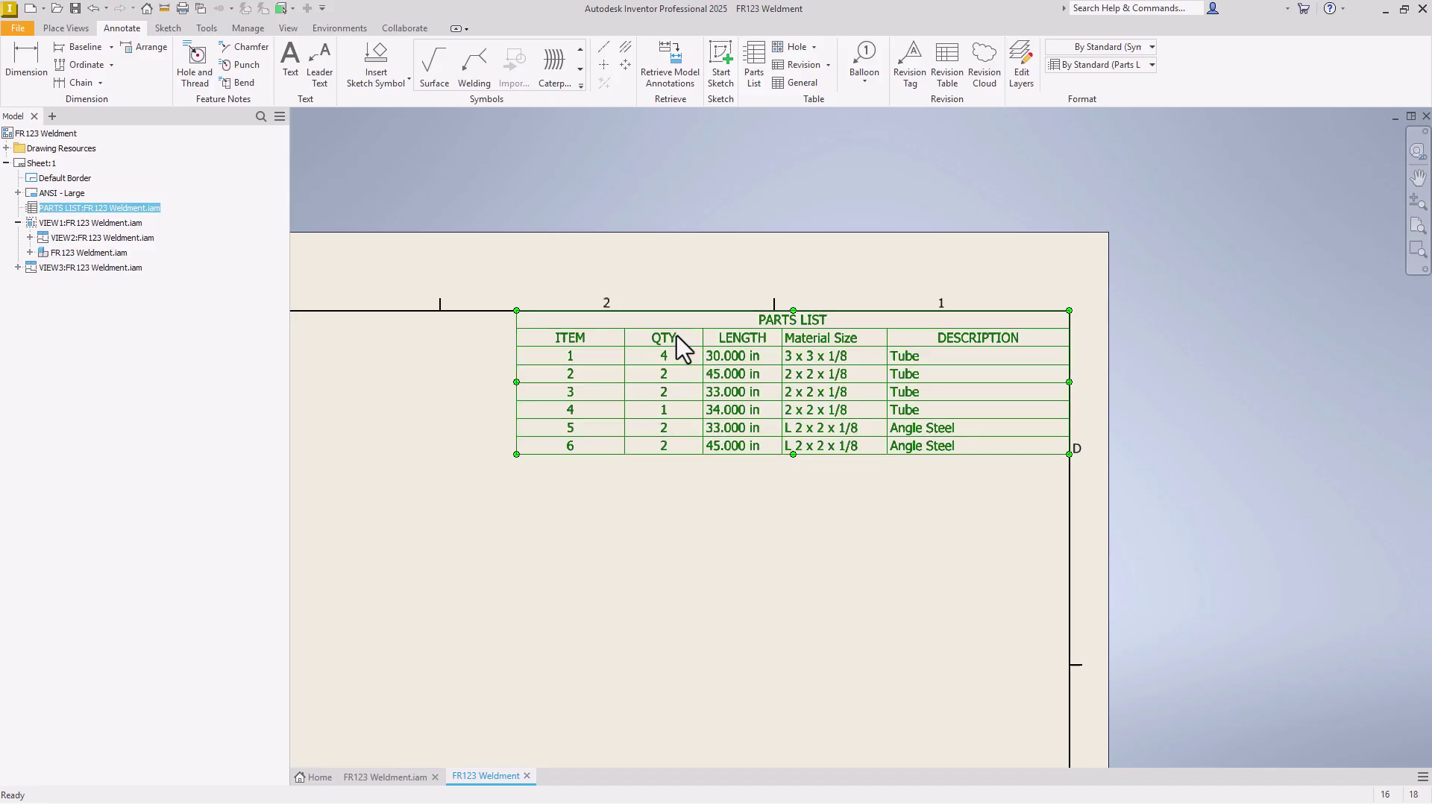
{"action": "left_click_drag", "start_coordinate": [517, 335], "coordinate": [544, 335]}
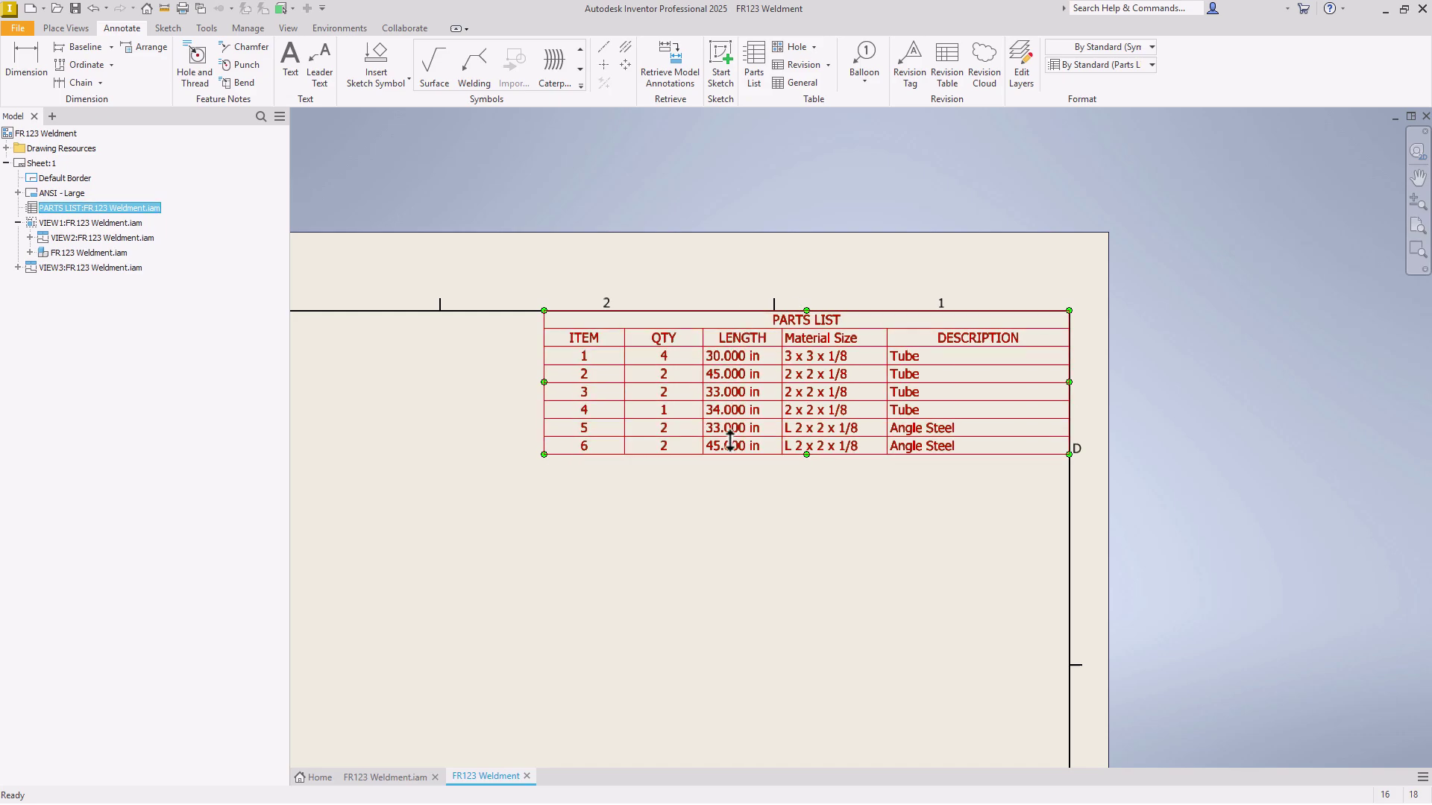
Edit the parts list and bring up column formatting for the LENGTH column.
{"action": "right_click", "coordinate": [738, 338]}
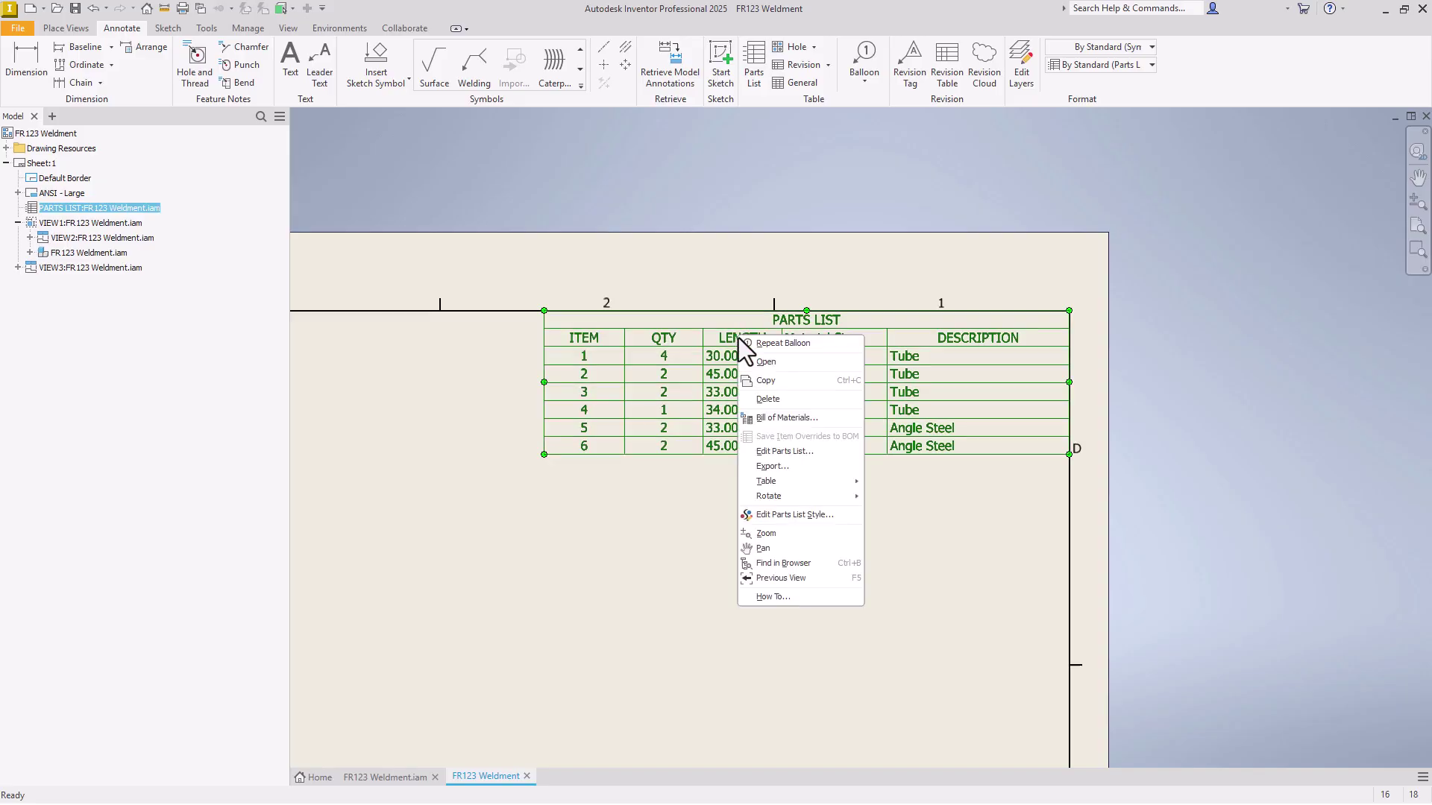
{"action": "left_click", "coordinate": [792, 450]}
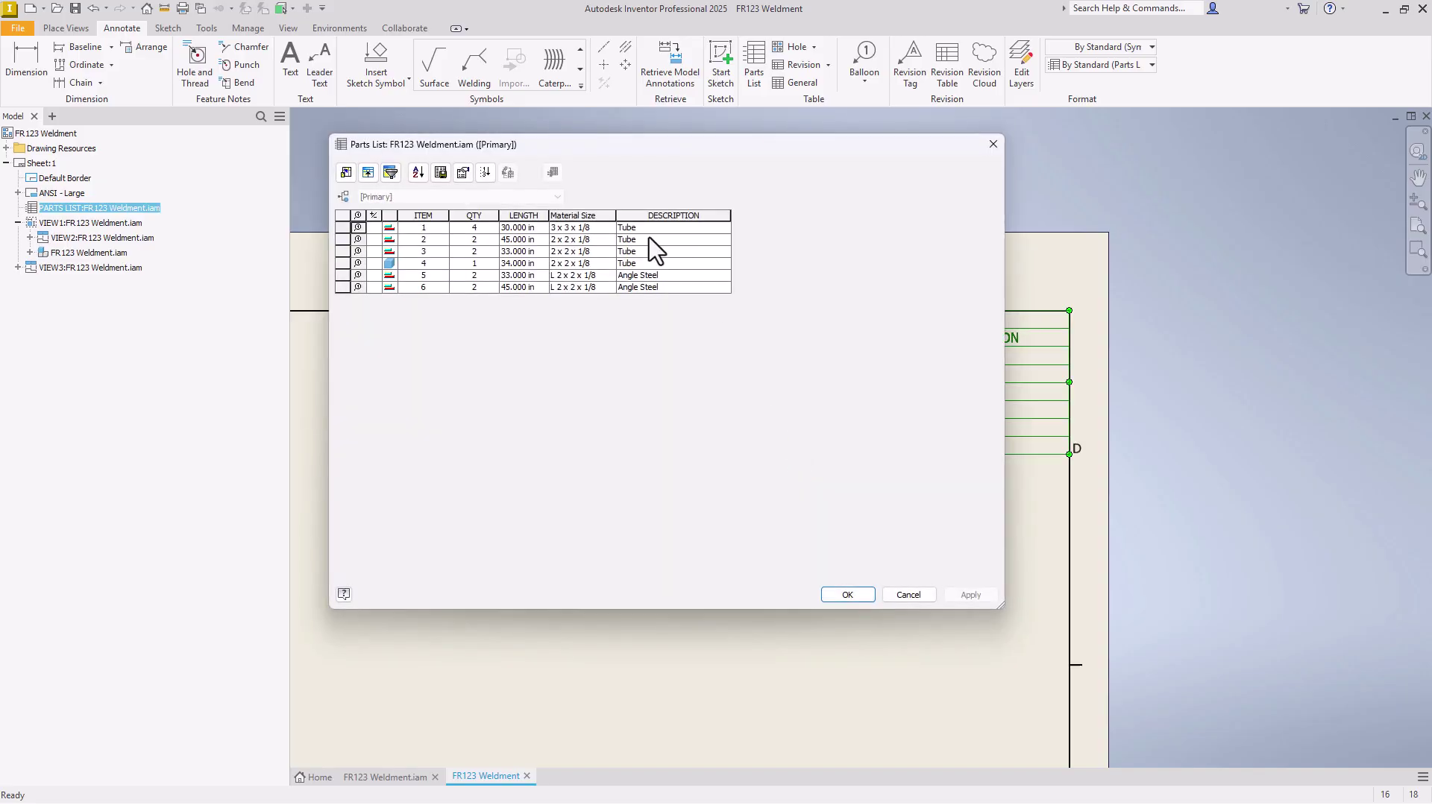
{"action": "left_click", "coordinate": [528, 214]}
{"action": "right_click", "coordinate": [529, 215]}
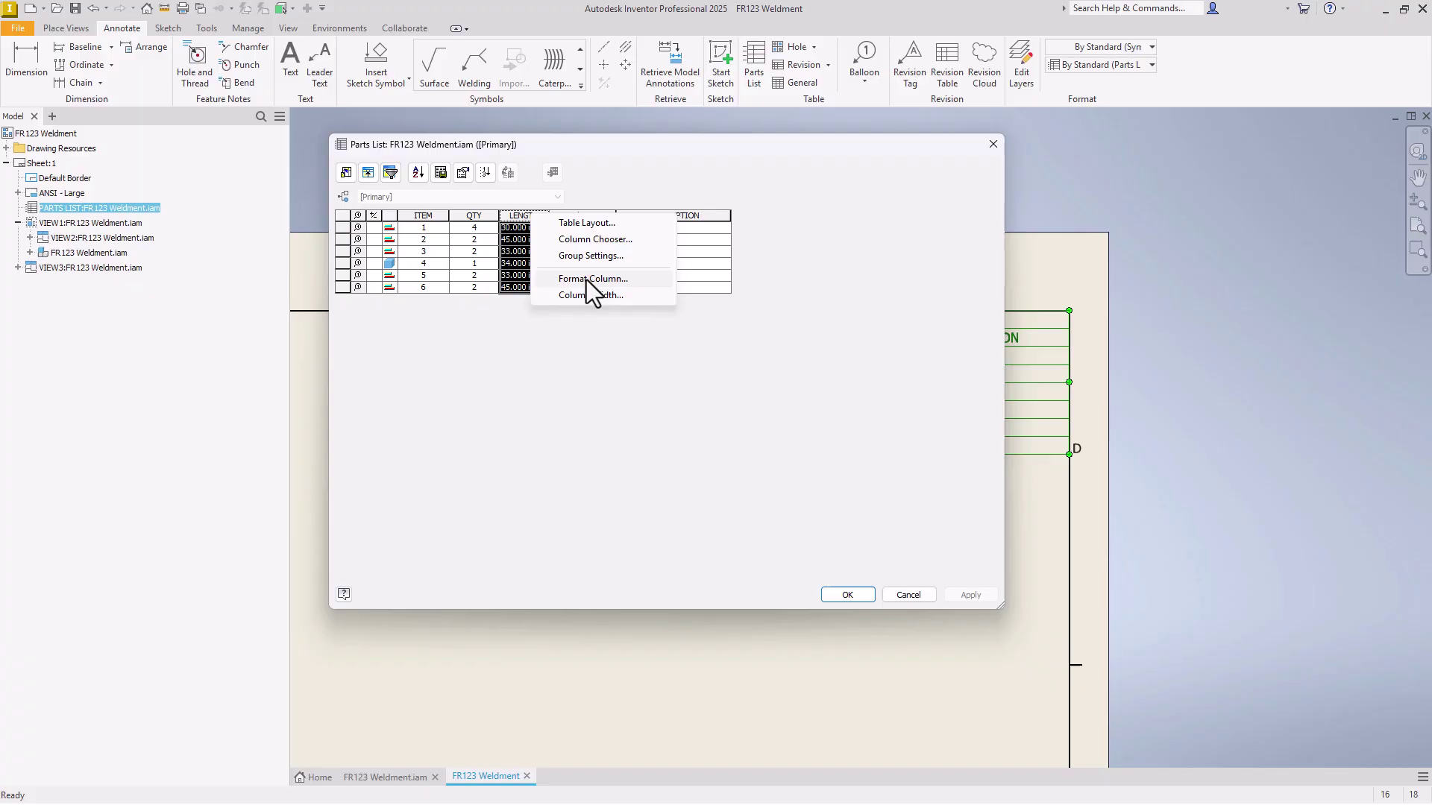
{"action": "left_click", "coordinate": [517, 217]}
{"action": "right_click", "coordinate": [517, 216]}
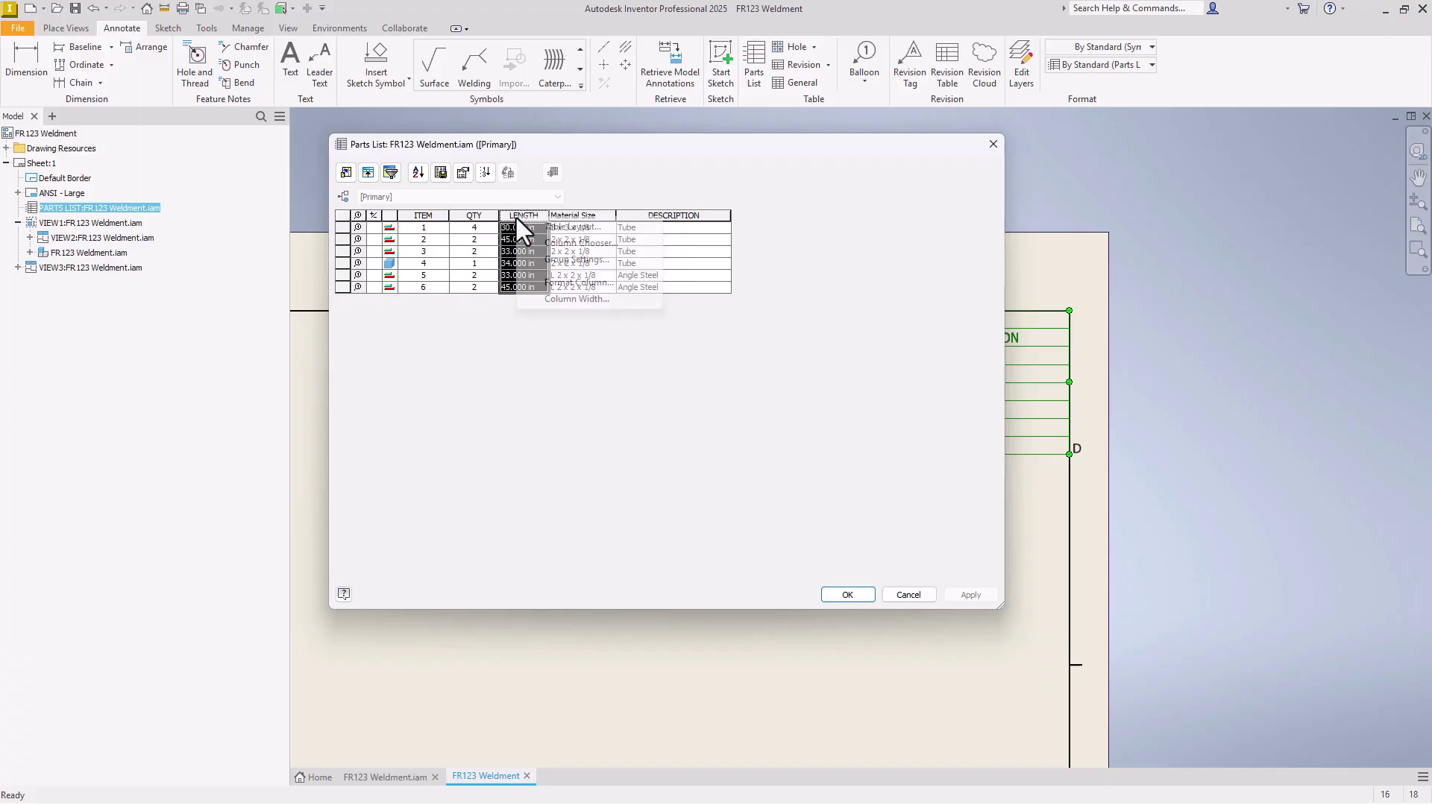
{"action": "left_click", "coordinate": [561, 284]}
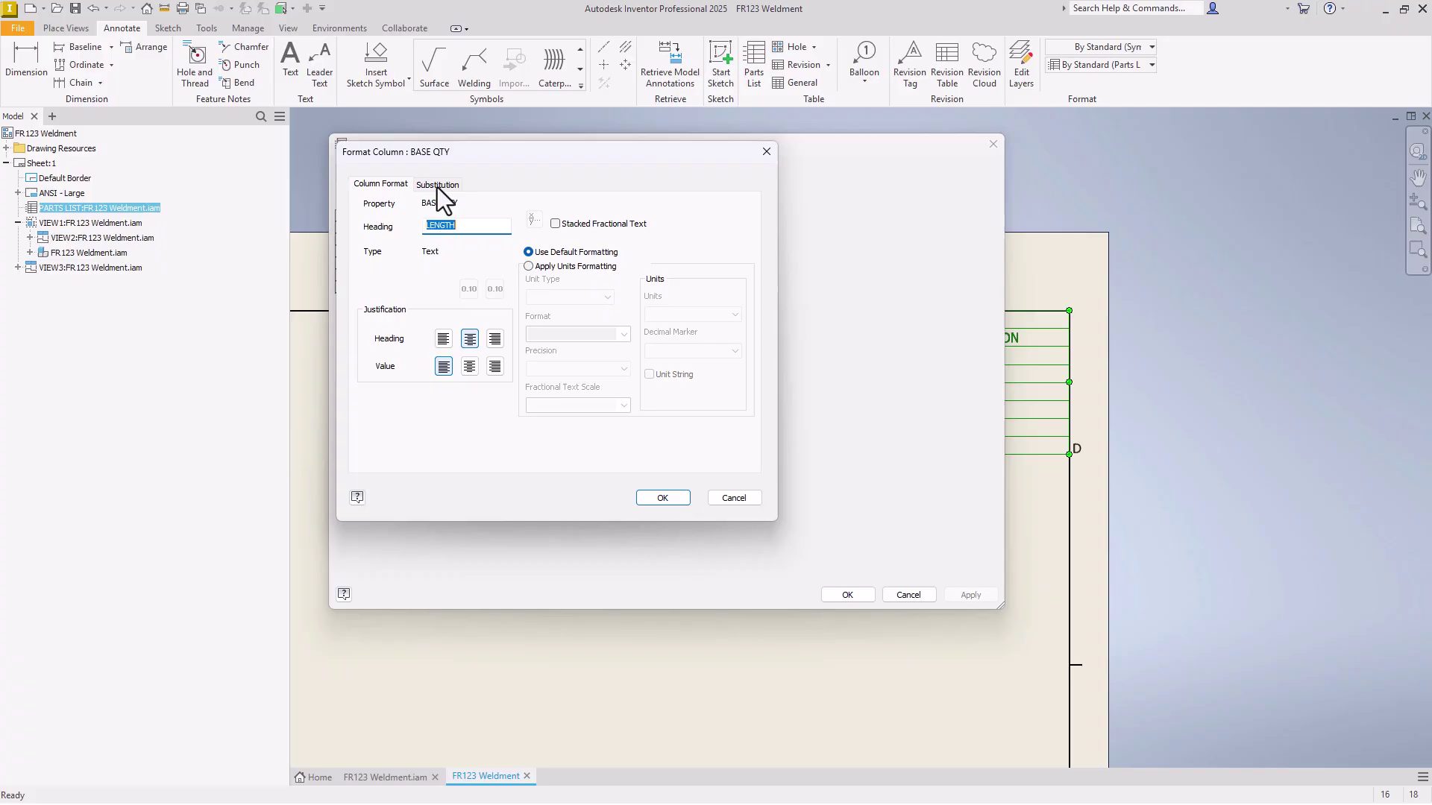
Apply units formatting to LENGTH as Fraction (Horizontal) at 1/16 precision and update the sheet.
{"action": "left_click", "coordinate": [529, 266]}
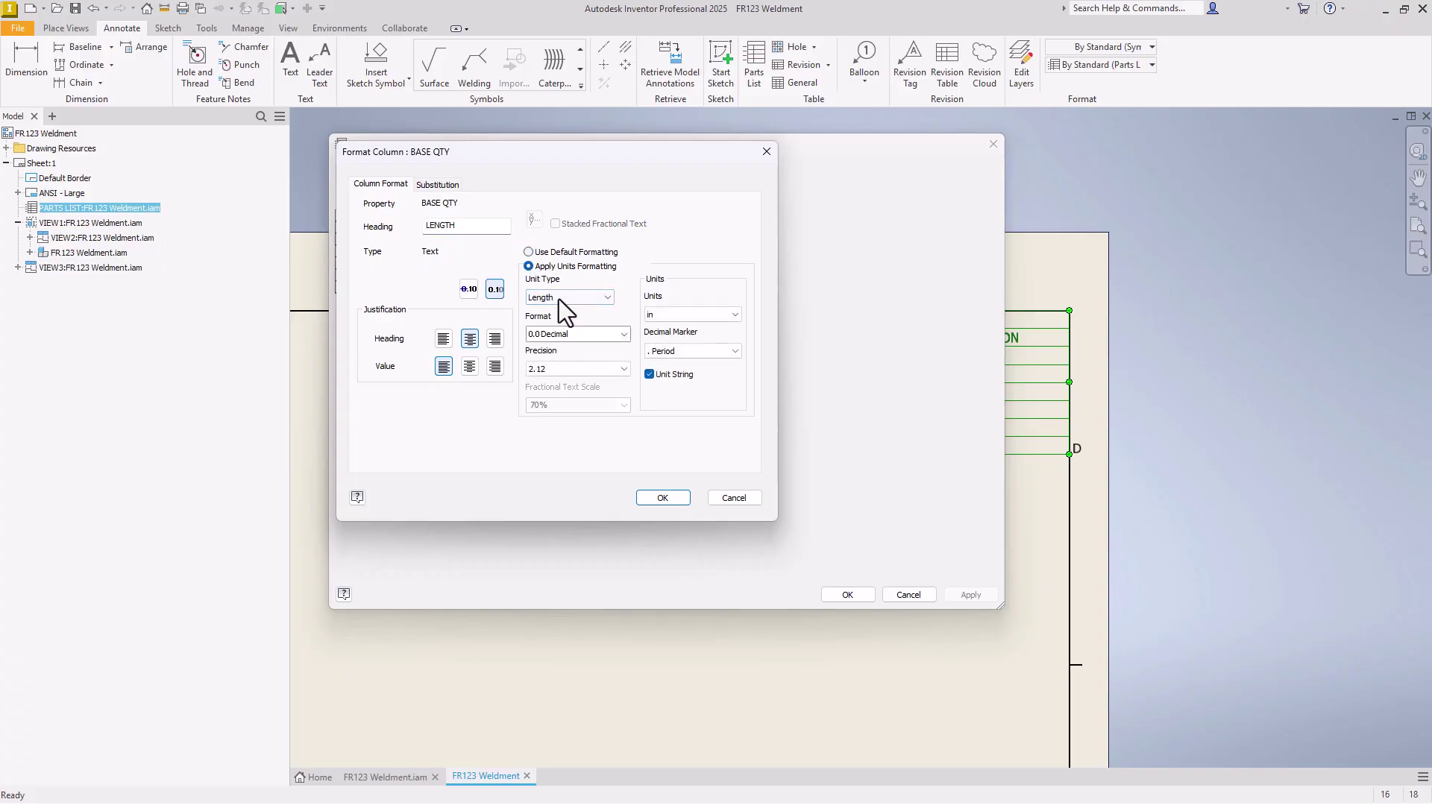
{"action": "left_click", "coordinate": [562, 336]}
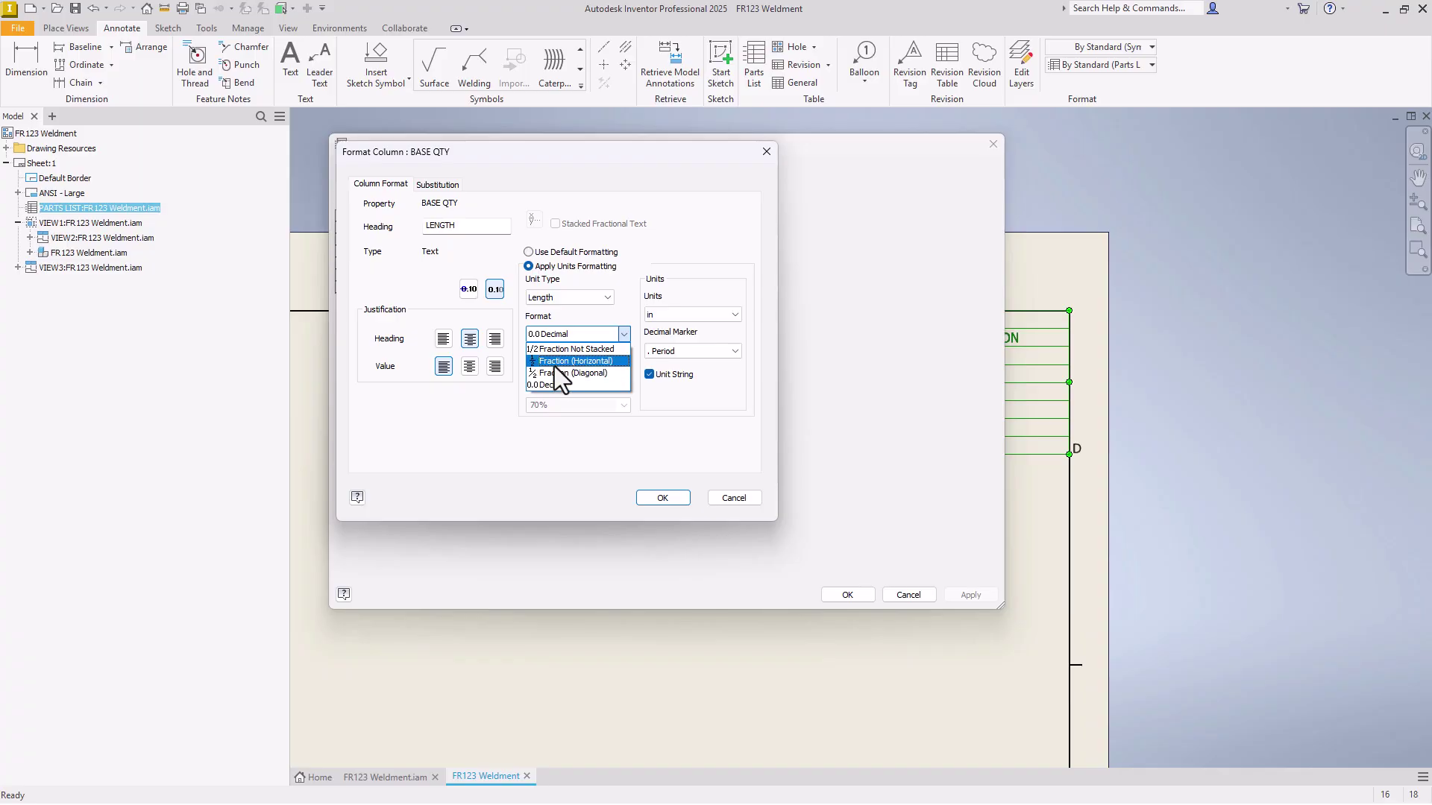
{"action": "left_click", "coordinate": [559, 363]}
{"action": "left_click", "coordinate": [555, 368]}
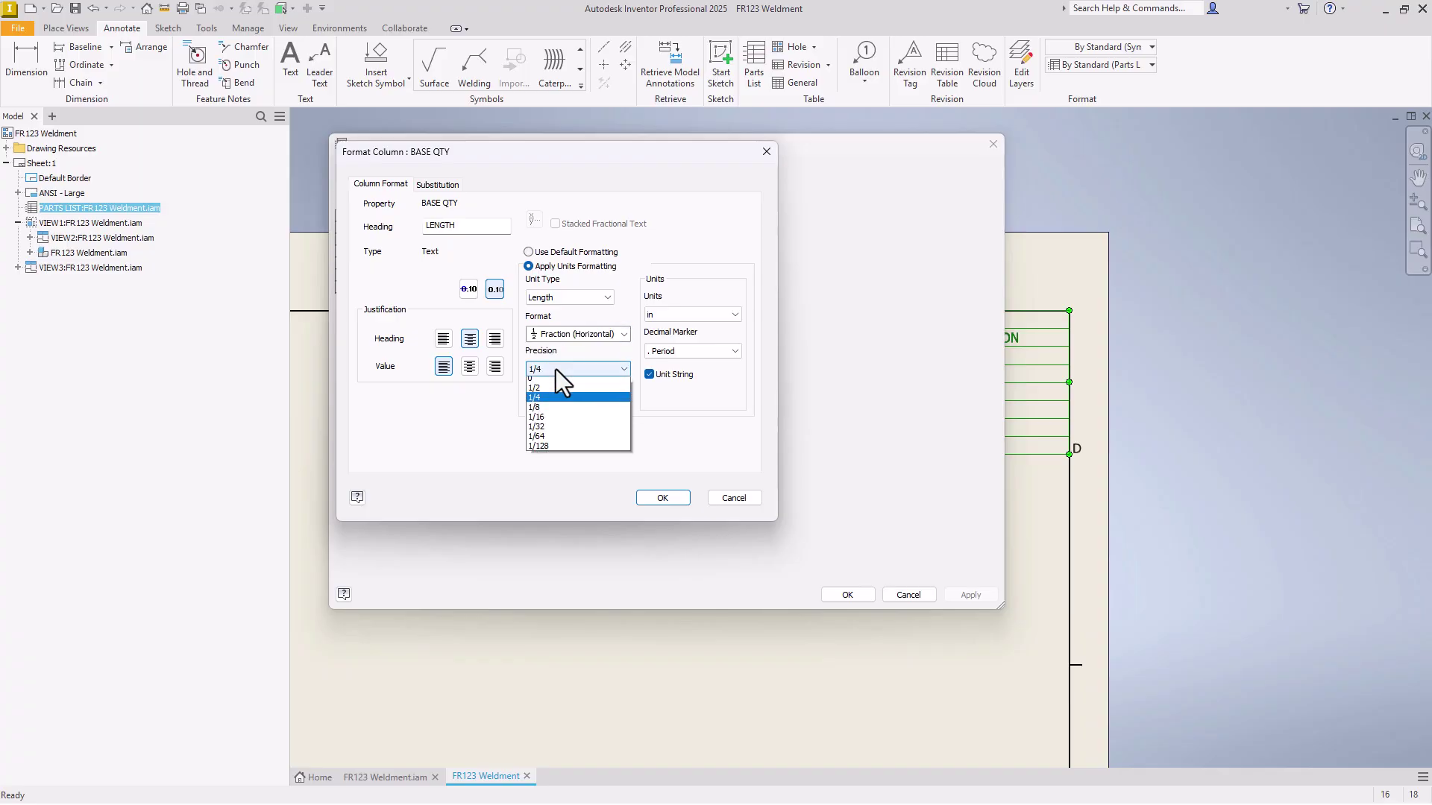
{"action": "left_click", "coordinate": [548, 423]}
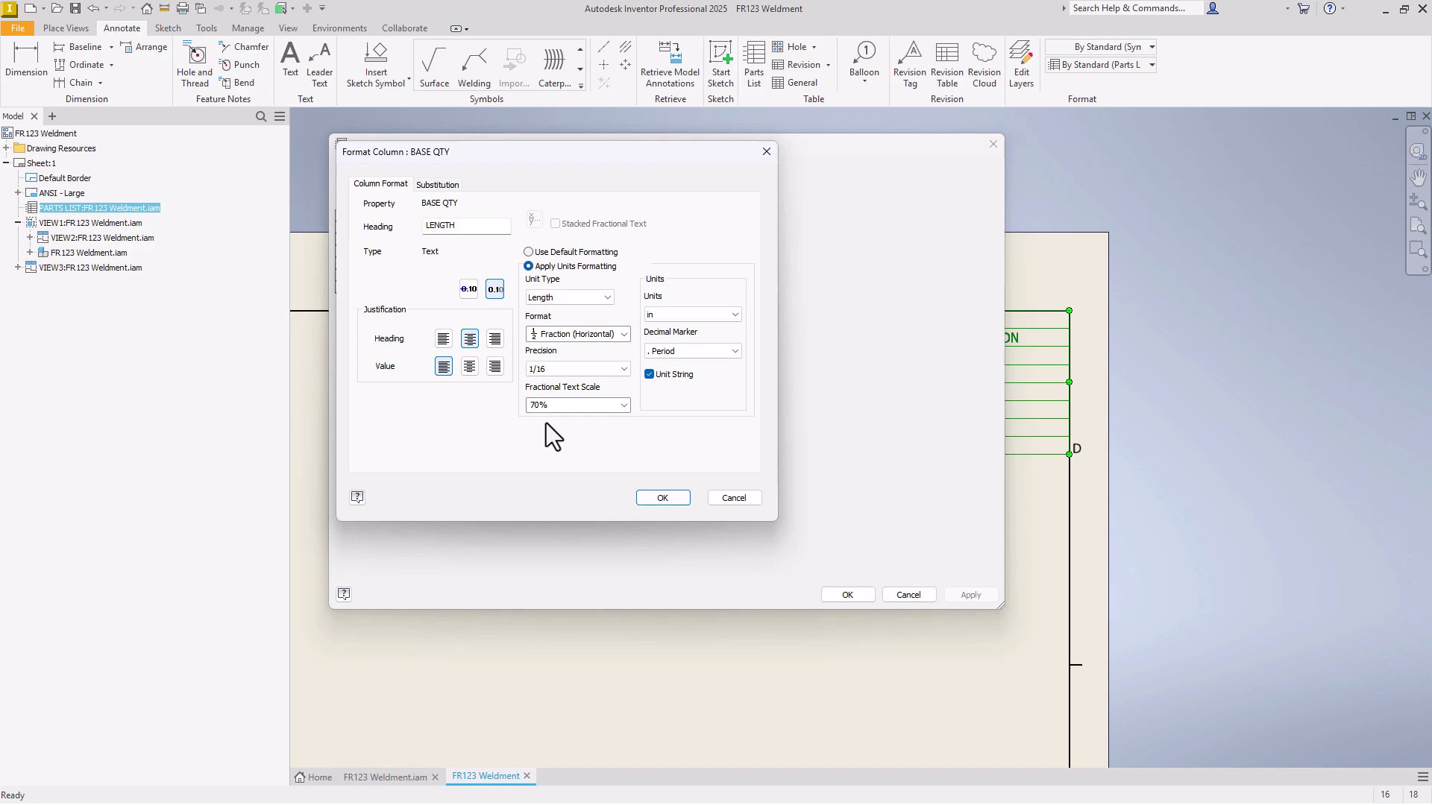
{"action": "left_click", "coordinate": [662, 498]}
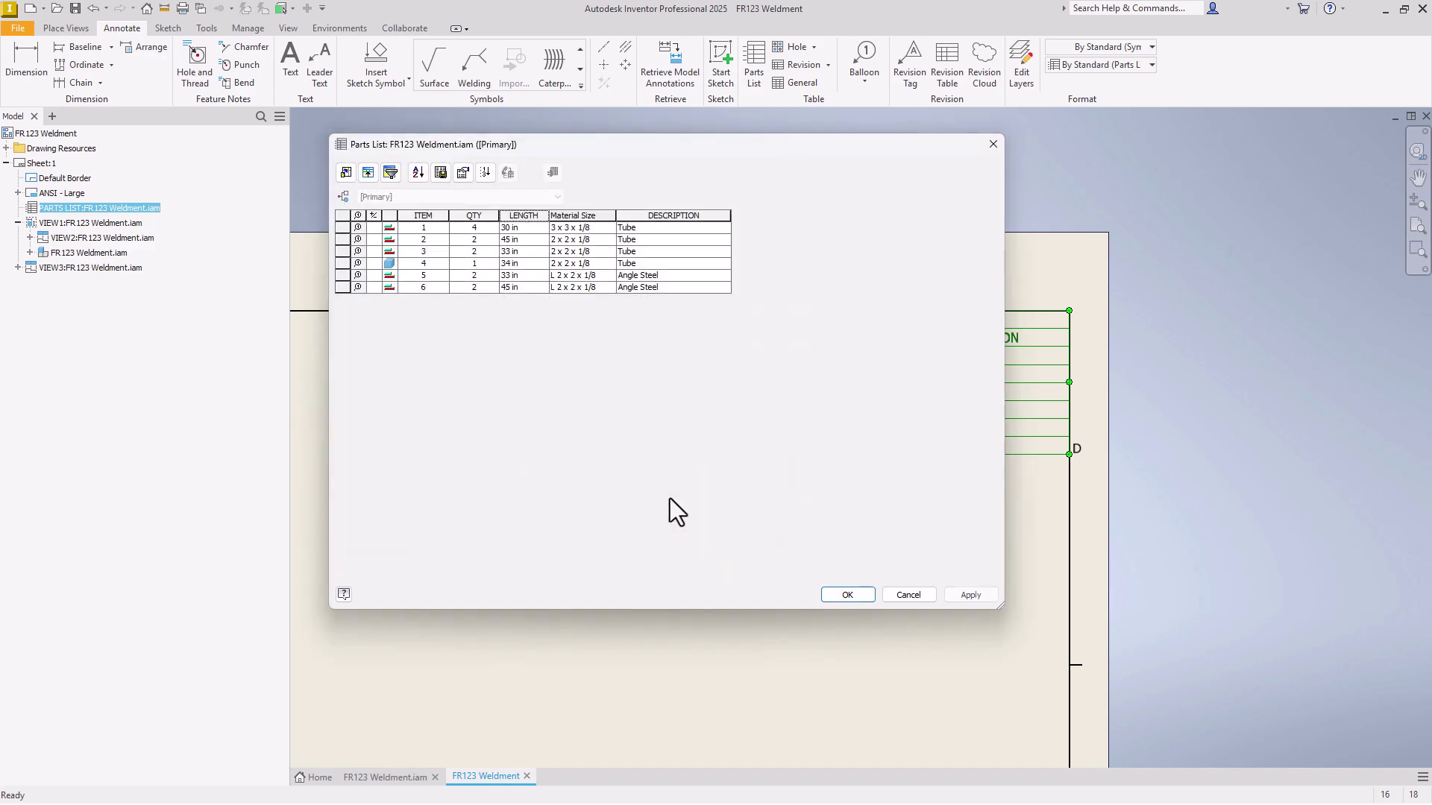
{"action": "left_click", "coordinate": [845, 595]}
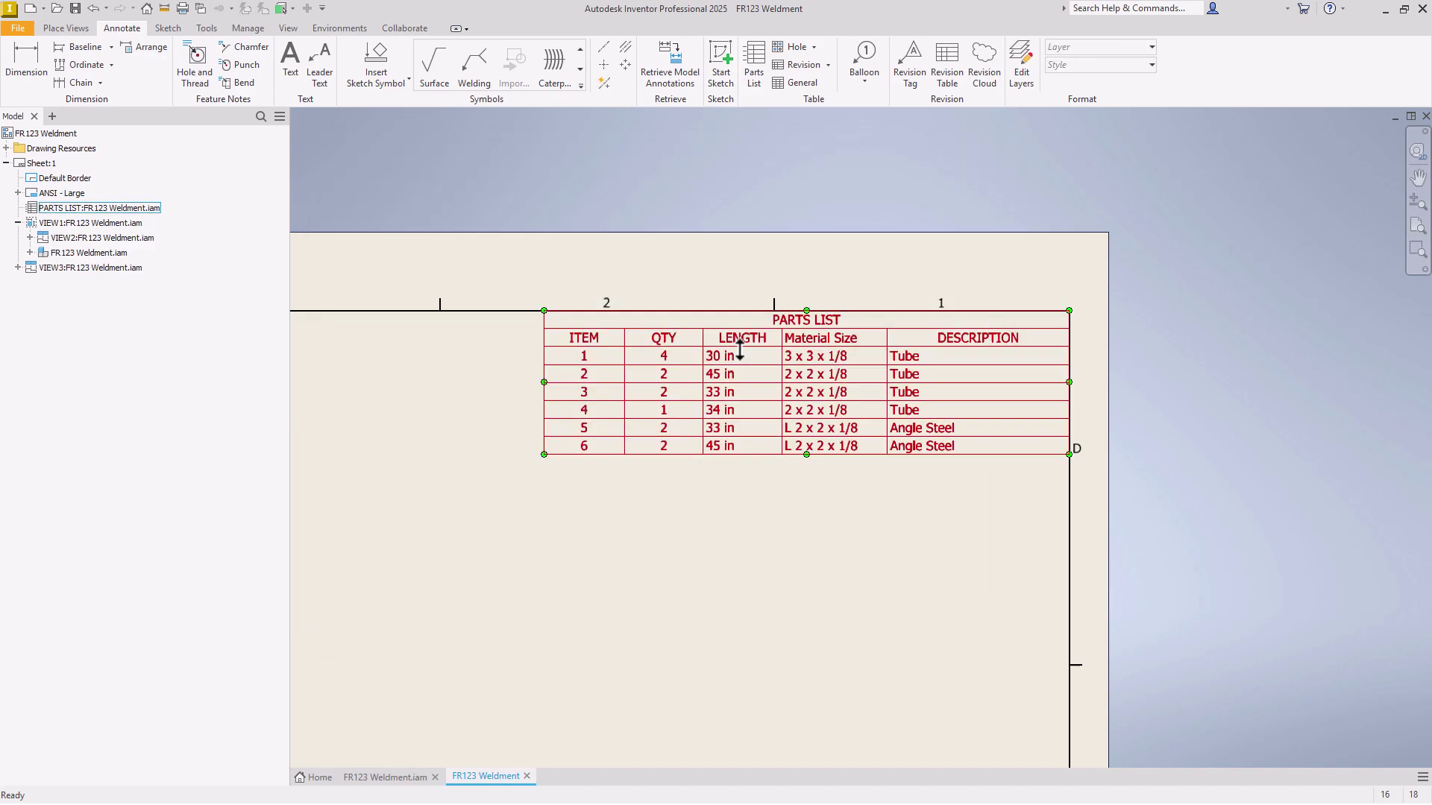
{"action": "scroll", "coordinate": [706, 337], "scroll_direction": "up", "scroll_amount": 3}
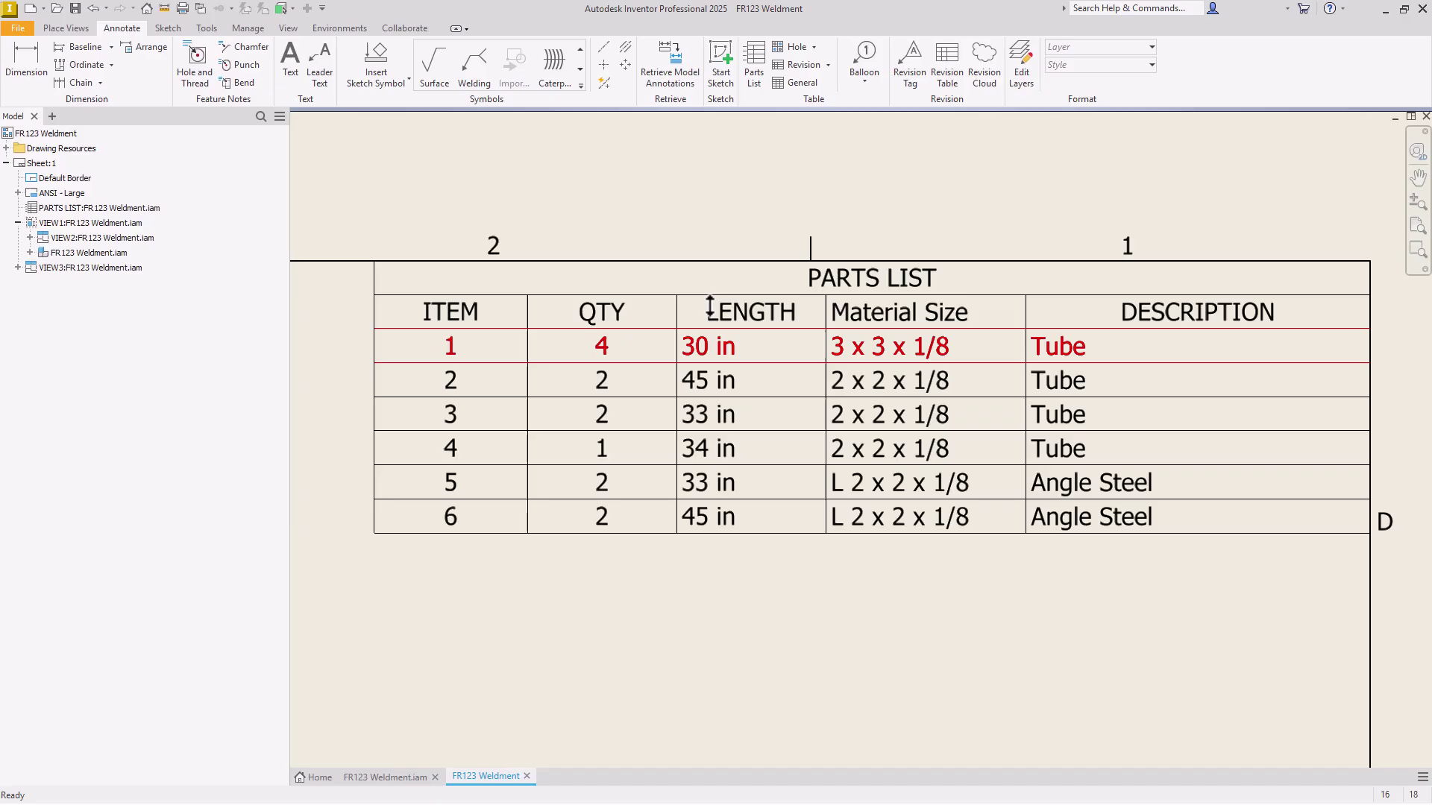
{"action": "left_click", "coordinate": [753, 331]}
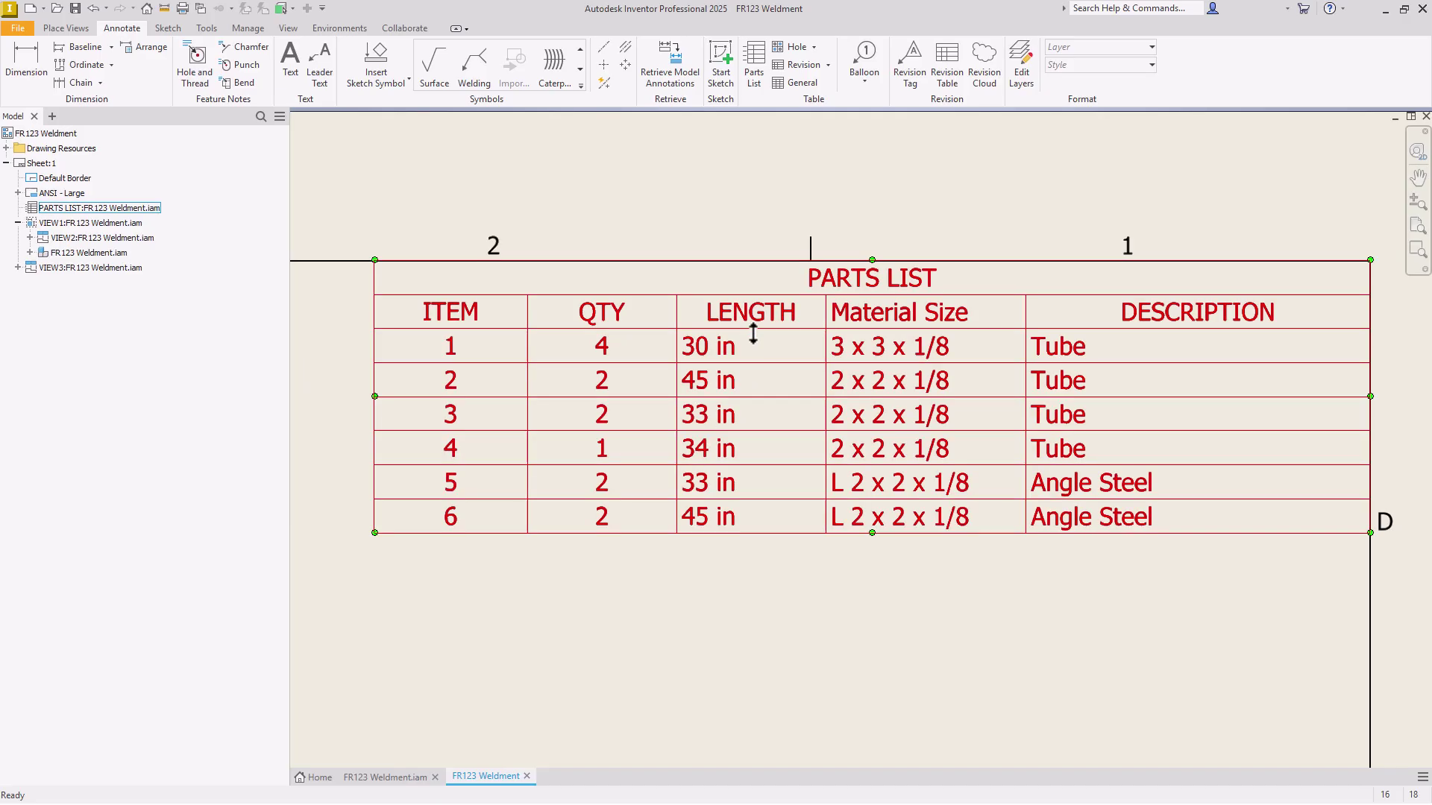
{"action": "right_click", "coordinate": [753, 331]}
{"action": "left_click", "coordinate": [799, 444]}
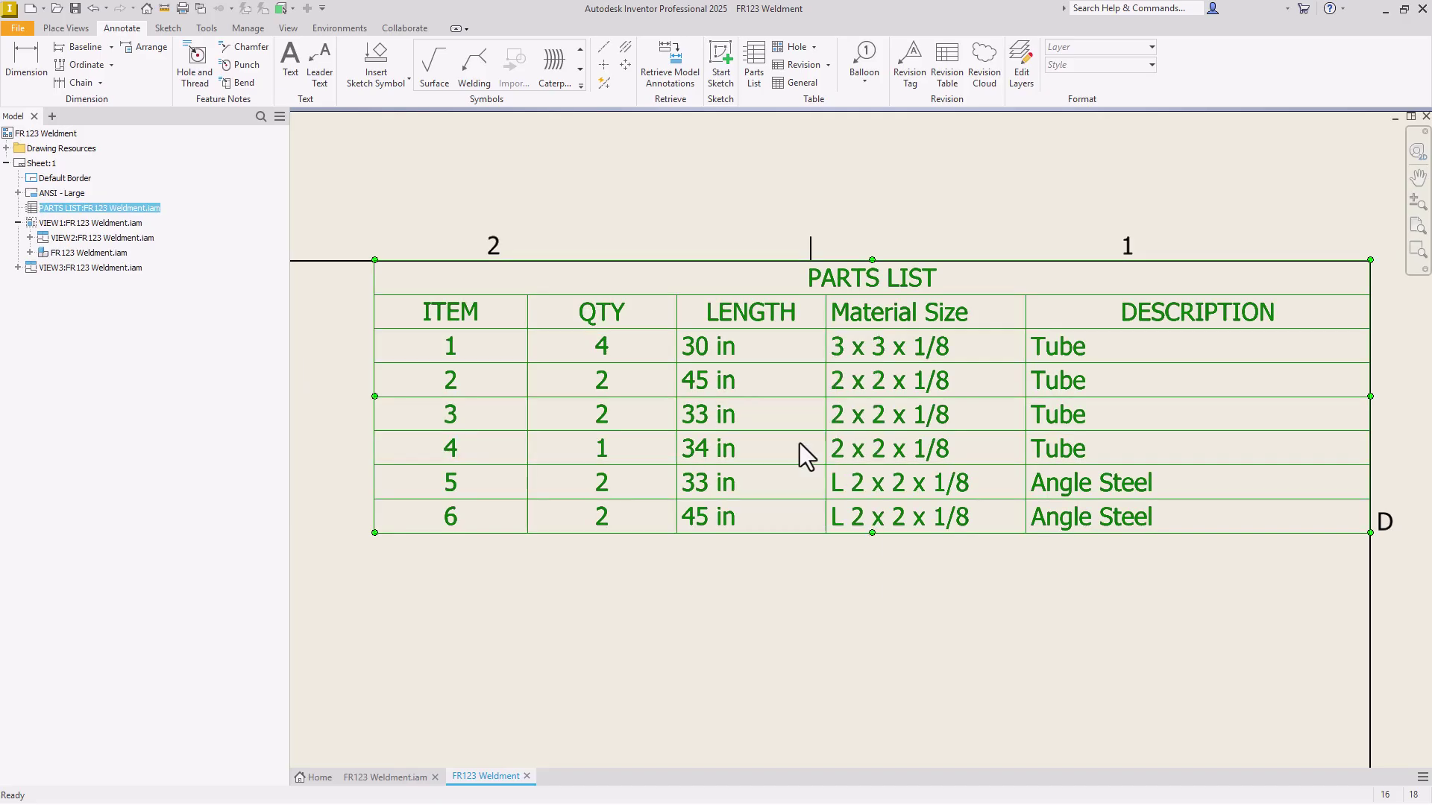
{"action": "left_click", "coordinate": [515, 209]}
{"action": "right_click", "coordinate": [519, 210]}
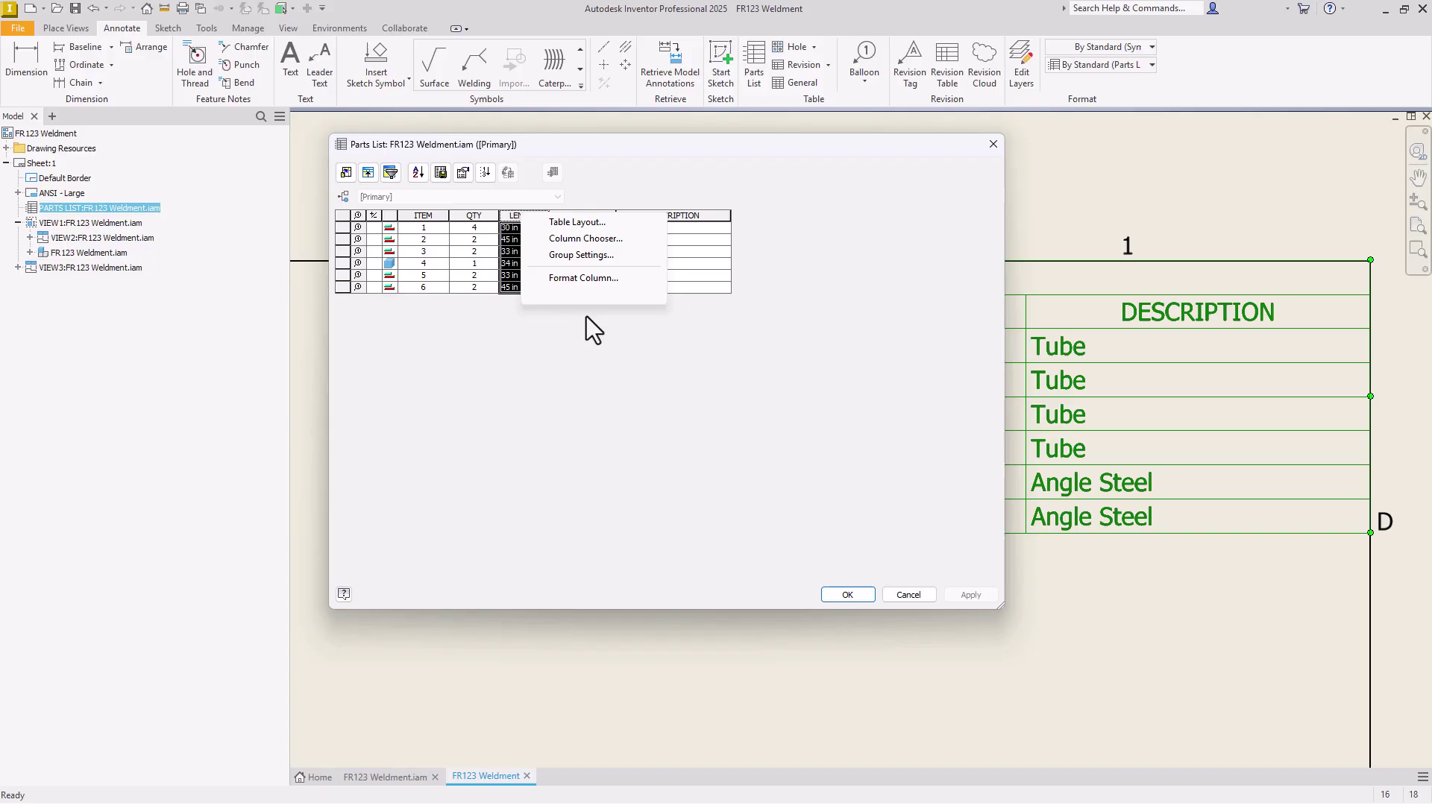
{"action": "left_click", "coordinate": [584, 279]}
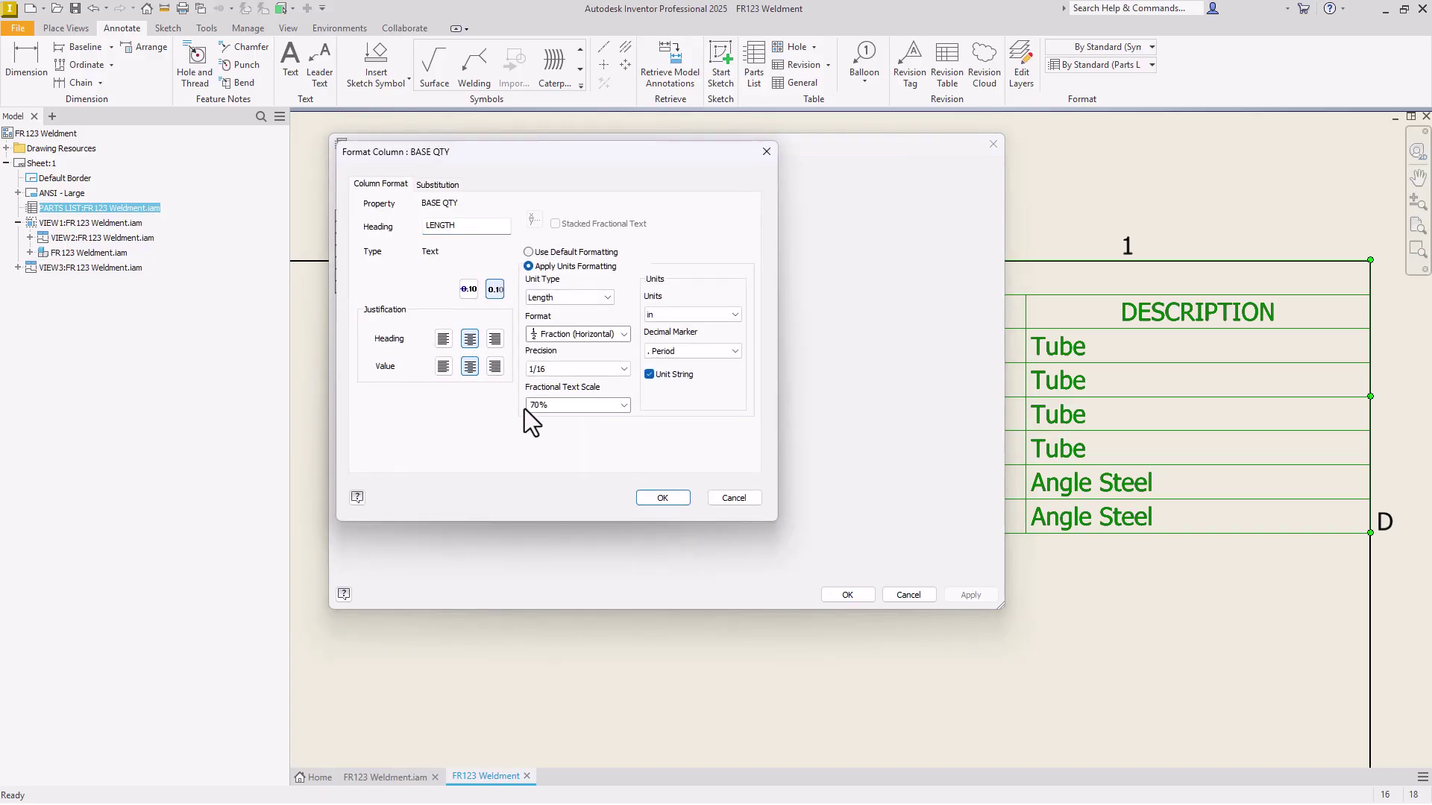
{"action": "left_click", "coordinate": [661, 498]}
{"action": "left_click", "coordinate": [848, 595]}
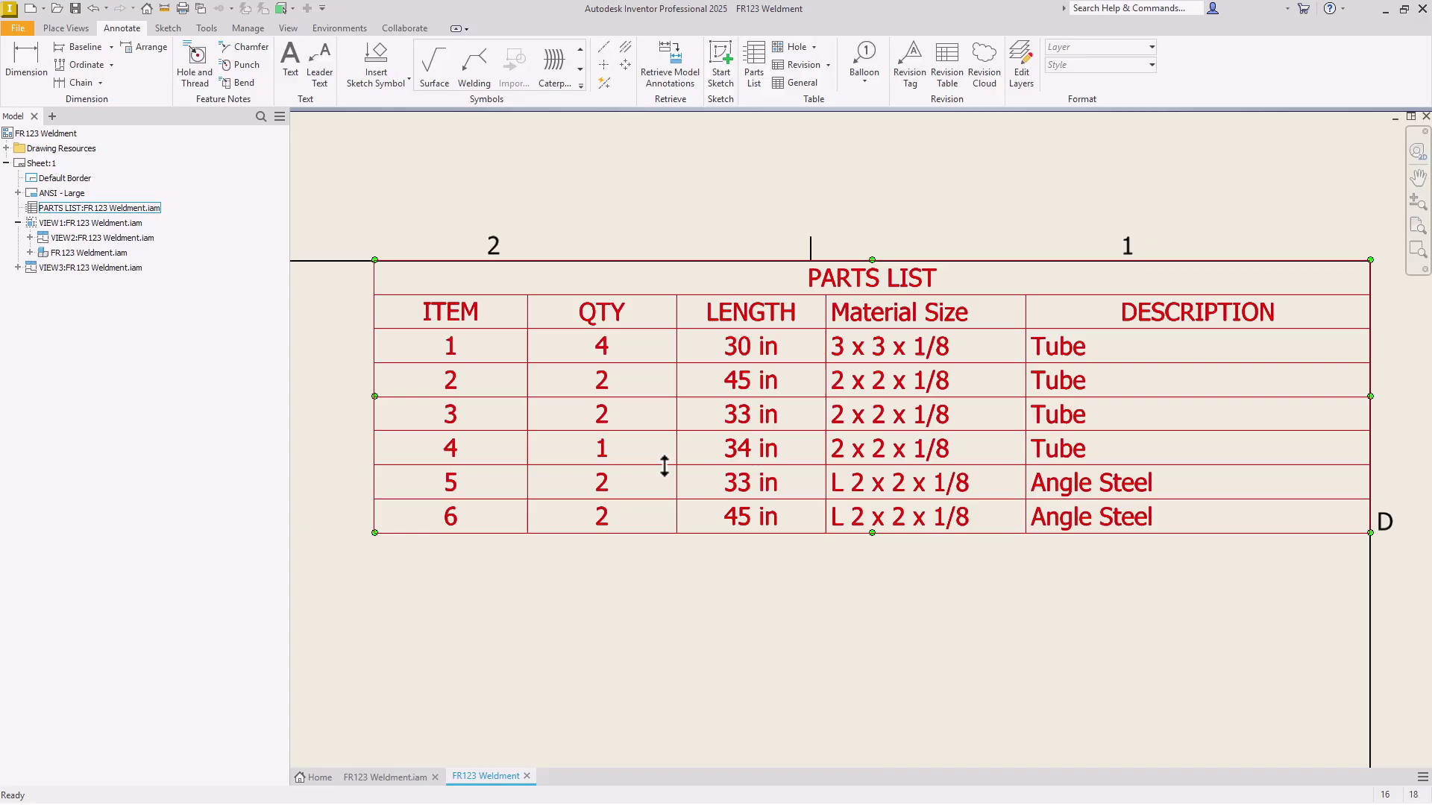
{"action": "key", "text": "Escape"}
{"action": "left_click", "coordinate": [475, 305]}
{"action": "key", "text": "Escape"}
{"action": "left_click", "coordinate": [938, 314]}
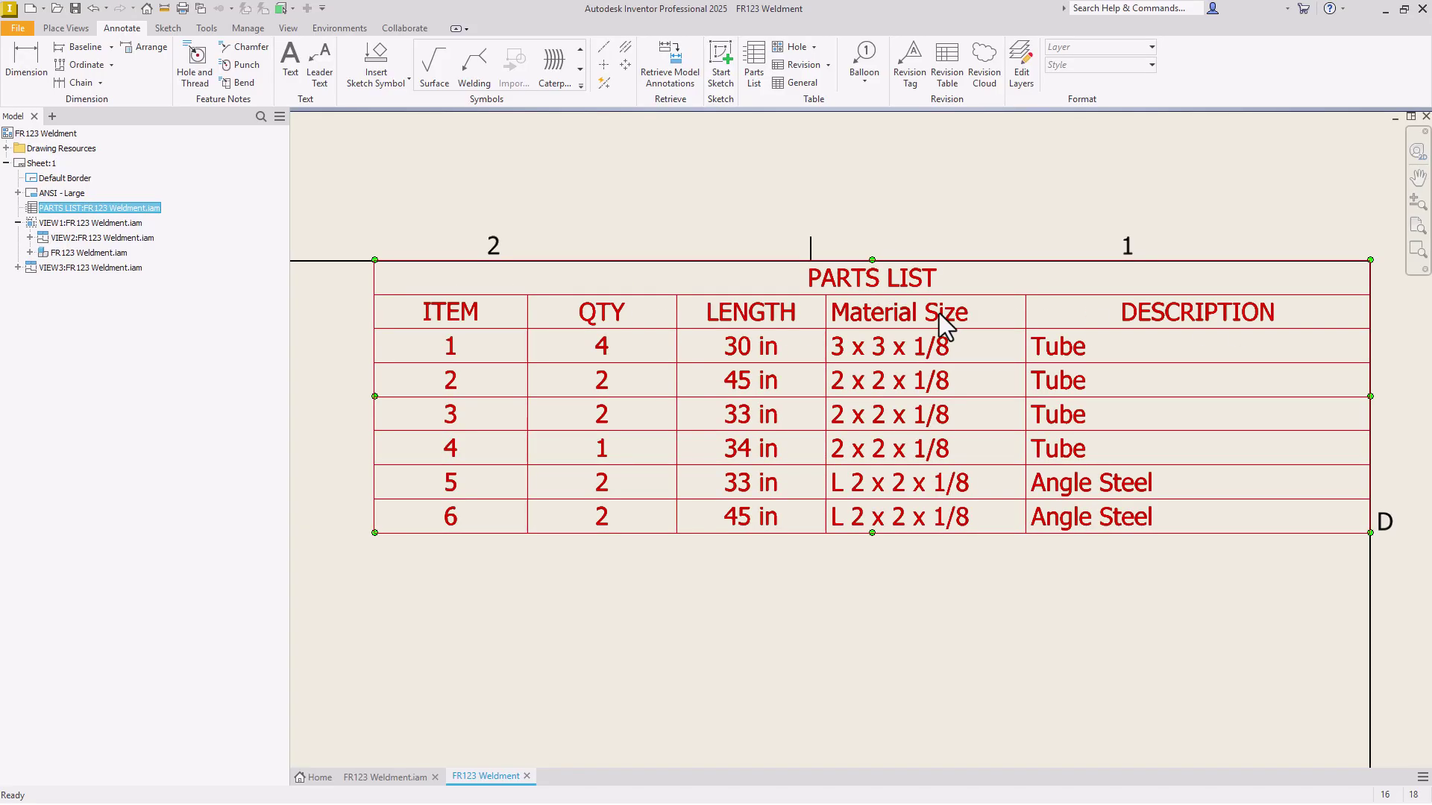
Retype the Material Size heading as 'MATERIAL SIZE' and apply it to the sheet's parts list.
{"action": "right_click", "coordinate": [938, 313]}
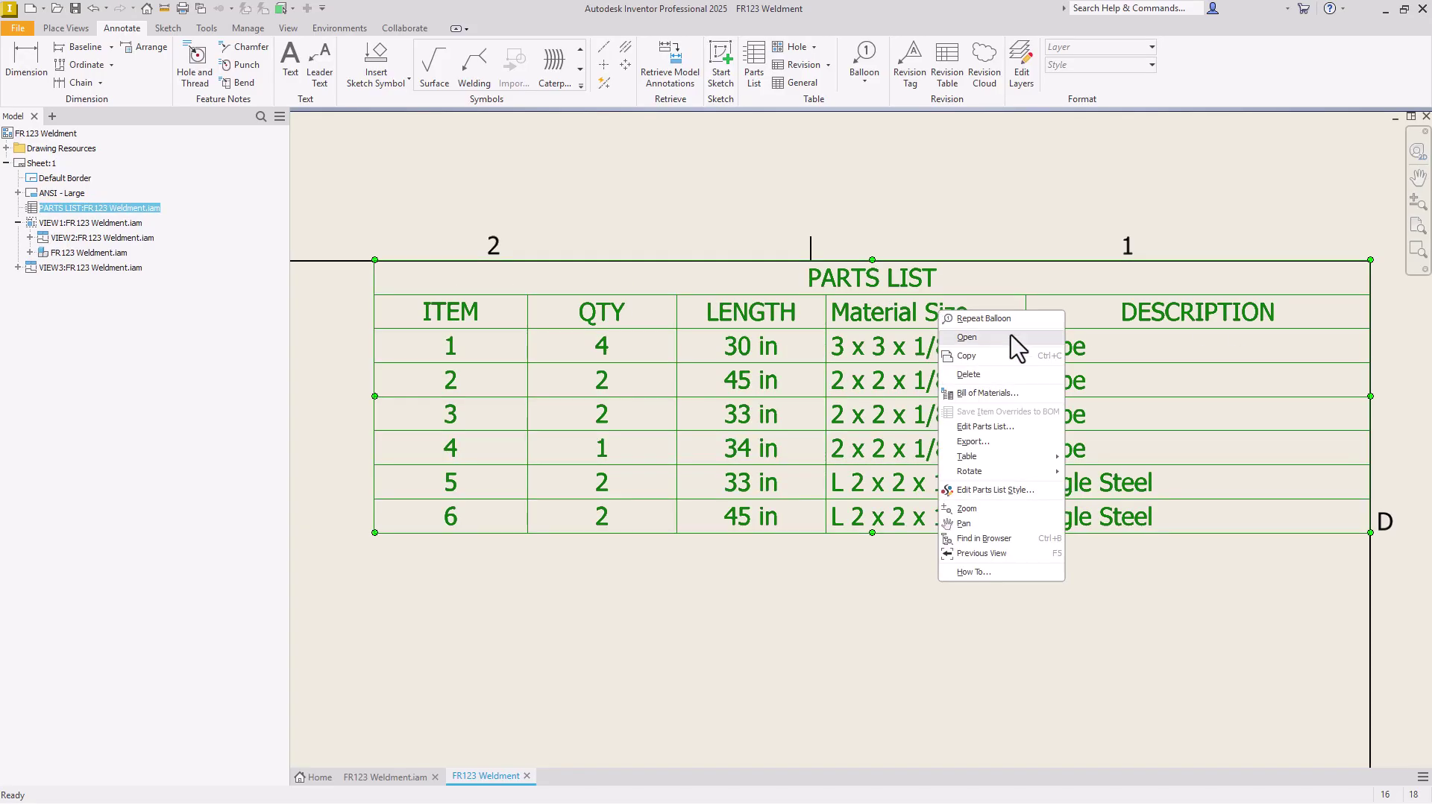
{"action": "left_click", "coordinate": [985, 427]}
{"action": "right_click", "coordinate": [582, 217]}
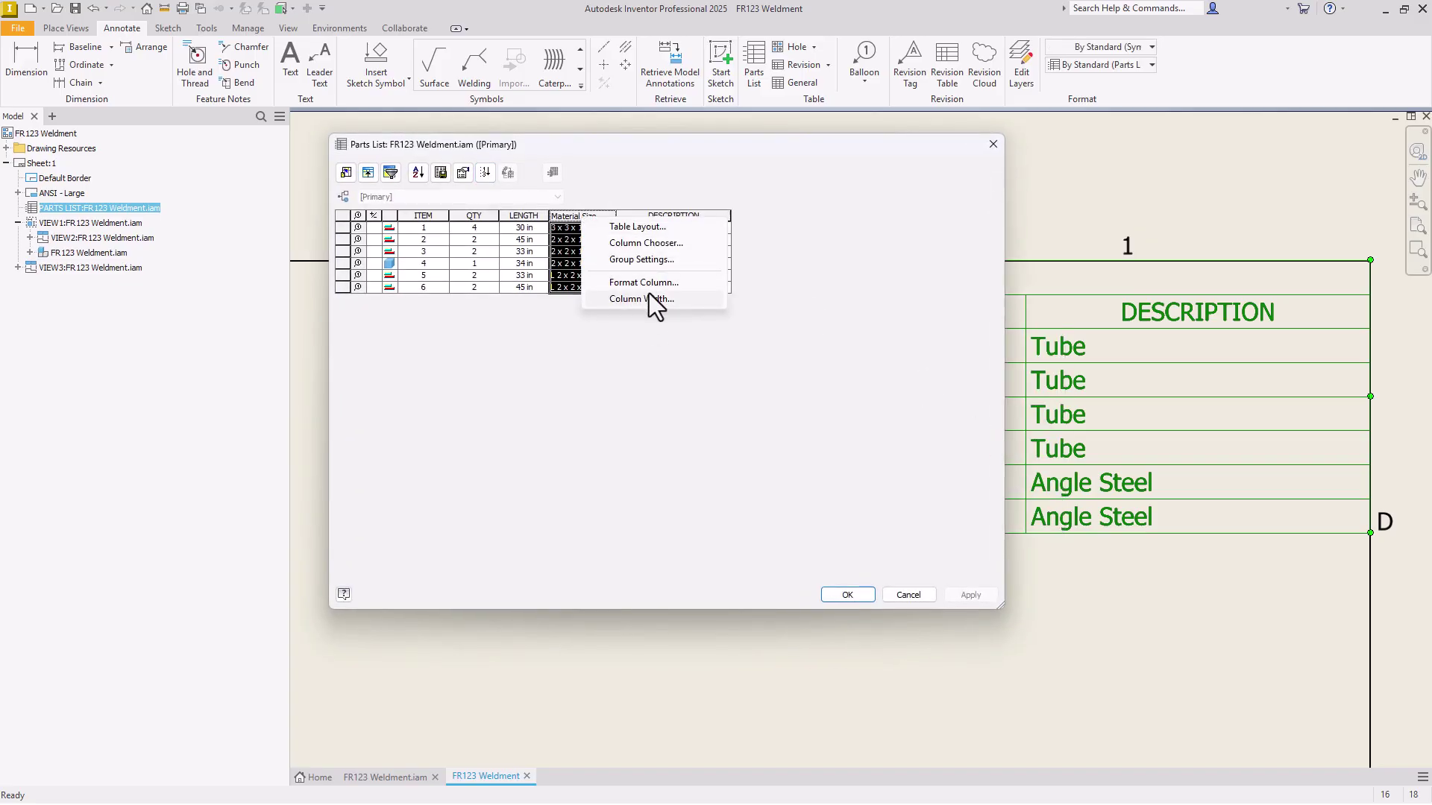
{"action": "left_click", "coordinate": [649, 283]}
{"action": "type", "text": "MA"}
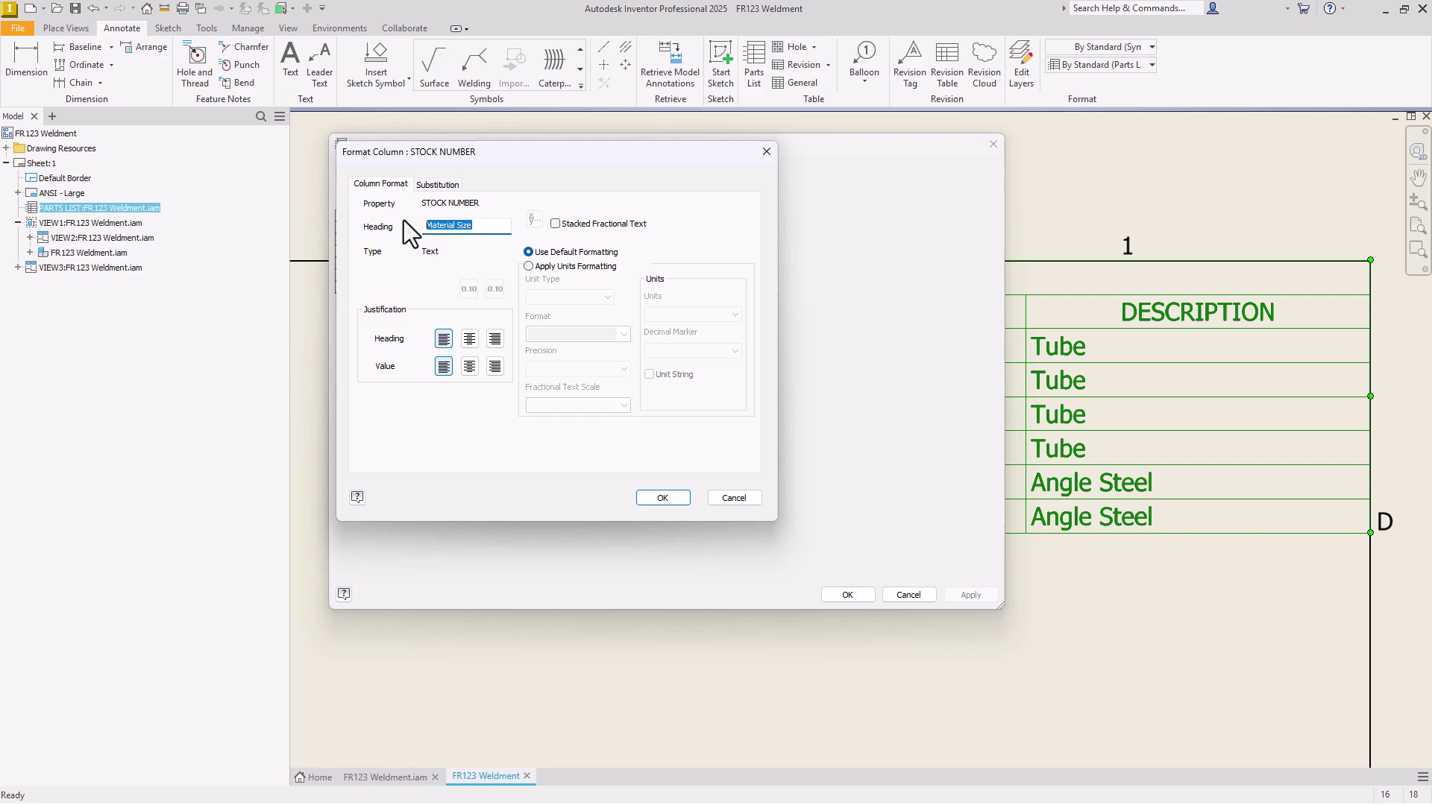
{"action": "type", "text": "TERIAL SIZE"}
{"action": "left_click", "coordinate": [664, 498]}
{"action": "left_click", "coordinate": [850, 597]}
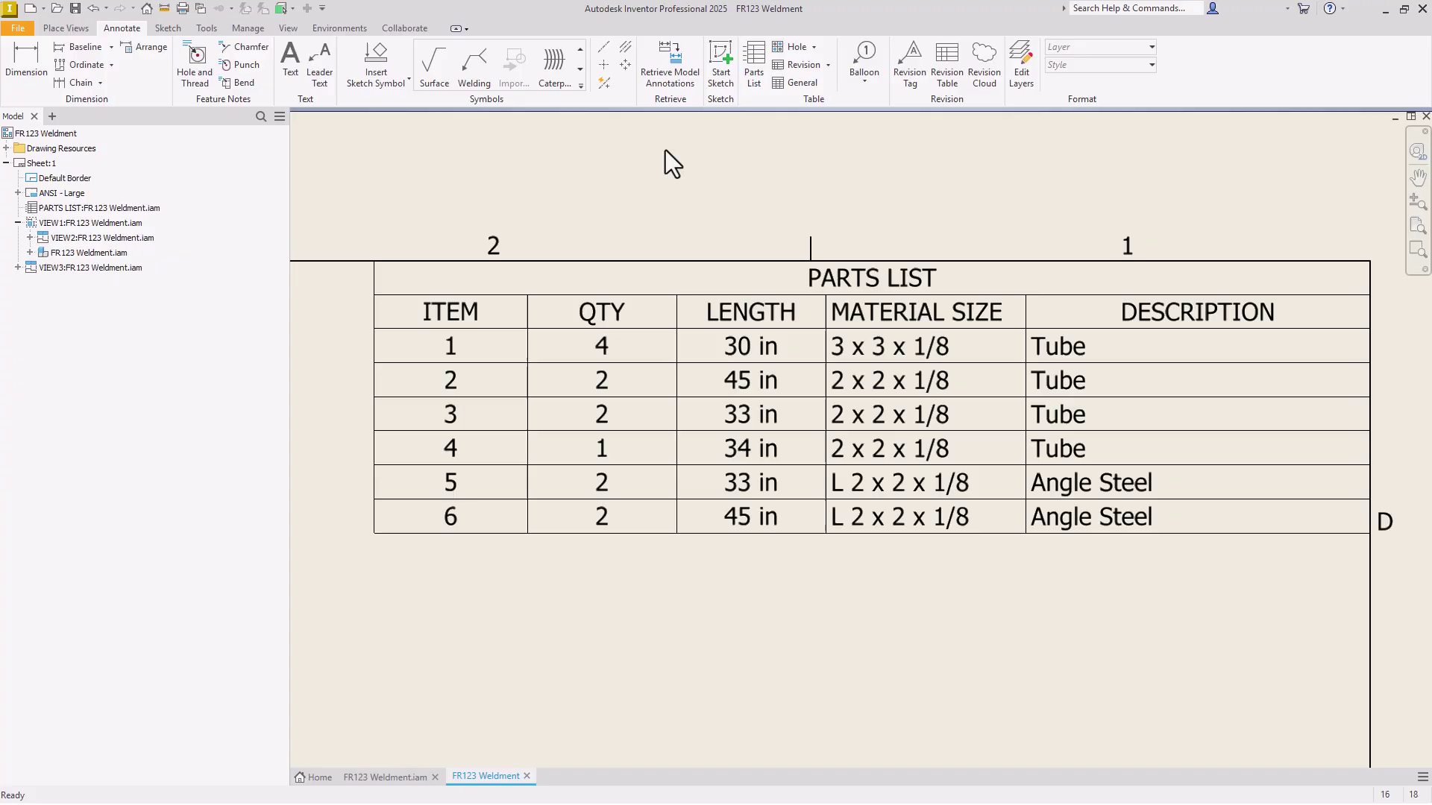
{"action": "scroll", "coordinate": [666, 152], "scroll_direction": "down", "scroll_amount": 2}
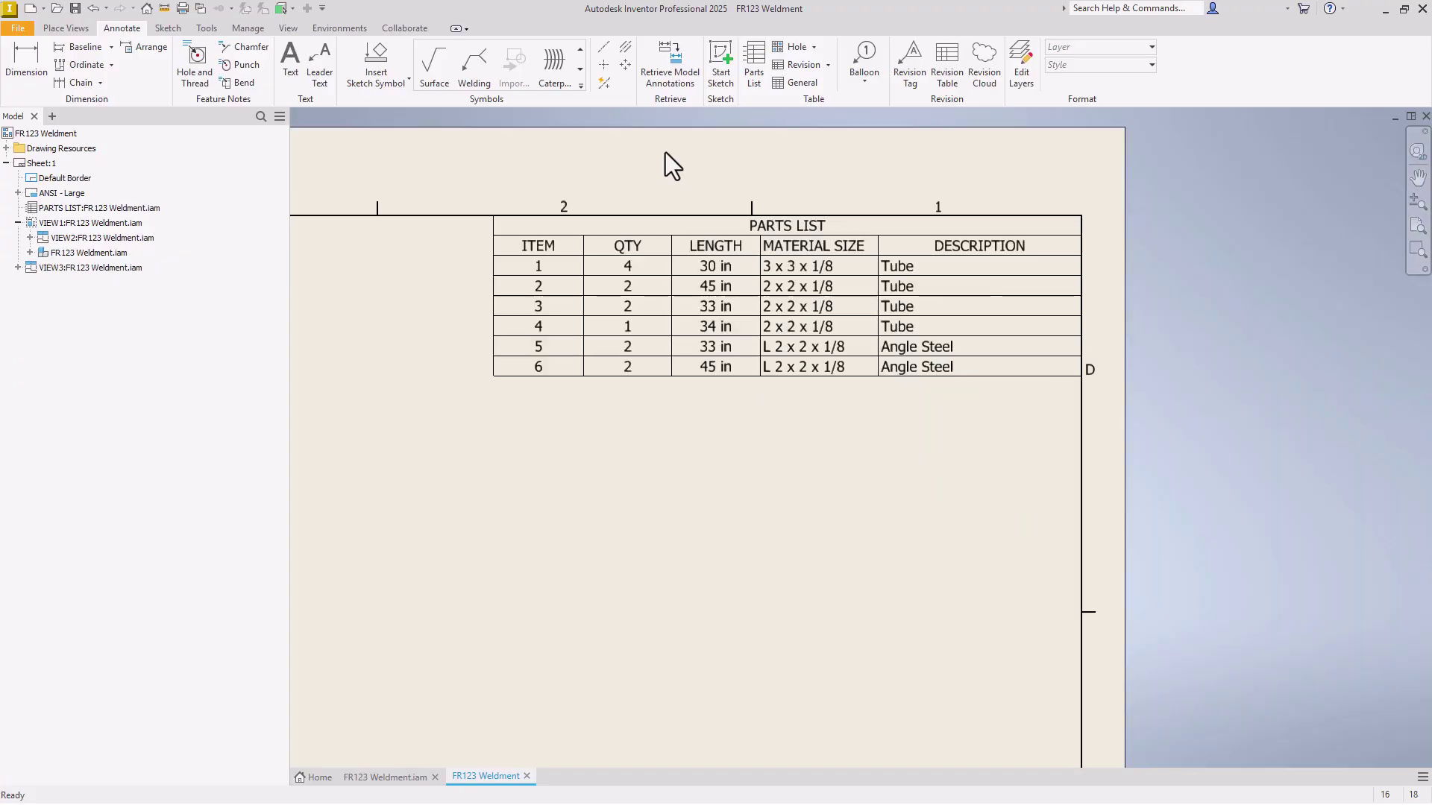
{"action": "left_click", "coordinate": [623, 304]}
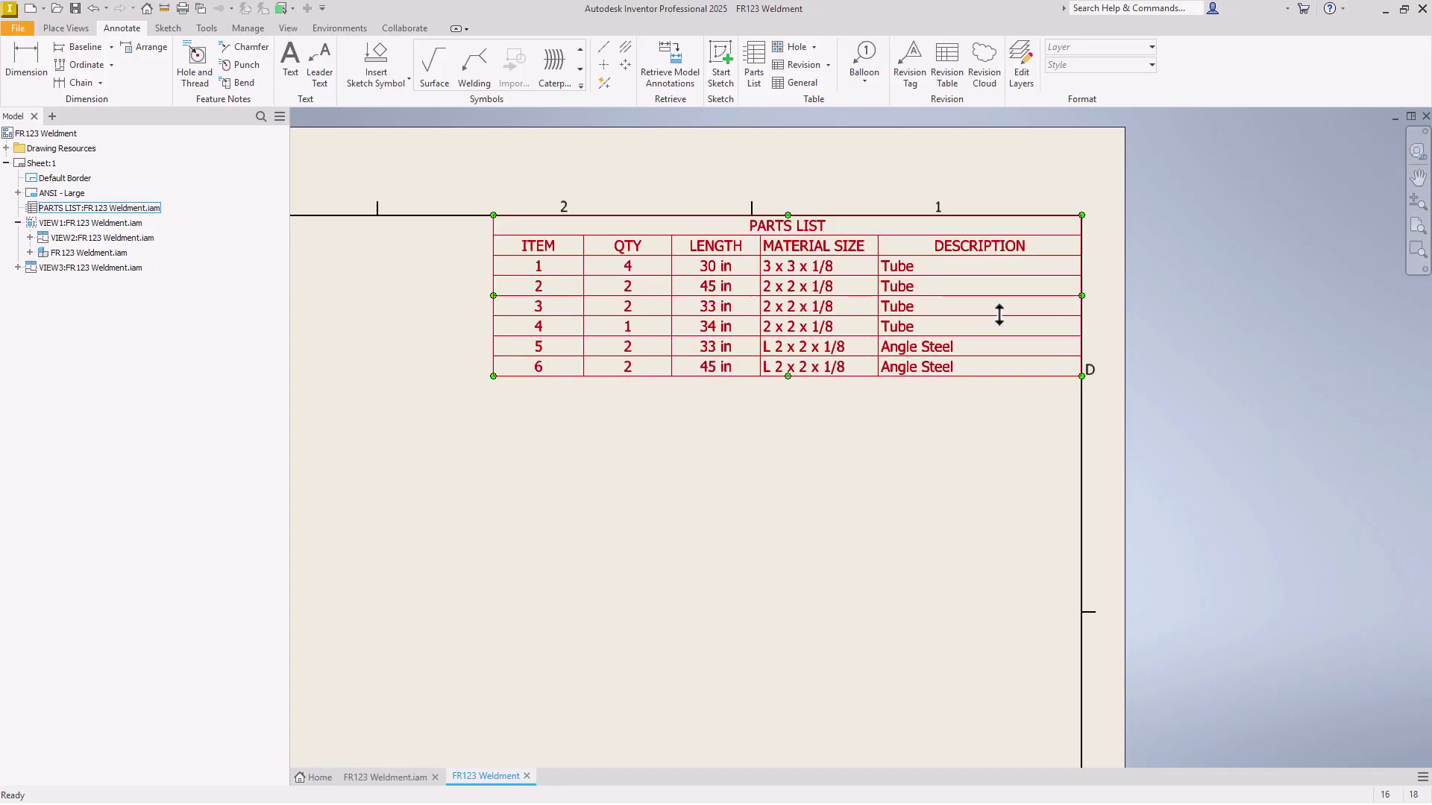
{"action": "left_click", "coordinate": [781, 512]}
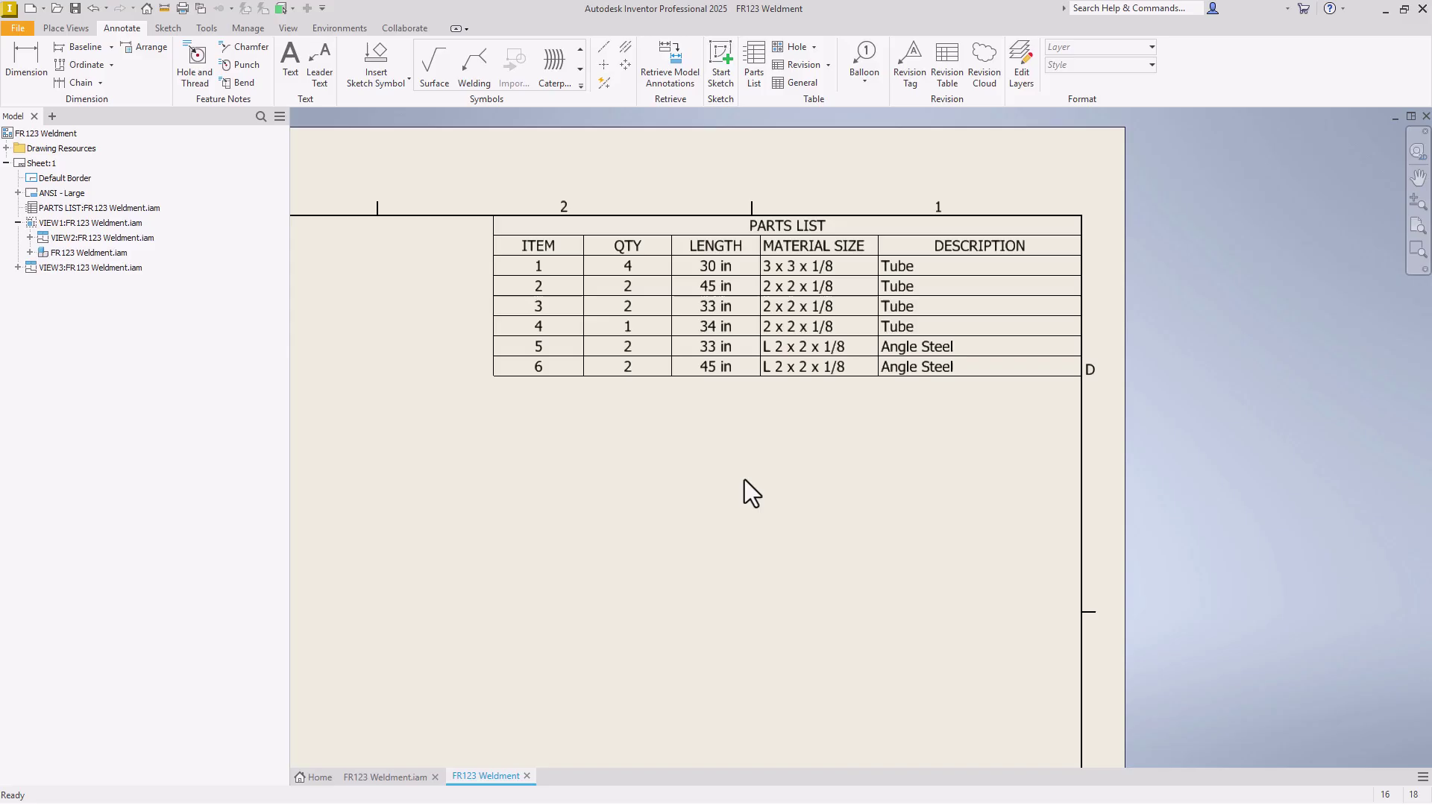
Insert a new parts list from the drawing view and place it below the first one.
{"action": "left_click", "coordinate": [754, 63]}
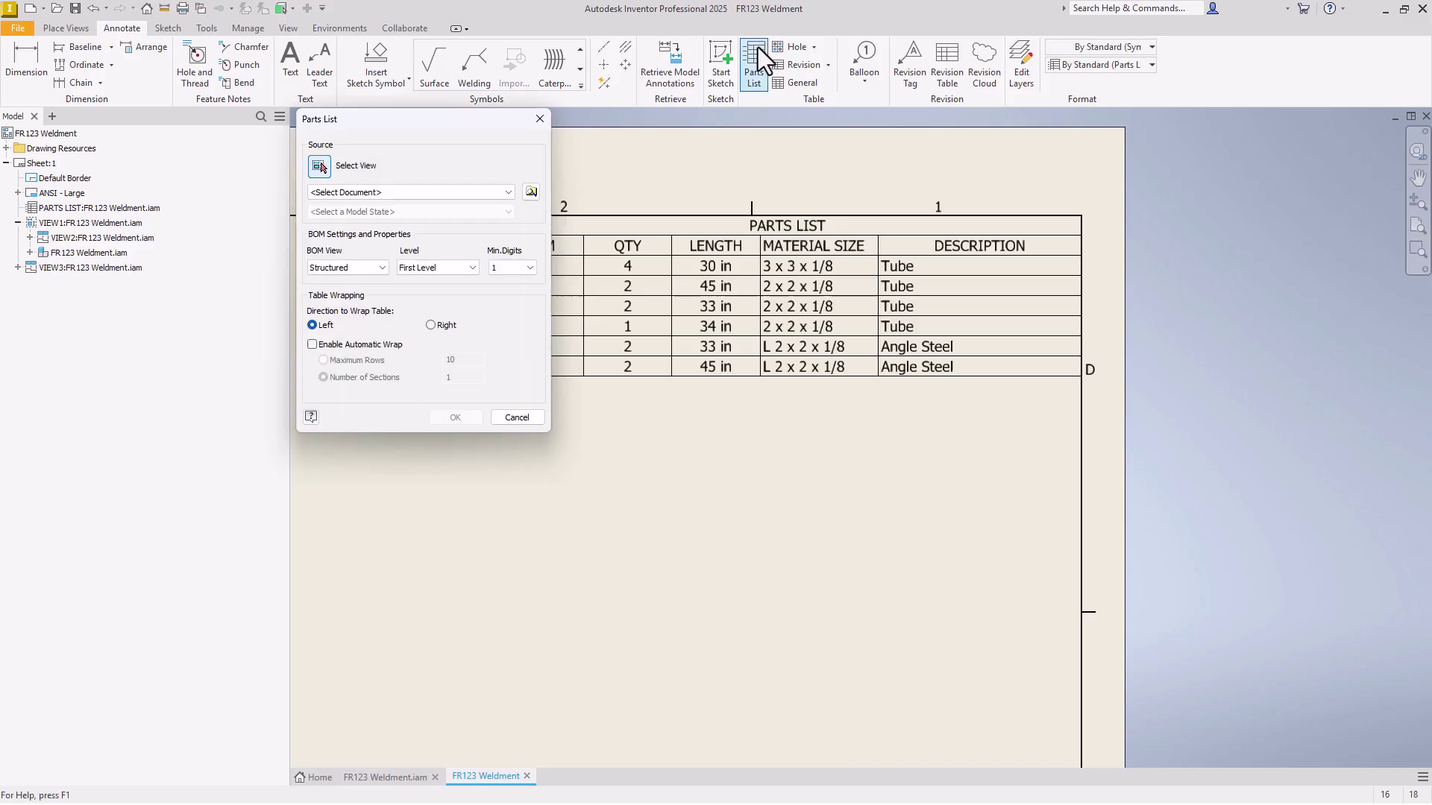
{"action": "scroll", "coordinate": [607, 448], "scroll_direction": "down", "scroll_amount": 5}
{"action": "left_click", "coordinate": [496, 702]}
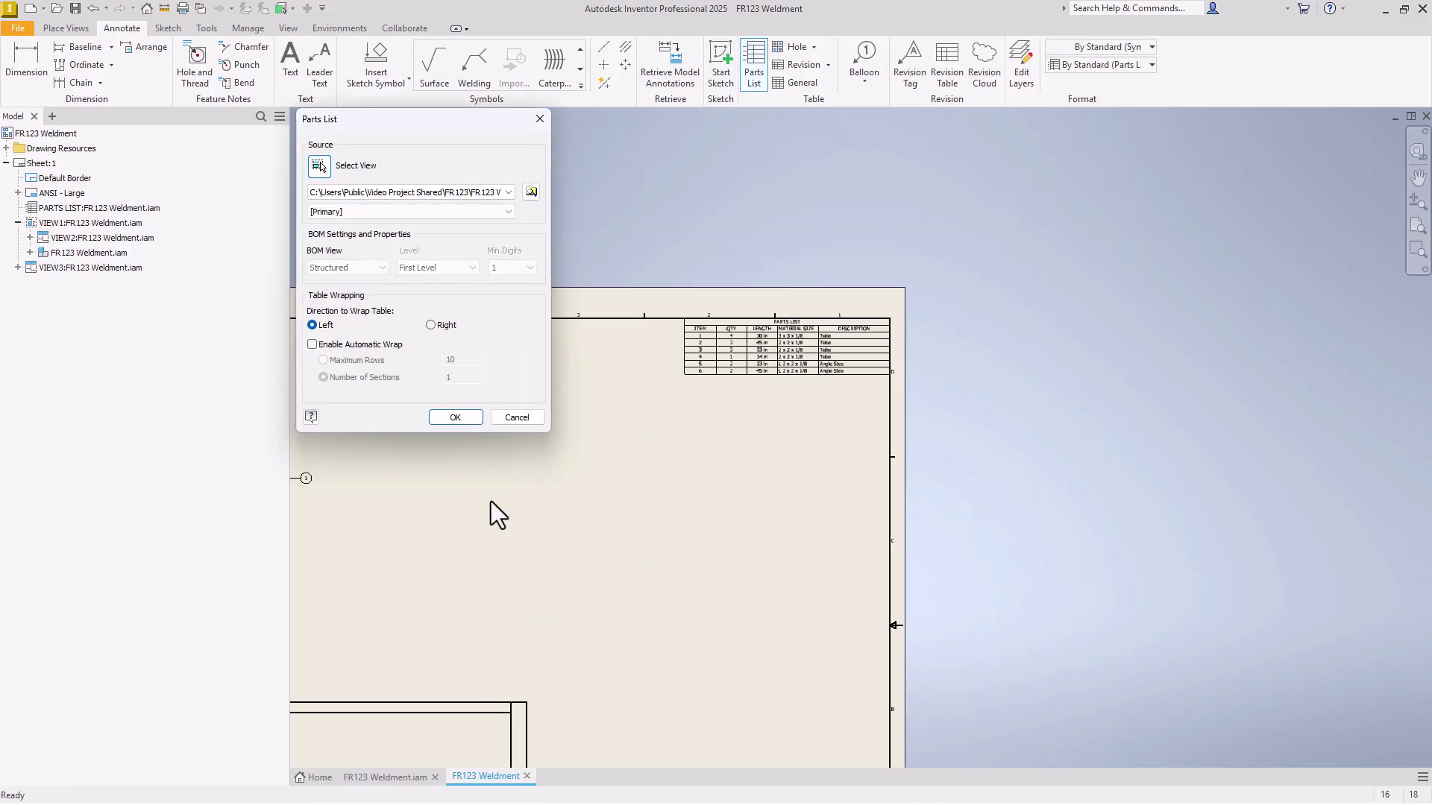
{"action": "left_click", "coordinate": [456, 418]}
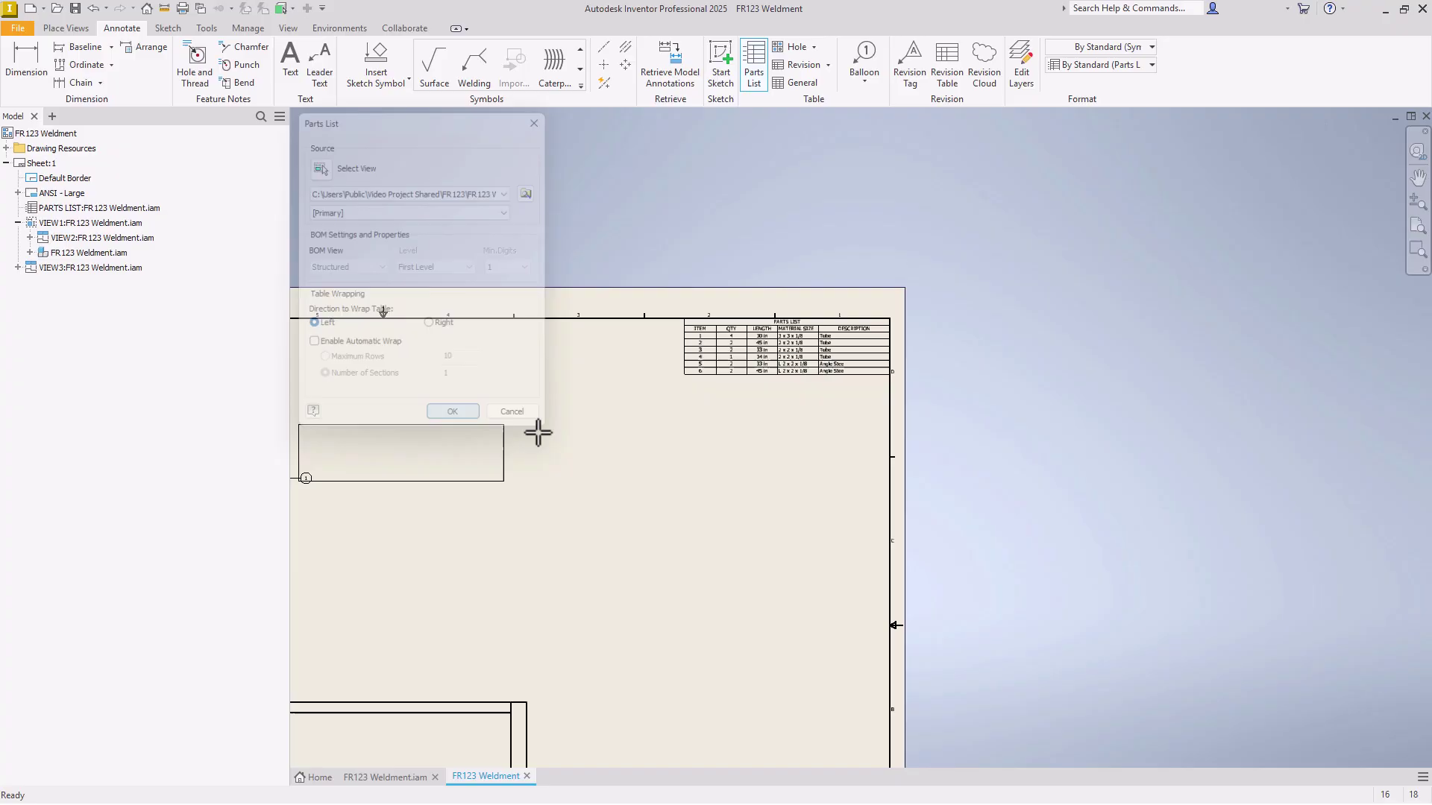
{"action": "left_click", "coordinate": [893, 409]}
{"action": "scroll", "coordinate": [859, 418], "scroll_direction": "up", "scroll_amount": 5}
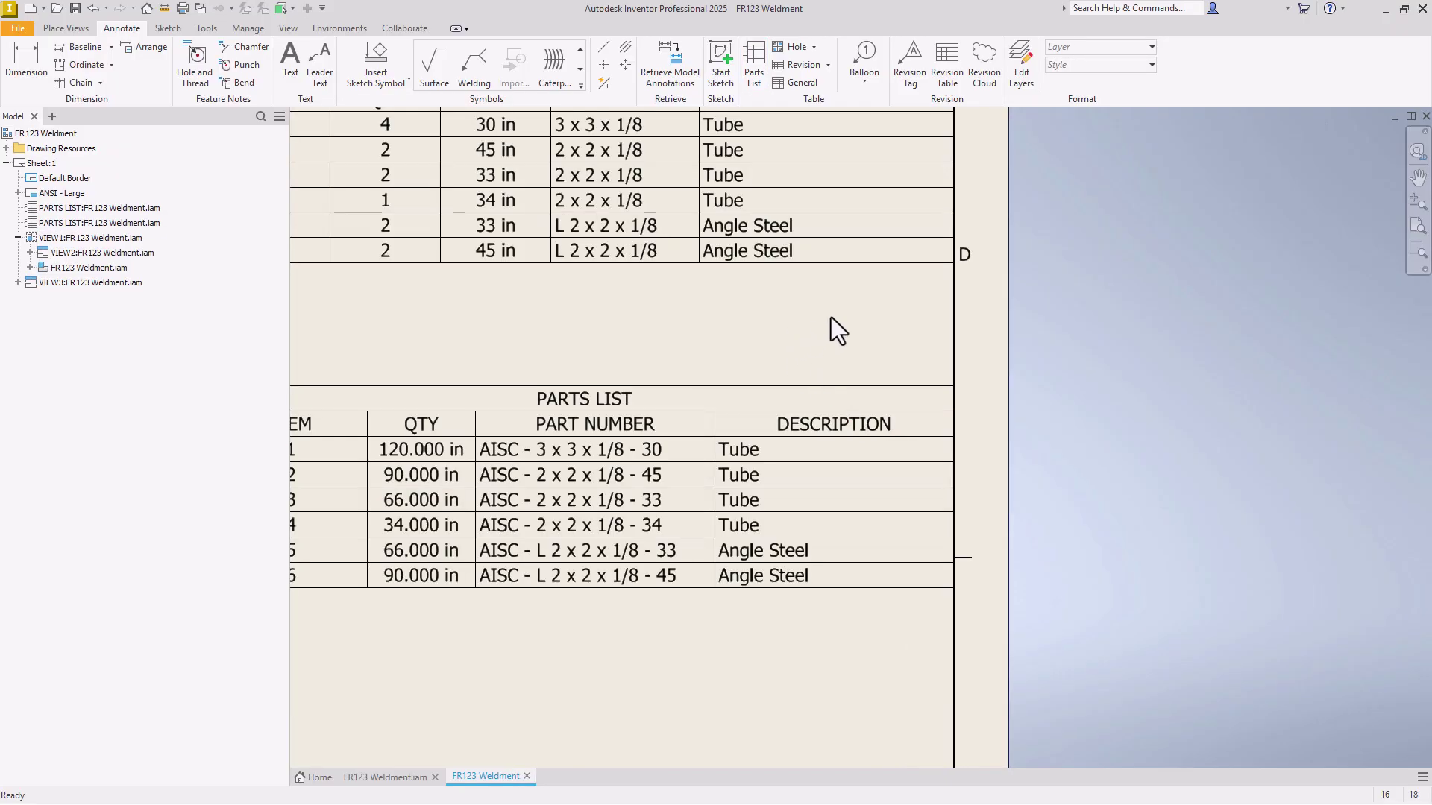
{"action": "scroll", "coordinate": [825, 312], "scroll_direction": "down", "scroll_amount": 3}
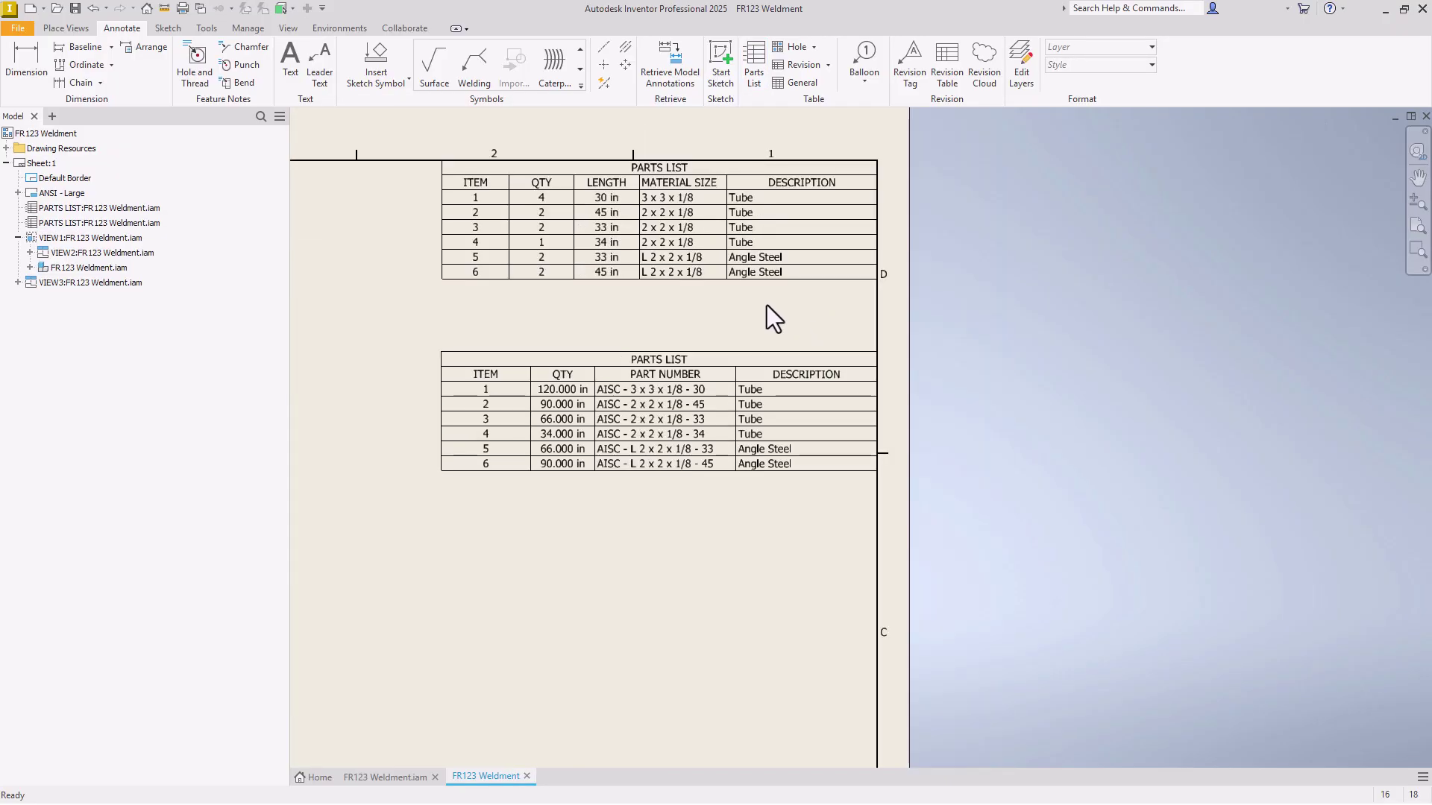
{"action": "left_click", "coordinate": [646, 364]}
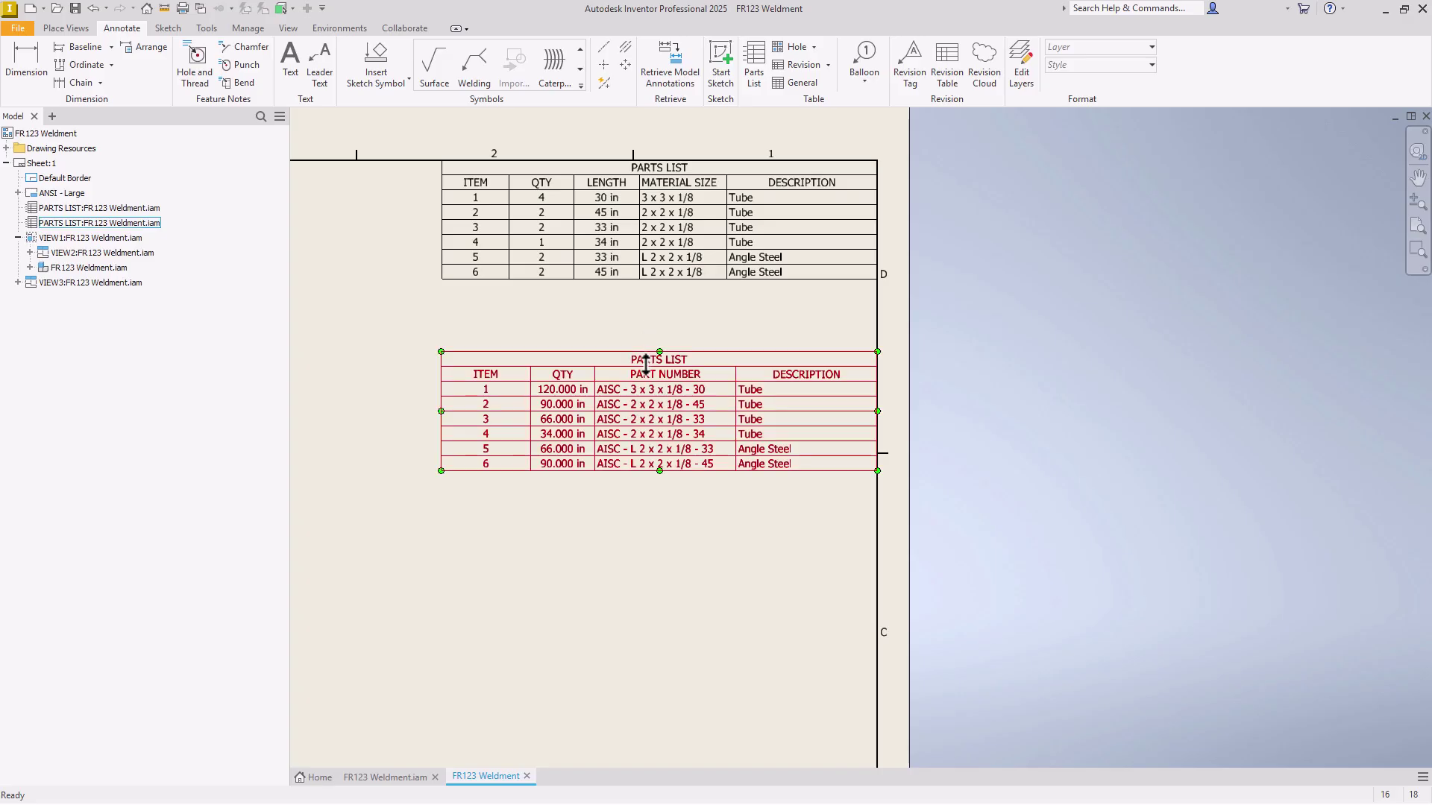
In the lower parts list's Column Chooser, remove the QTY and PART NUMBER columns.
{"action": "right_click", "coordinate": [646, 363]}
{"action": "left_click", "coordinate": [707, 478]}
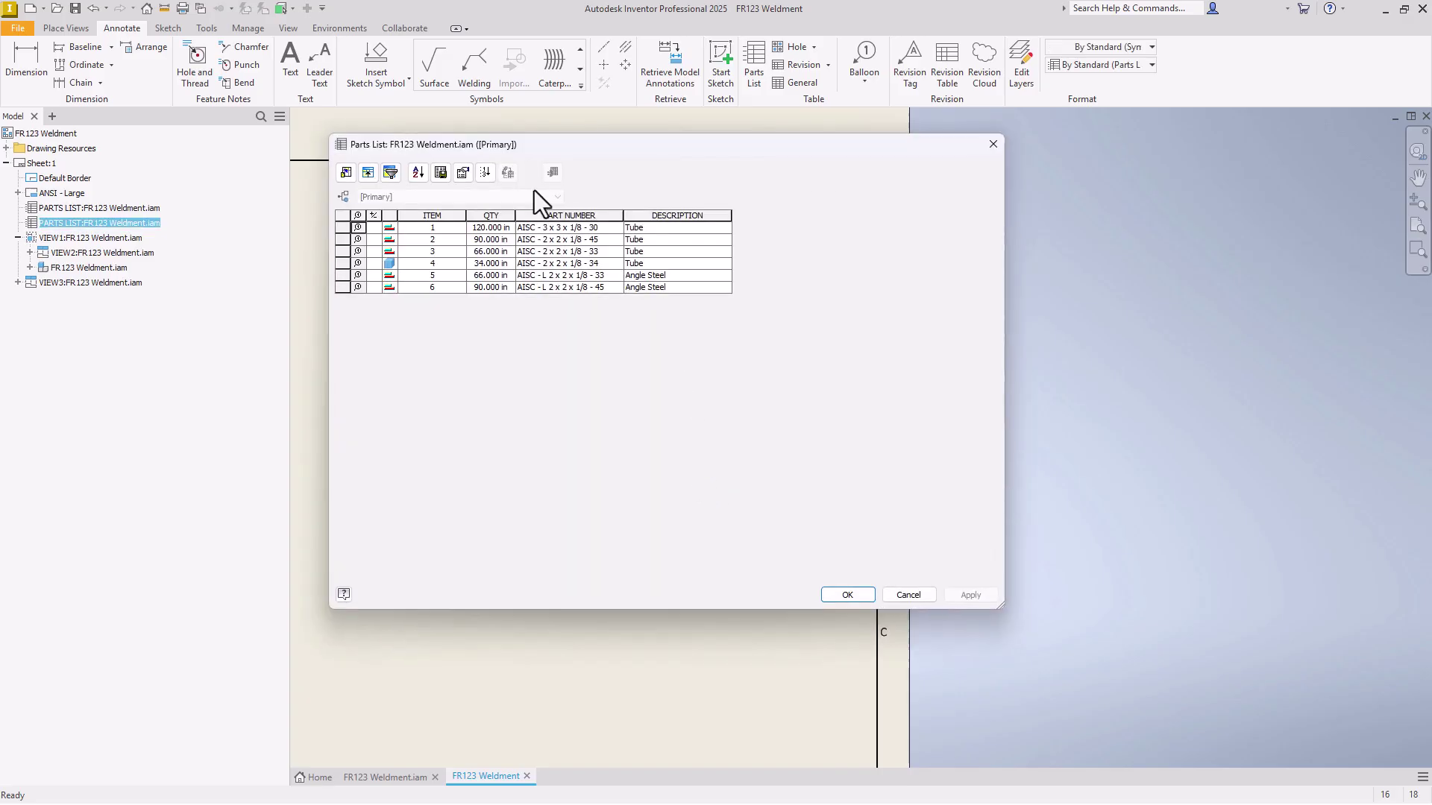
{"action": "left_click", "coordinate": [341, 174]}
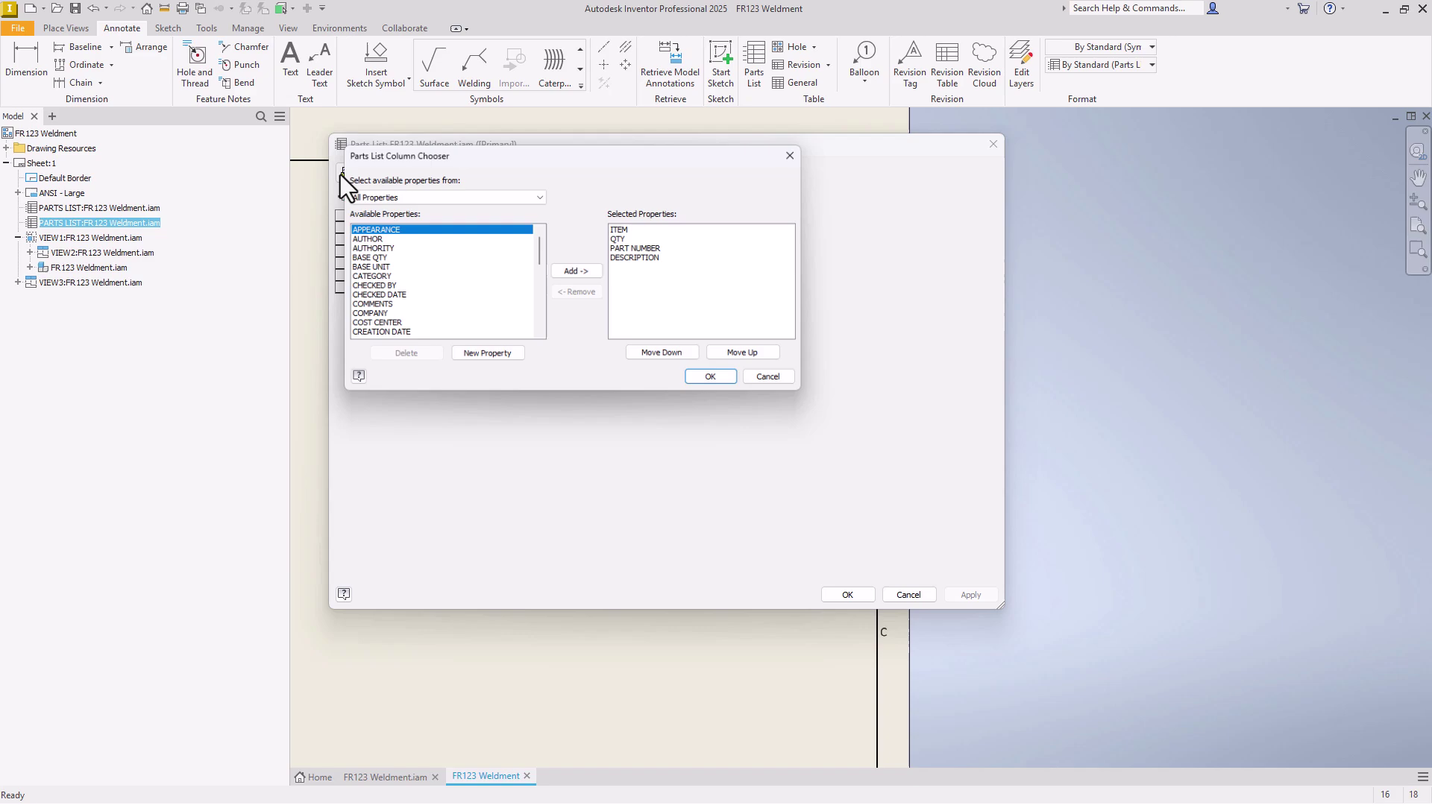
{"action": "left_click", "coordinate": [630, 229]}
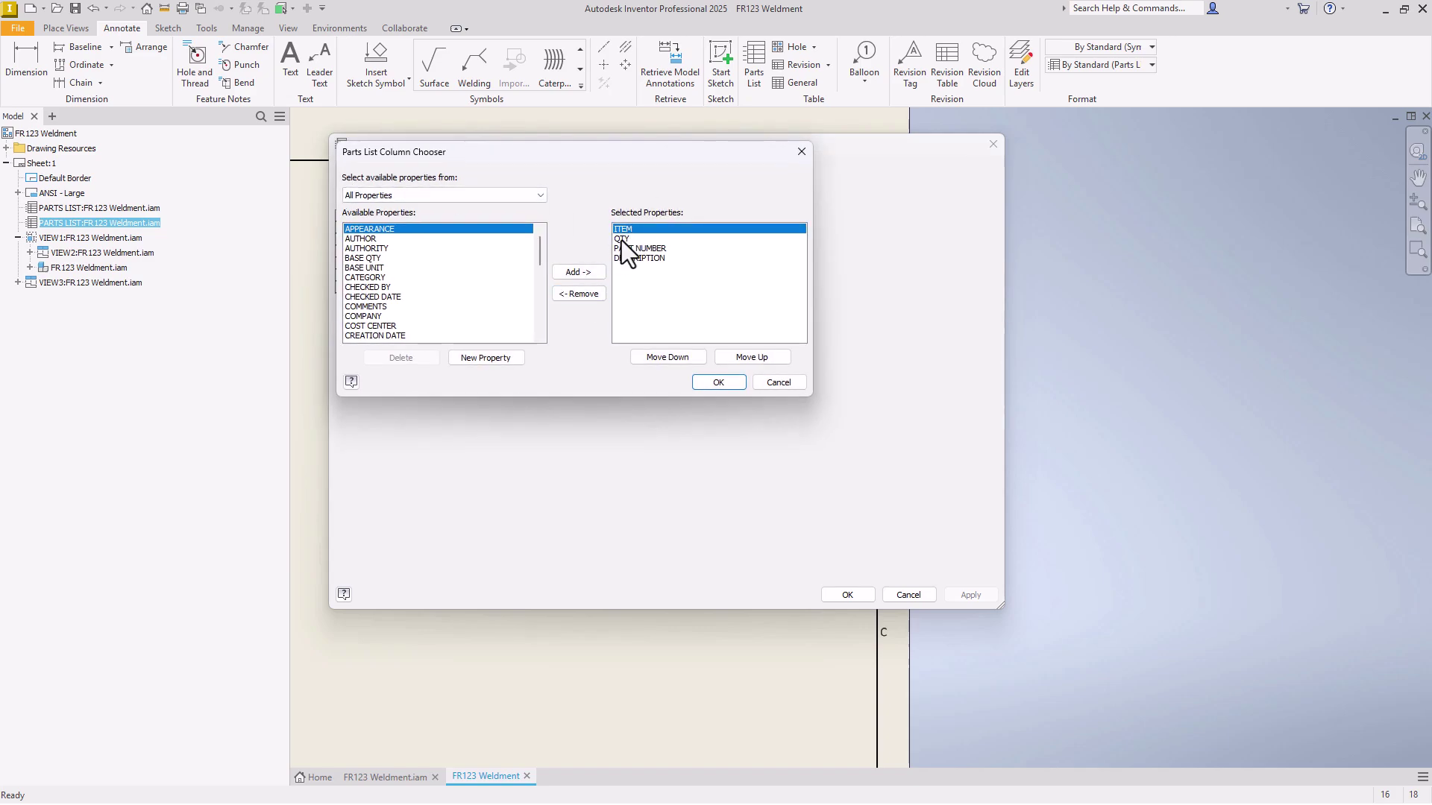
{"action": "left_click", "coordinate": [621, 241]}
{"action": "left_click", "coordinate": [579, 293]}
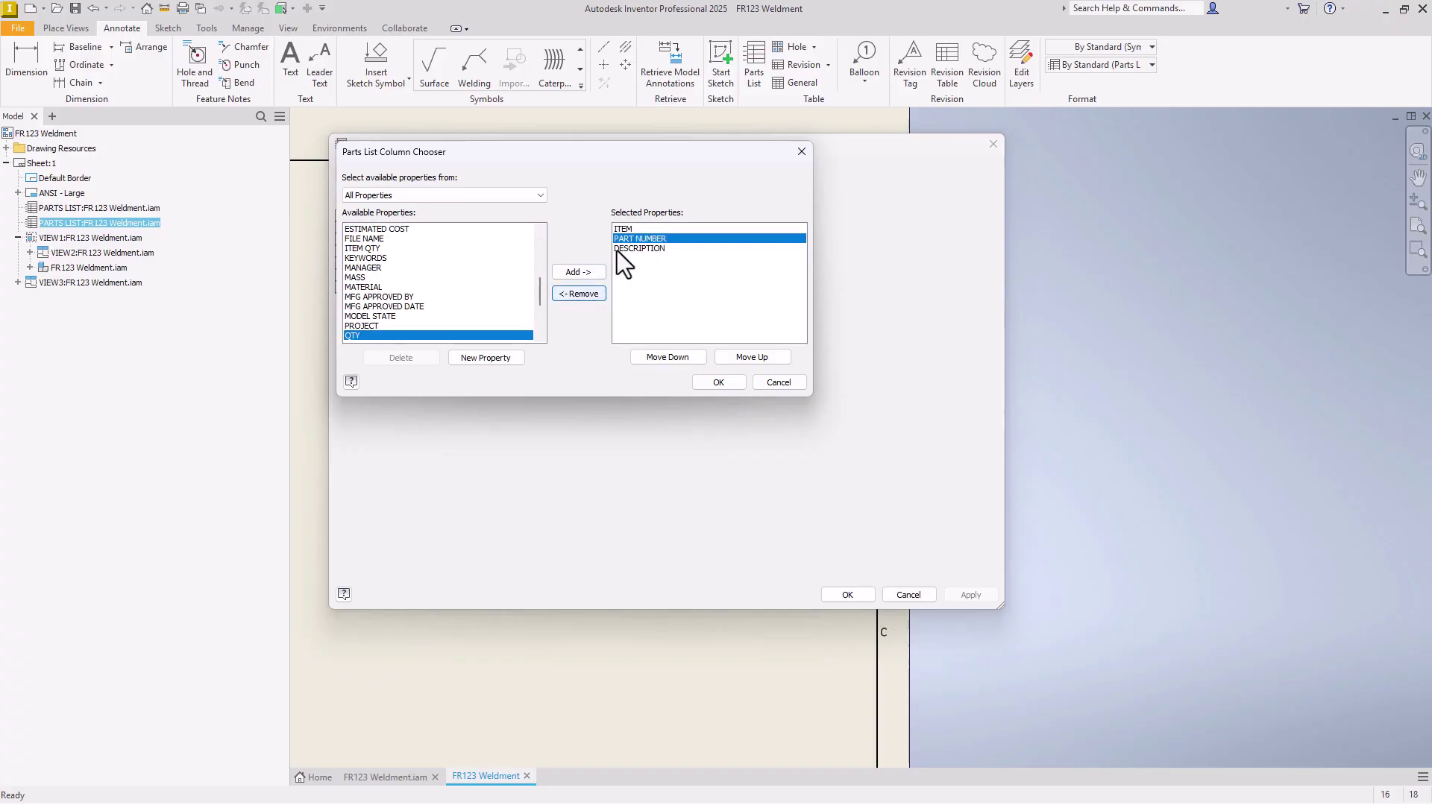
{"action": "left_click", "coordinate": [579, 294]}
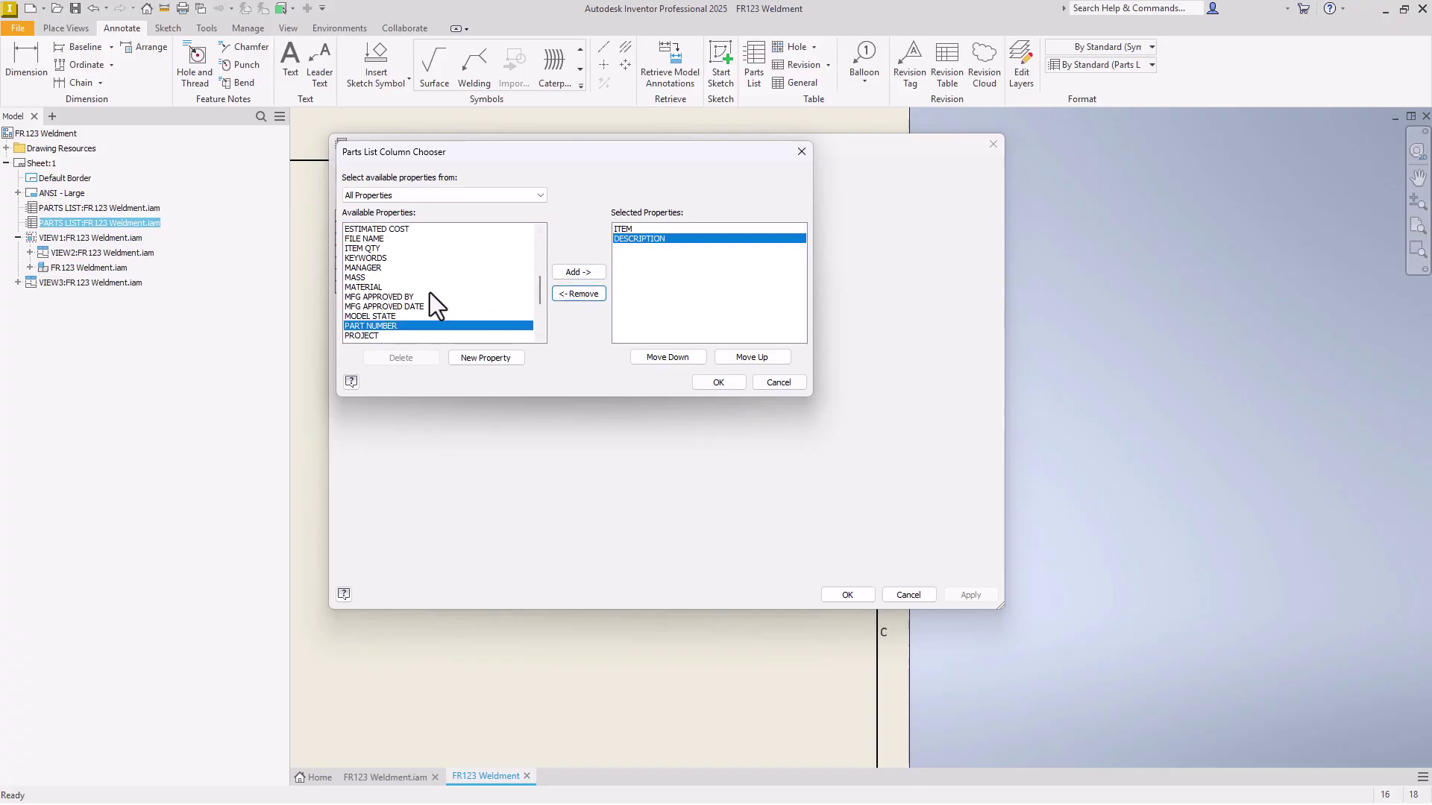
Add STOCK NUMBER above DESCRIPTION and QTY right after ITEM, then confirm.
{"action": "scroll", "coordinate": [408, 306], "scroll_direction": "up", "scroll_amount": 3}
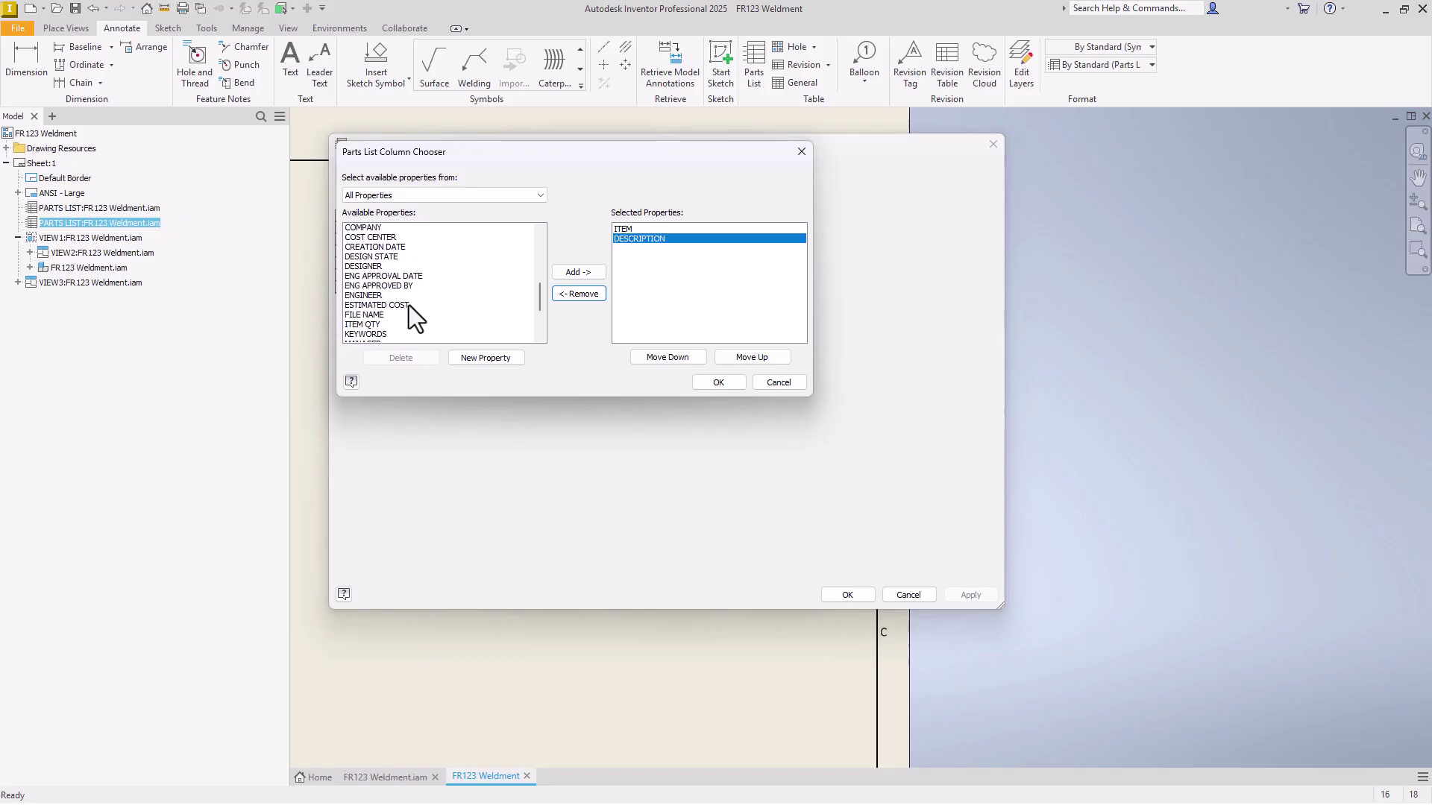
{"action": "scroll", "coordinate": [409, 306], "scroll_direction": "down", "scroll_amount": 5}
{"action": "left_click", "coordinate": [382, 296]}
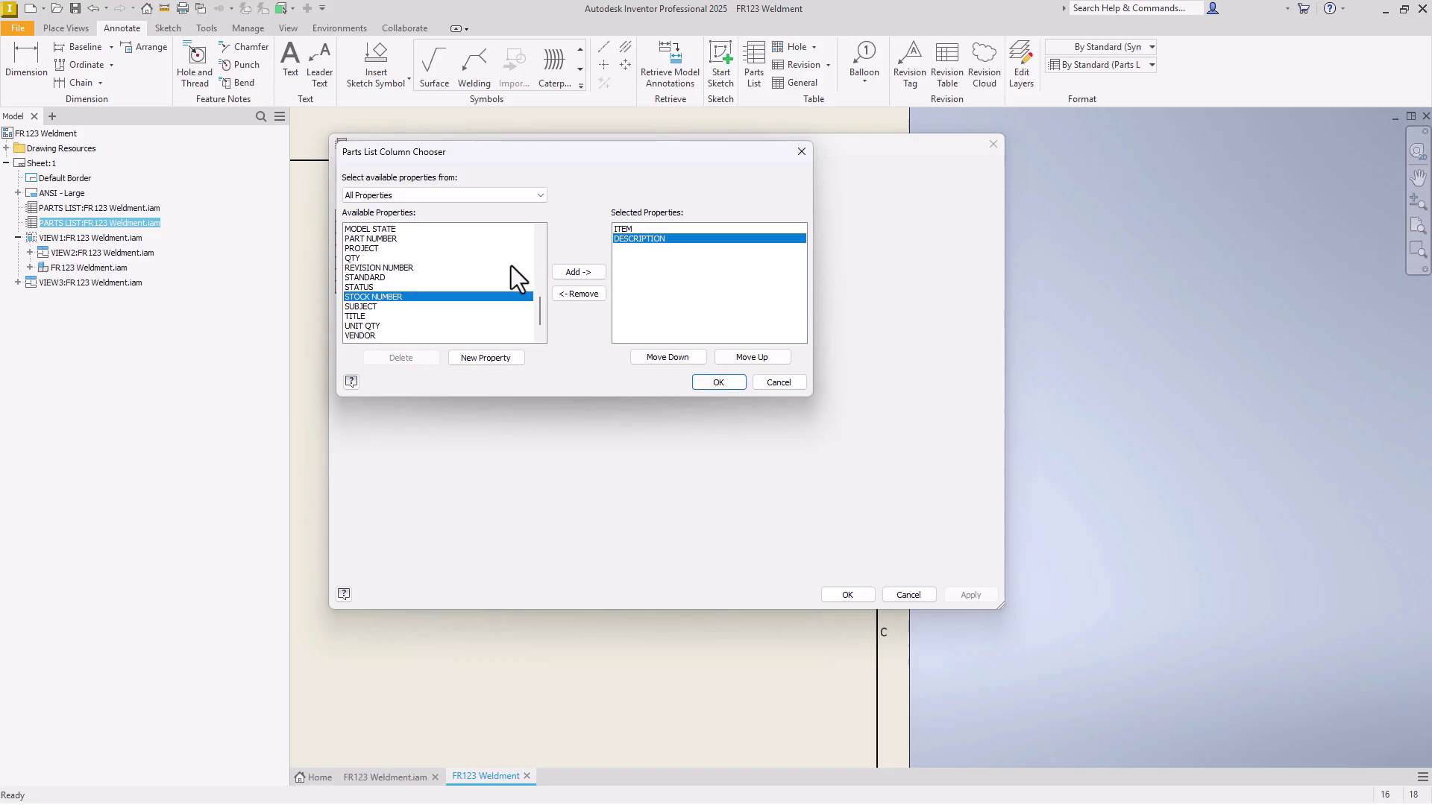
{"action": "left_click", "coordinate": [581, 271]}
{"action": "left_click", "coordinate": [772, 357]}
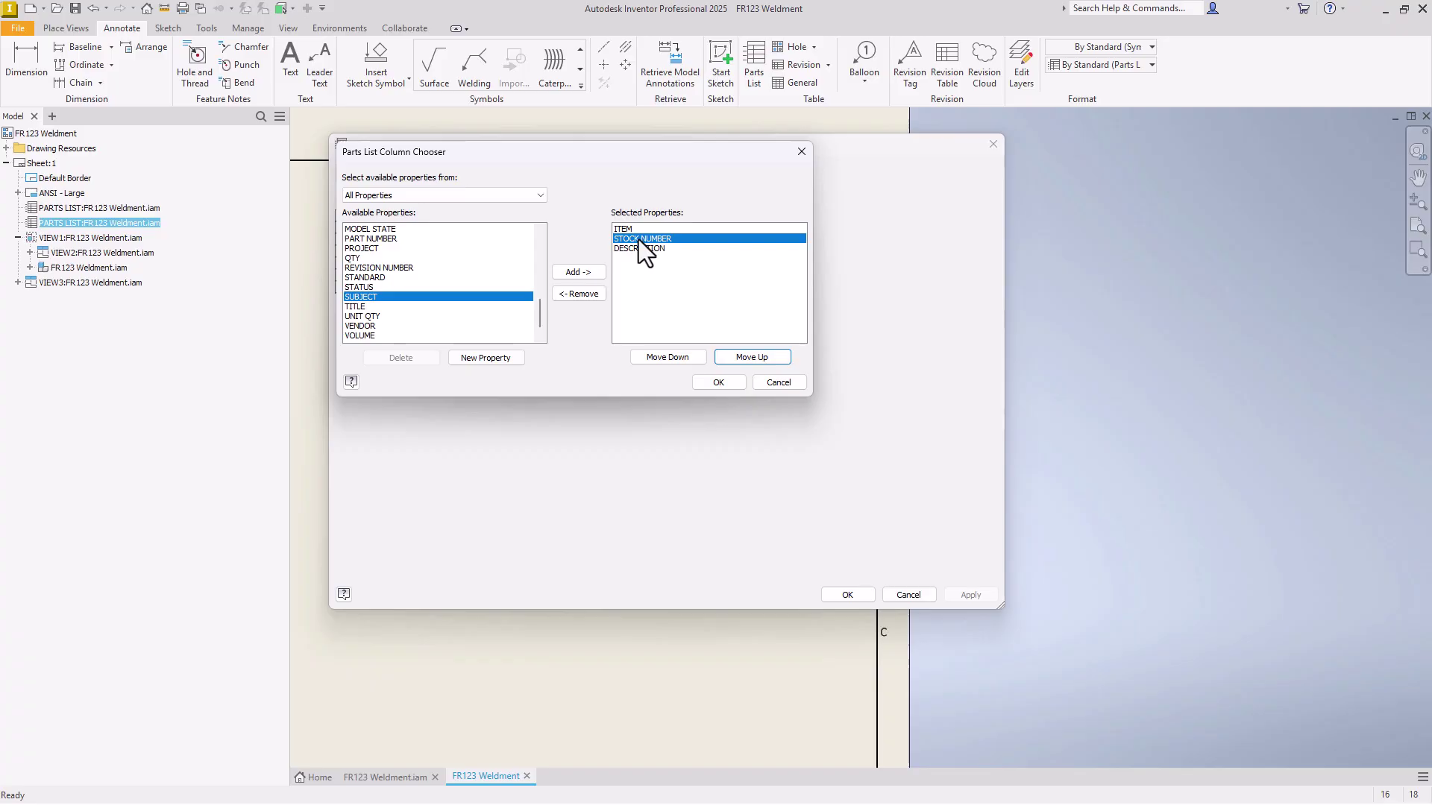
{"action": "scroll", "coordinate": [475, 275], "scroll_direction": "up", "scroll_amount": 3}
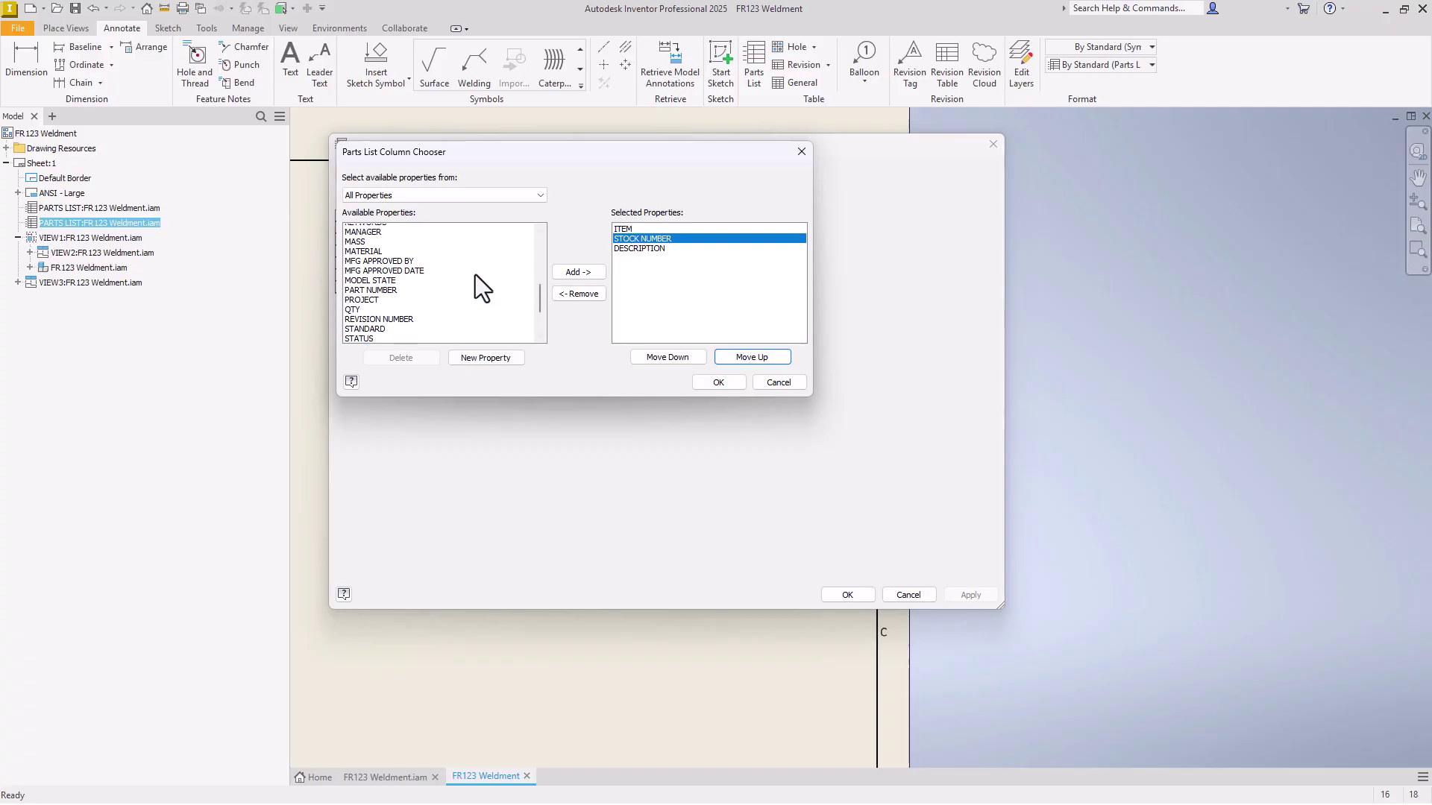
{"action": "scroll", "coordinate": [476, 274], "scroll_direction": "down", "scroll_amount": 4}
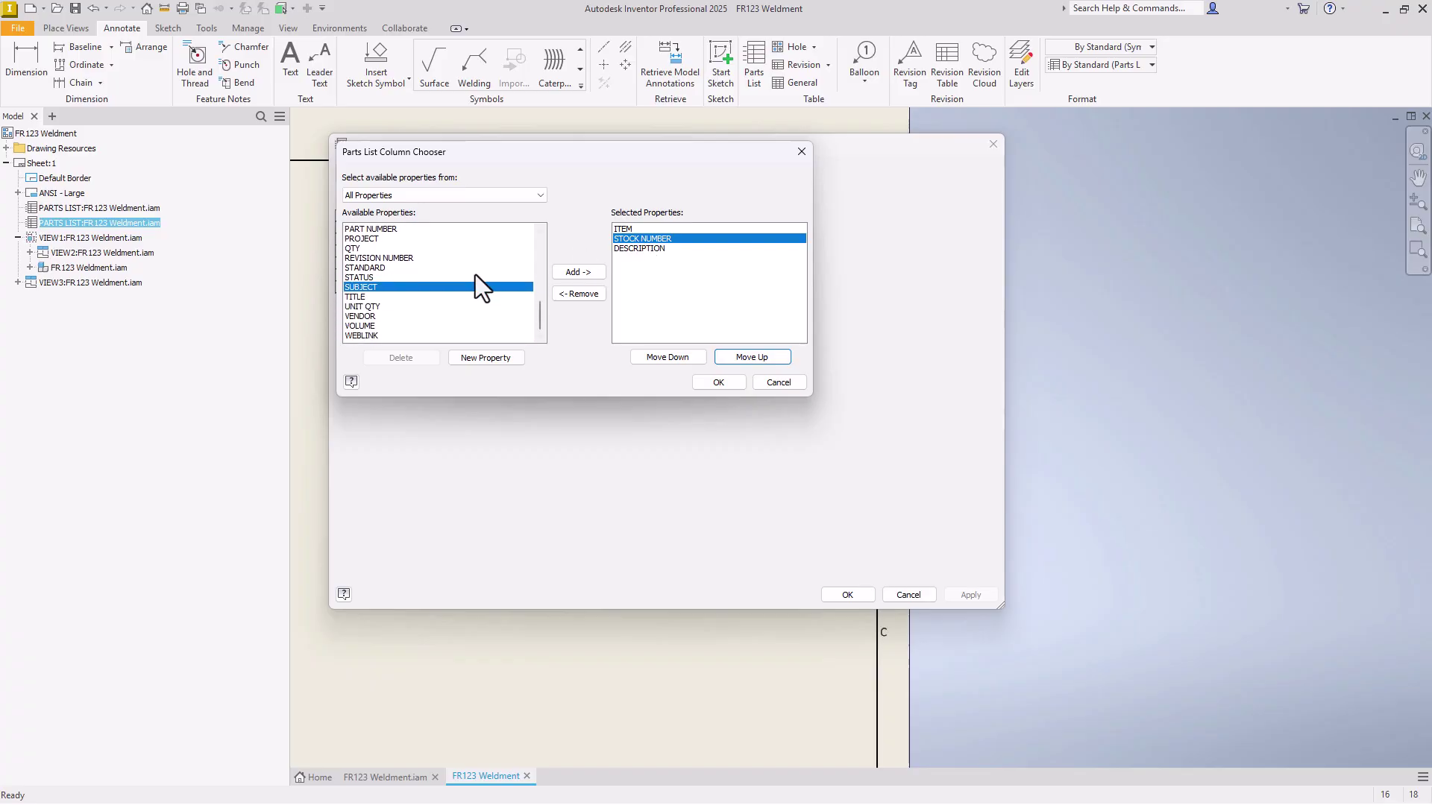
{"action": "scroll", "coordinate": [475, 275], "scroll_direction": "up", "scroll_amount": 1}
{"action": "left_click", "coordinate": [356, 278]}
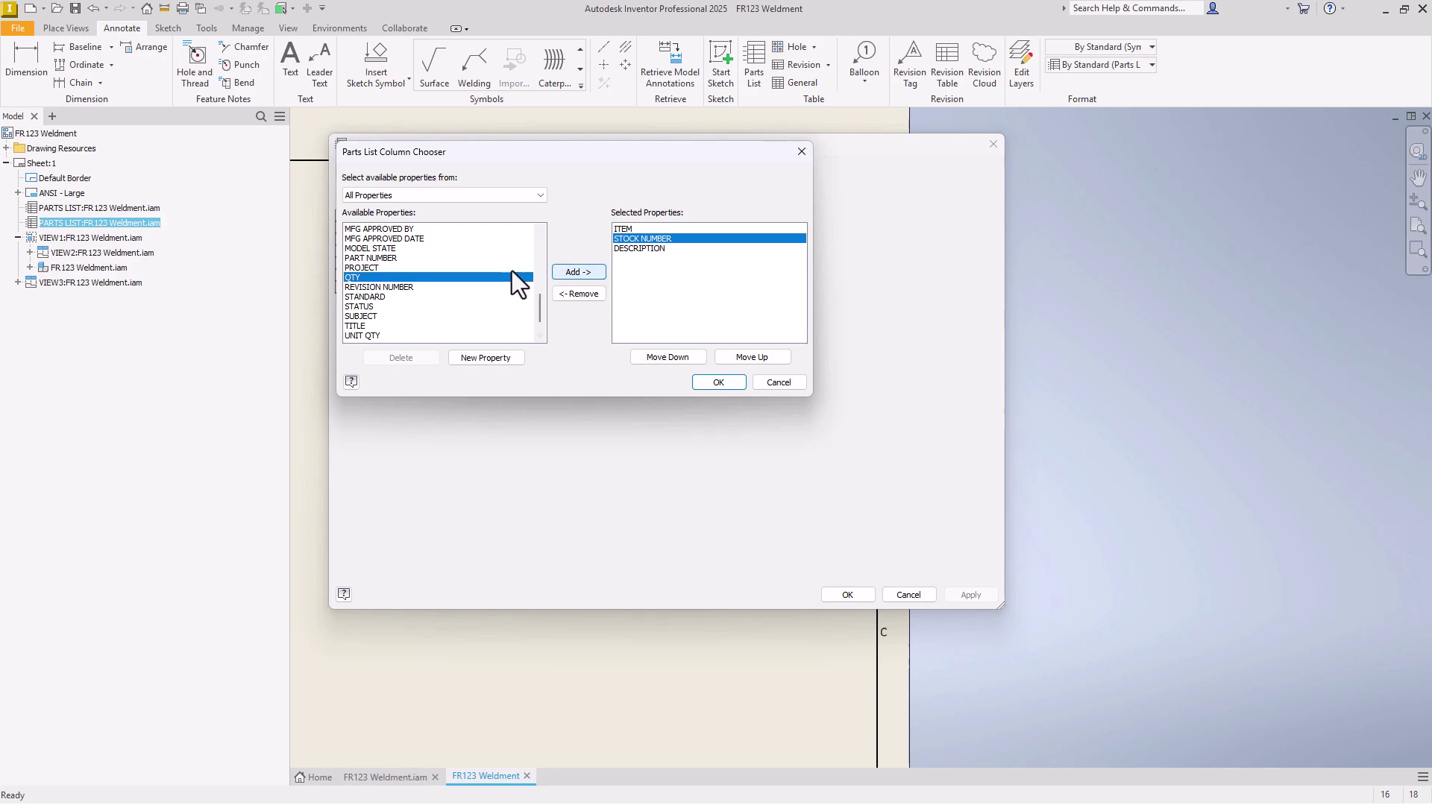
{"action": "left_click", "coordinate": [578, 272]}
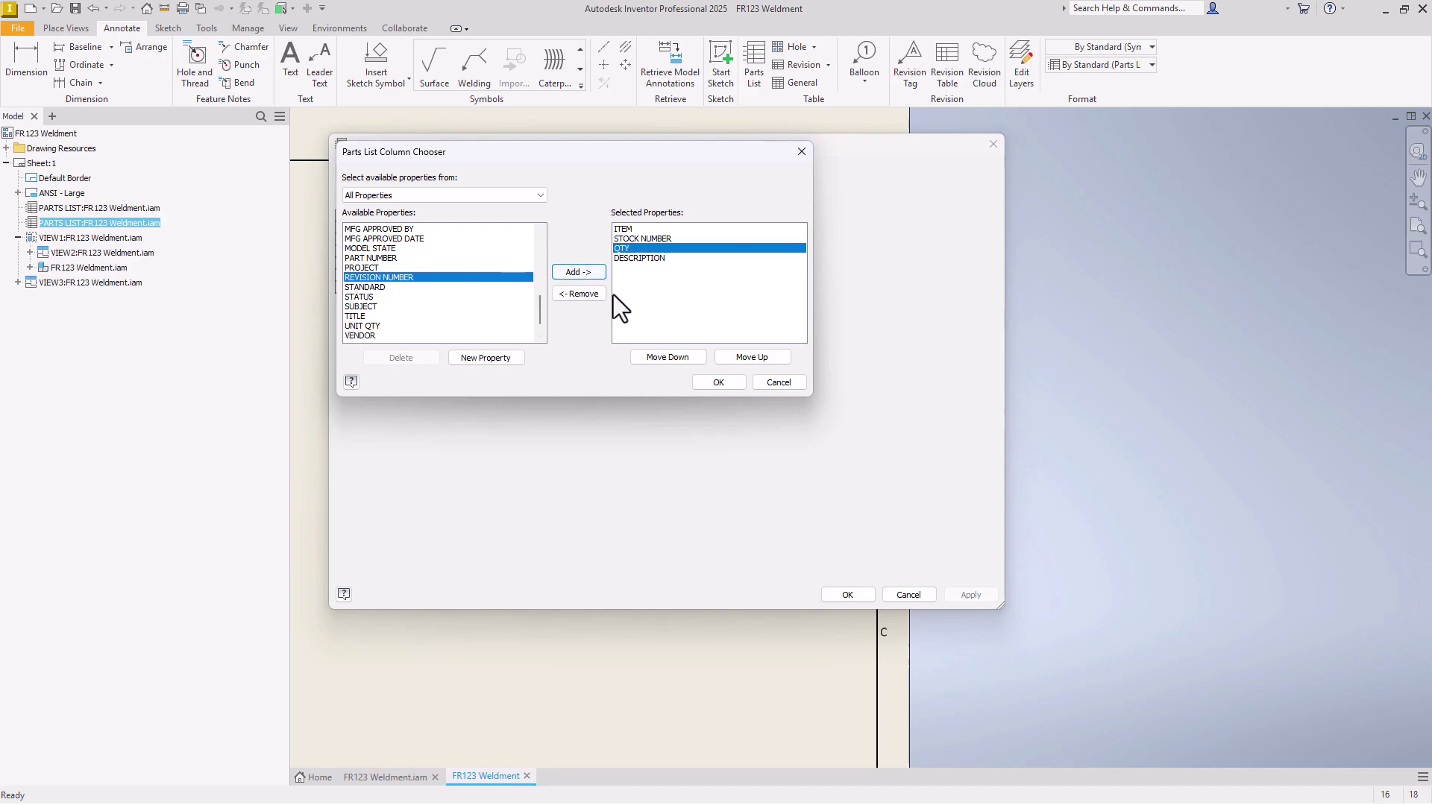
{"action": "left_click", "coordinate": [746, 357]}
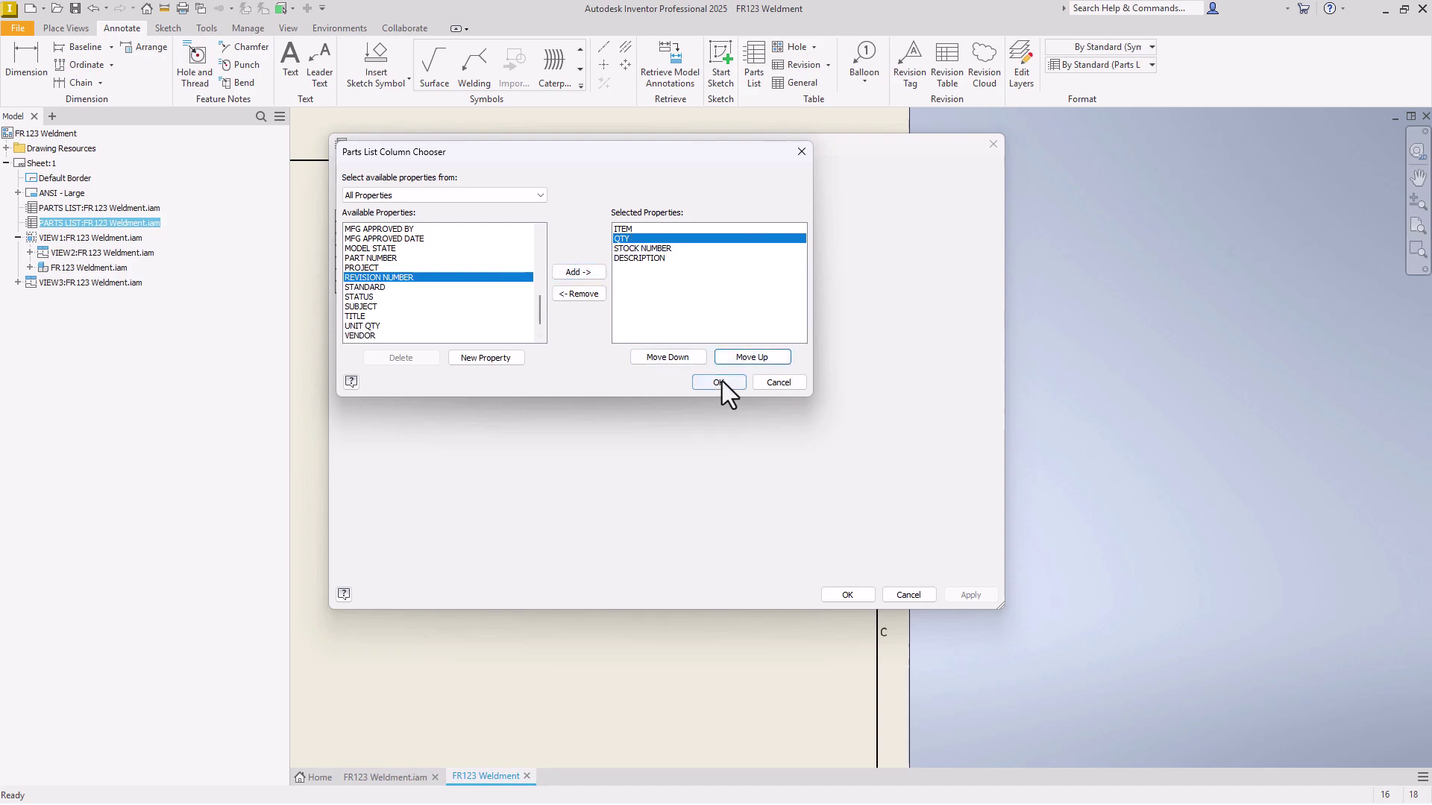
{"action": "left_click", "coordinate": [719, 382]}
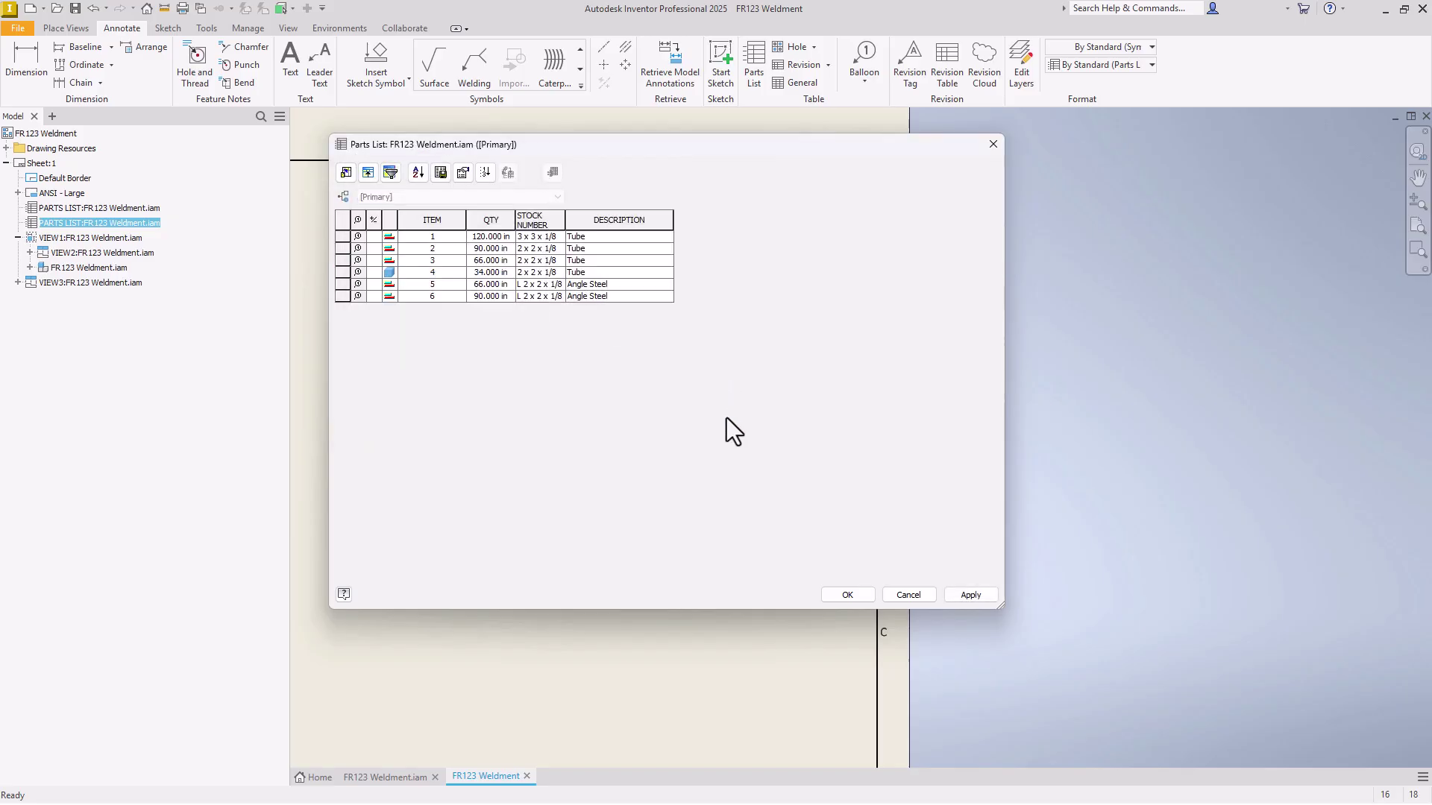
{"action": "left_click", "coordinate": [848, 595]}
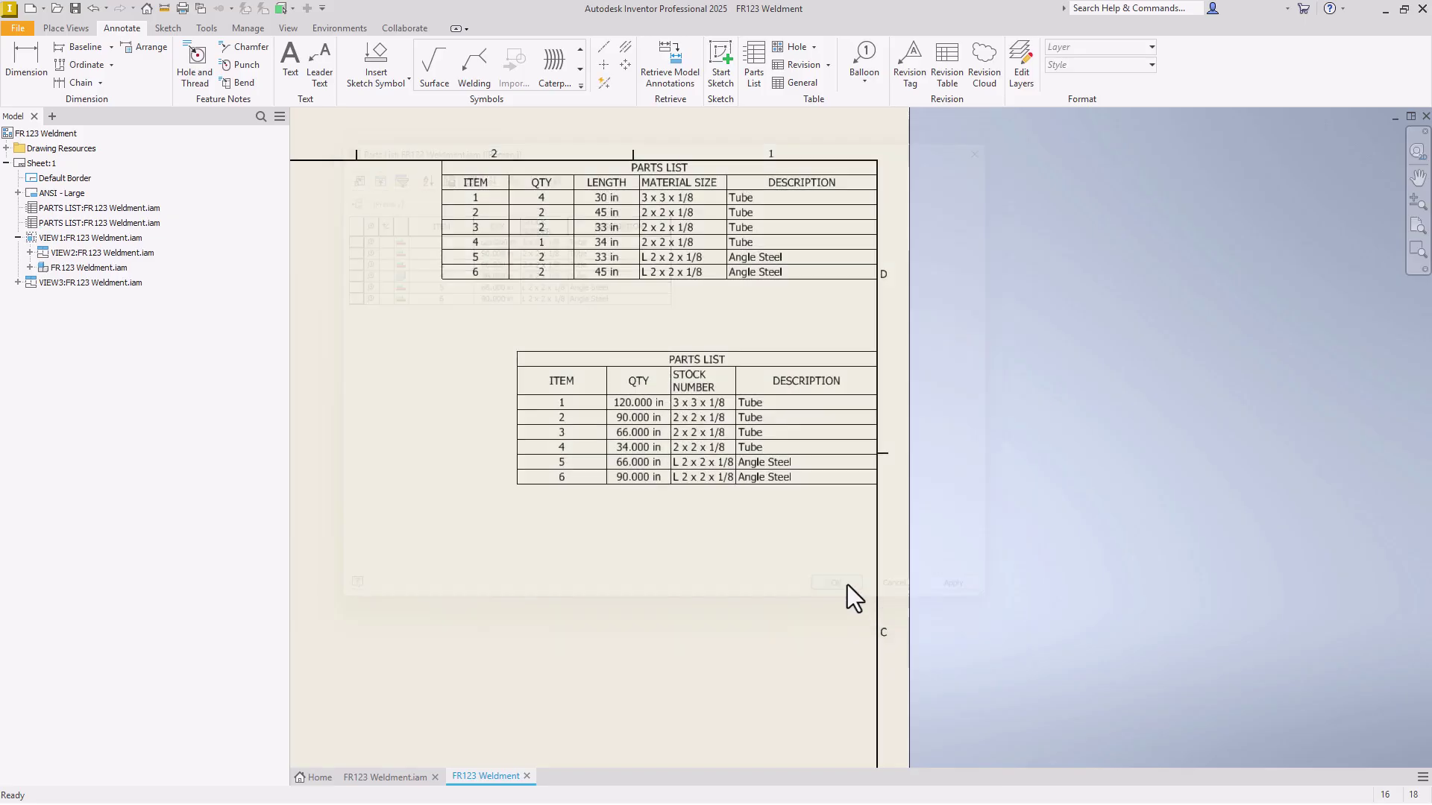
{"action": "left_click", "coordinate": [648, 395]}
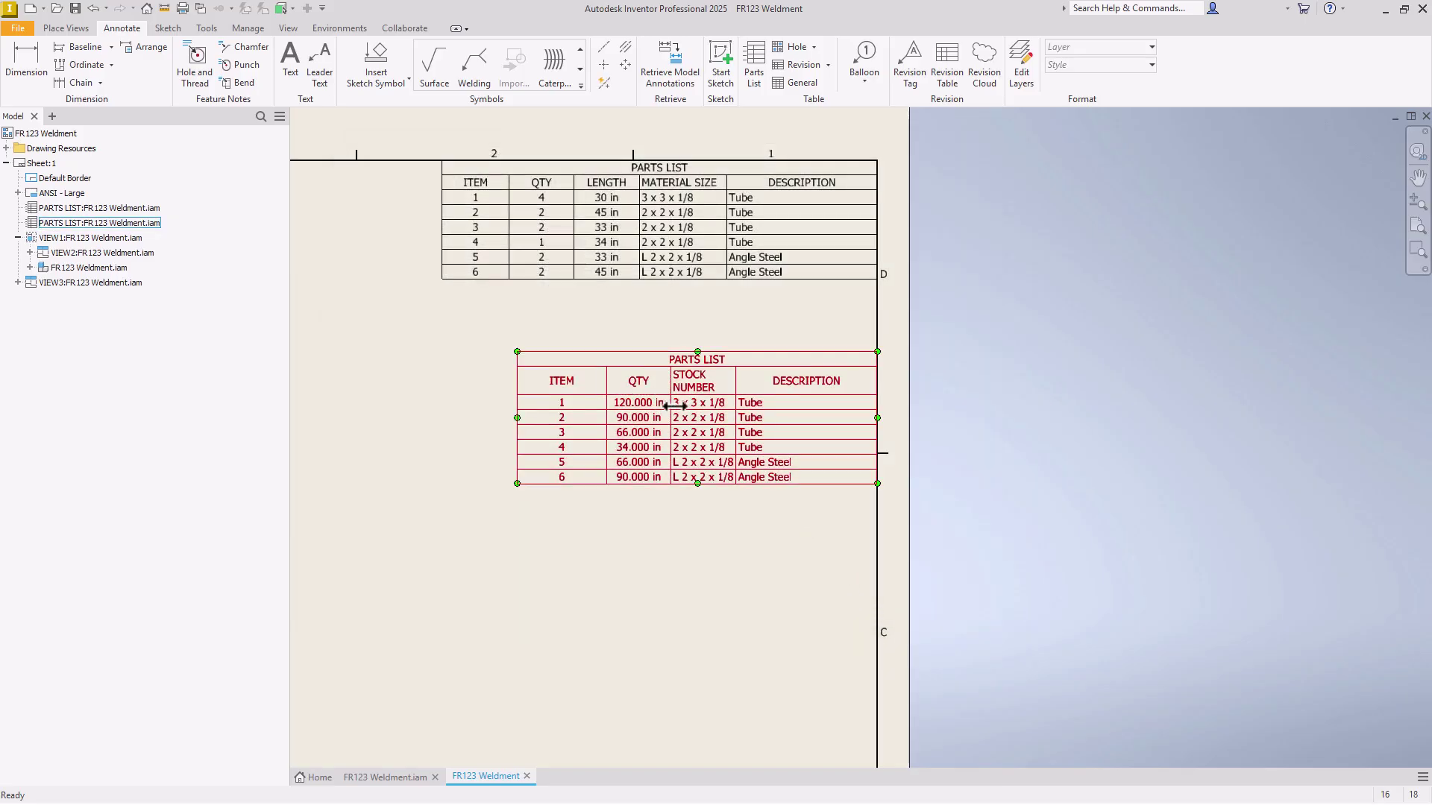
{"action": "key", "text": "Escape"}
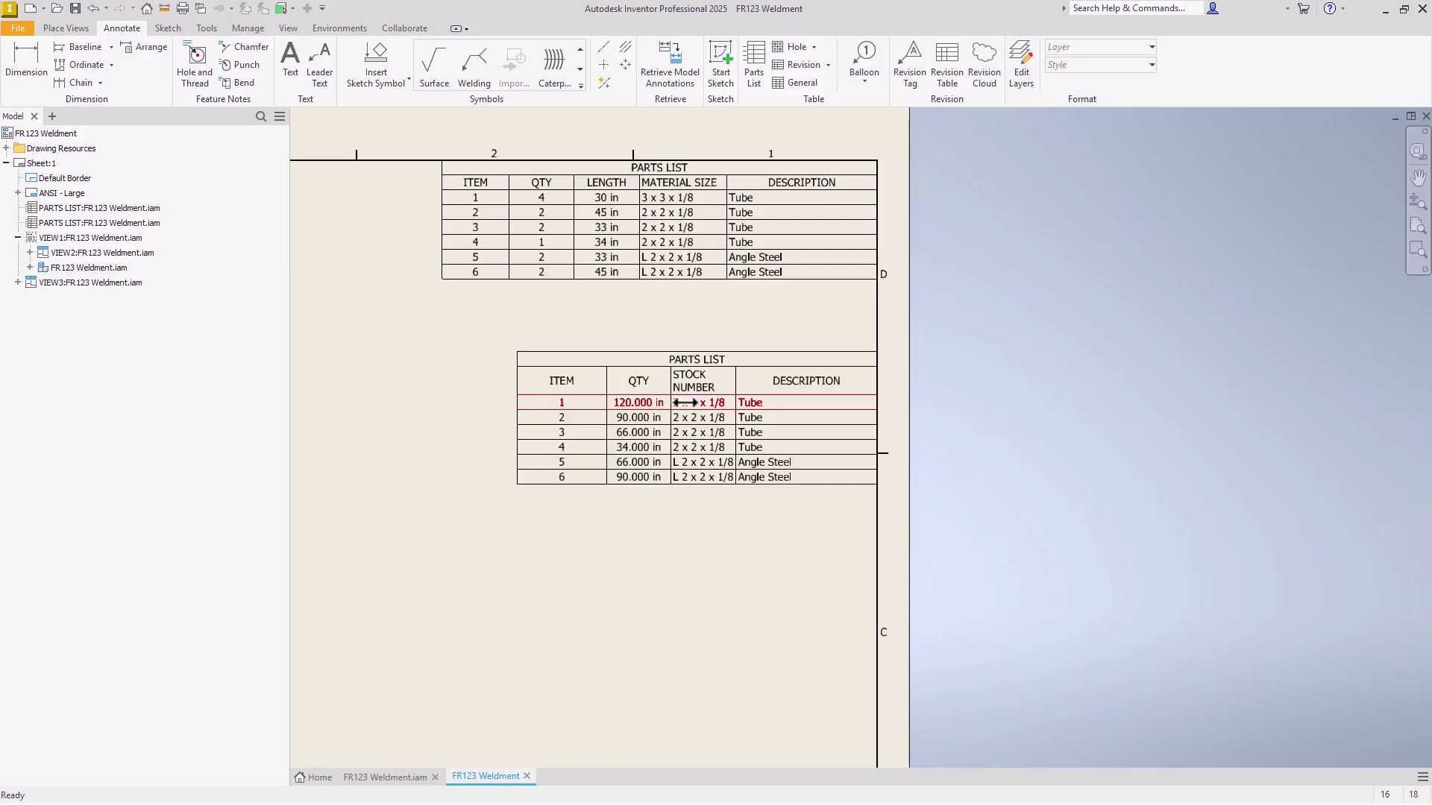
{"action": "left_click", "coordinate": [691, 403]}
{"action": "key", "text": "Escape"}
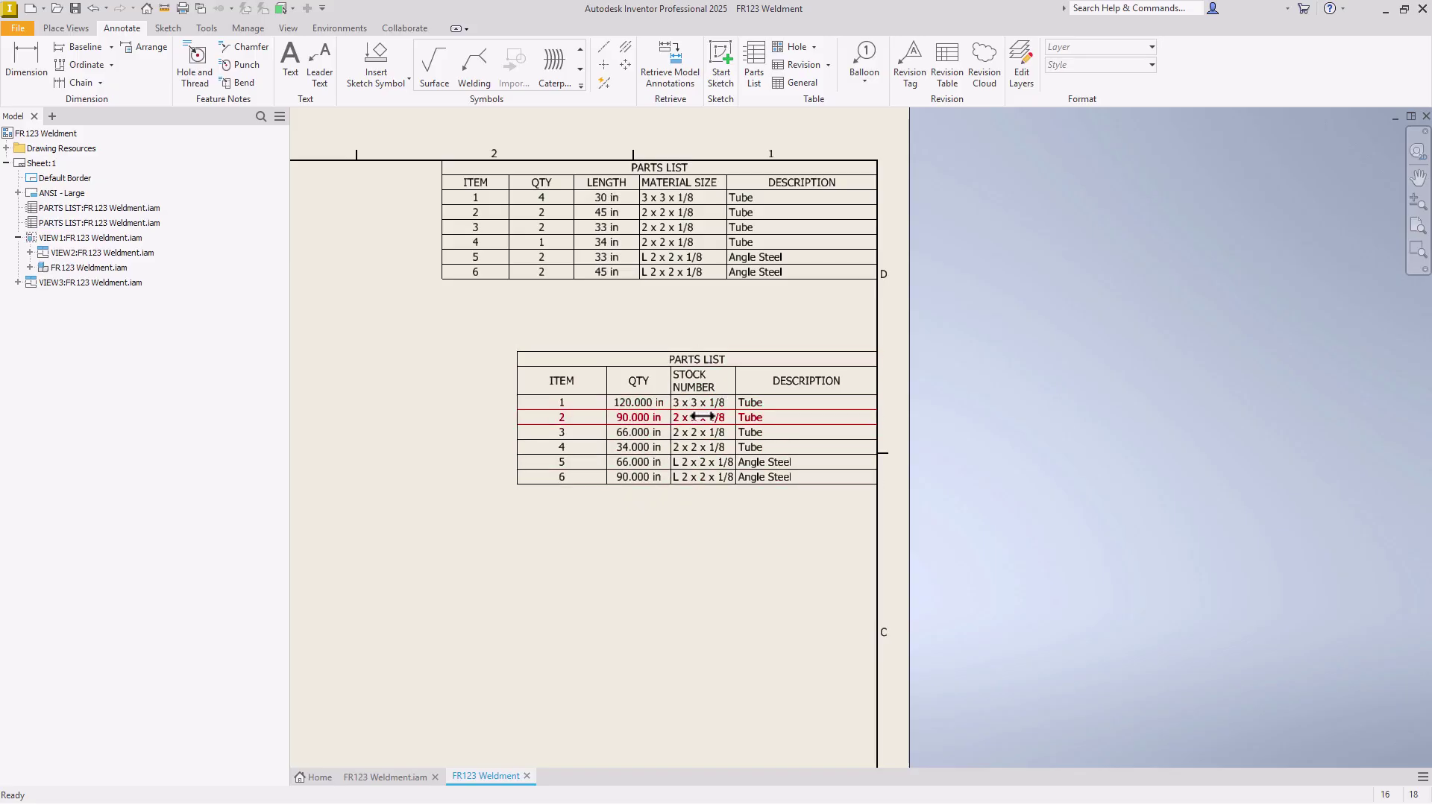
{"action": "left_click", "coordinate": [574, 419]}
{"action": "key", "text": "Escape"}
{"action": "left_click", "coordinate": [700, 416]}
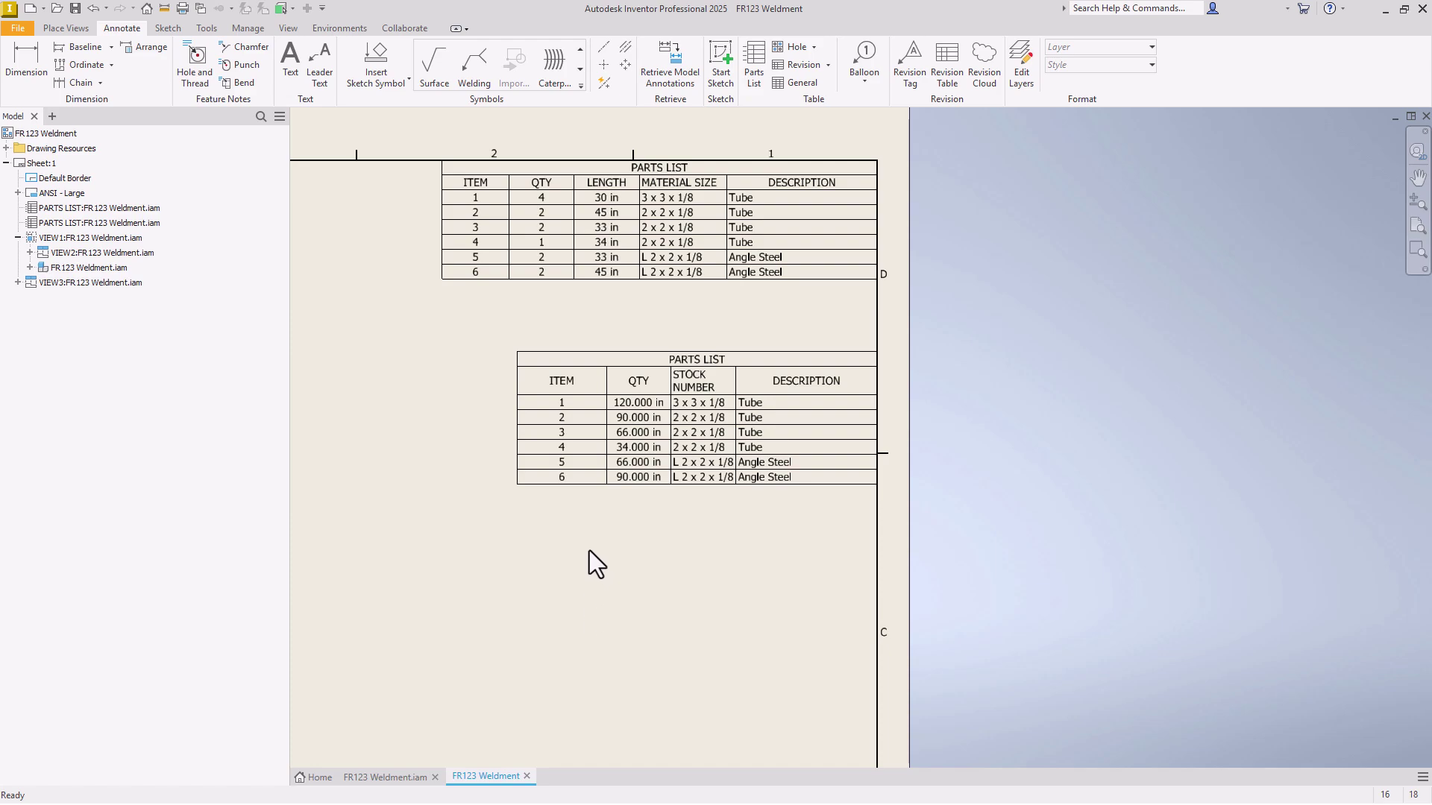
Widen the lower list's QTY column and enable row grouping with STOCK NUMBER as first key.
{"action": "left_click", "coordinate": [635, 394]}
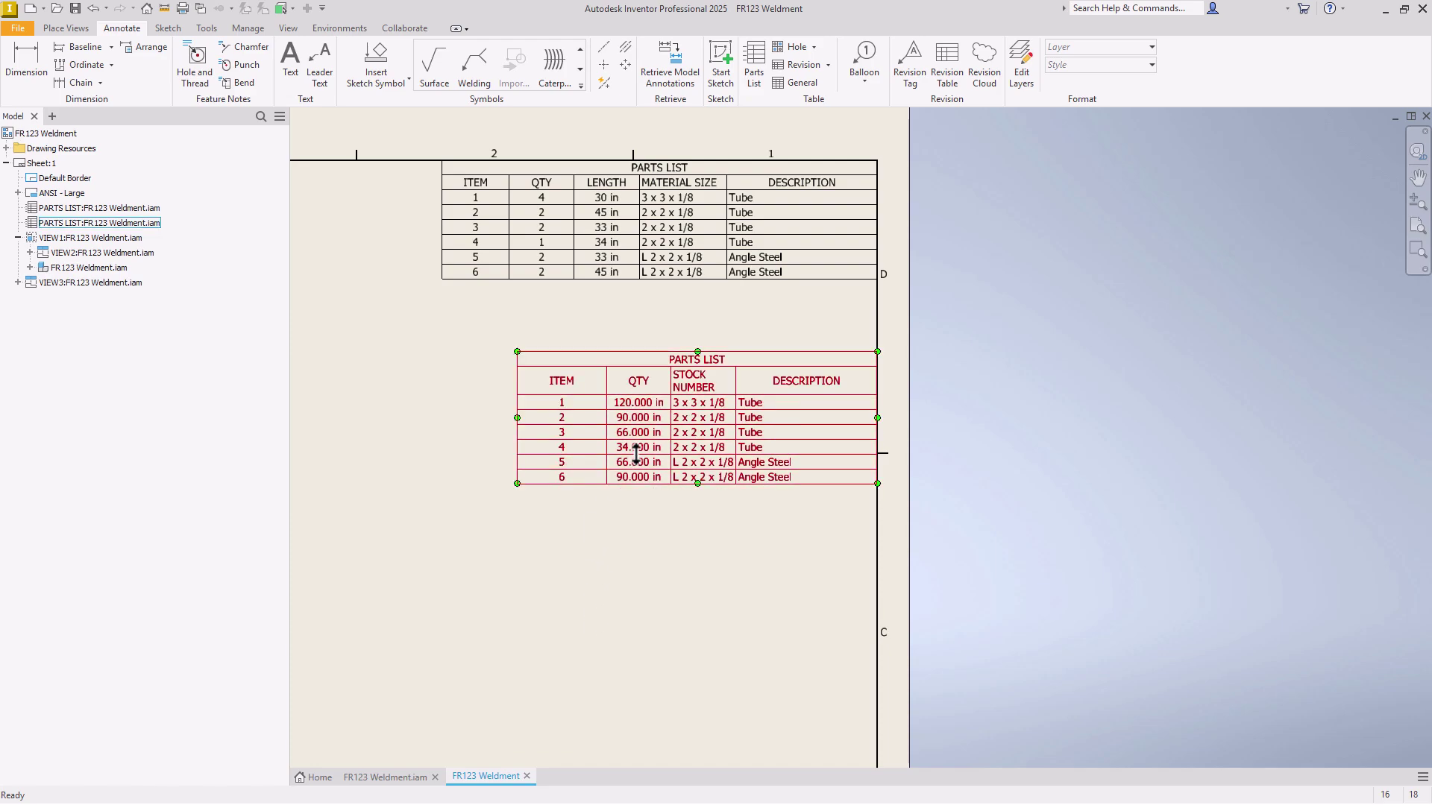
{"action": "left_click_drag", "start_coordinate": [607, 447], "coordinate": [643, 446]}
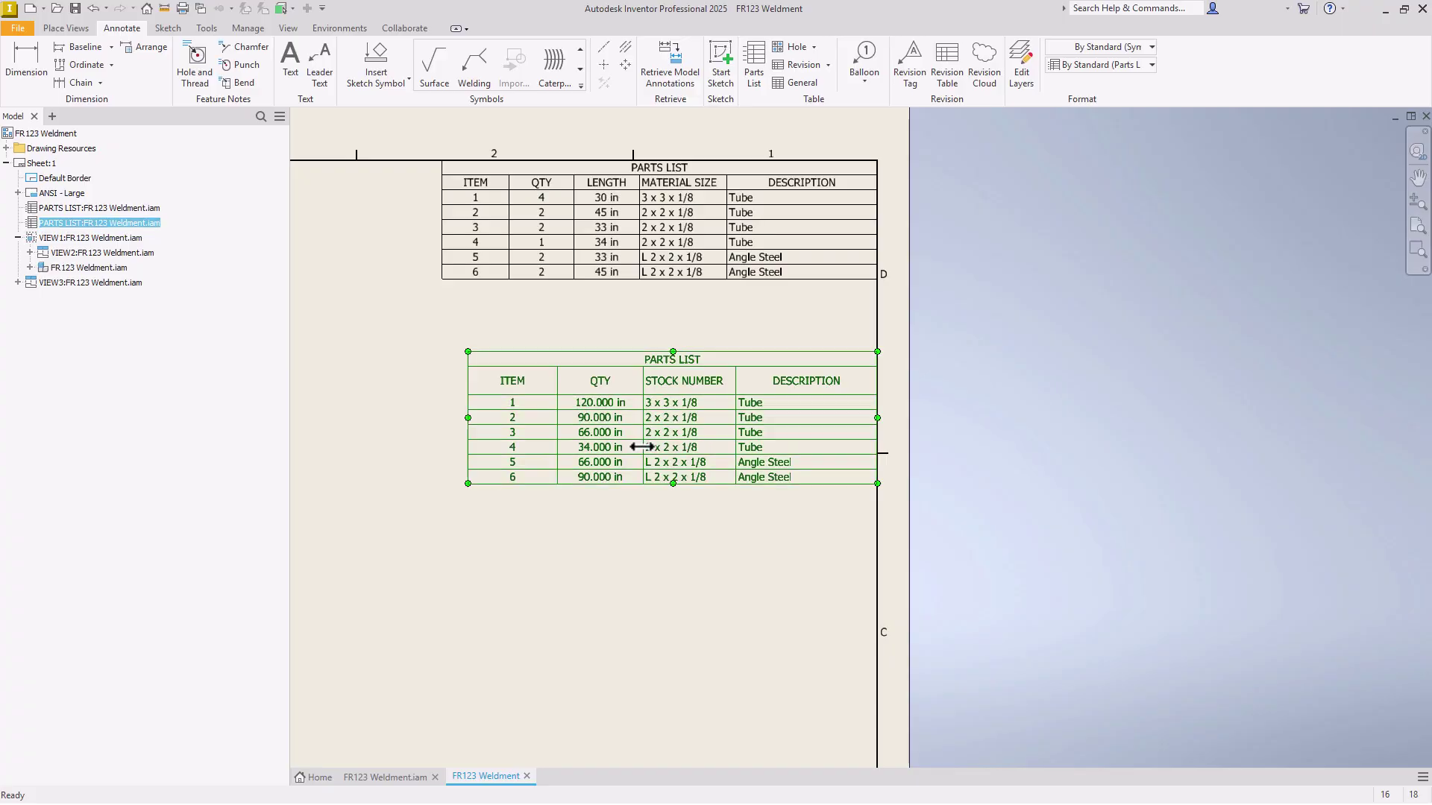
{"action": "right_click", "coordinate": [618, 396]}
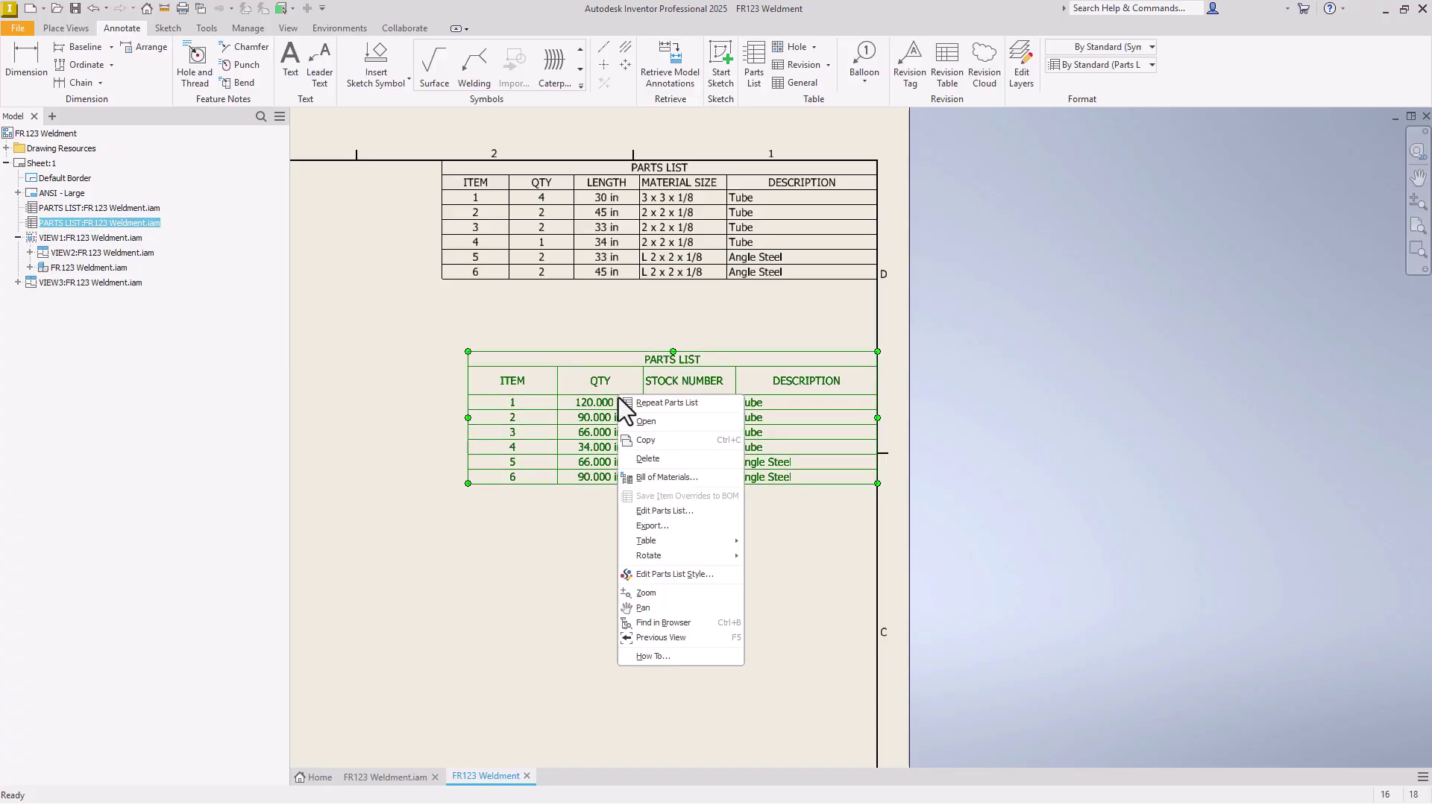
{"action": "left_click", "coordinate": [673, 510]}
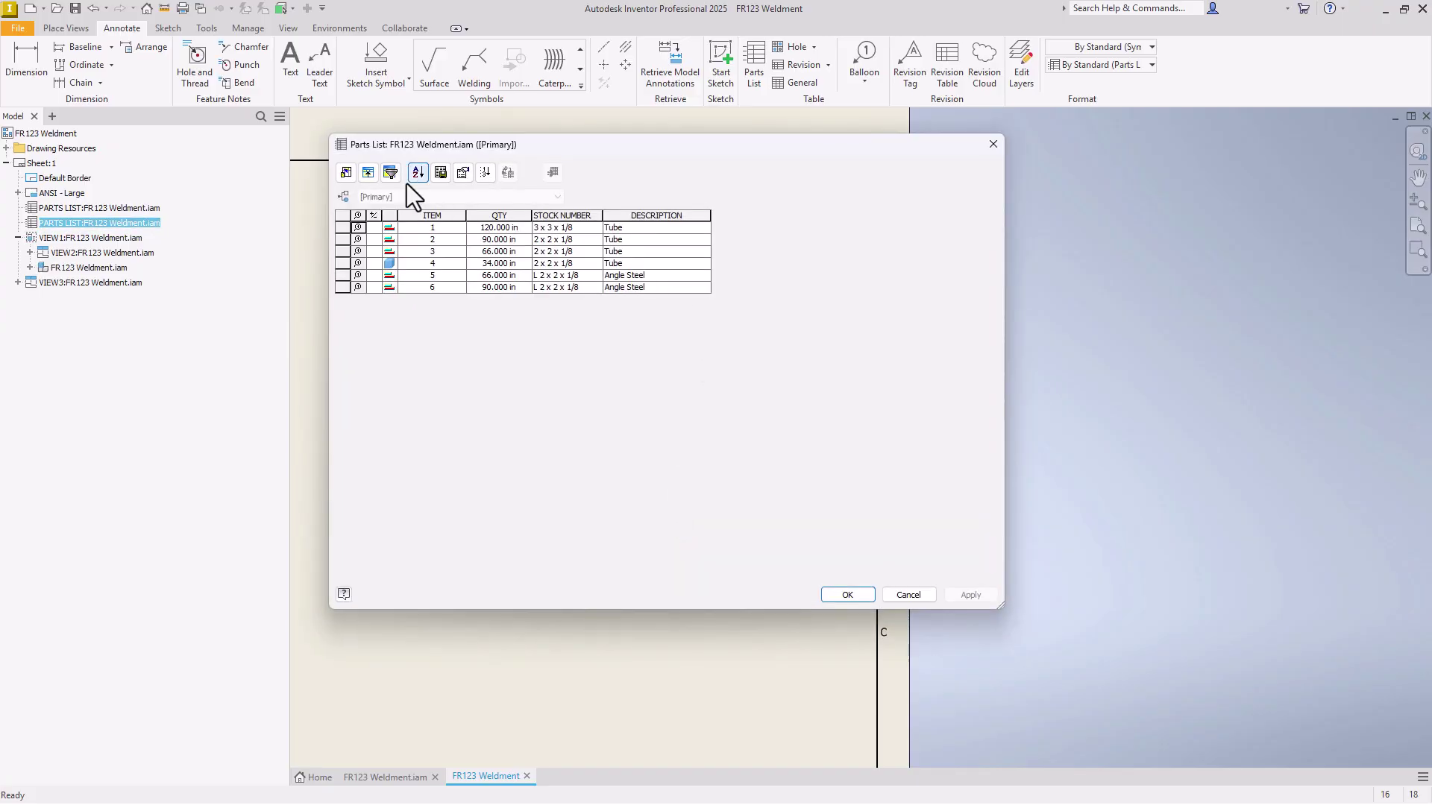
{"action": "left_click", "coordinate": [368, 173]}
{"action": "left_click", "coordinate": [355, 182]}
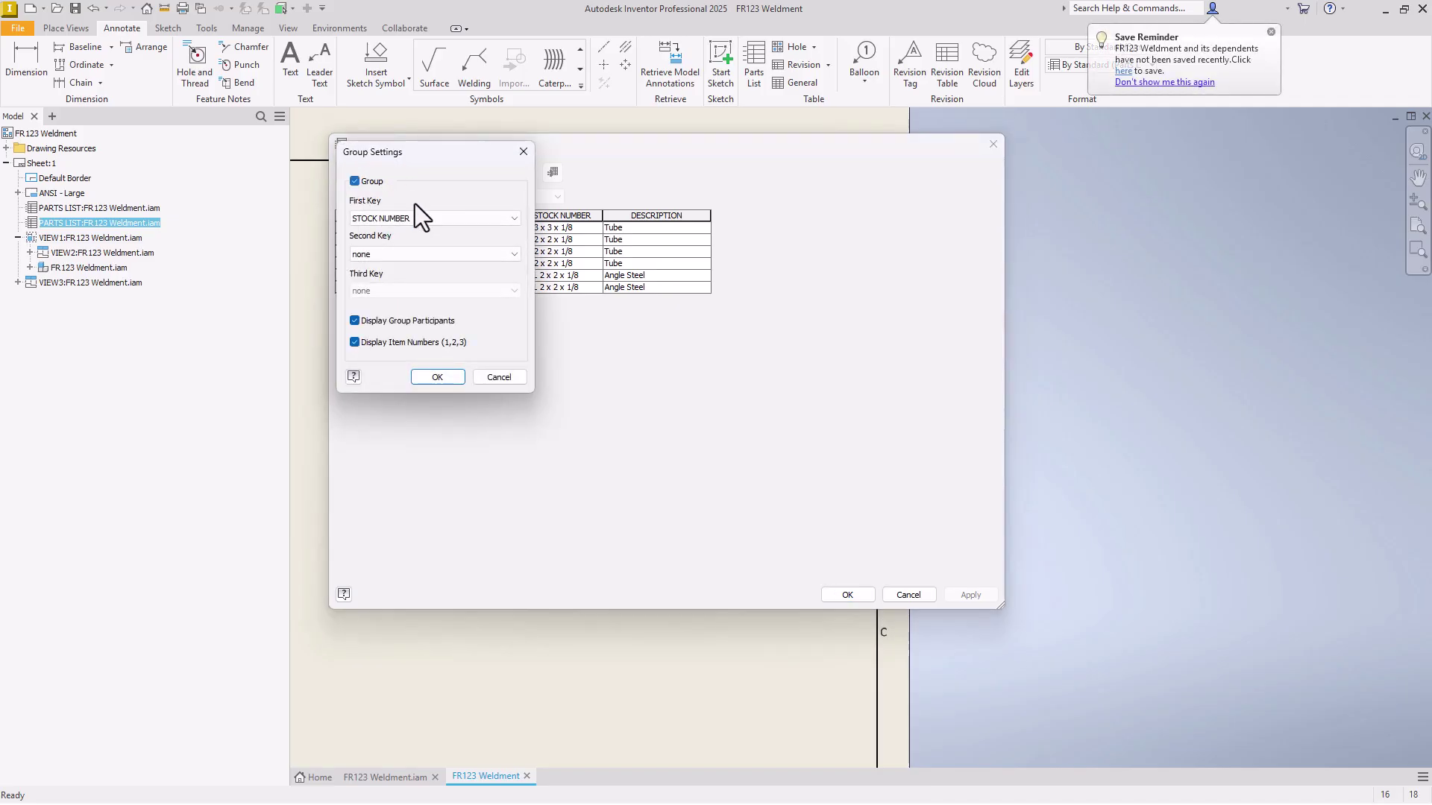
{"action": "left_click", "coordinate": [415, 218]}
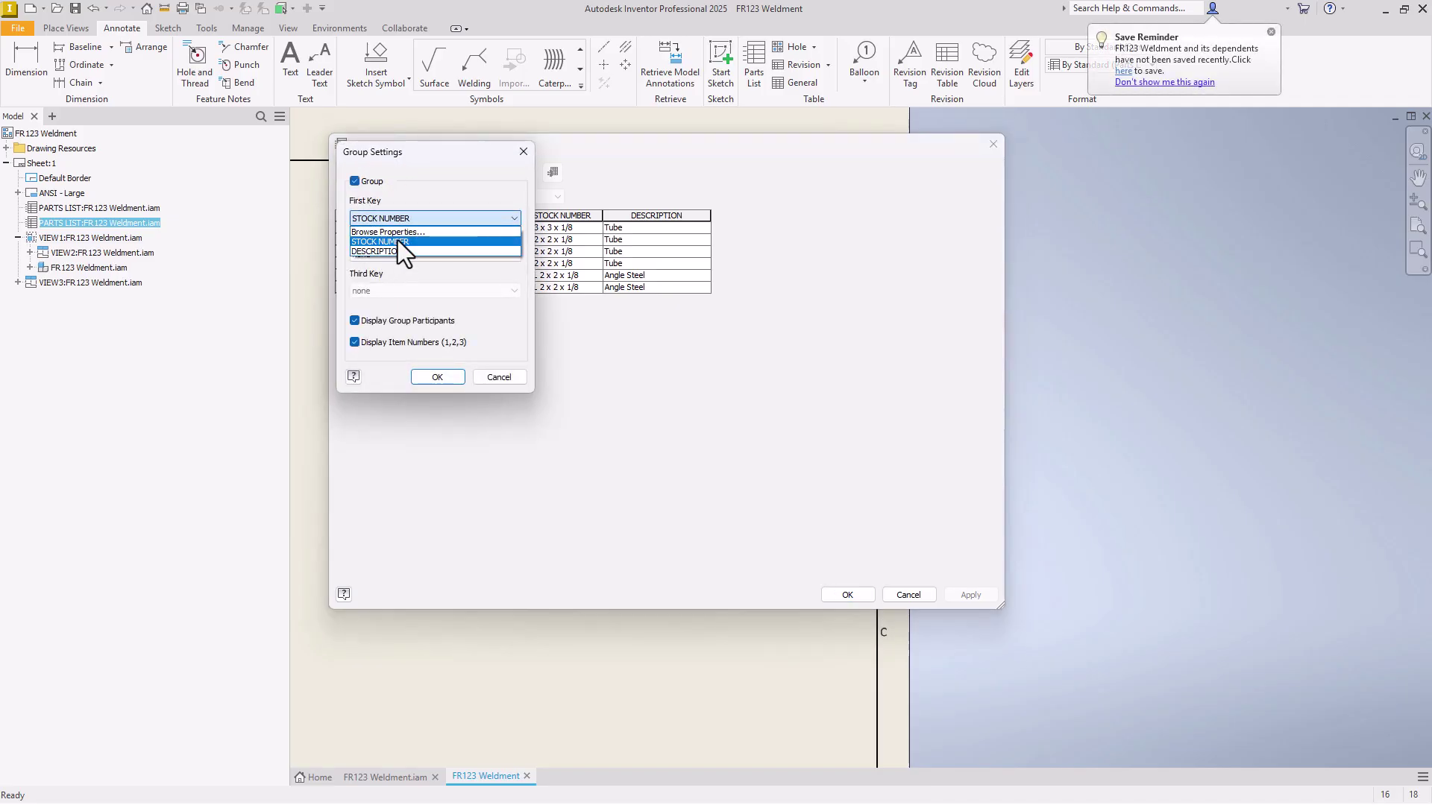
{"action": "left_click", "coordinate": [398, 240]}
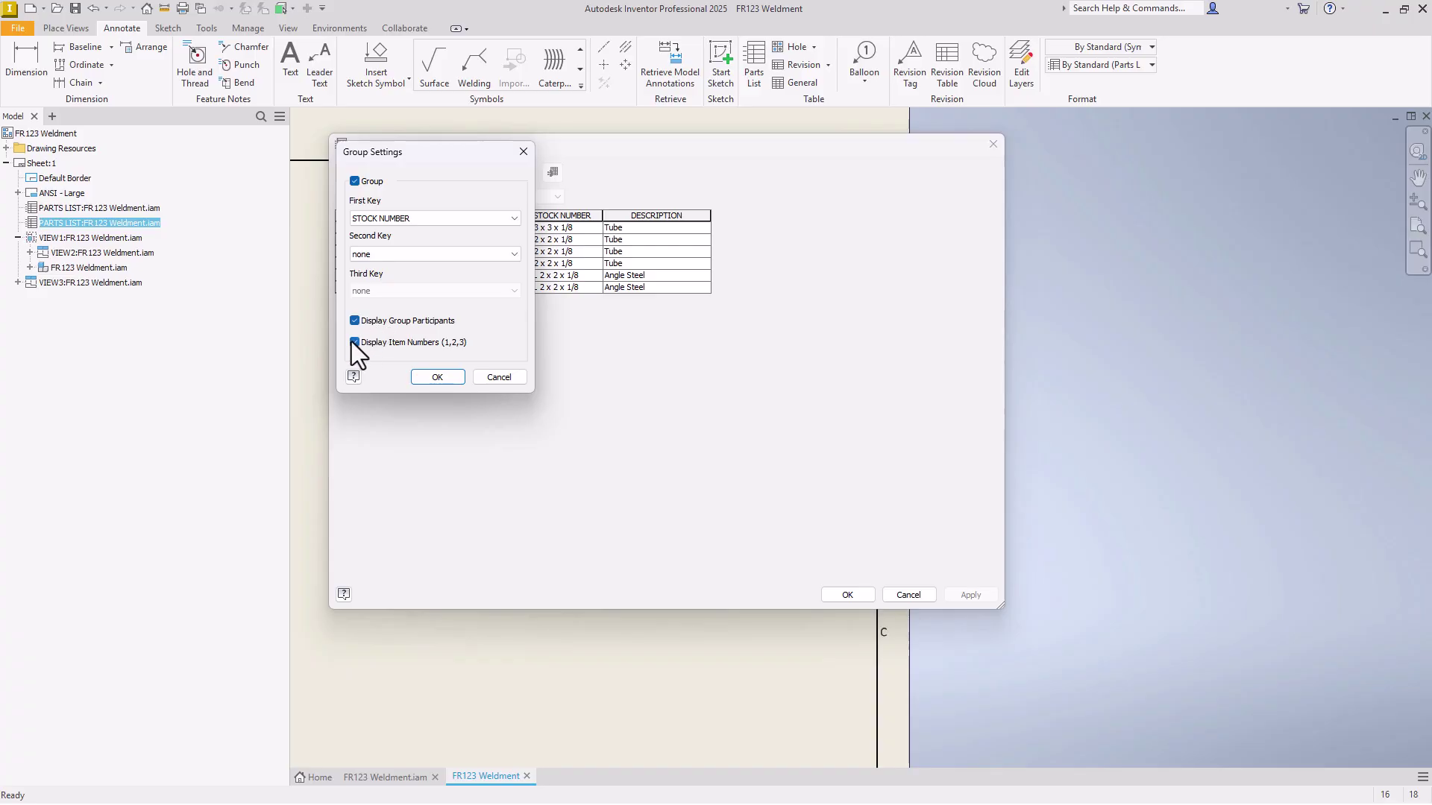
{"action": "left_click", "coordinate": [437, 377]}
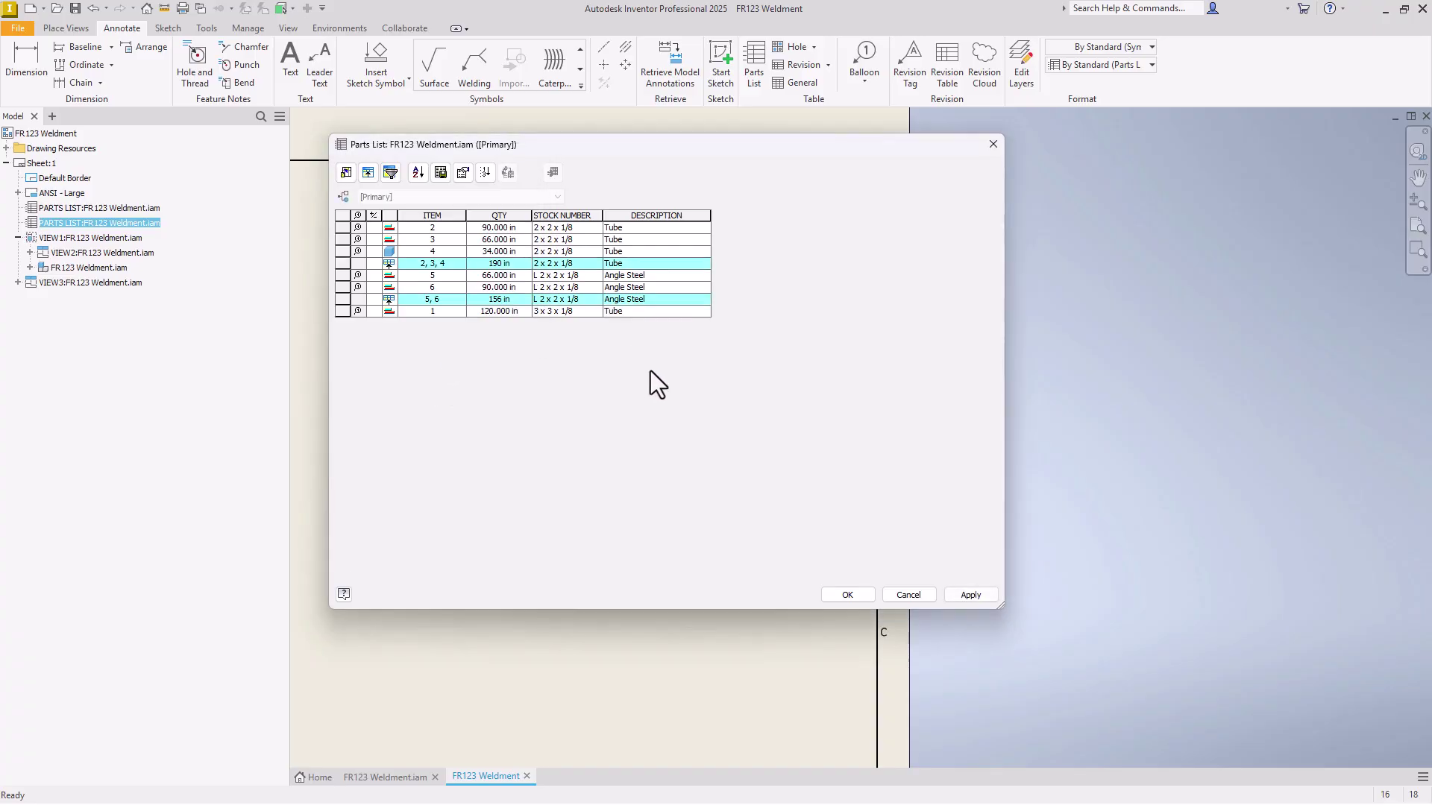
{"action": "left_click", "coordinate": [849, 595]}
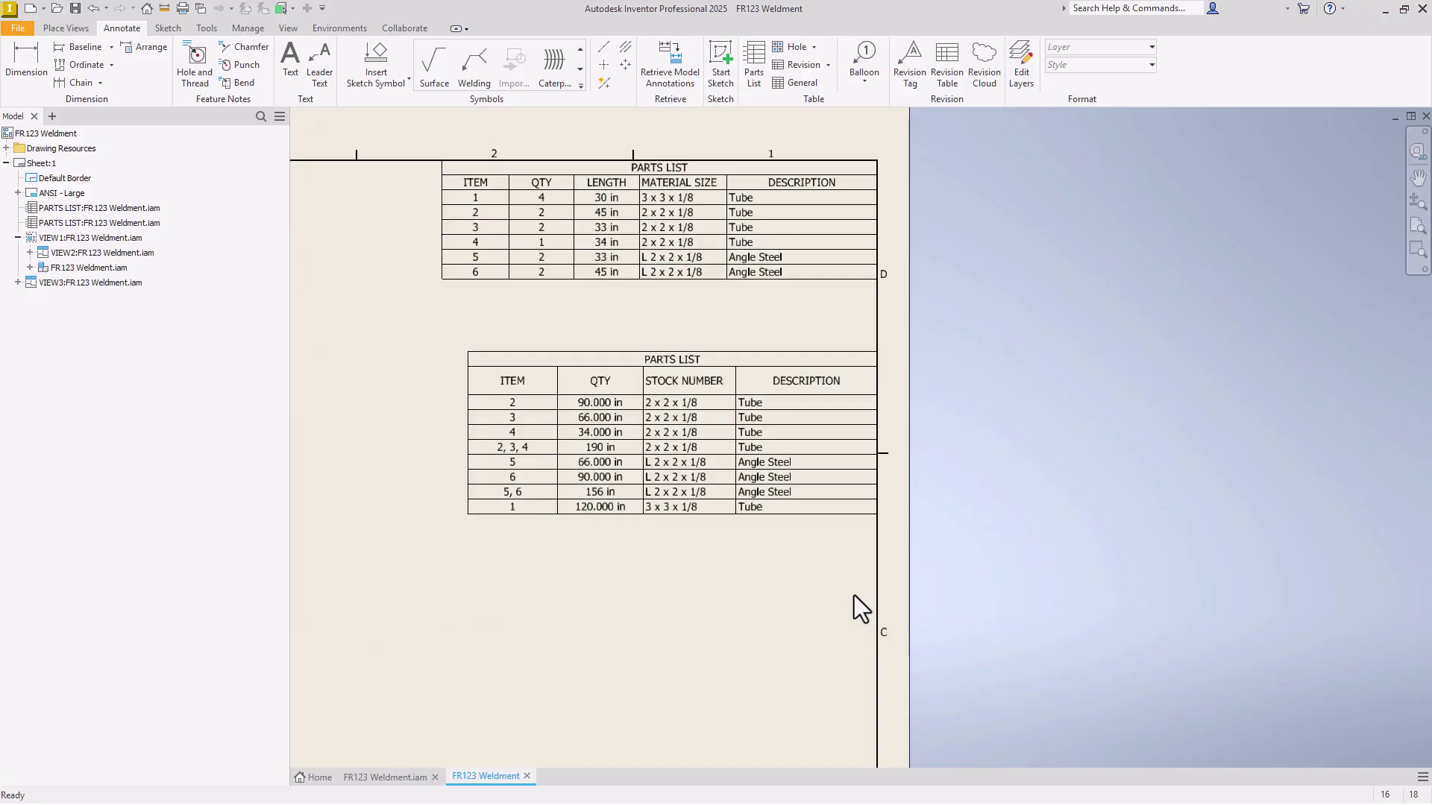
Hide the group participant rows so the lower table shows only its grouped rows.
{"action": "right_click", "coordinate": [530, 513]}
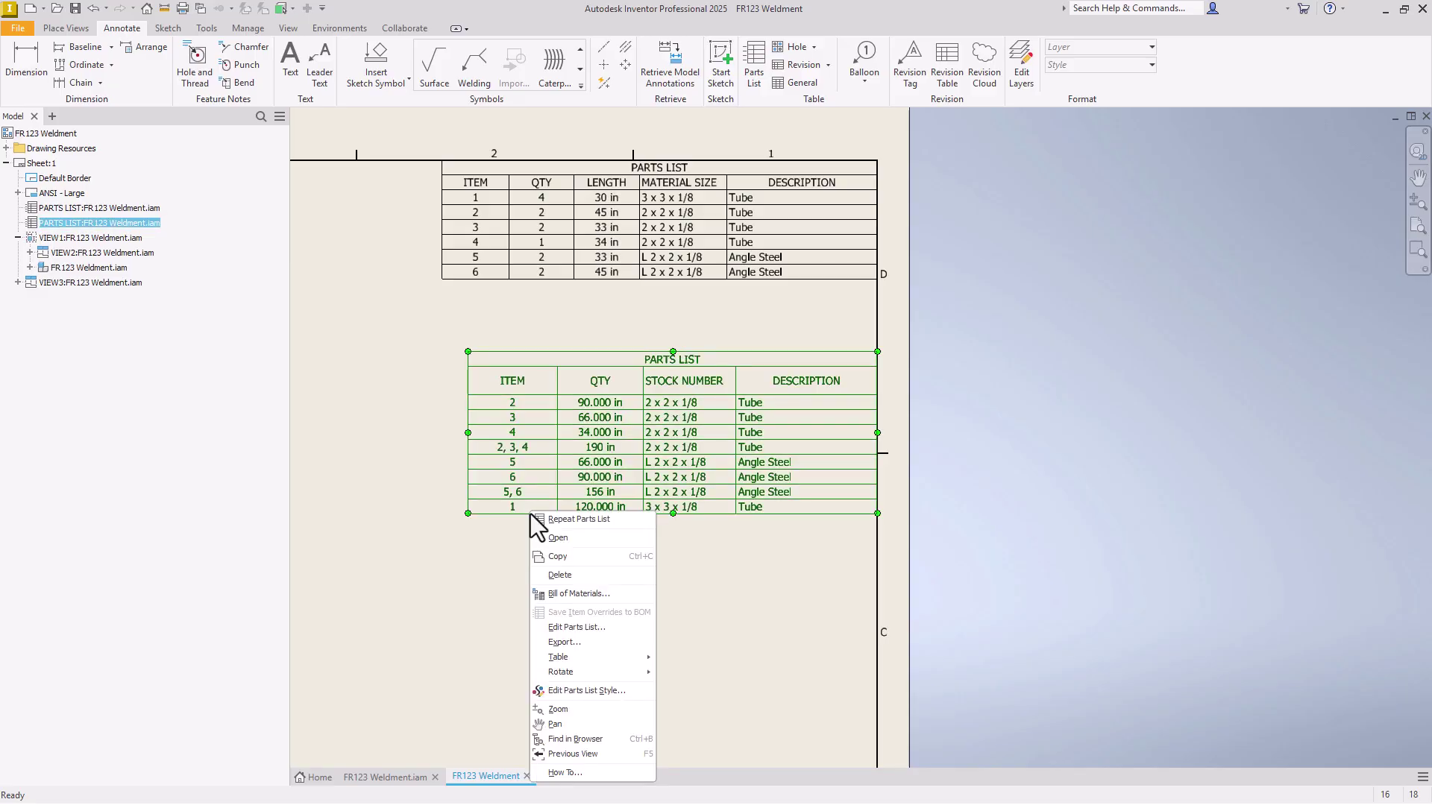
{"action": "left_click", "coordinate": [579, 626]}
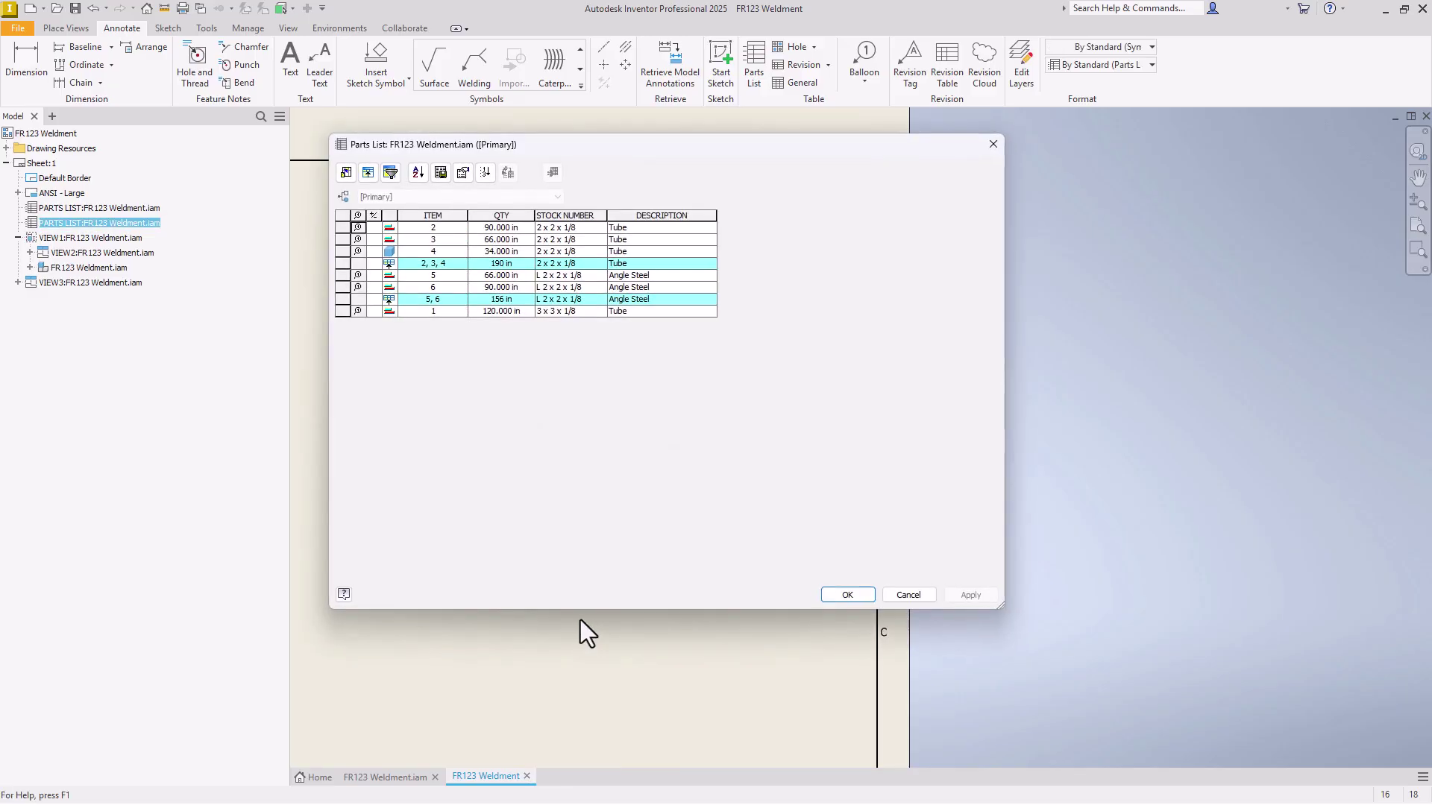
{"action": "left_click", "coordinate": [368, 172]}
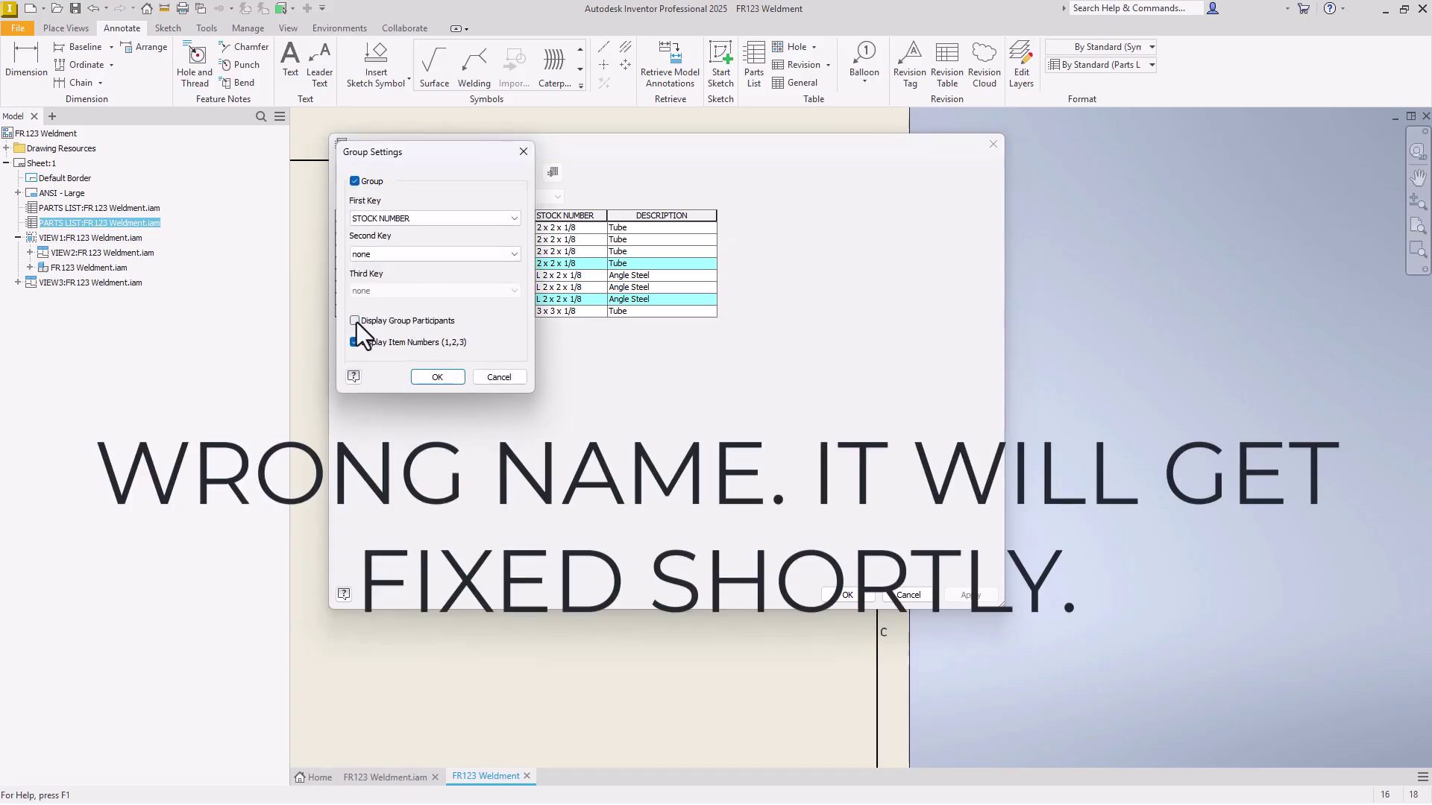
{"action": "left_click", "coordinate": [440, 379]}
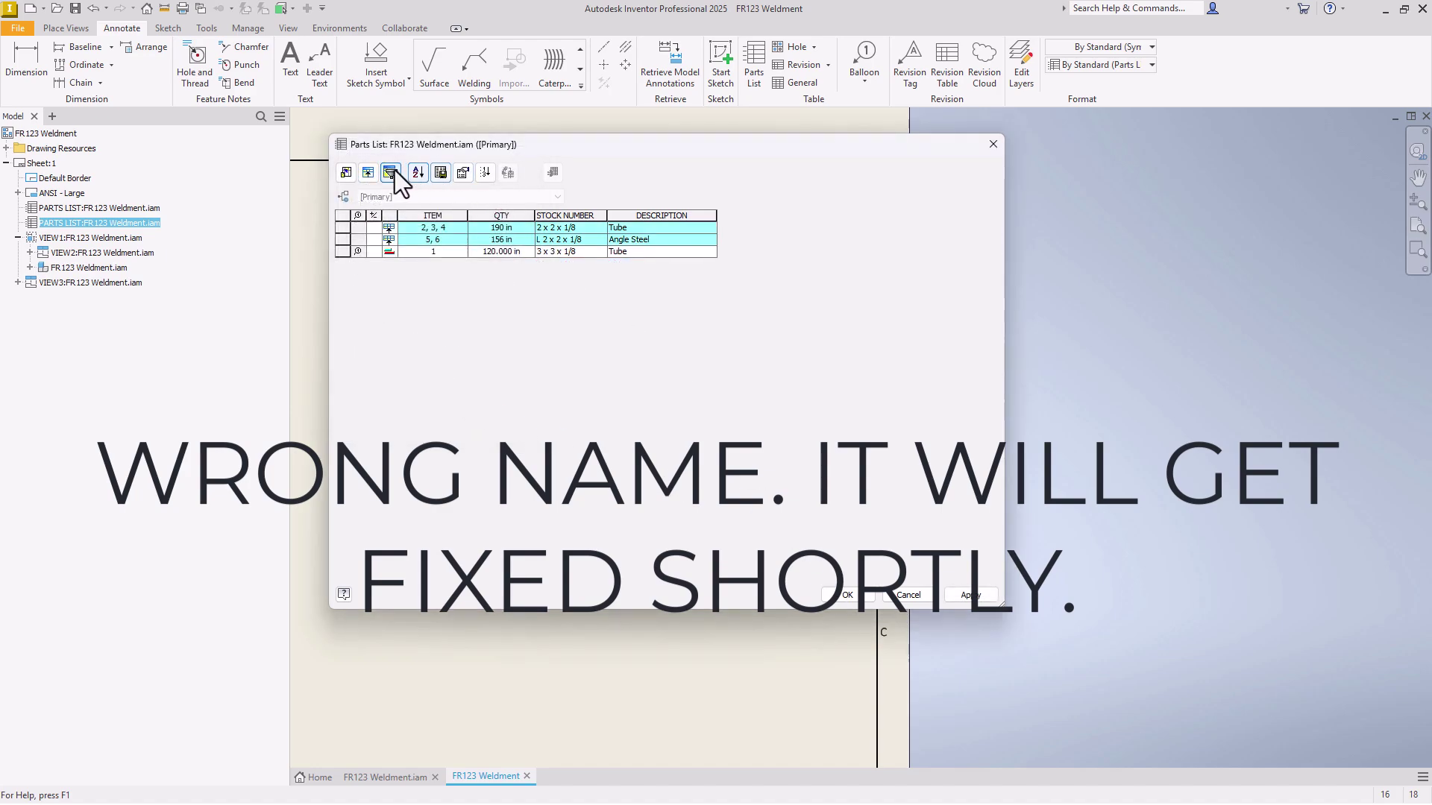
Retitle the lower table CUT LIST and apply the edits.
{"action": "left_click", "coordinate": [456, 173]}
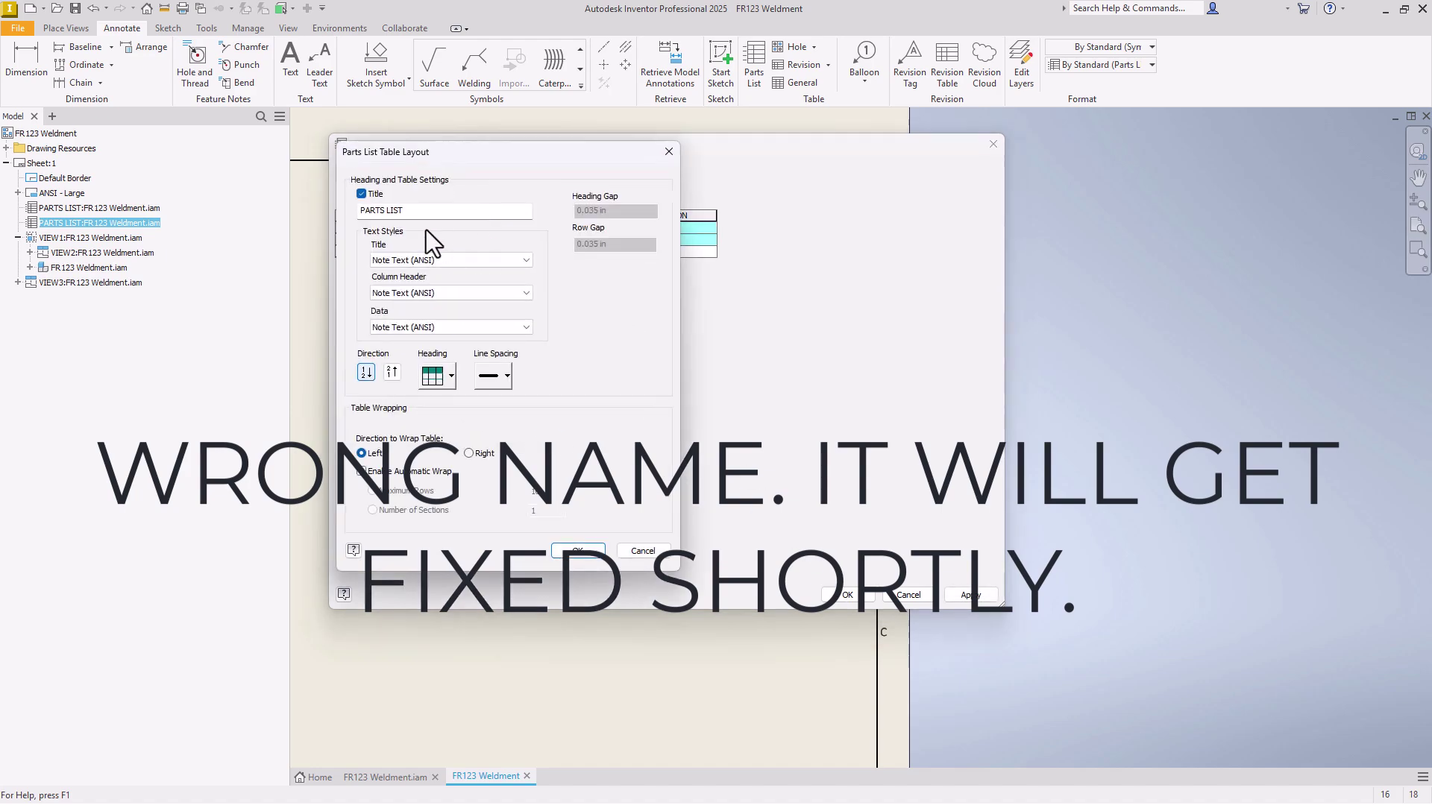
{"action": "key", "text": "Tab"}
{"action": "type", "text": "CUT LIST"}
{"action": "left_click", "coordinate": [576, 551]}
{"action": "left_click", "coordinate": [843, 595]}
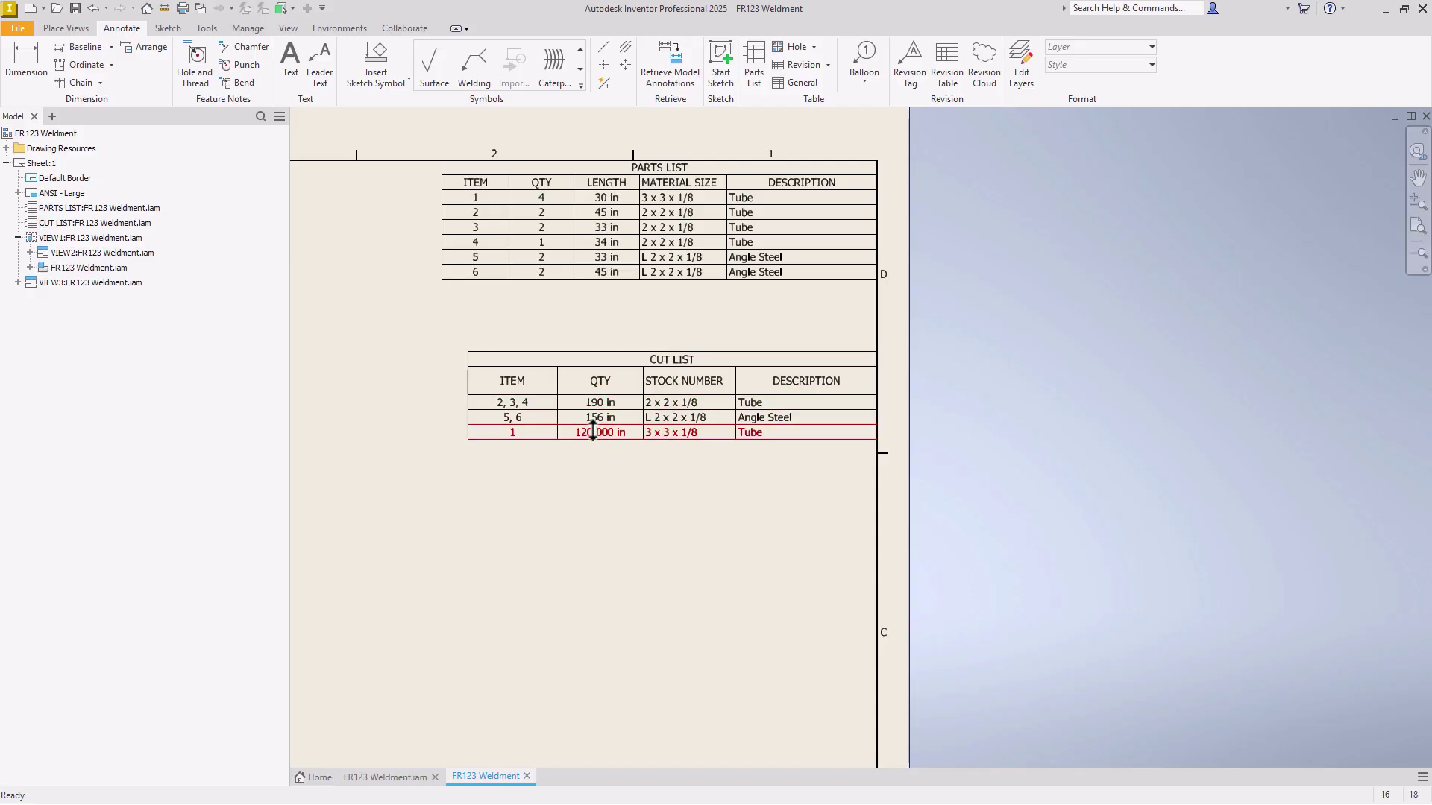
Open the CUT LIST table for editing after briefly viewing the bill of materials.
{"action": "left_click", "coordinate": [608, 396]}
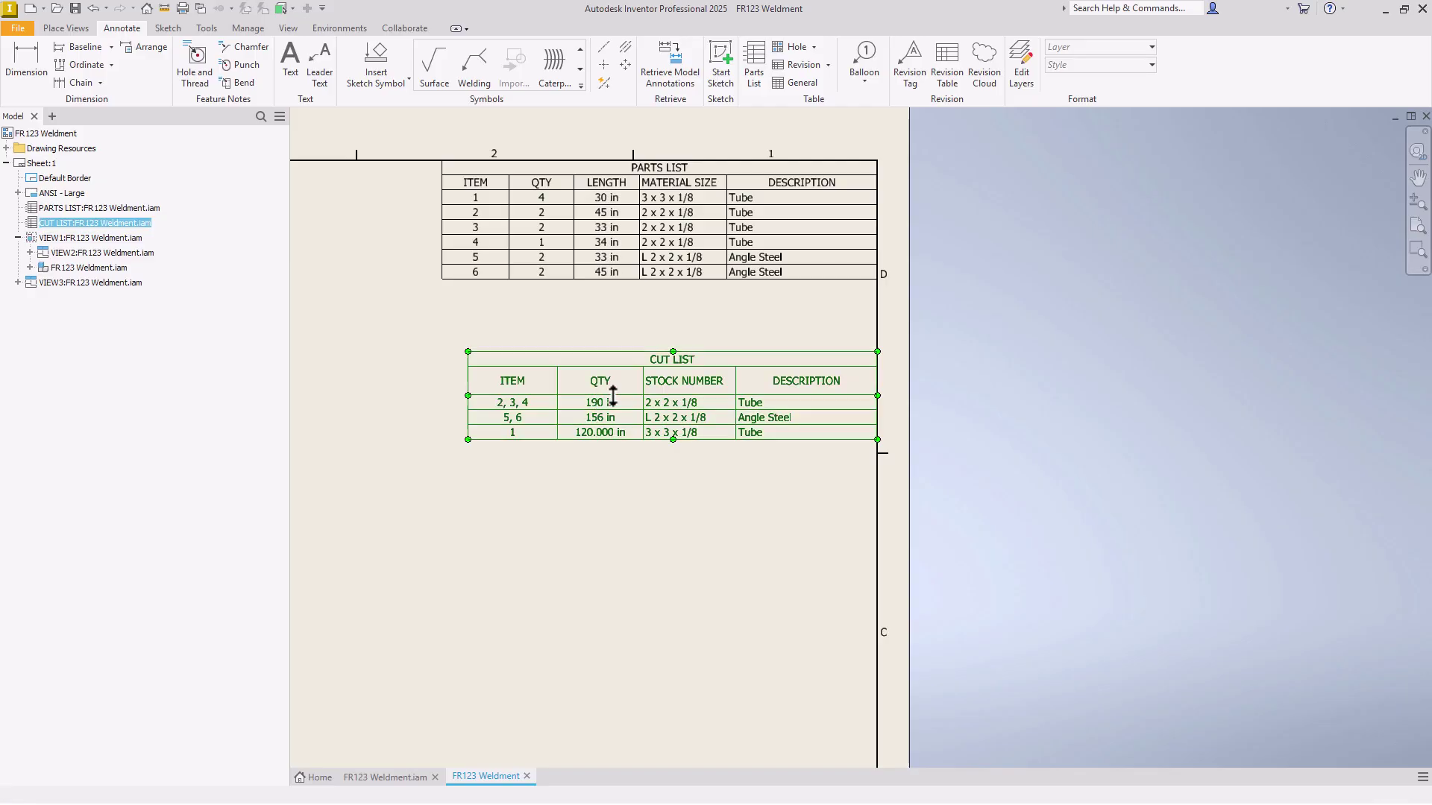
{"action": "right_click", "coordinate": [611, 396]}
{"action": "left_click", "coordinate": [652, 474]}
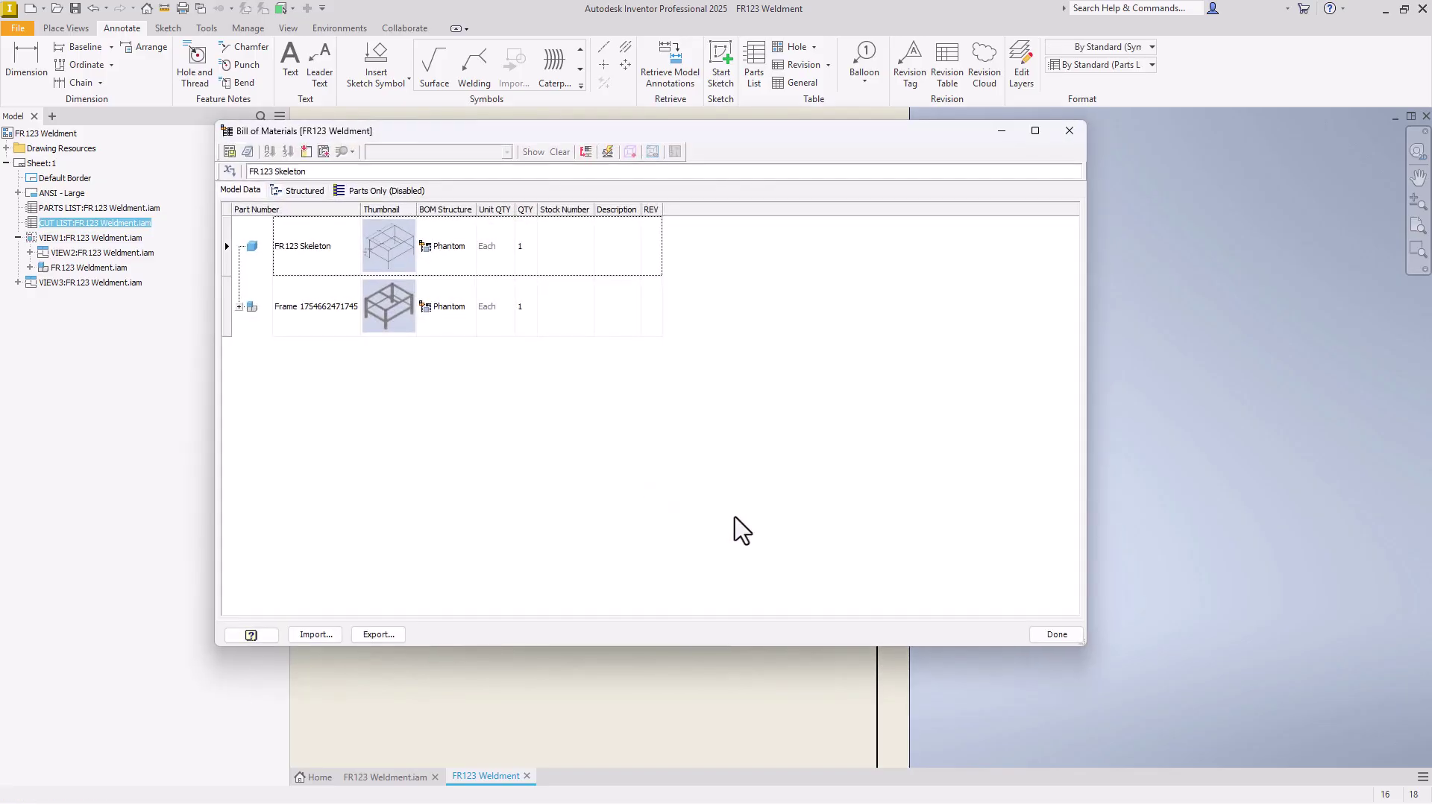
{"action": "left_click", "coordinate": [1056, 635]}
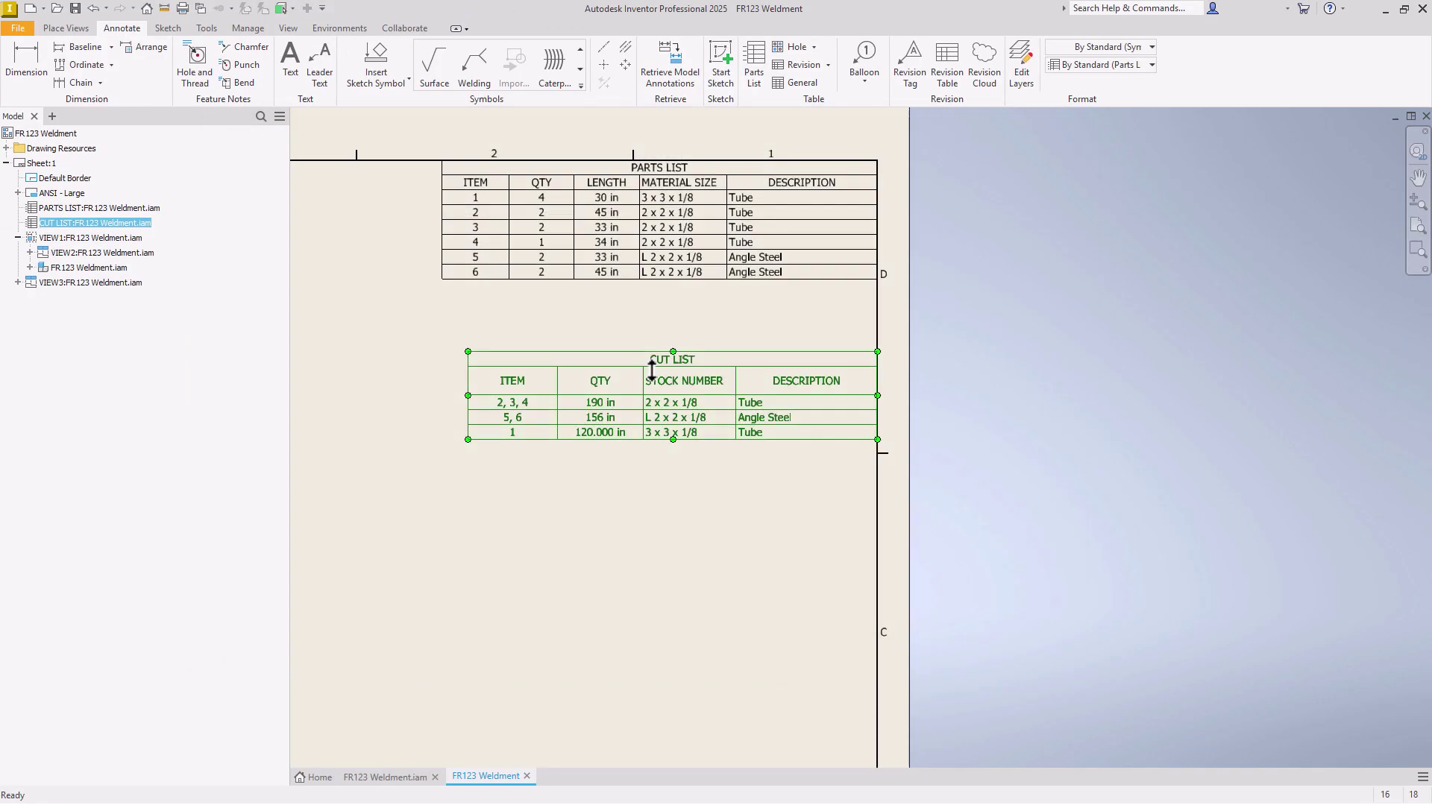
{"action": "right_click", "coordinate": [625, 414]}
{"action": "left_click", "coordinate": [678, 527]}
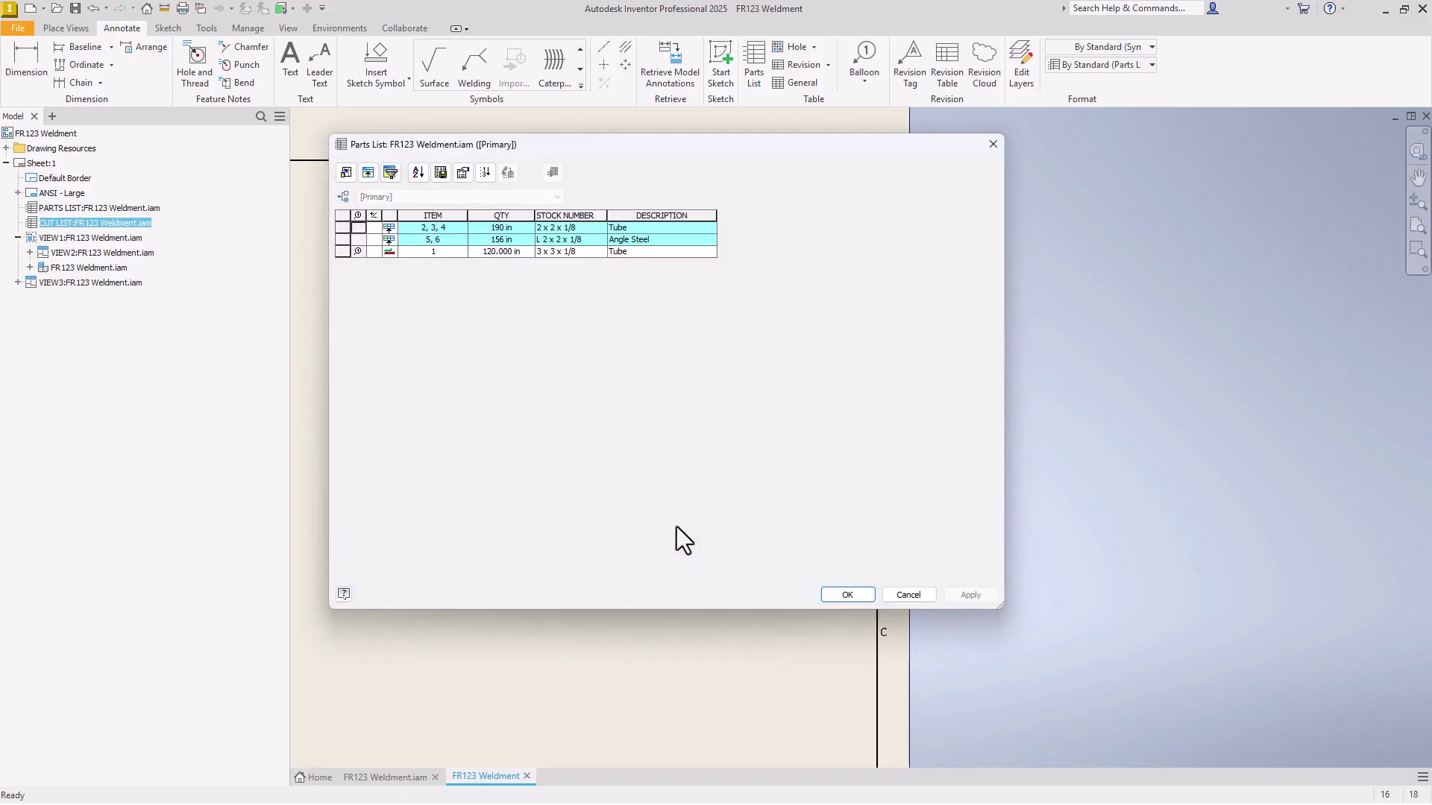
Format the QTY column as diagonal inch fractions at 1/16 precision and apply it to the CUT LIST.
{"action": "right_click", "coordinate": [496, 215]}
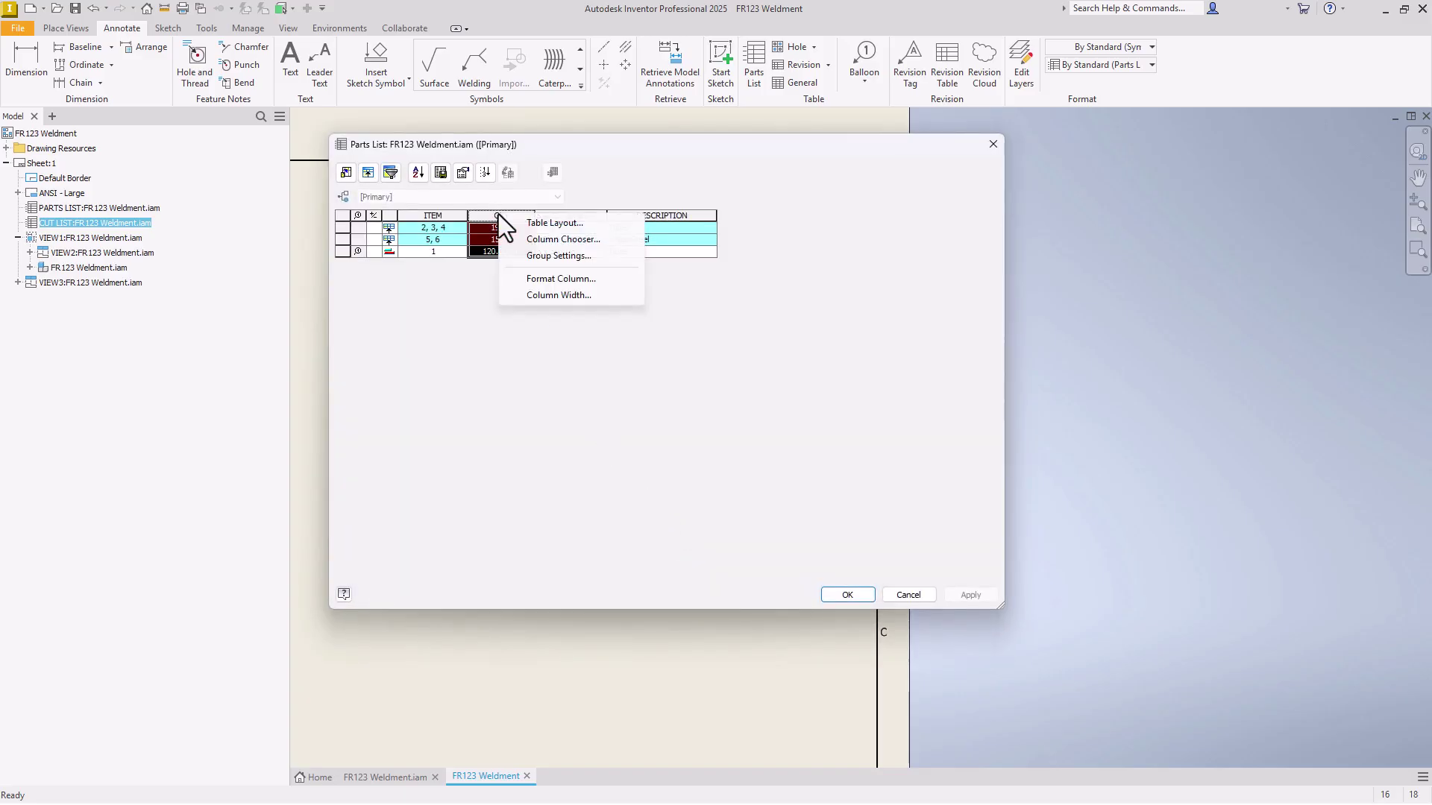
{"action": "left_click", "coordinate": [557, 278]}
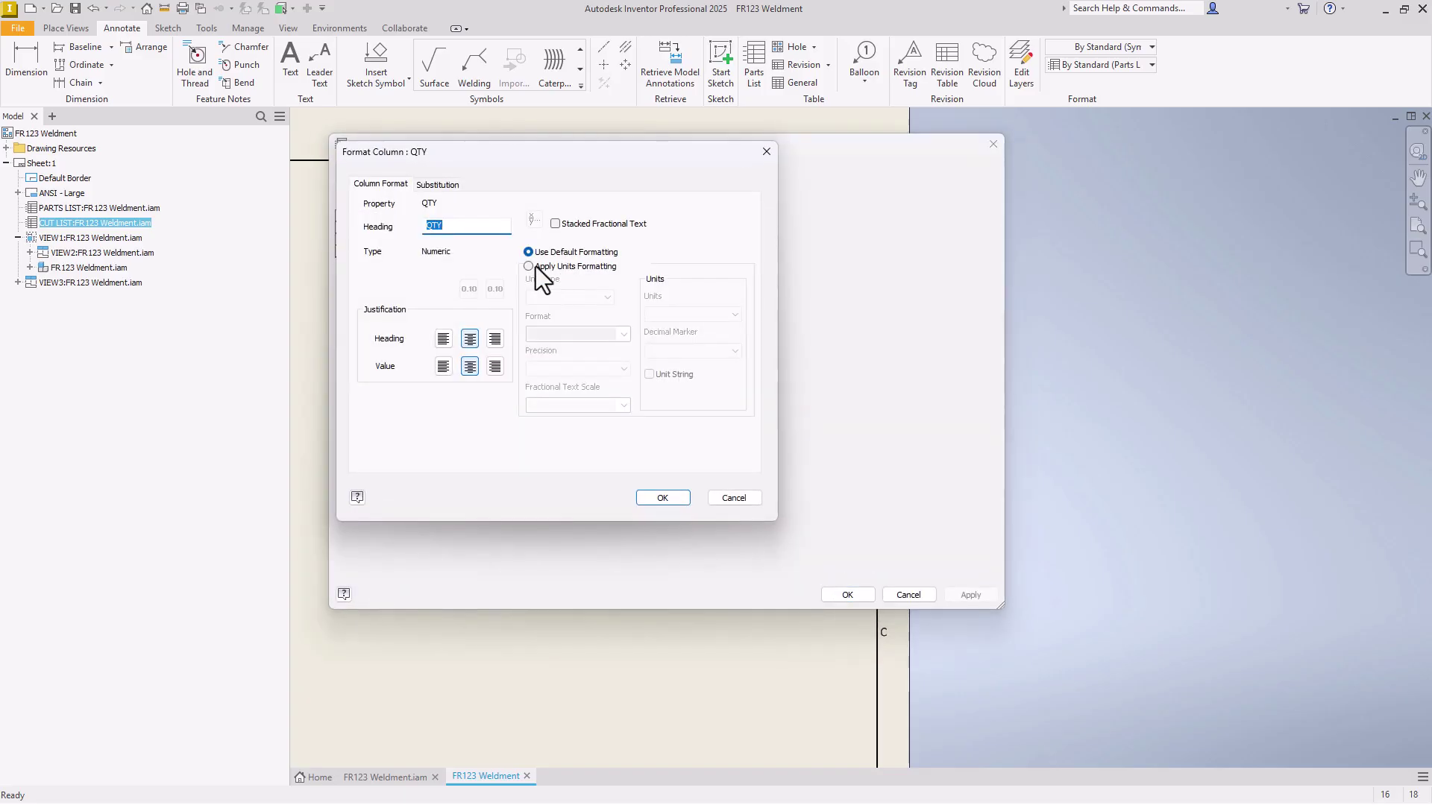
{"action": "left_click", "coordinate": [529, 266]}
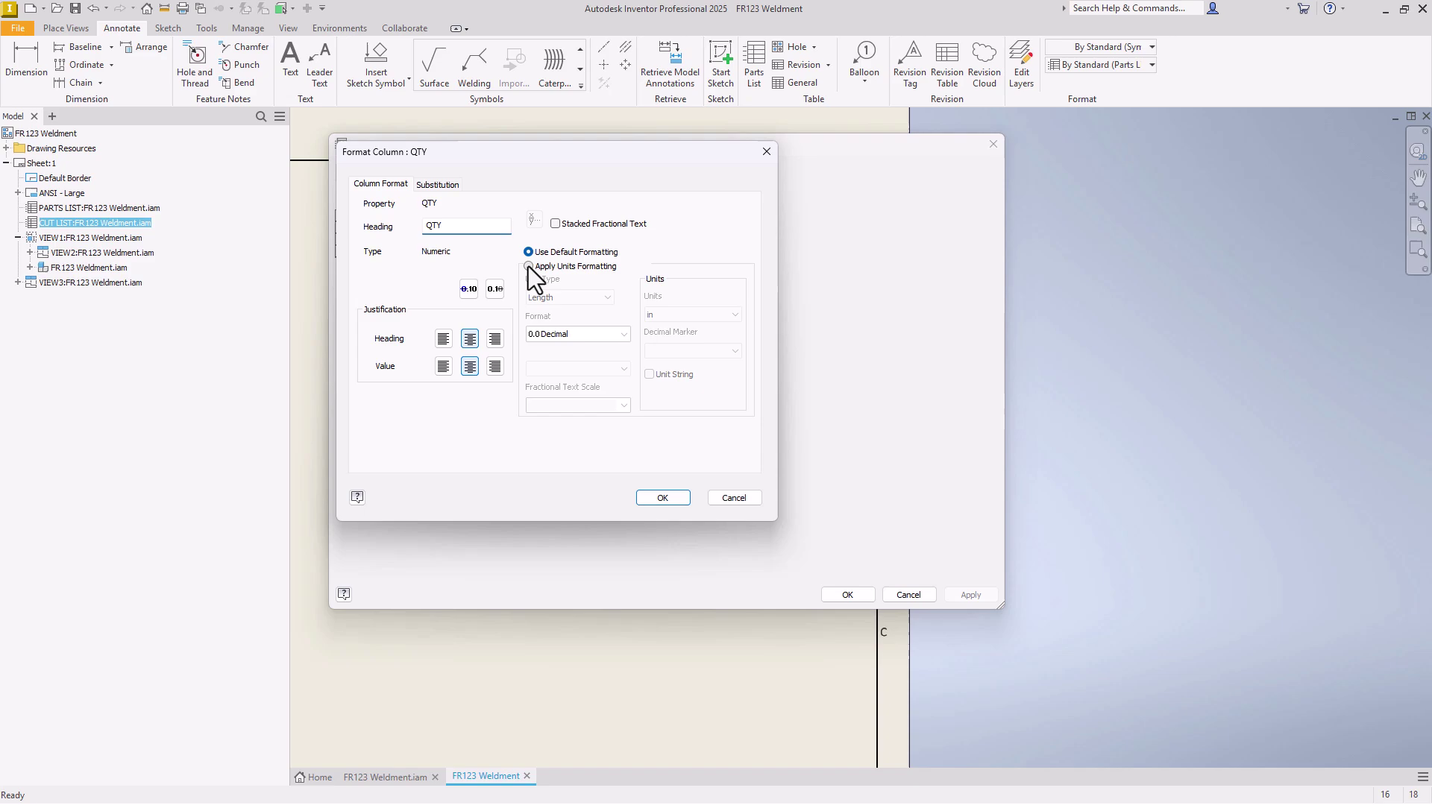
{"action": "left_click", "coordinate": [563, 334]}
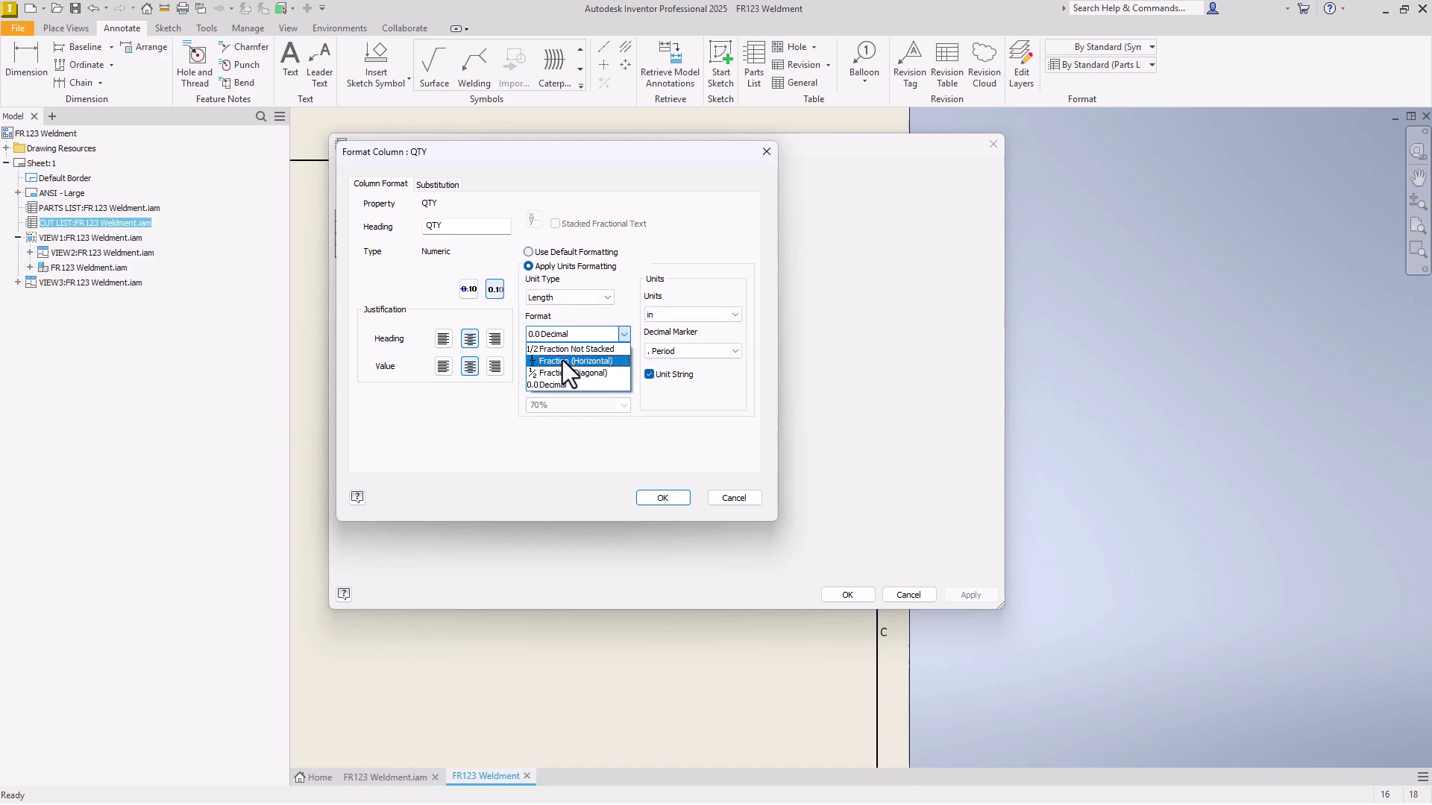
{"action": "left_click", "coordinate": [561, 360]}
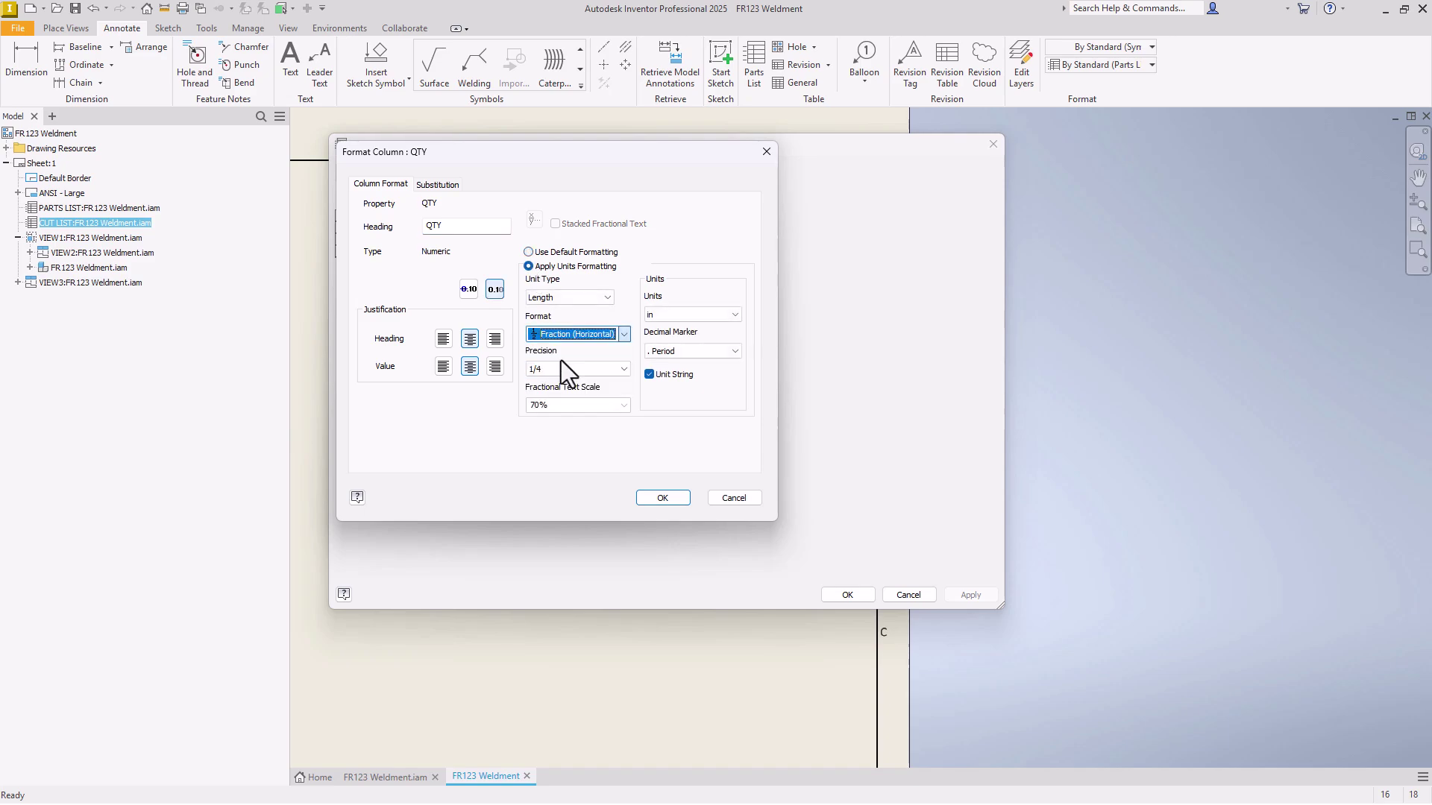
{"action": "left_click", "coordinate": [557, 340]}
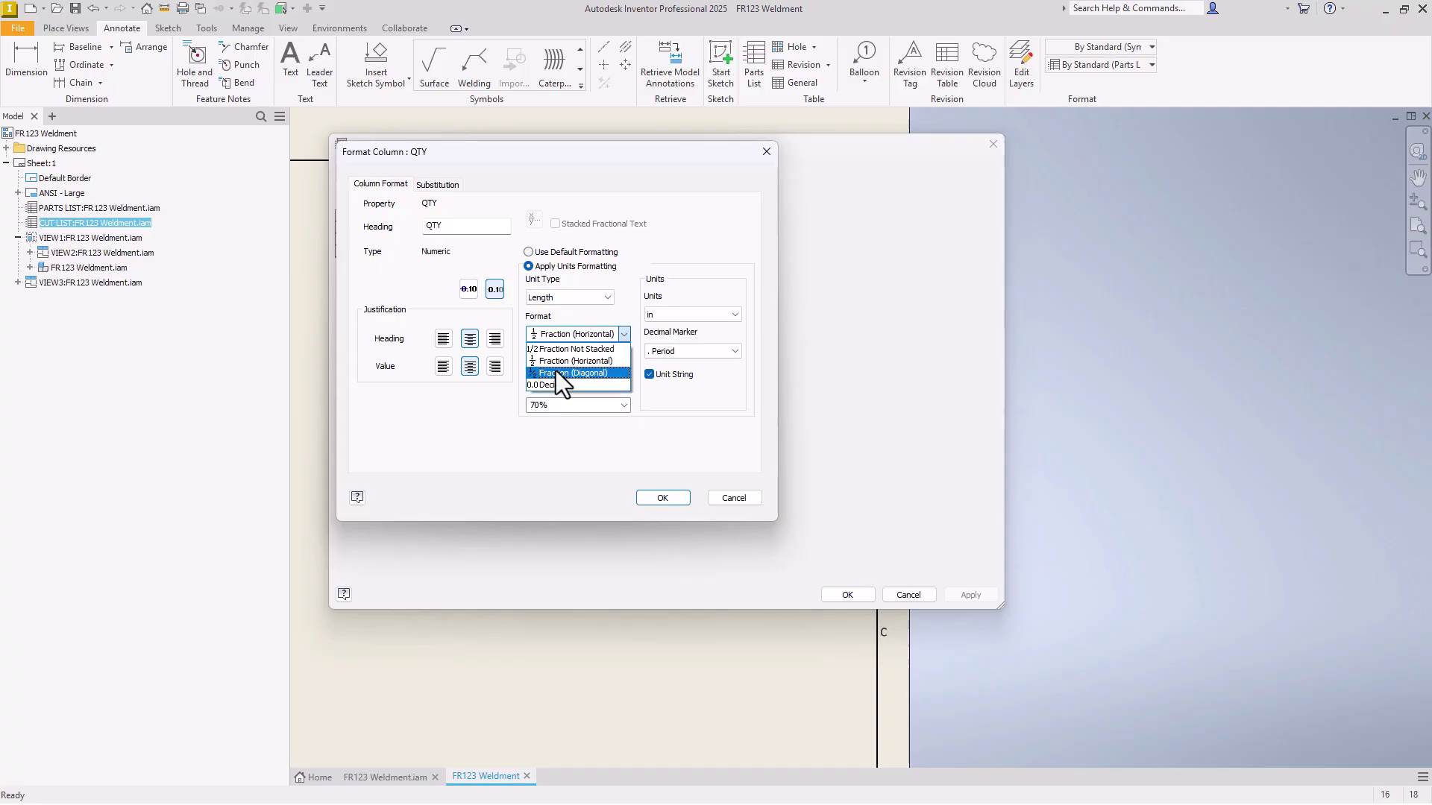
{"action": "left_click", "coordinate": [556, 370]}
{"action": "left_click", "coordinate": [553, 369]}
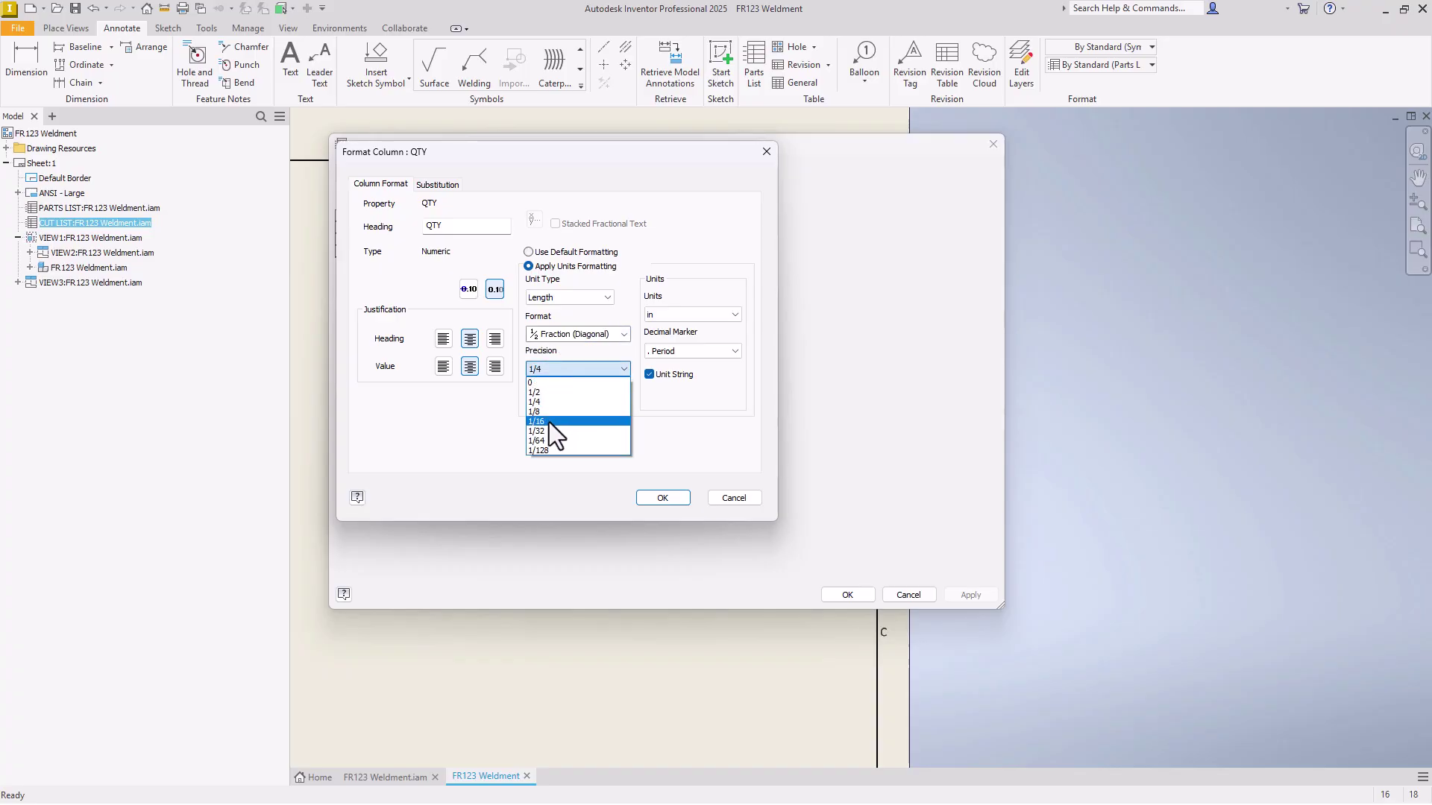
{"action": "left_click", "coordinate": [549, 422]}
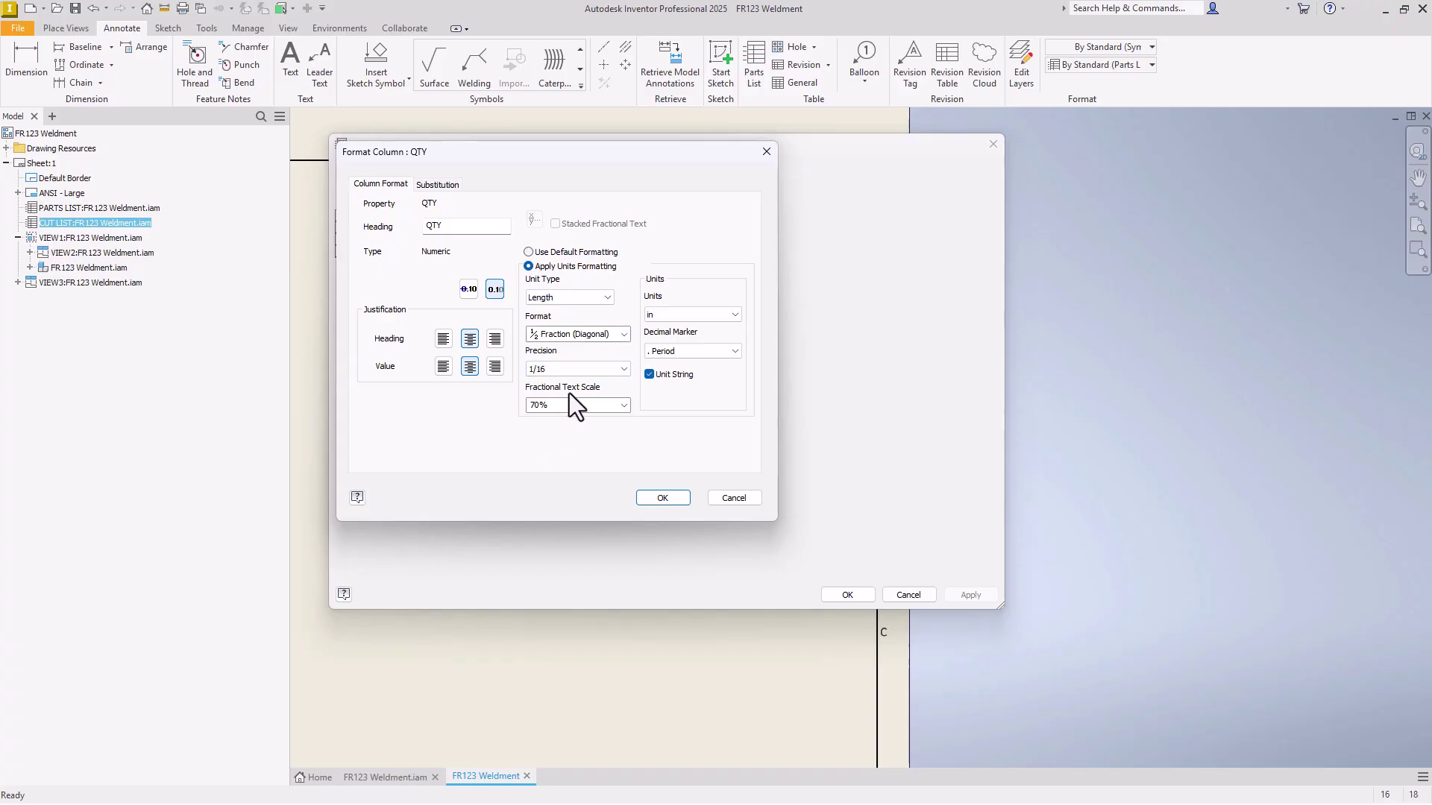
{"action": "left_click", "coordinate": [672, 496]}
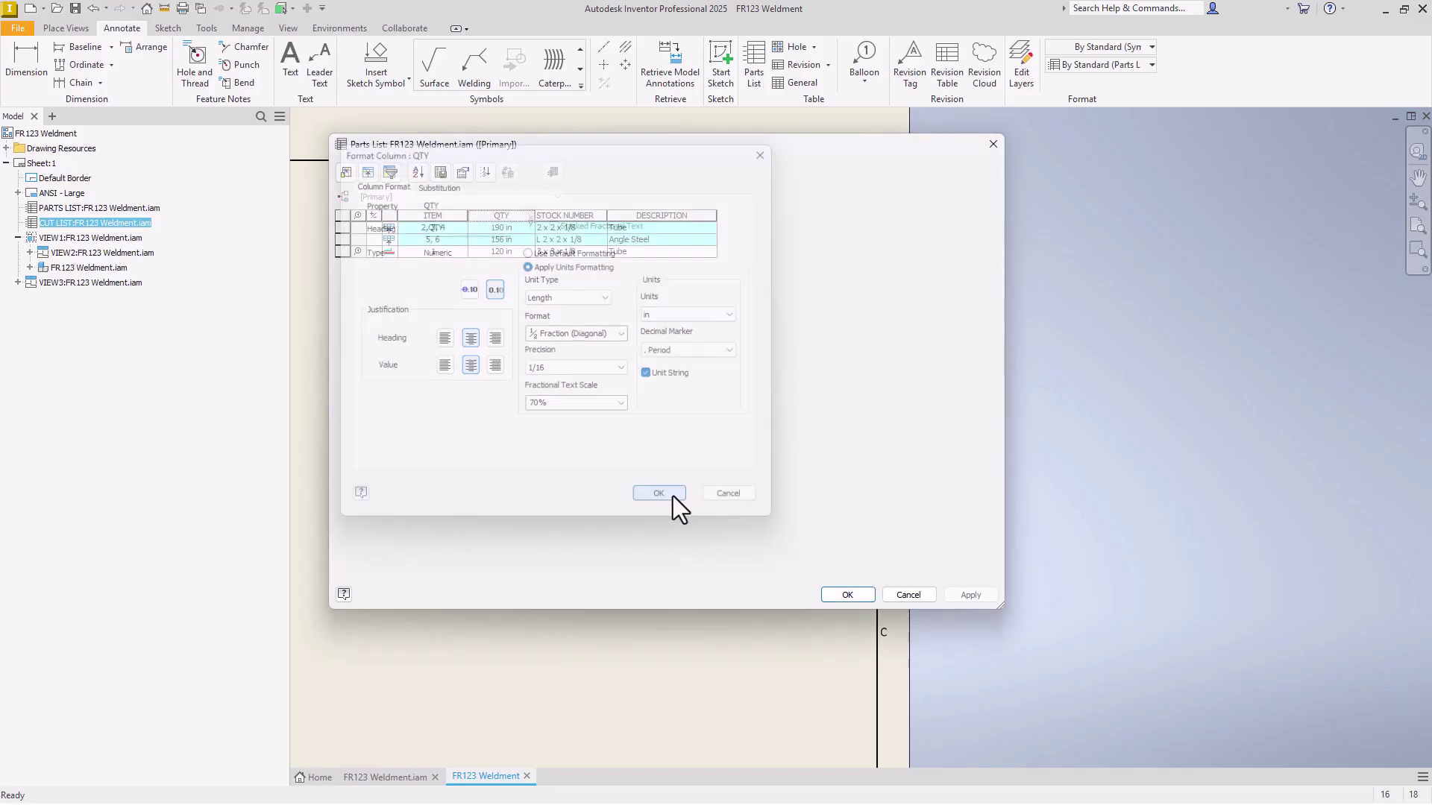
{"action": "left_click", "coordinate": [848, 595]}
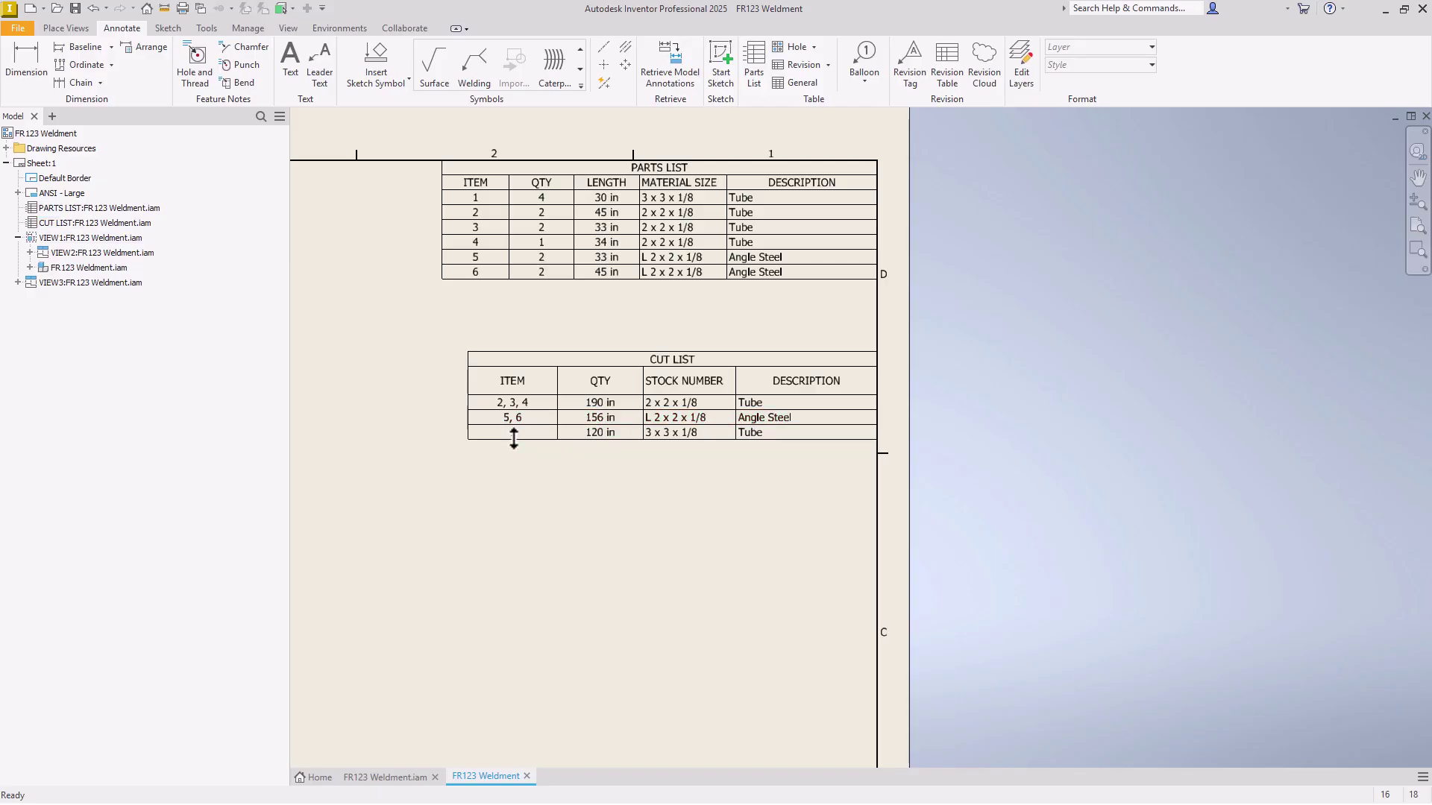
Sort the CUT LIST rows by QTY in ascending order.
{"action": "left_click", "coordinate": [612, 440]}
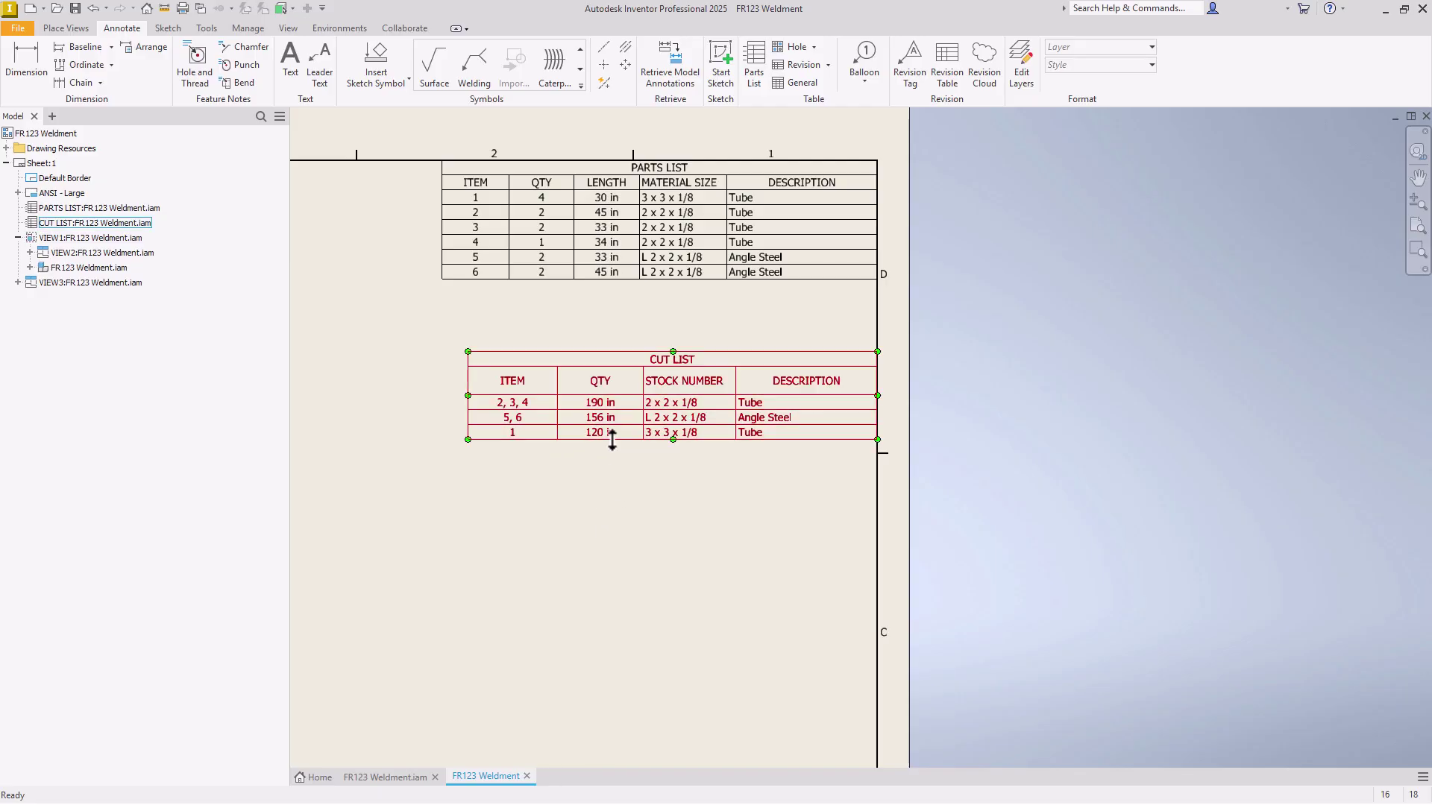
{"action": "double_click", "coordinate": [584, 439]}
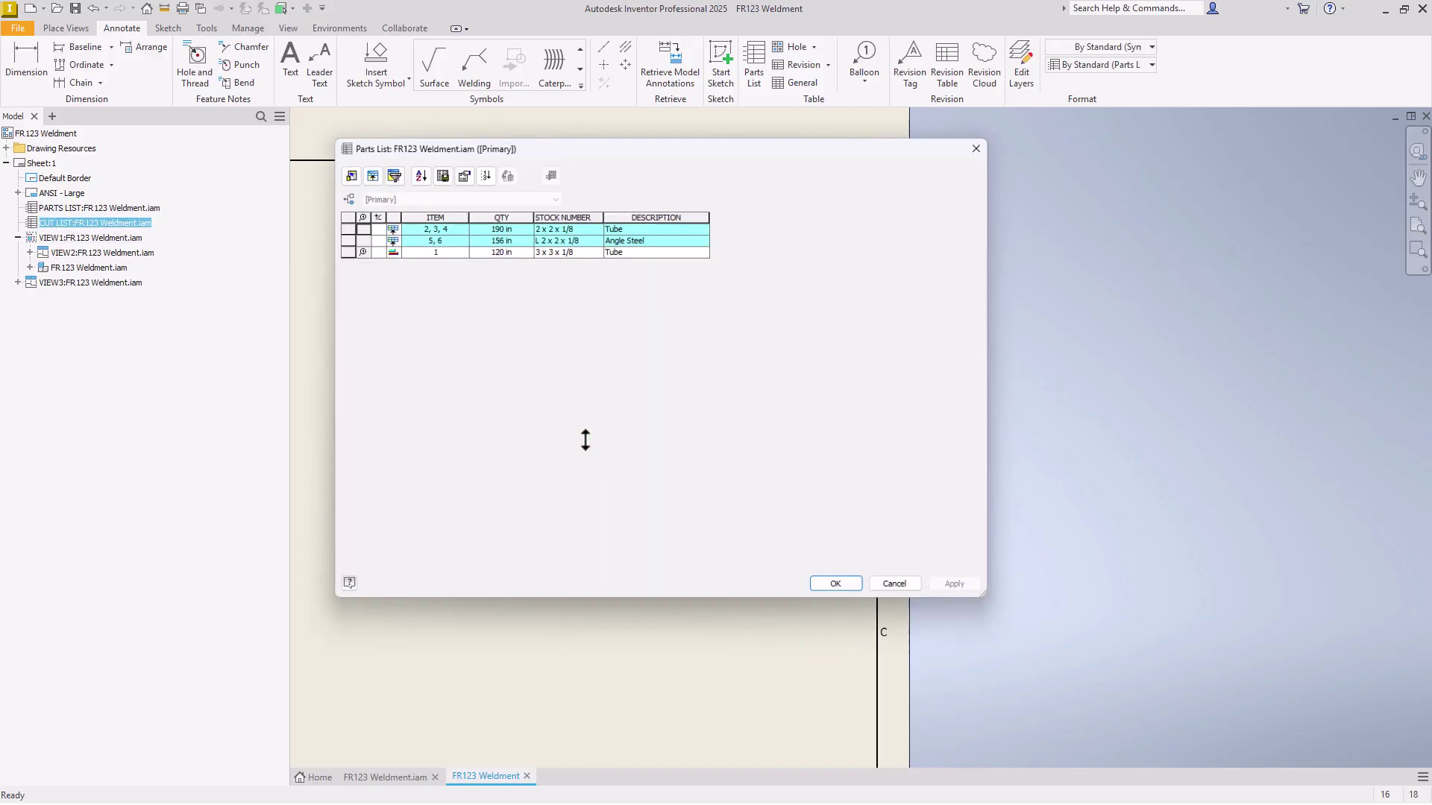
{"action": "left_click", "coordinate": [422, 172]}
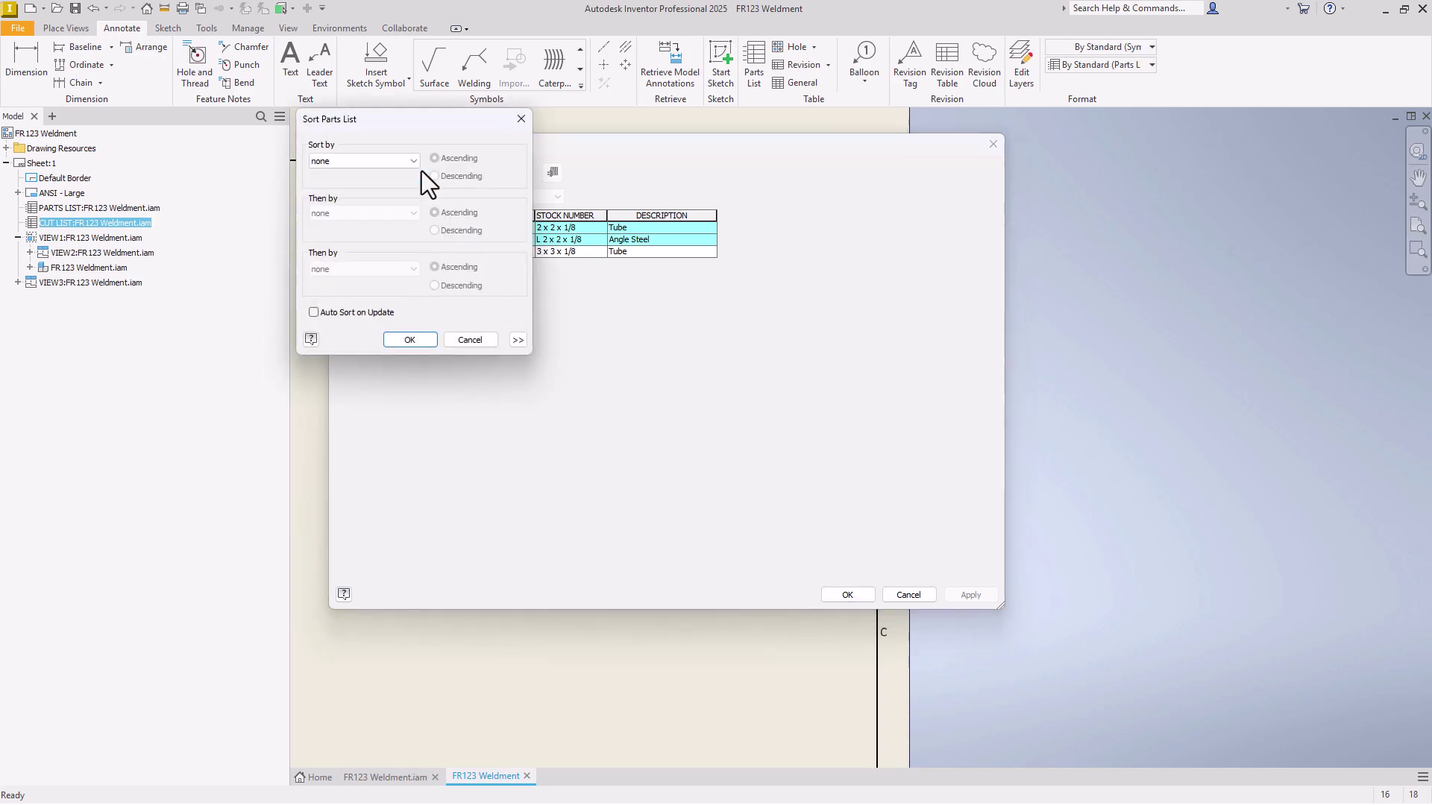
{"action": "left_click", "coordinate": [368, 158]}
{"action": "left_click", "coordinate": [336, 179]}
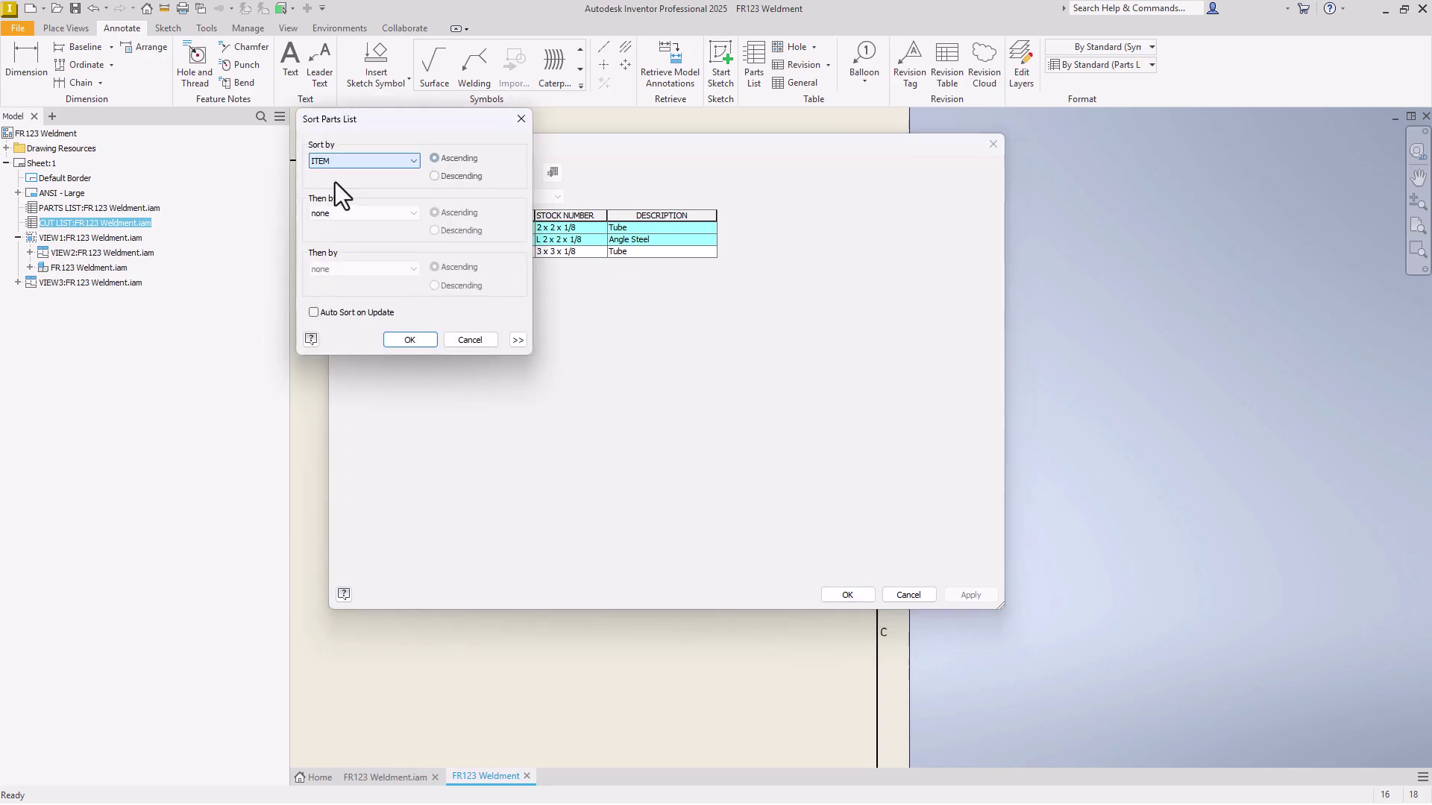
{"action": "left_click", "coordinate": [415, 341]}
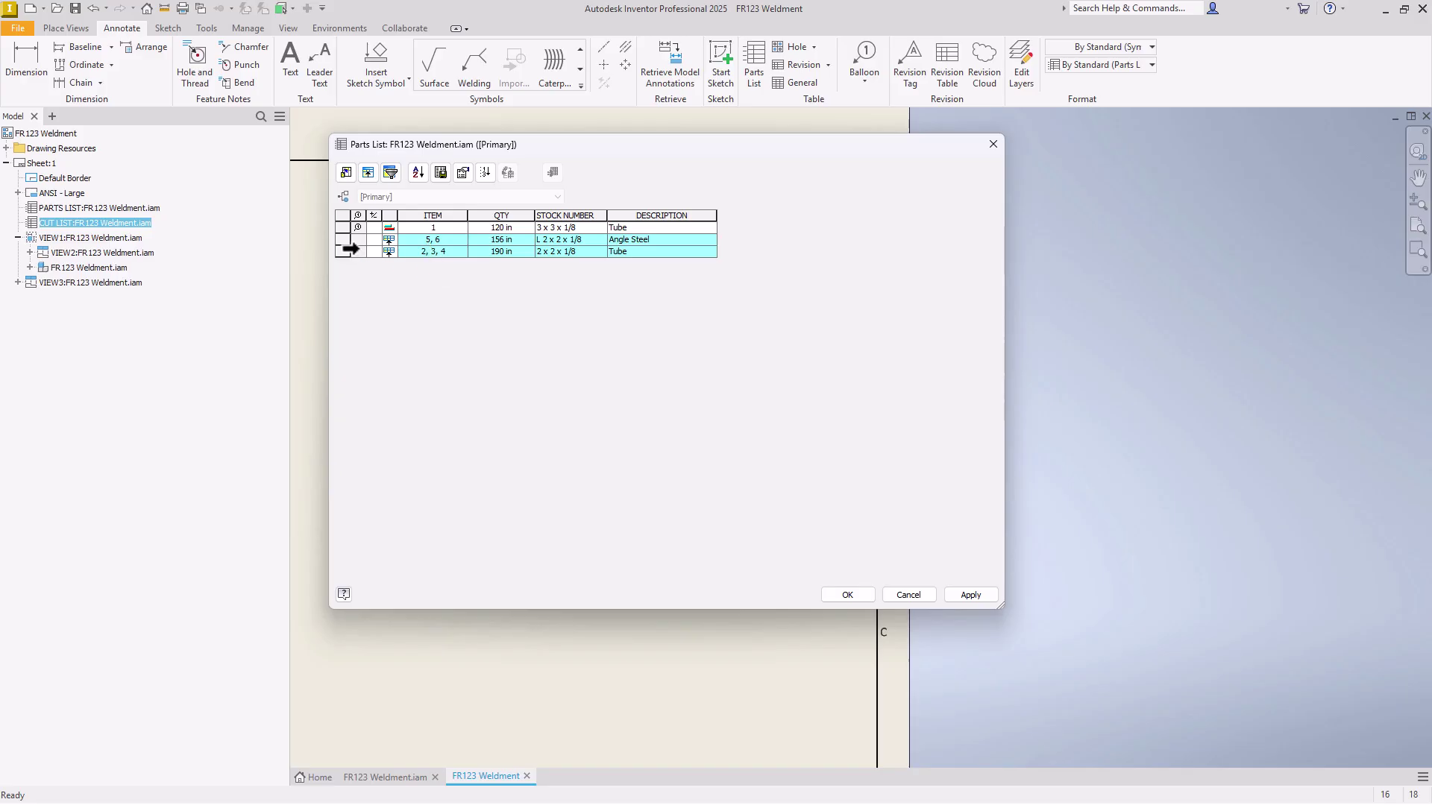
Drag the rows into the order 1, then 2, 3, 4, then 5, 6.
{"action": "left_click", "coordinate": [352, 250]}
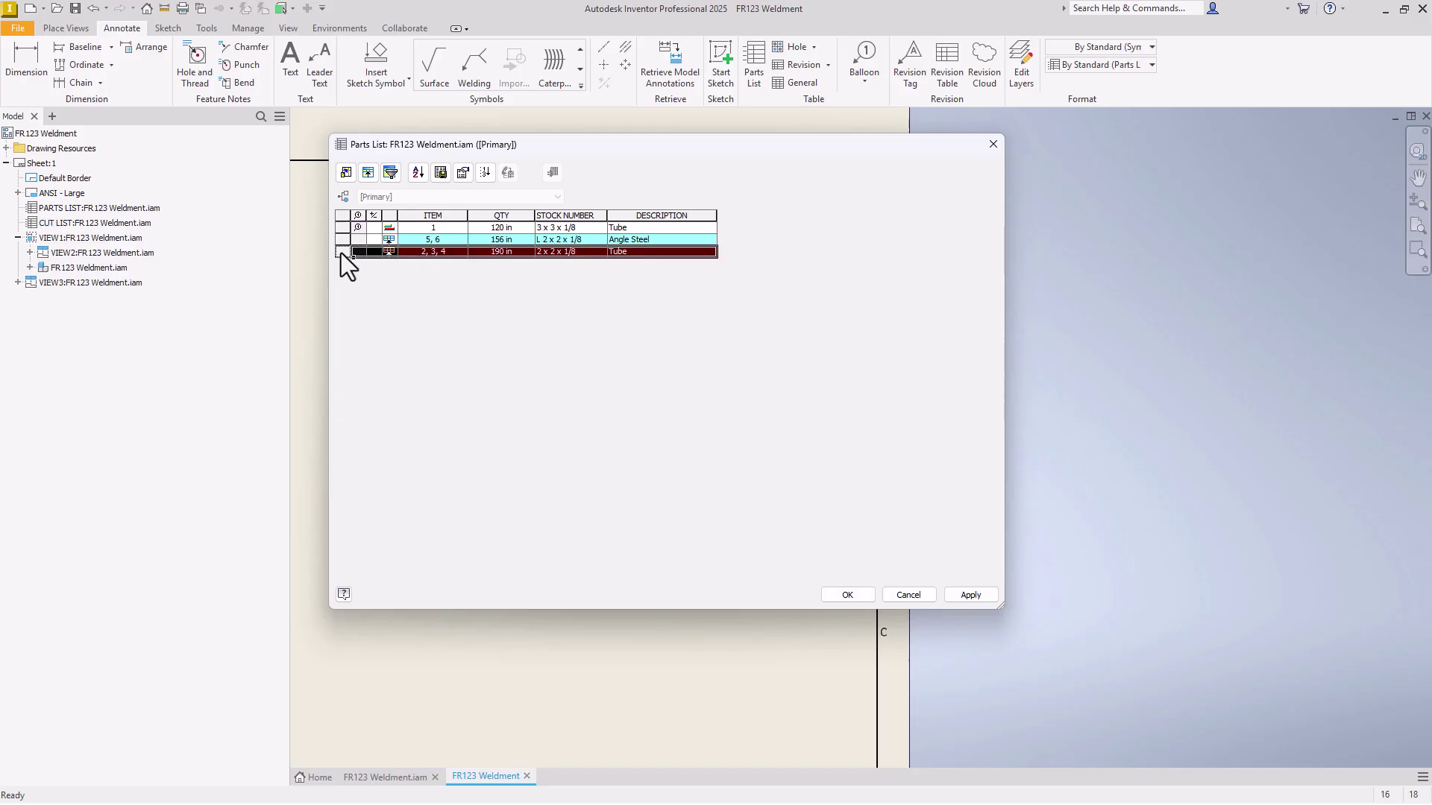
{"action": "left_click_drag", "start_coordinate": [342, 253], "coordinate": [343, 244]}
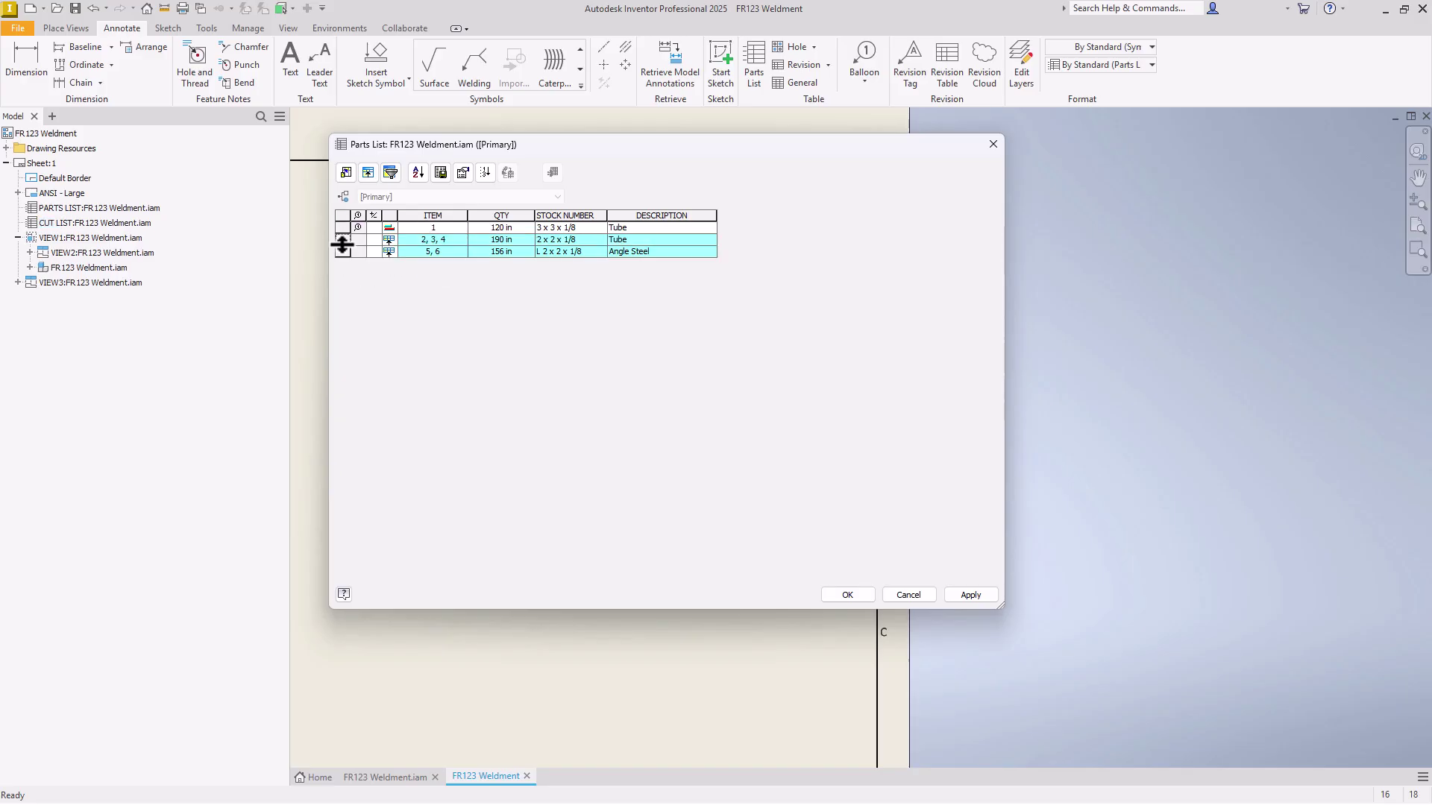
{"action": "left_click", "coordinate": [343, 252]}
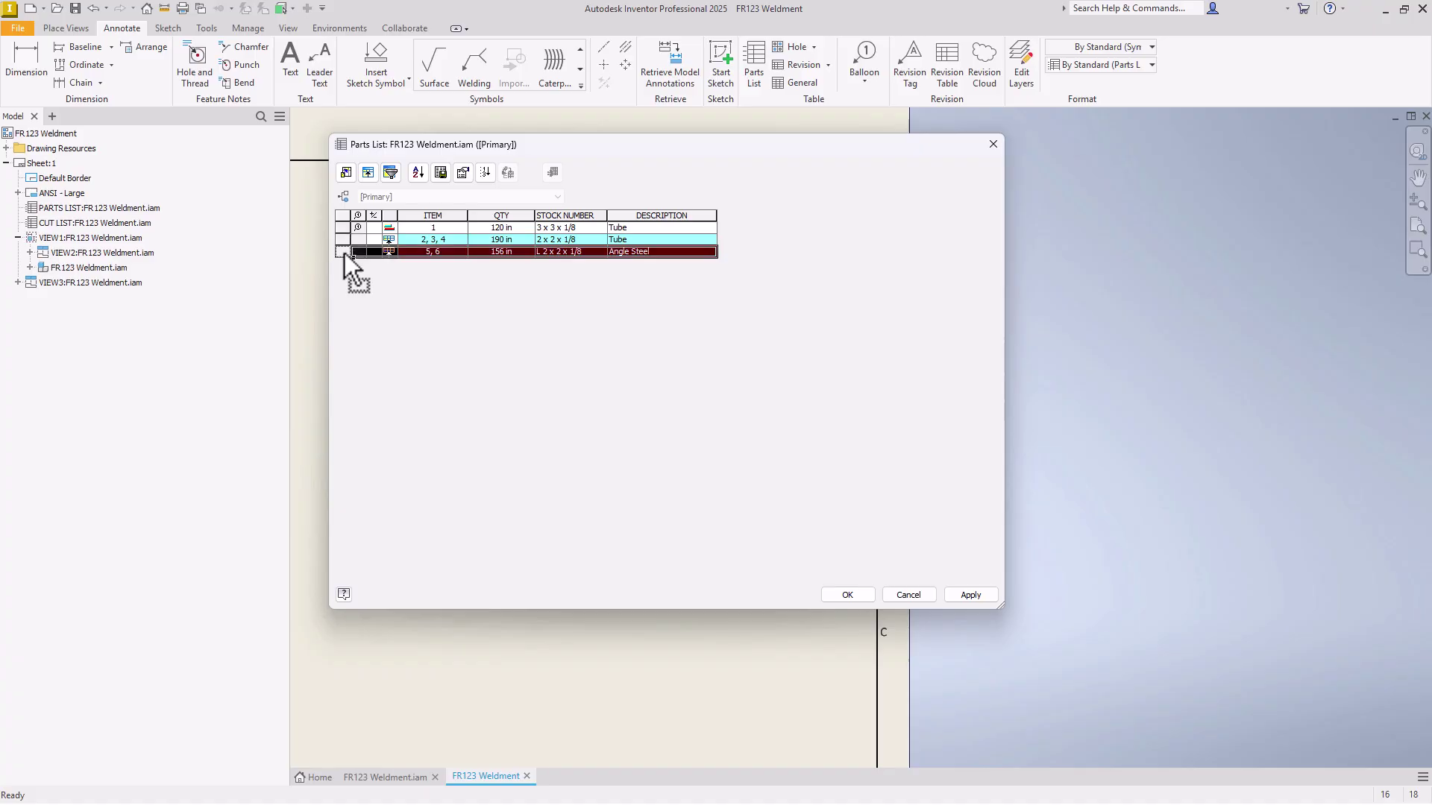
{"action": "mouse_move", "coordinate": [345, 253]}
{"action": "left_mouse_down"}
{"action": "mouse_move", "coordinate": [346, 236]}
{"action": "mouse_move", "coordinate": [352, 263]}
{"action": "left_mouse_up"}
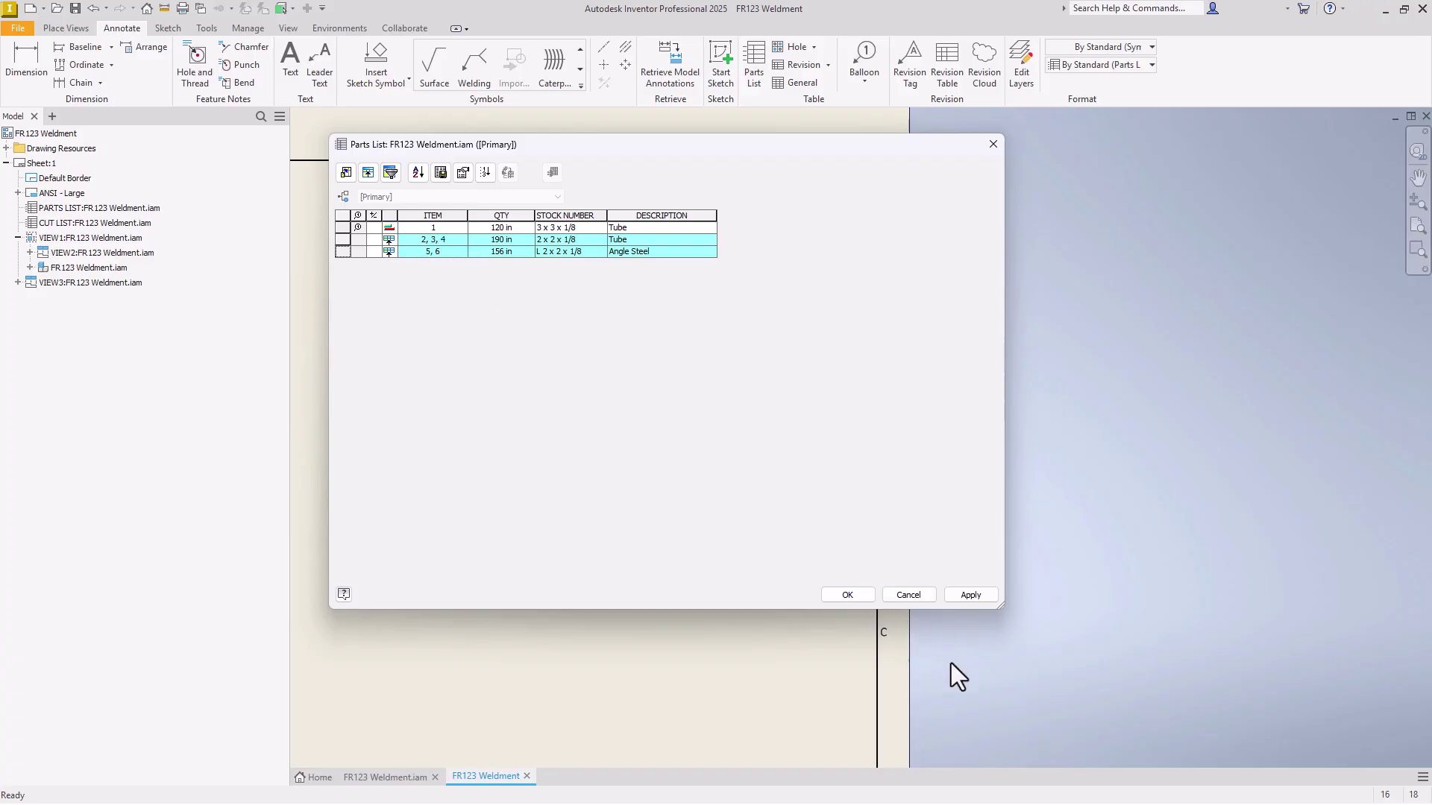
Apply the new row order and move the lower table up beneath the parts list.
{"action": "left_click", "coordinate": [866, 598]}
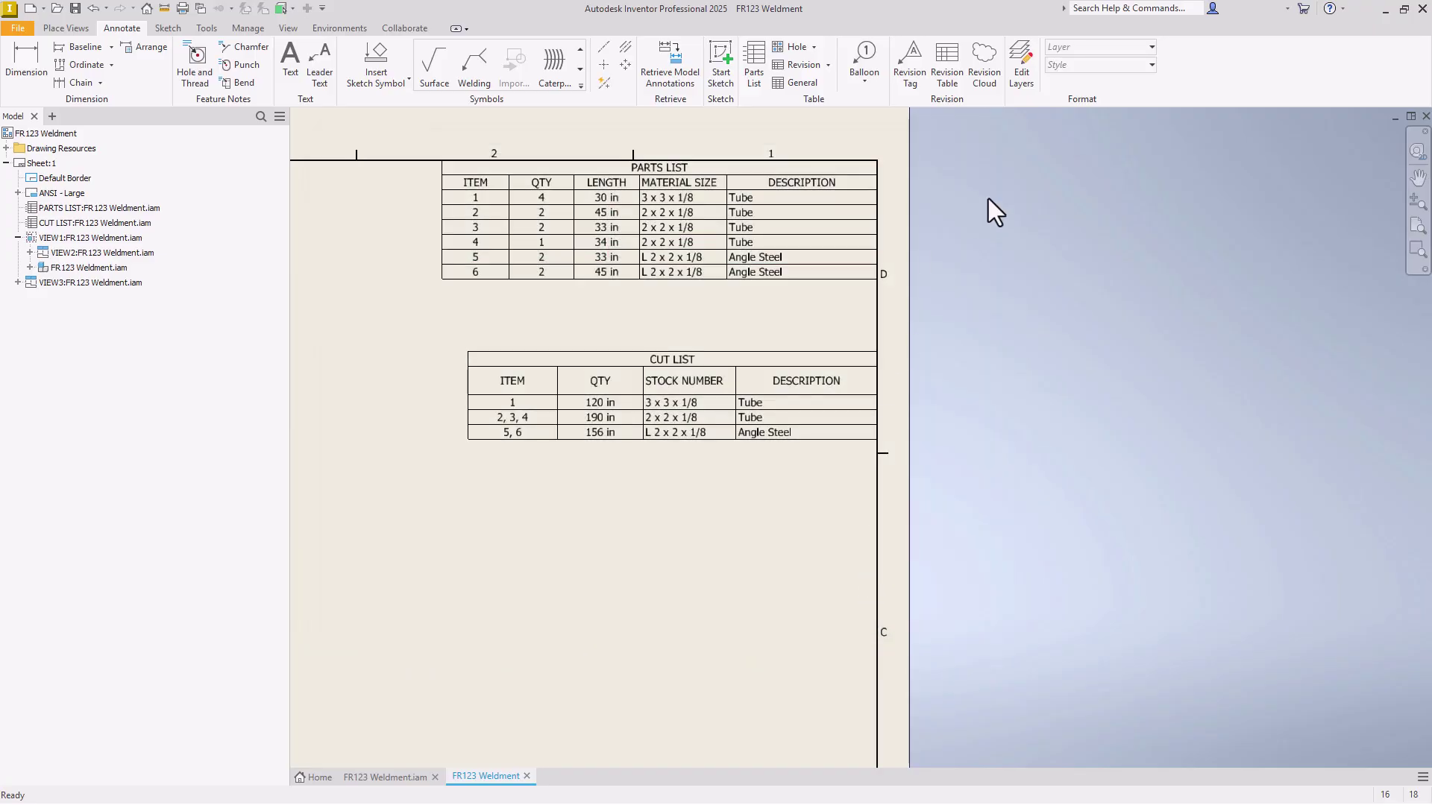
{"action": "left_click", "coordinate": [675, 166]}
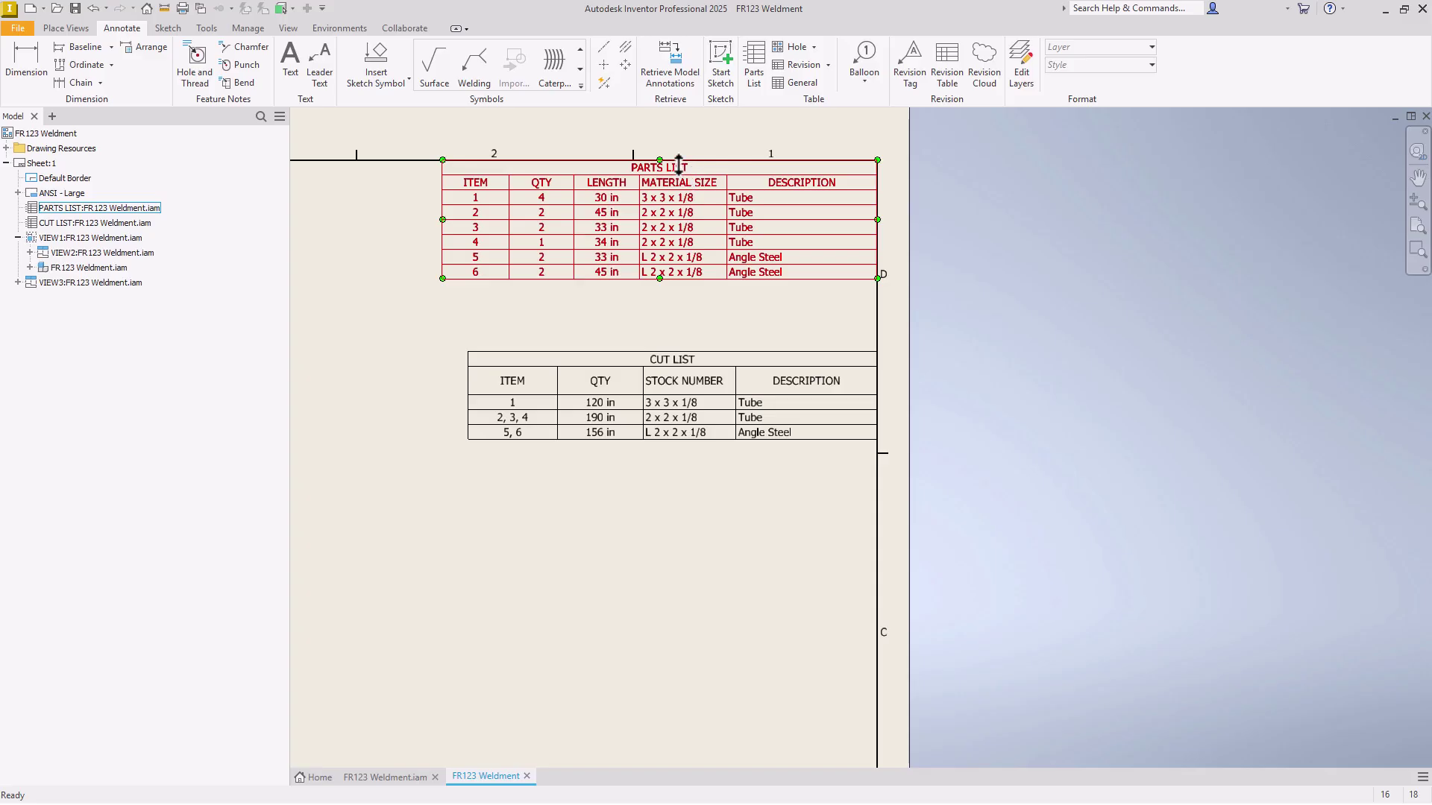
{"action": "left_click", "coordinate": [670, 296]}
{"action": "left_click", "coordinate": [682, 360]}
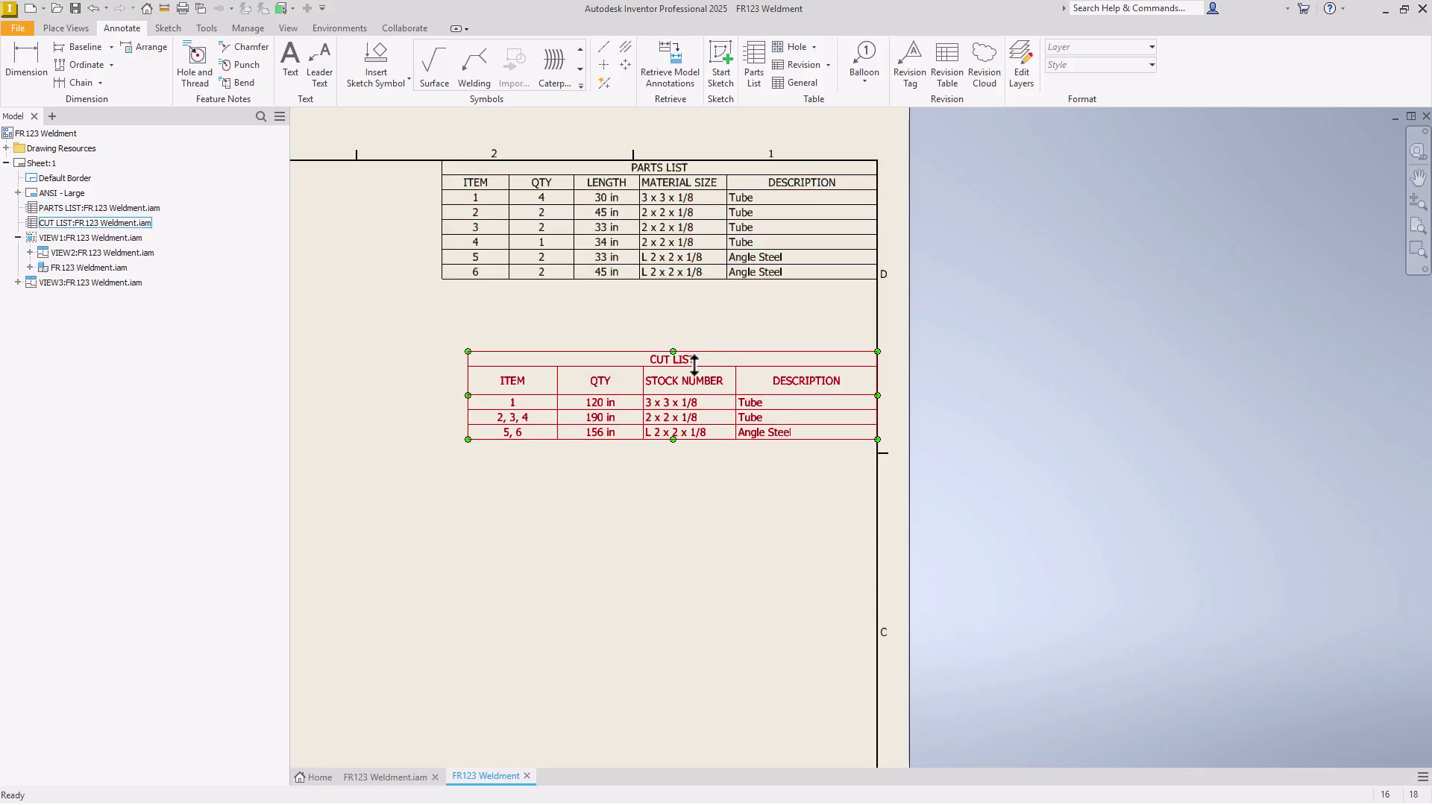
{"action": "left_click_drag", "start_coordinate": [687, 359], "coordinate": [687, 315]}
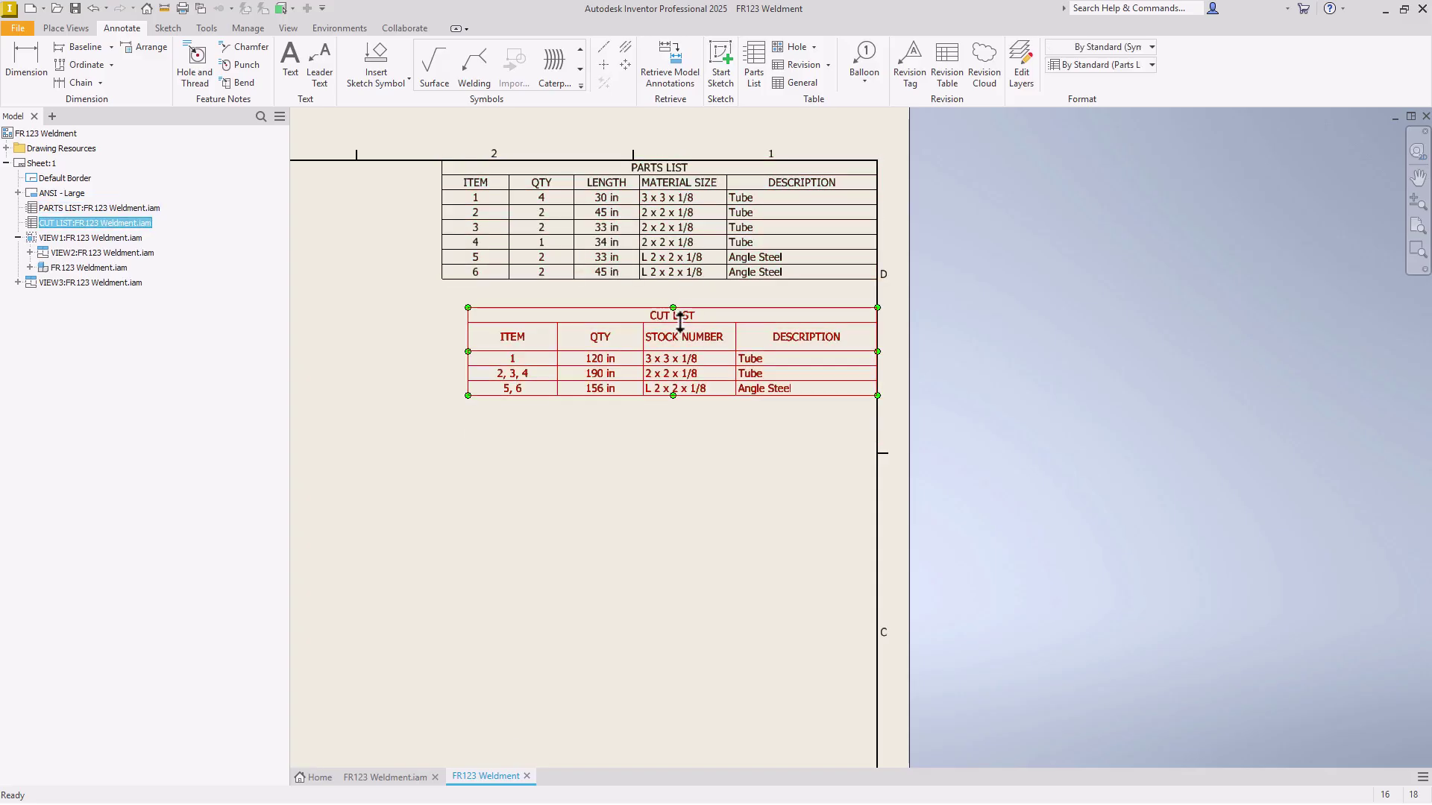
Retitle the lower grouped table PURCHASE LIST.
{"action": "double_click", "coordinate": [687, 315]}
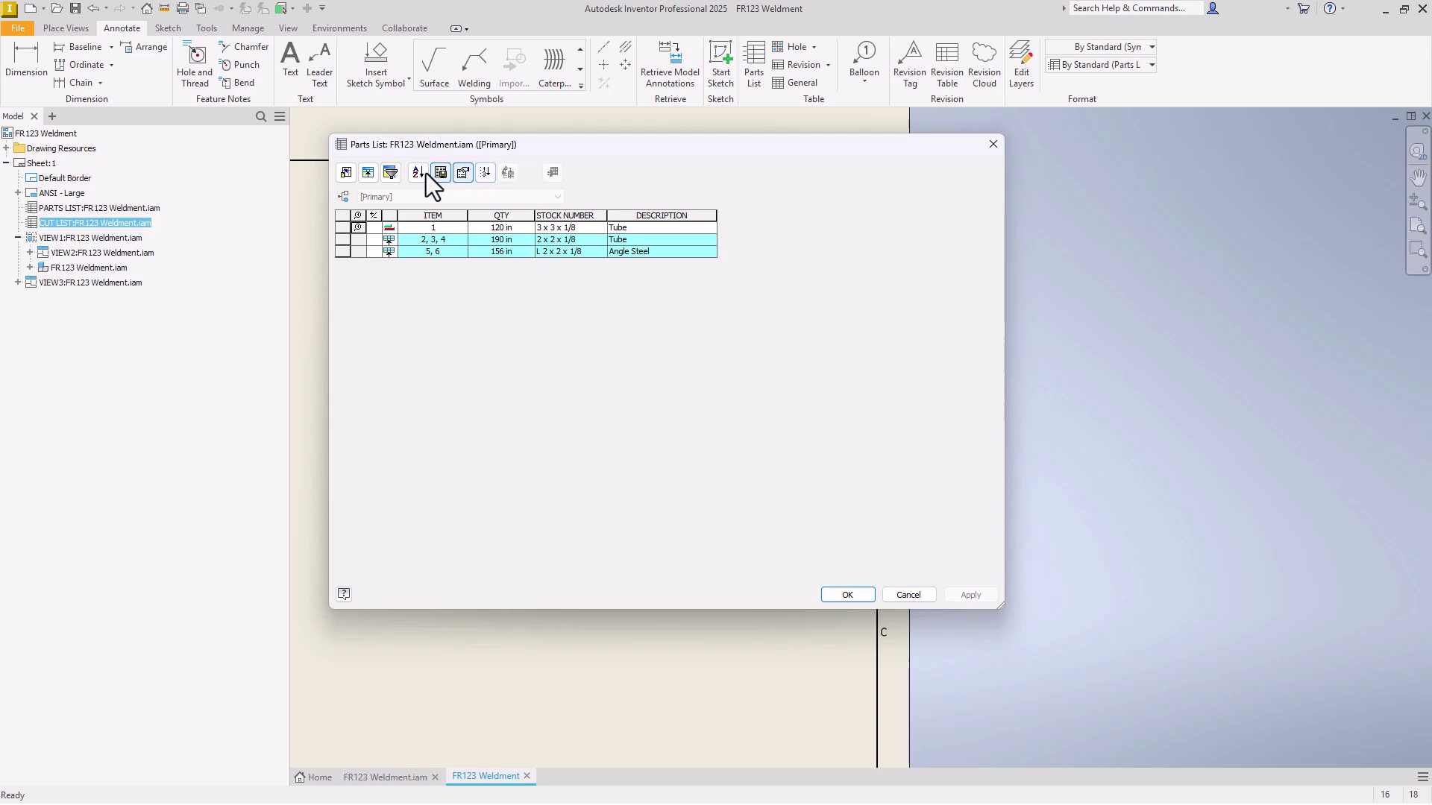
{"action": "left_click", "coordinate": [459, 173]}
{"action": "left_click_drag", "start_coordinate": [435, 211], "coordinate": [243, 209]}
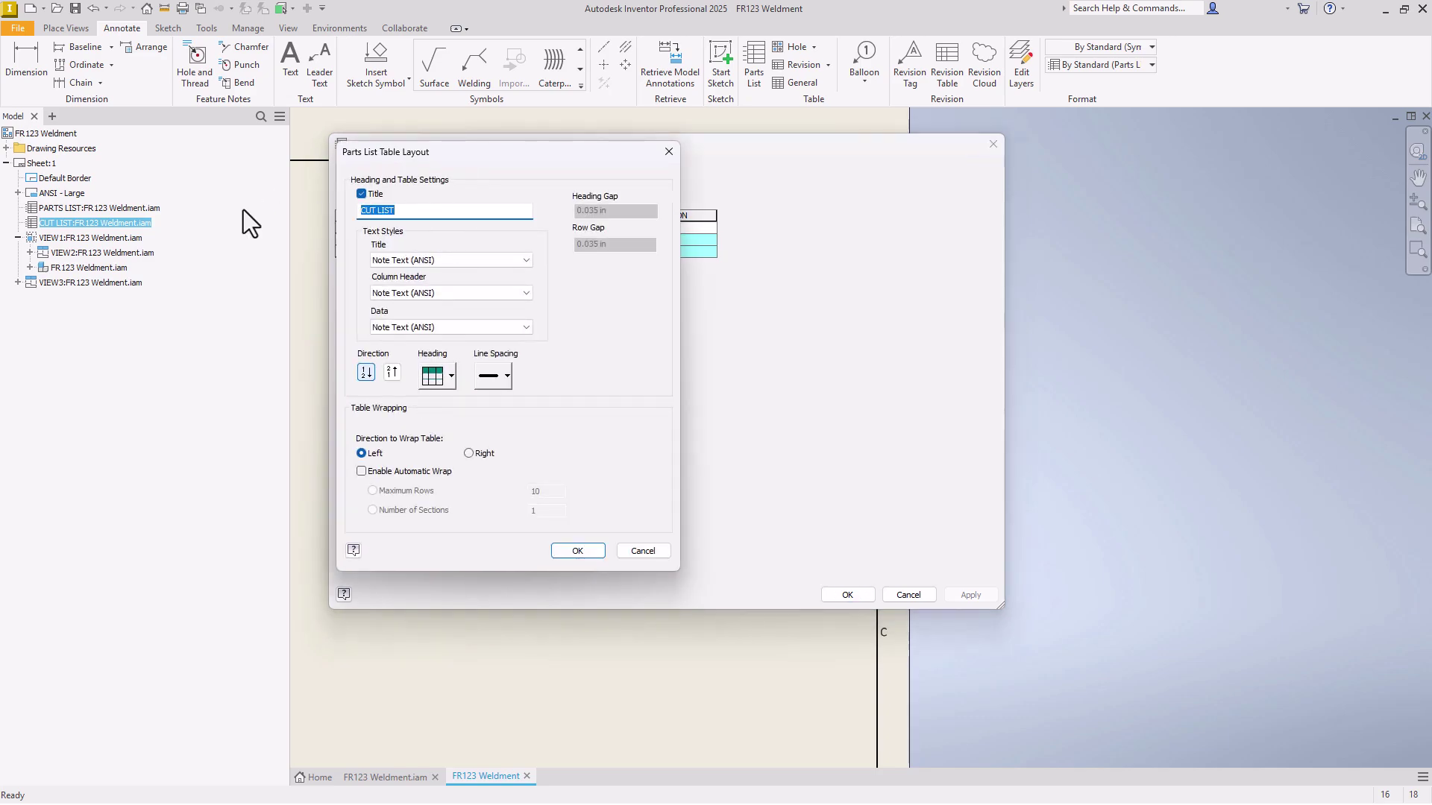
{"action": "type", "text": "PURCHASE LIST"}
{"action": "left_click", "coordinate": [592, 555]}
{"action": "left_click", "coordinate": [849, 595]}
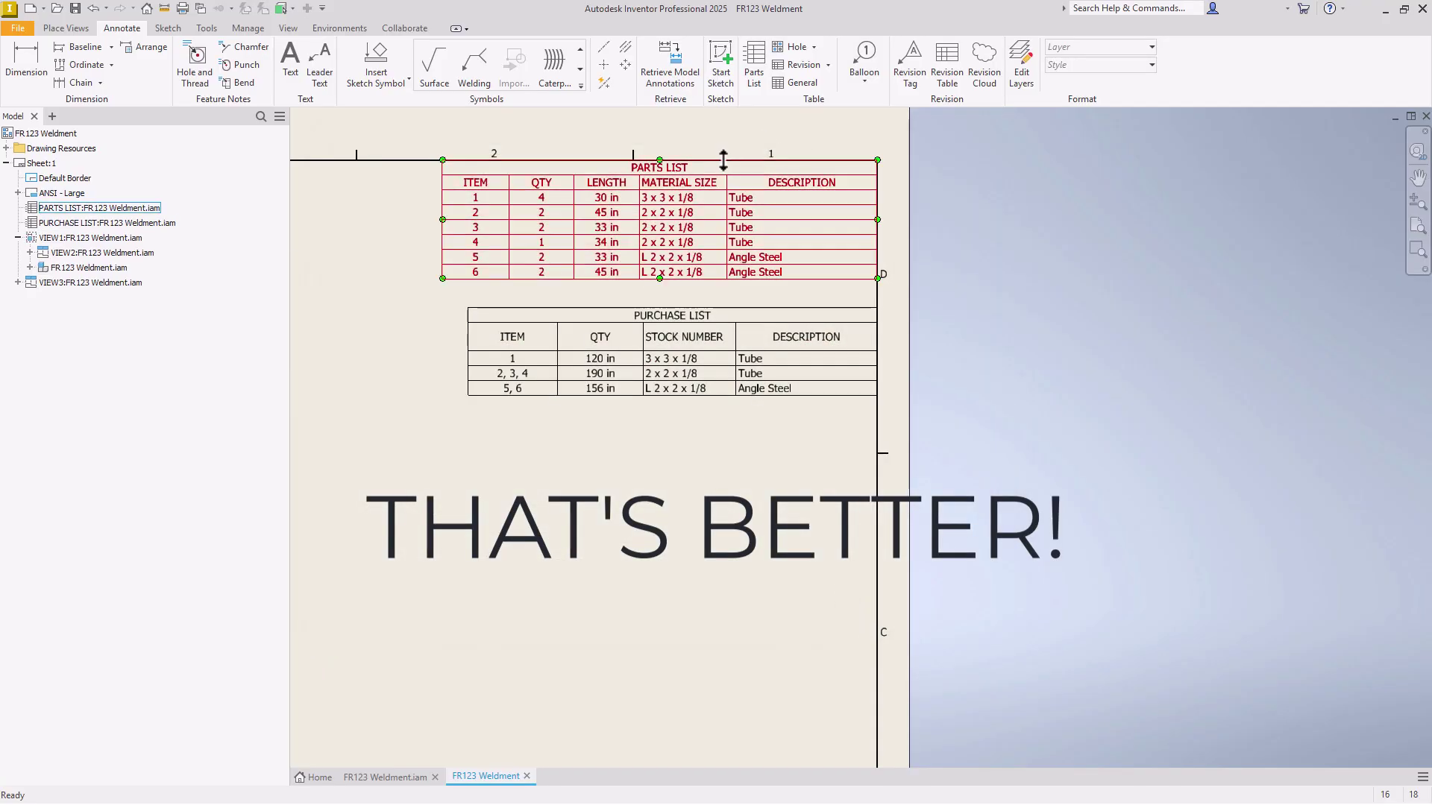
Retitle the upper six-row parts list CUT LIST.
{"action": "double_click", "coordinate": [683, 169]}
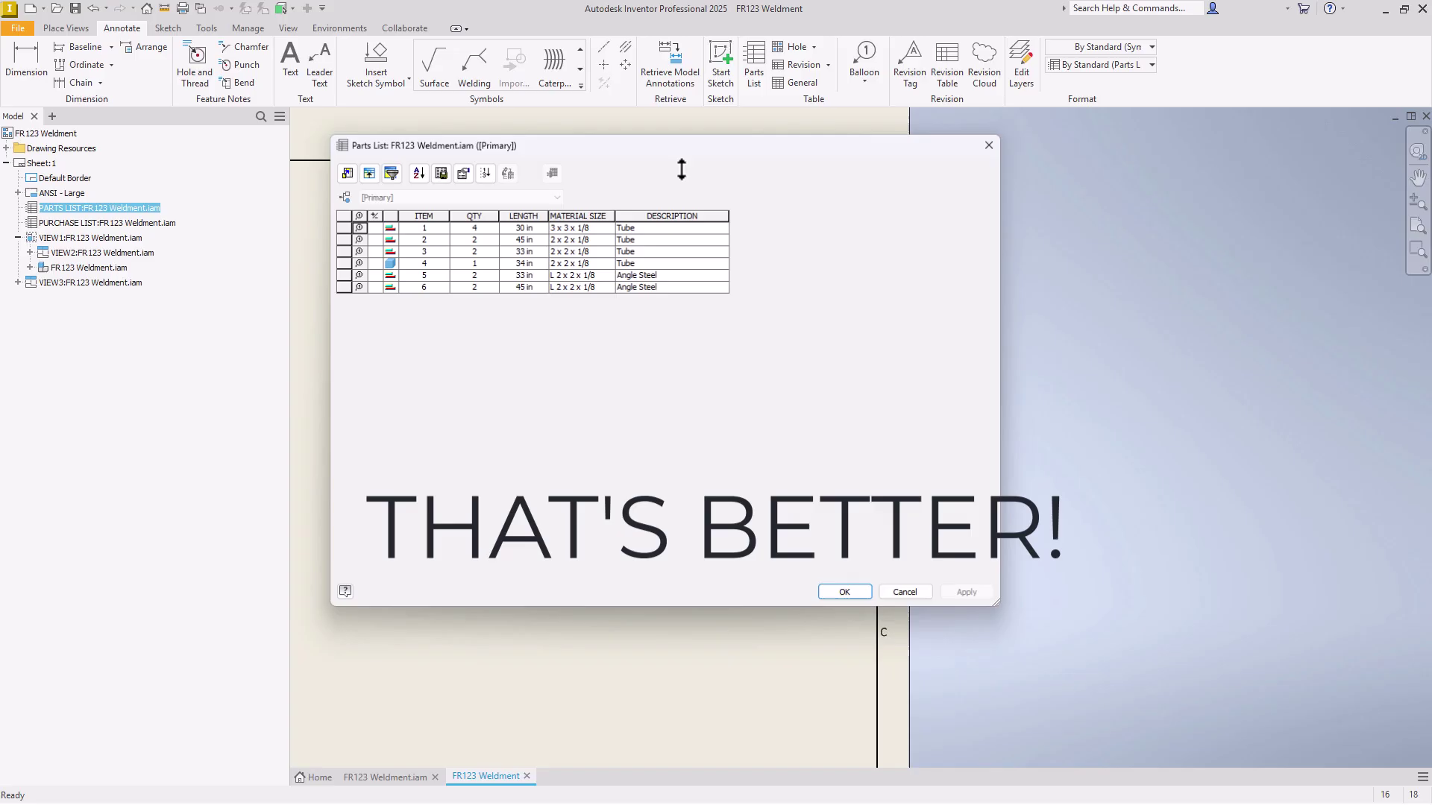
{"action": "left_click", "coordinate": [451, 172]}
{"action": "type", "text": "c"}
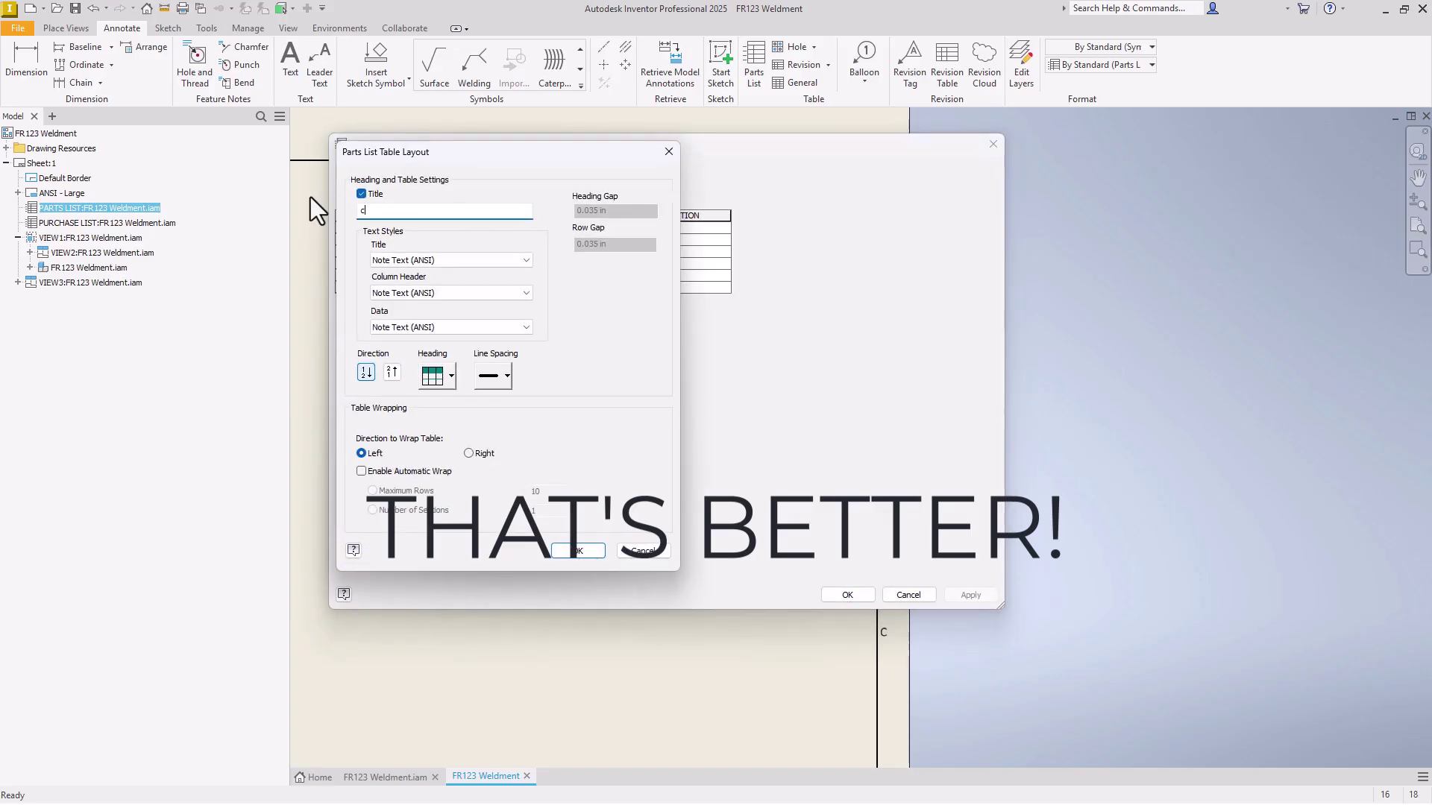
{"action": "type", "text": "UT LIST"}
{"action": "left_click", "coordinate": [578, 551]}
{"action": "left_click", "coordinate": [853, 597]}
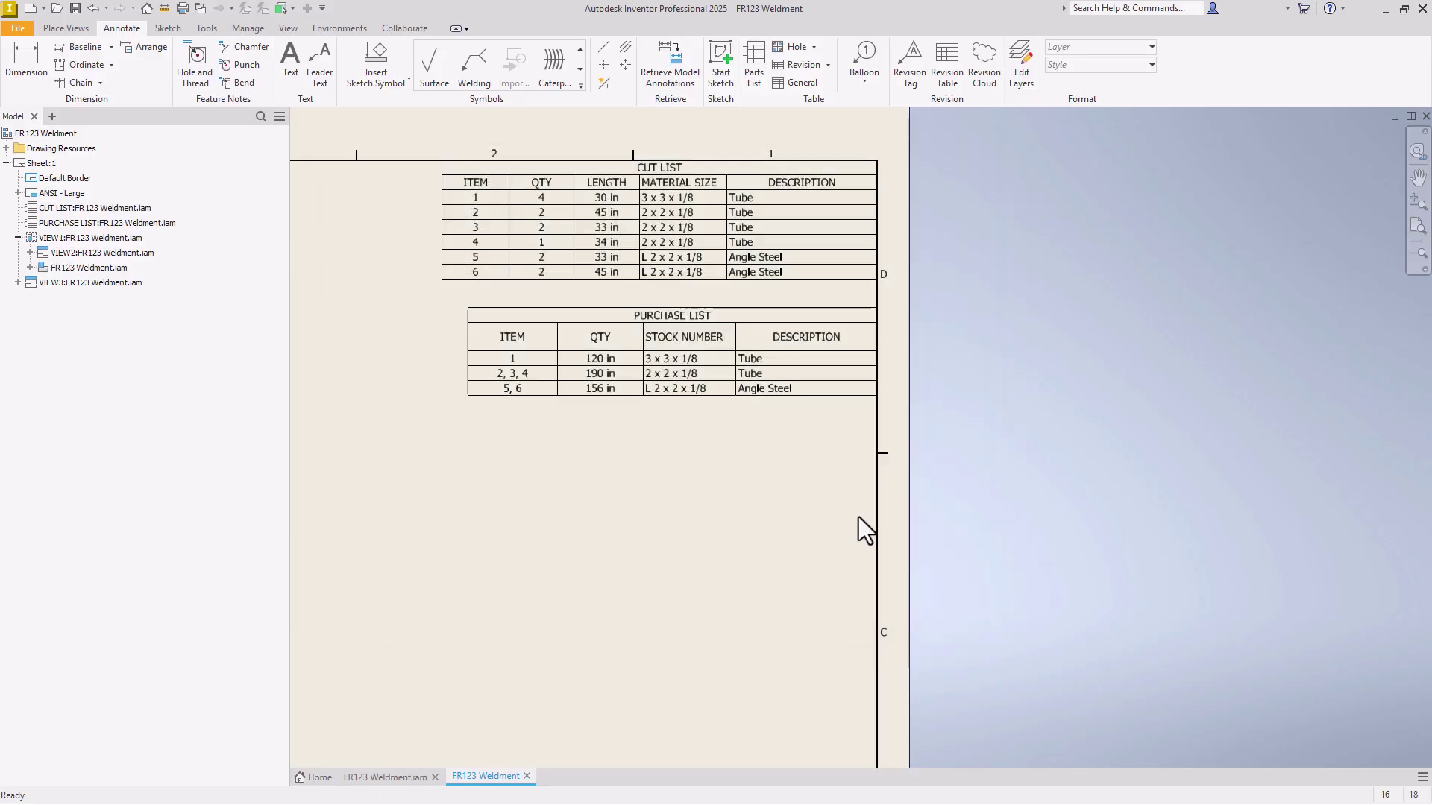
Deselect the tables and zoom out to show the entire drawing sheet.
{"action": "left_click", "coordinate": [679, 319]}
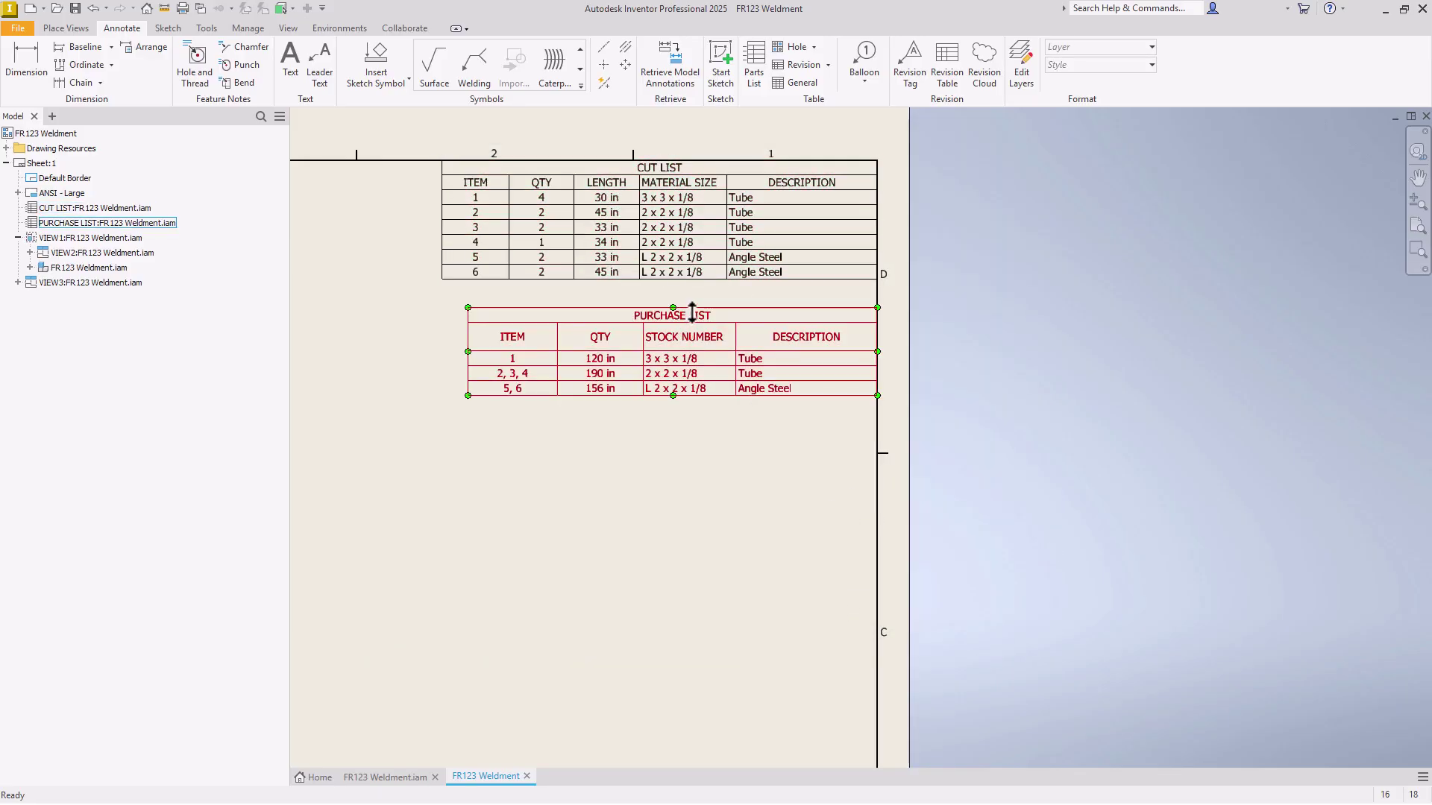
{"action": "left_click", "coordinate": [705, 422]}
{"action": "key", "text": "Home"}
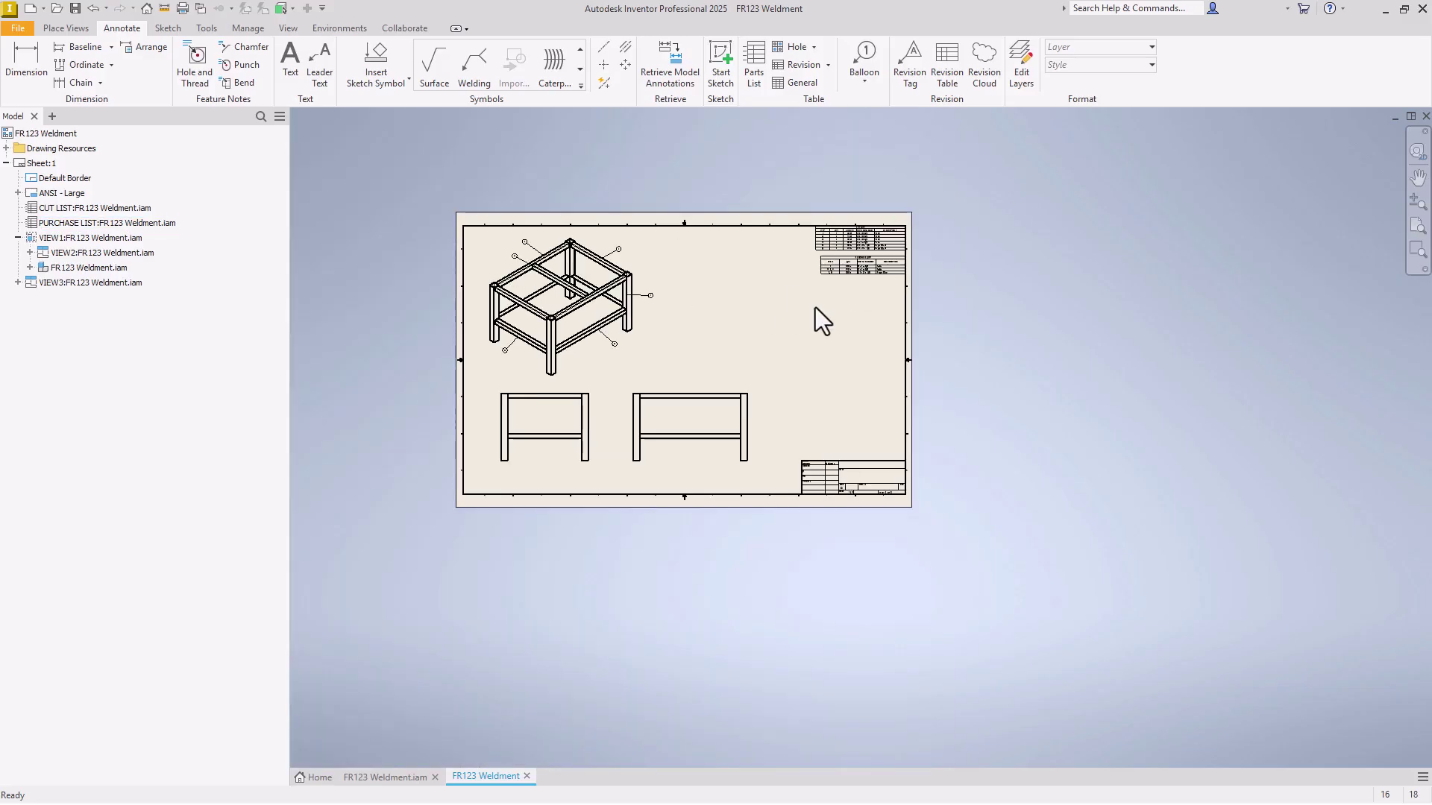
{"action": "scroll", "coordinate": [592, 336], "scroll_direction": "up", "scroll_amount": 3}
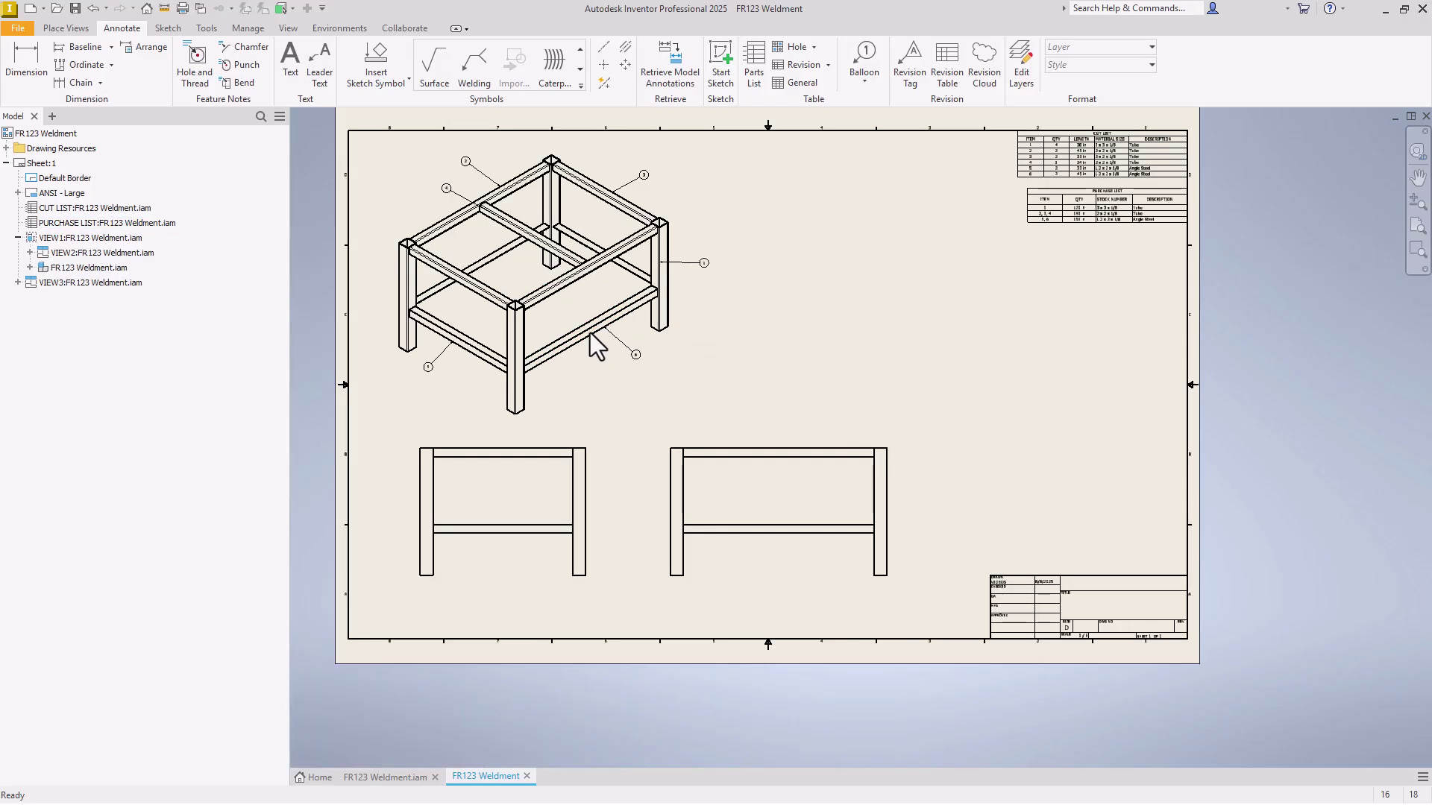
Dimension the front view's overall width at 39.00.
{"action": "left_click", "coordinate": [24, 45]}
{"action": "scroll", "coordinate": [418, 464], "scroll_direction": "up", "scroll_amount": 5}
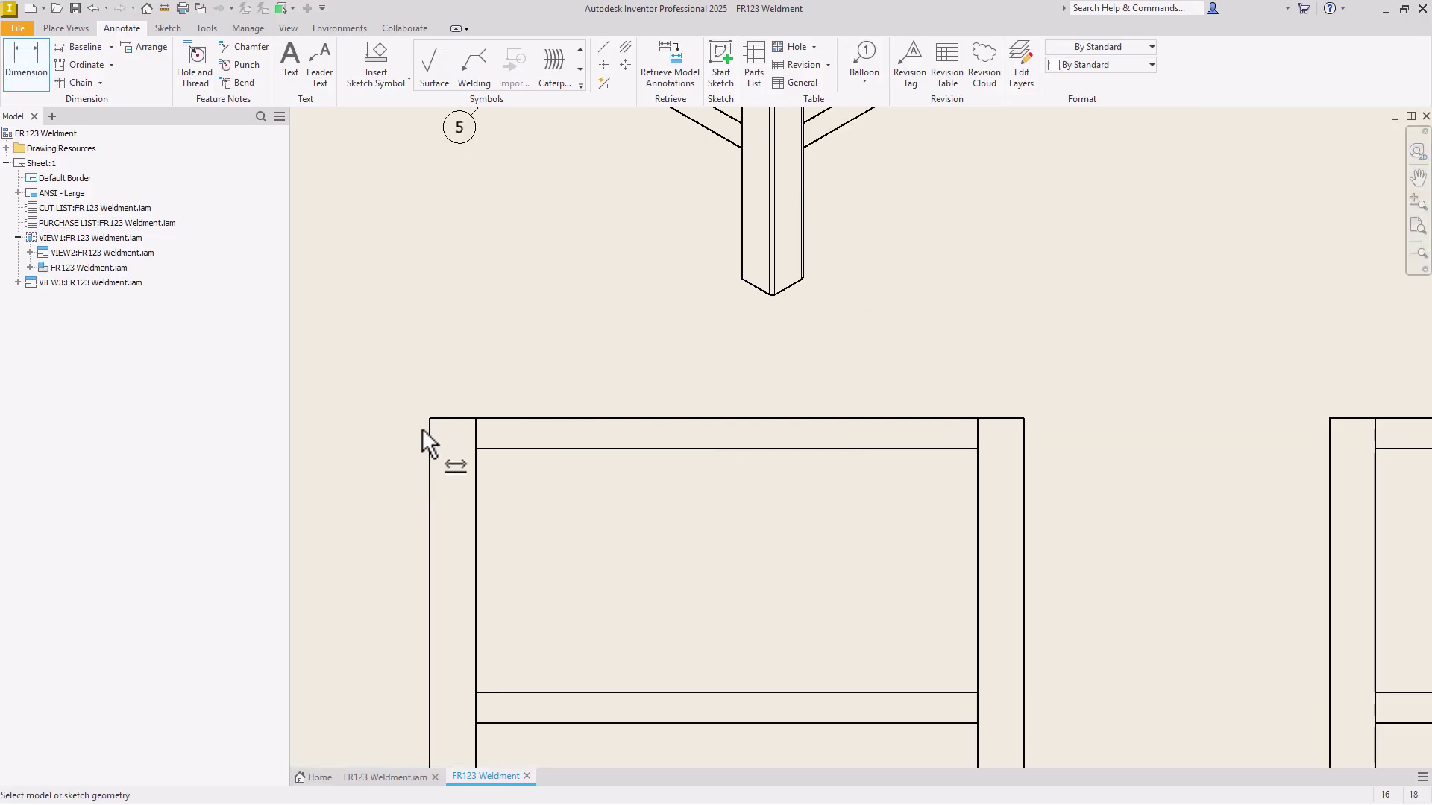
{"action": "left_click", "coordinate": [428, 431]}
{"action": "left_click", "coordinate": [1025, 431]}
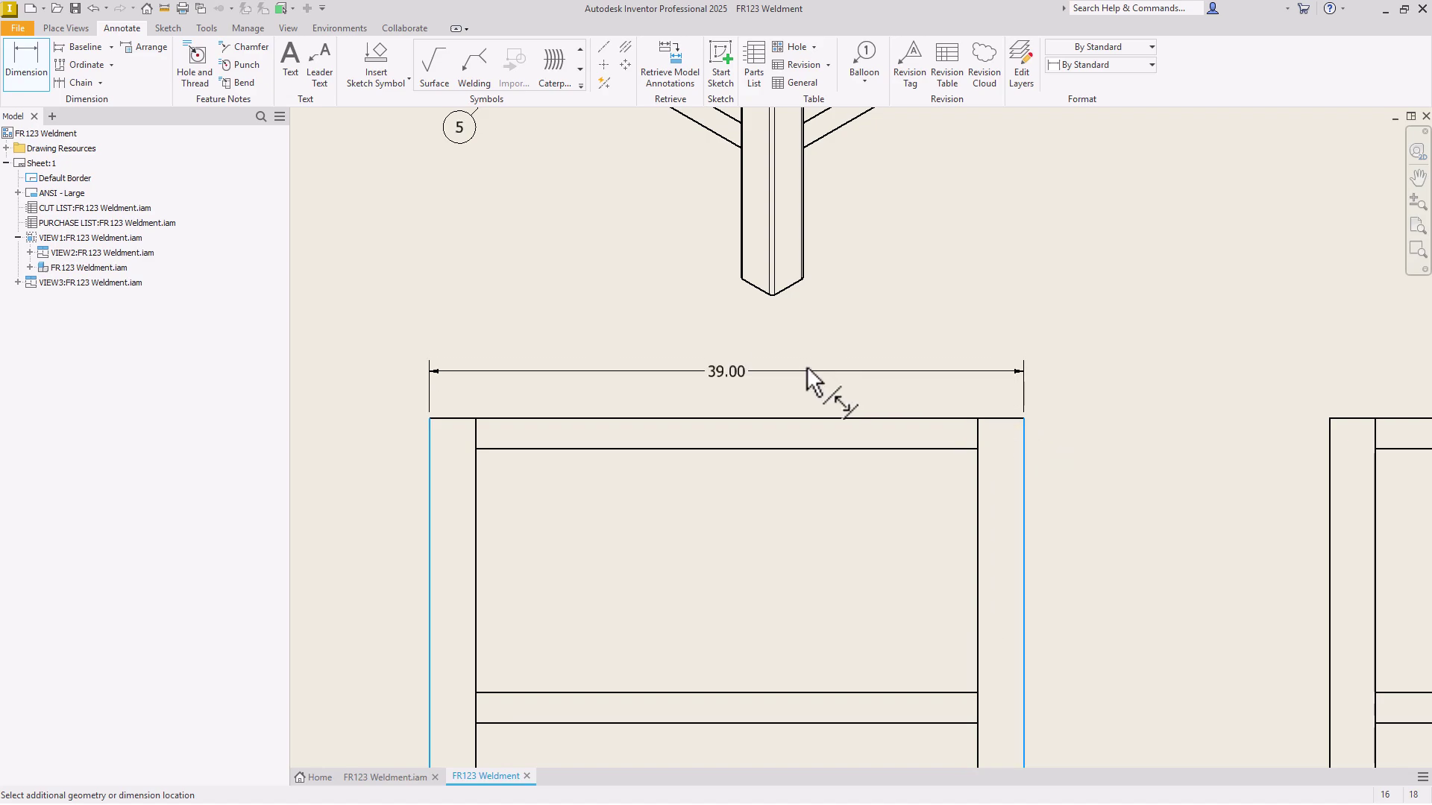
{"action": "left_click", "coordinate": [789, 361]}
{"action": "left_click", "coordinate": [636, 376]}
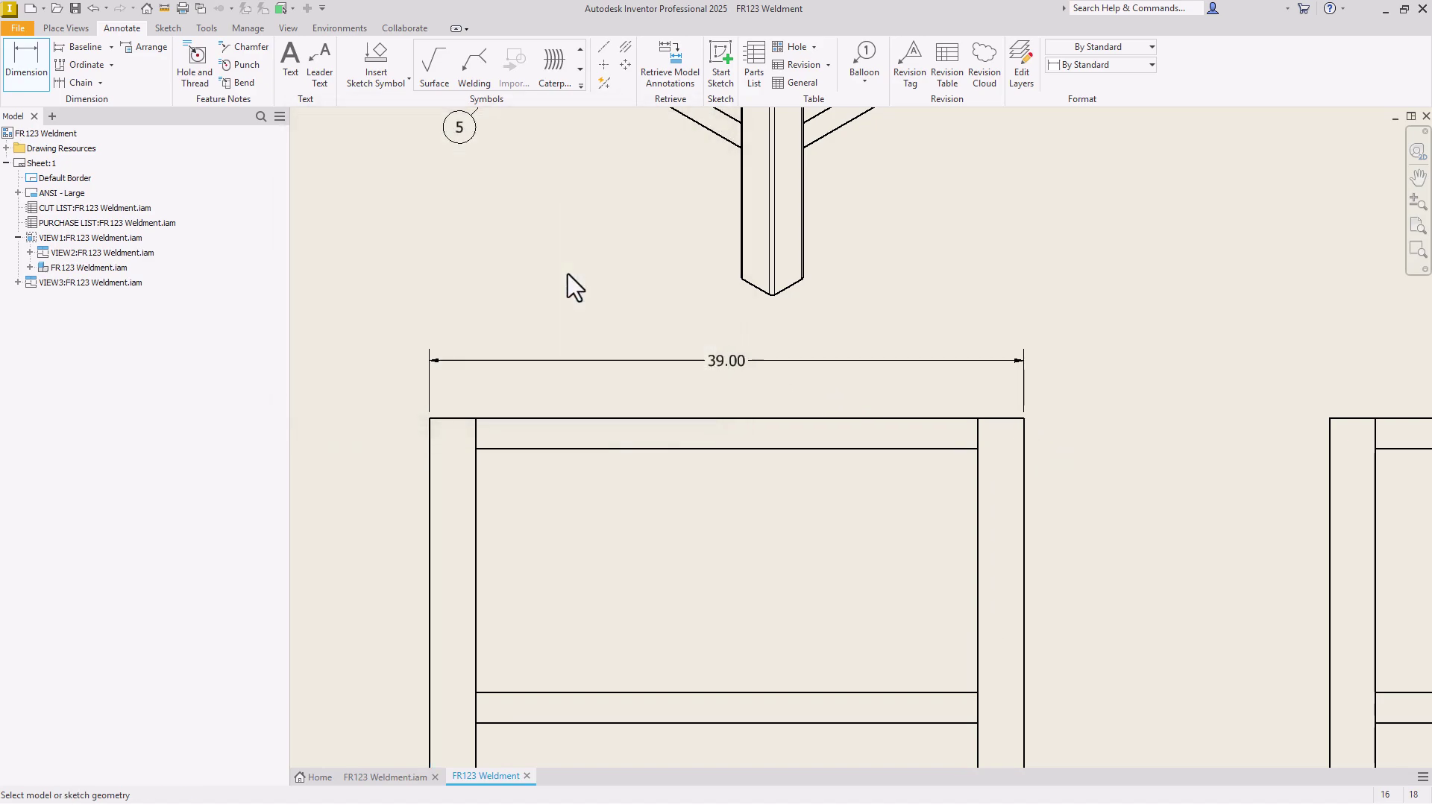
Add a 30.00 height dimension along the front view's left leg.
{"action": "scroll", "coordinate": [567, 276], "scroll_direction": "down", "scroll_amount": 2}
{"action": "left_click", "coordinate": [488, 362]}
{"action": "scroll", "coordinate": [486, 359], "scroll_direction": "up", "scroll_amount": 4}
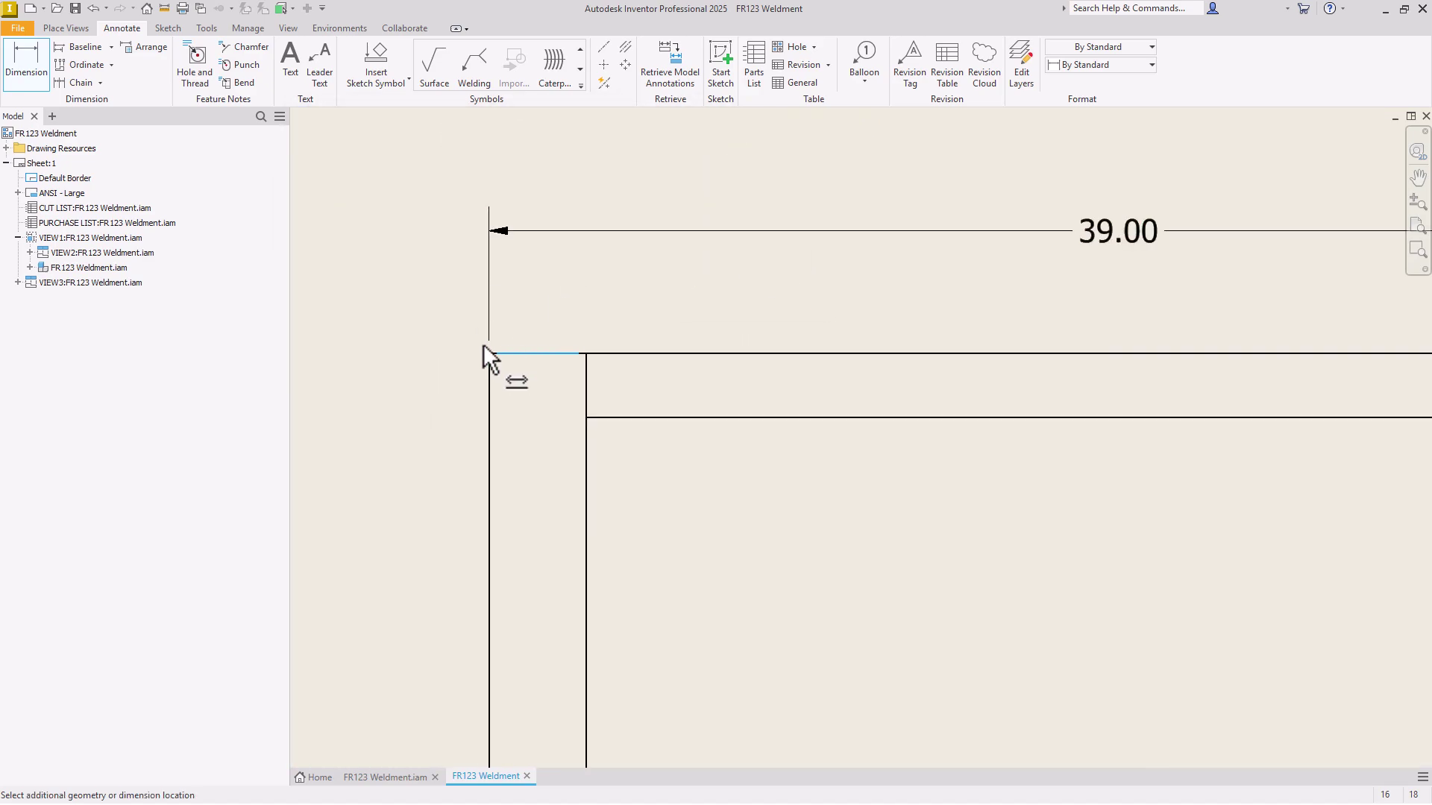
{"action": "left_click", "coordinate": [490, 368]}
{"action": "scroll", "coordinate": [457, 278], "scroll_direction": "down", "scroll_amount": 3}
{"action": "left_click", "coordinate": [46, 64]}
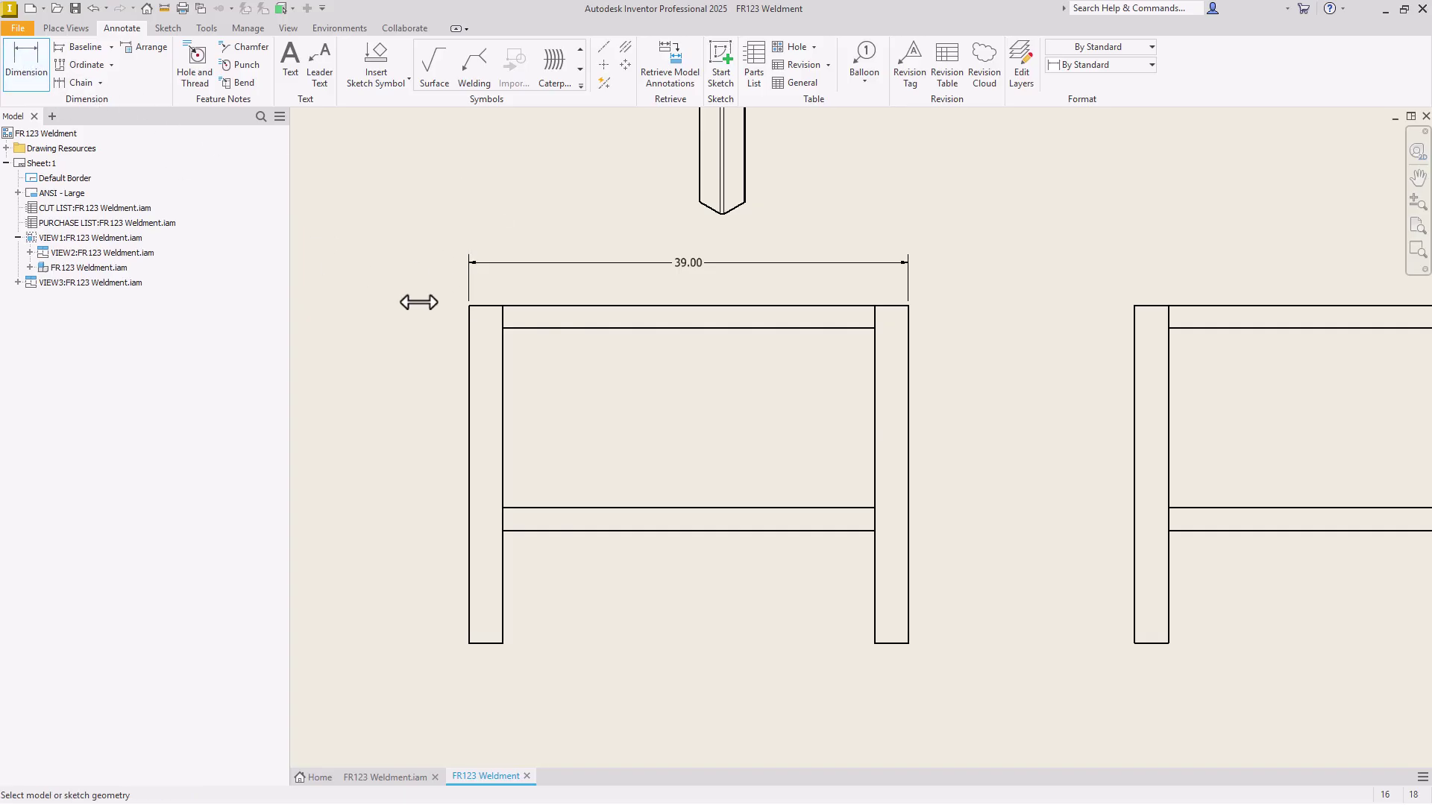
{"action": "left_click", "coordinate": [470, 307]}
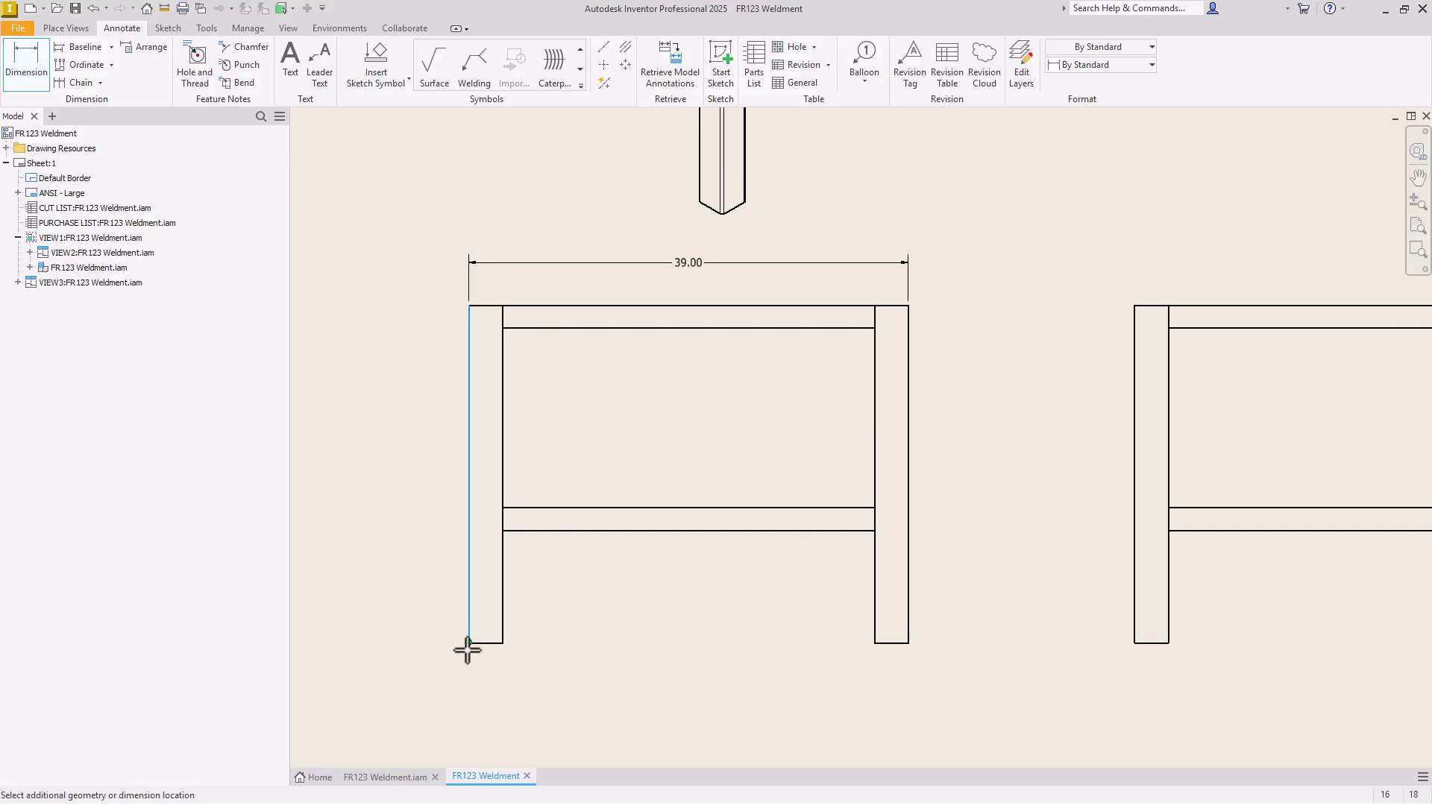
{"action": "left_click", "coordinate": [428, 527]}
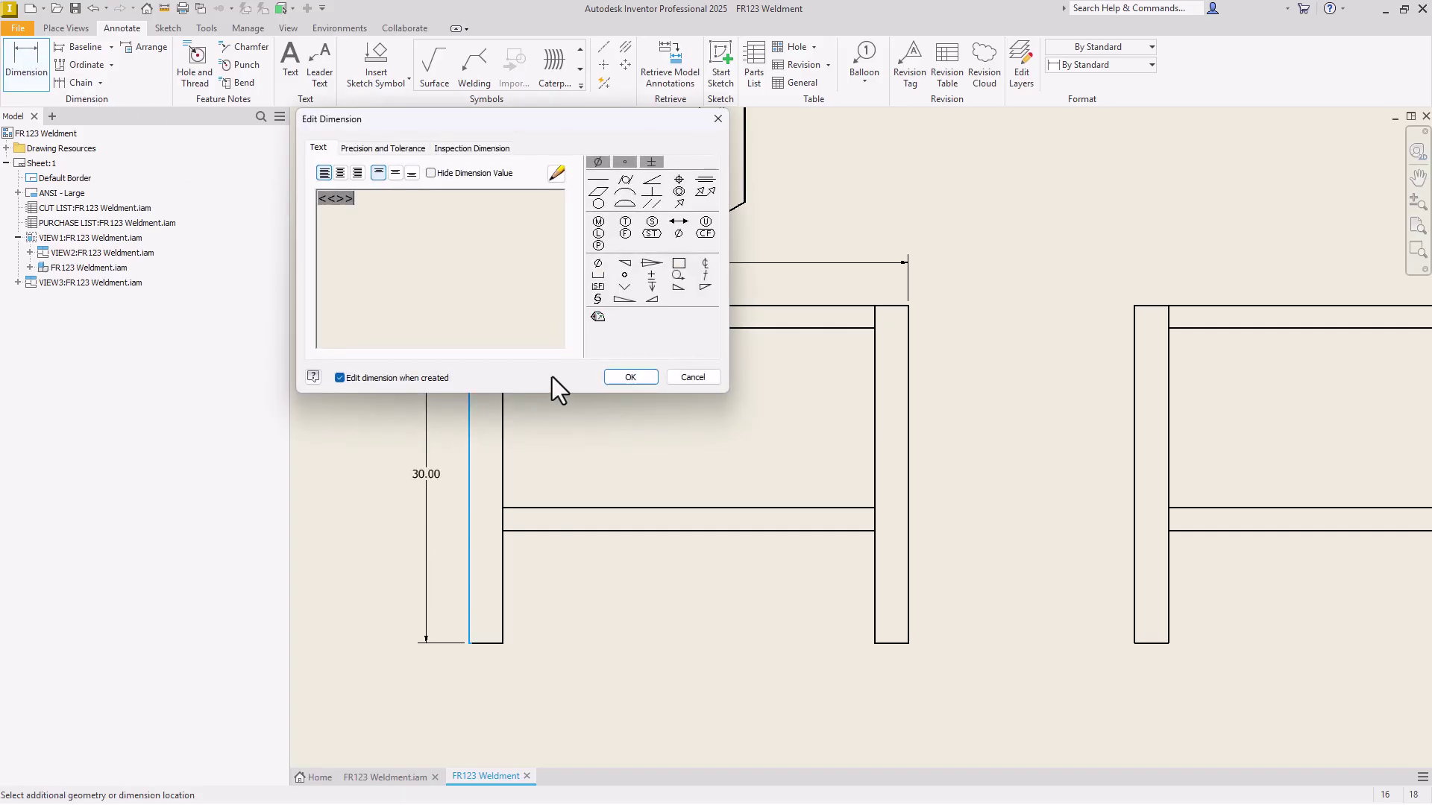
{"action": "left_click", "coordinate": [616, 381]}
Dimension the lower crossbar at 10.00 above the leg bottoms.
{"action": "scroll", "coordinate": [613, 478], "scroll_direction": "down", "scroll_amount": 3}
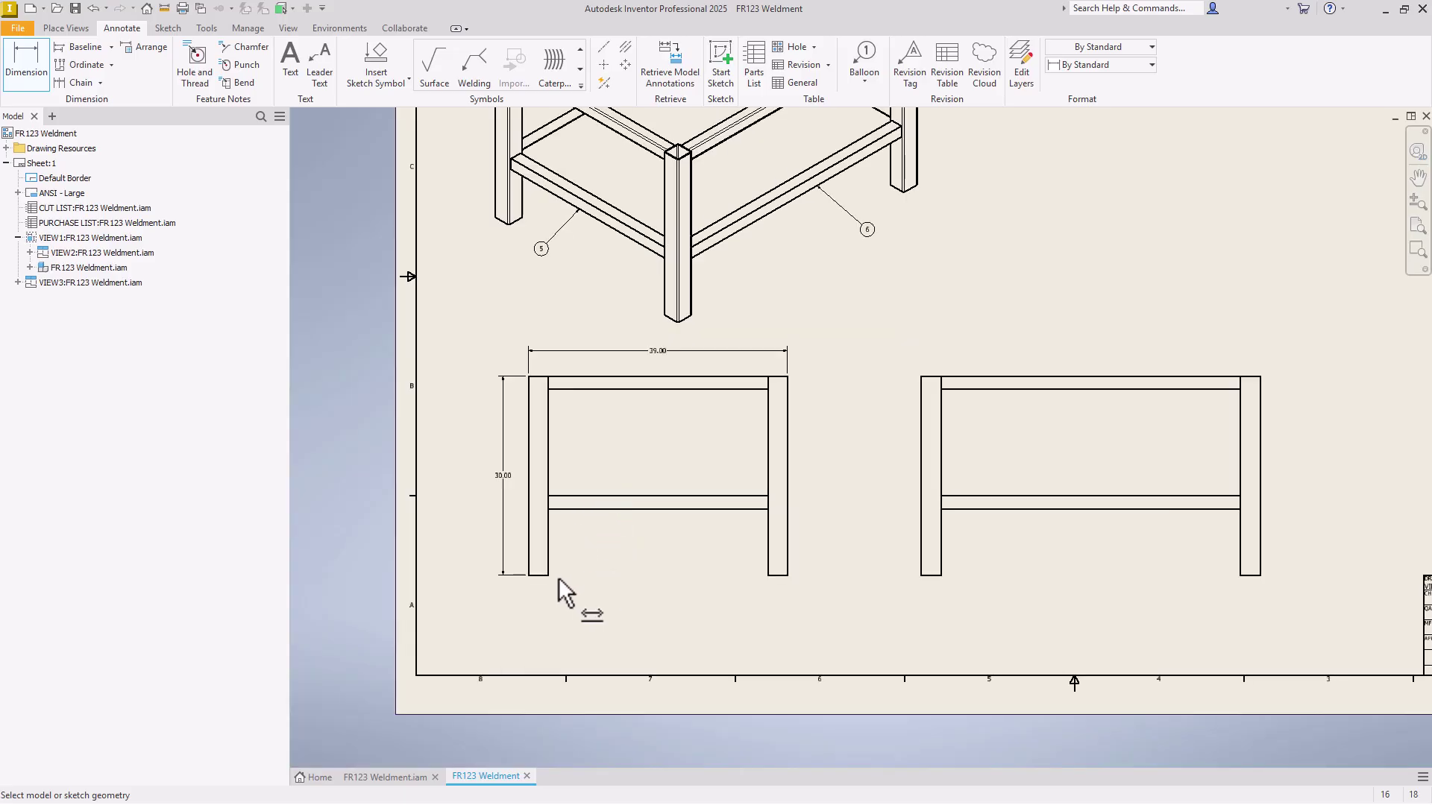
{"action": "scroll", "coordinate": [541, 575], "scroll_direction": "up", "scroll_amount": 5}
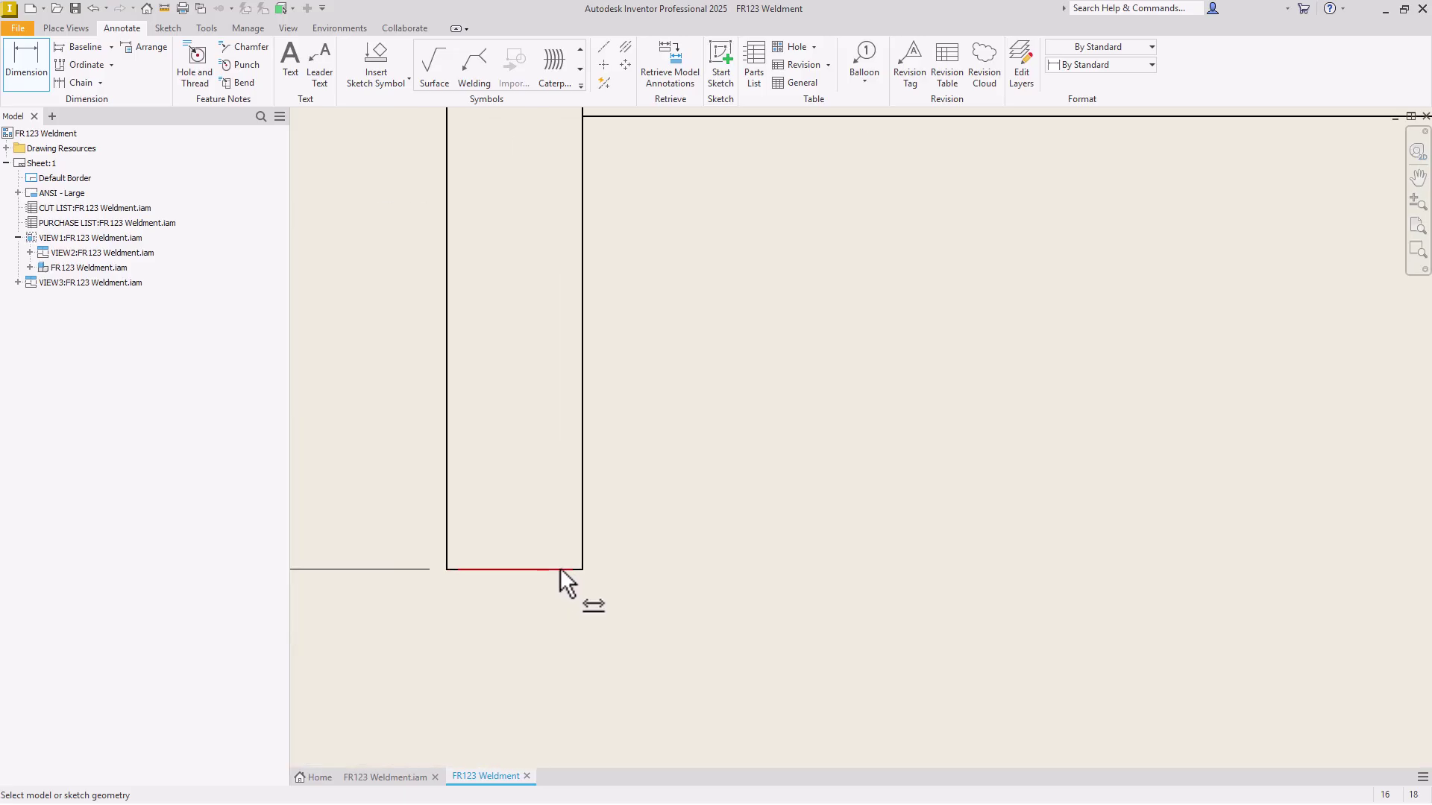
{"action": "scroll", "coordinate": [583, 569], "scroll_direction": "down", "scroll_amount": 4}
{"action": "left_click", "coordinate": [613, 415]}
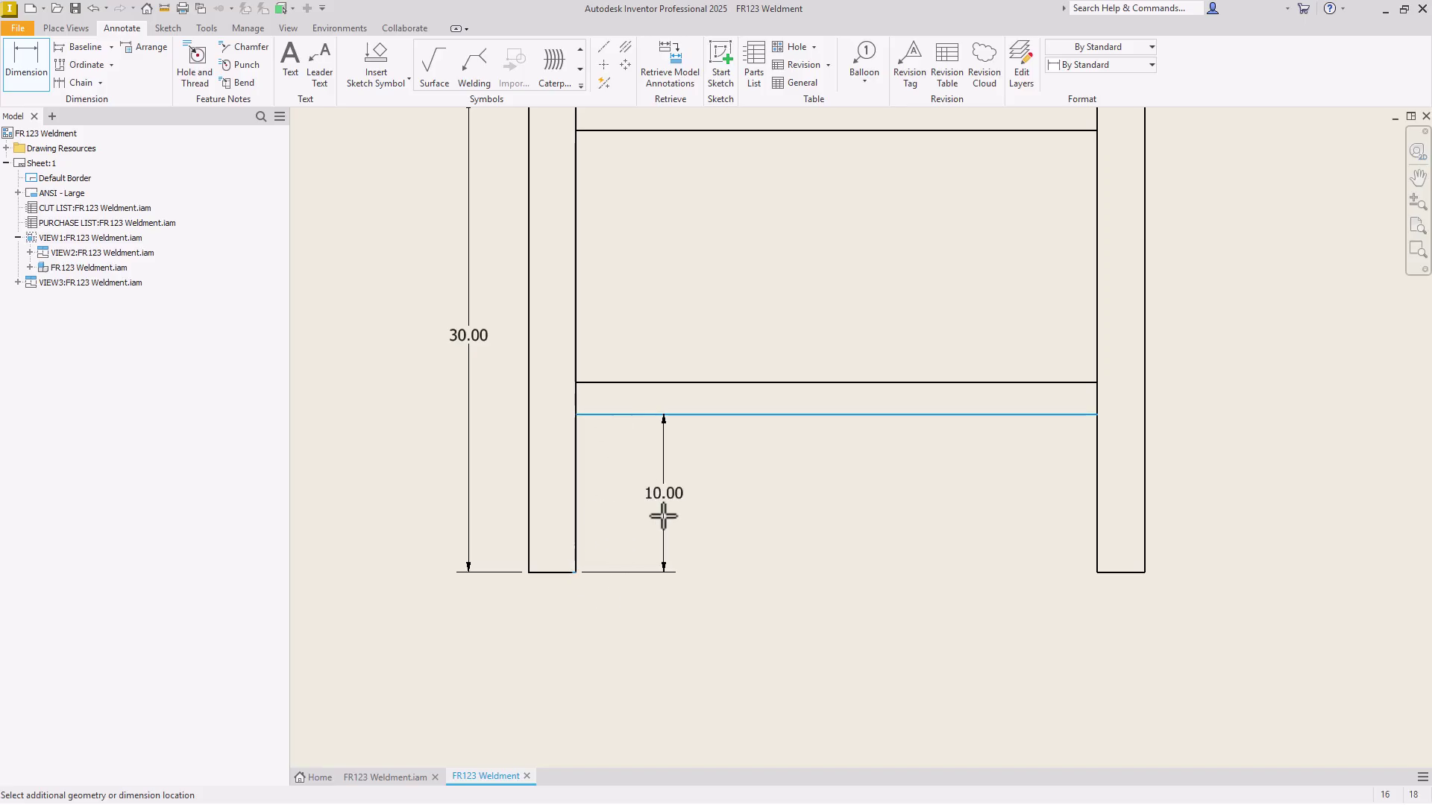
{"action": "left_click", "coordinate": [622, 511]}
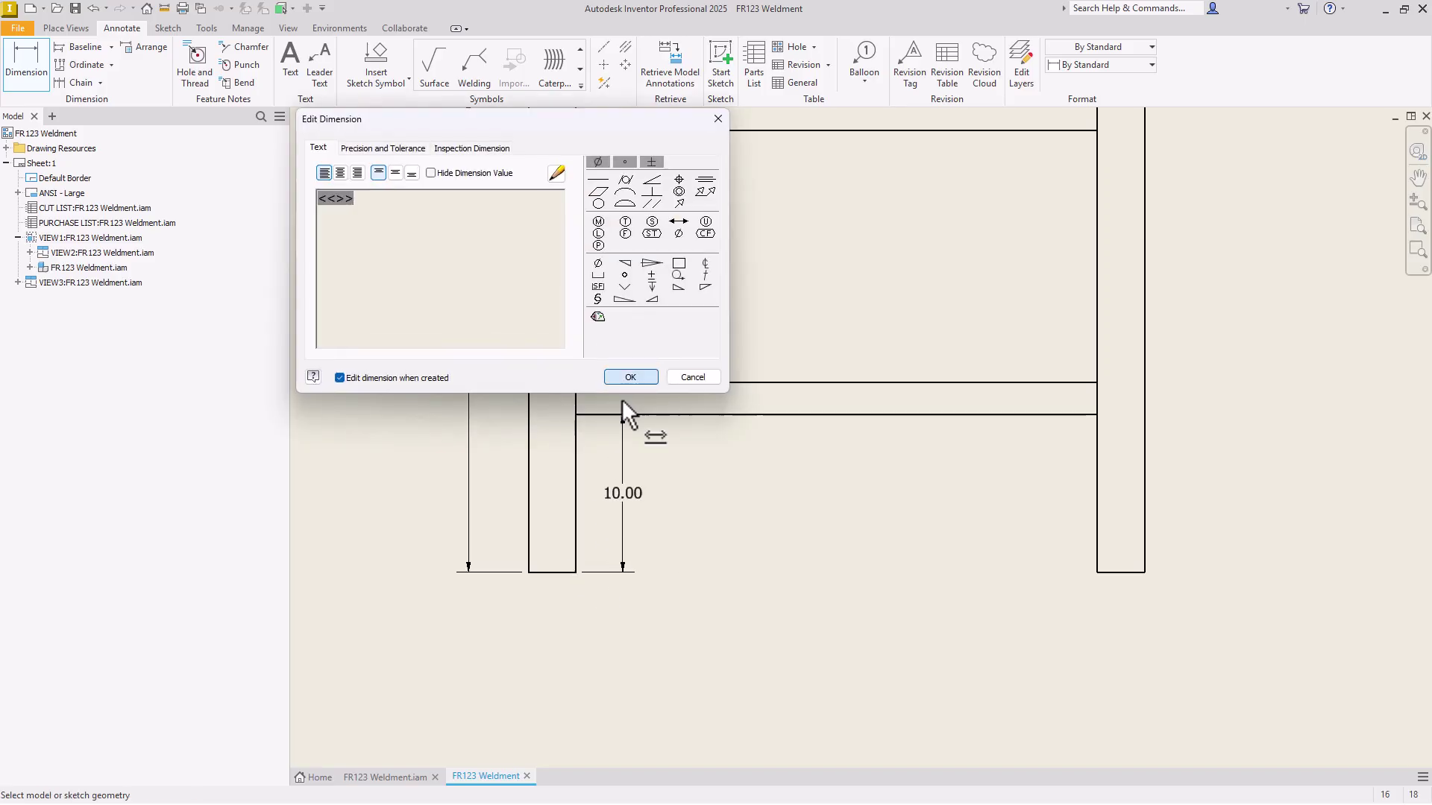
{"action": "left_click", "coordinate": [631, 374]}
{"action": "scroll", "coordinate": [606, 480], "scroll_direction": "down", "scroll_amount": 4}
{"action": "scroll", "coordinate": [605, 480], "scroll_direction": "down", "scroll_amount": 2}
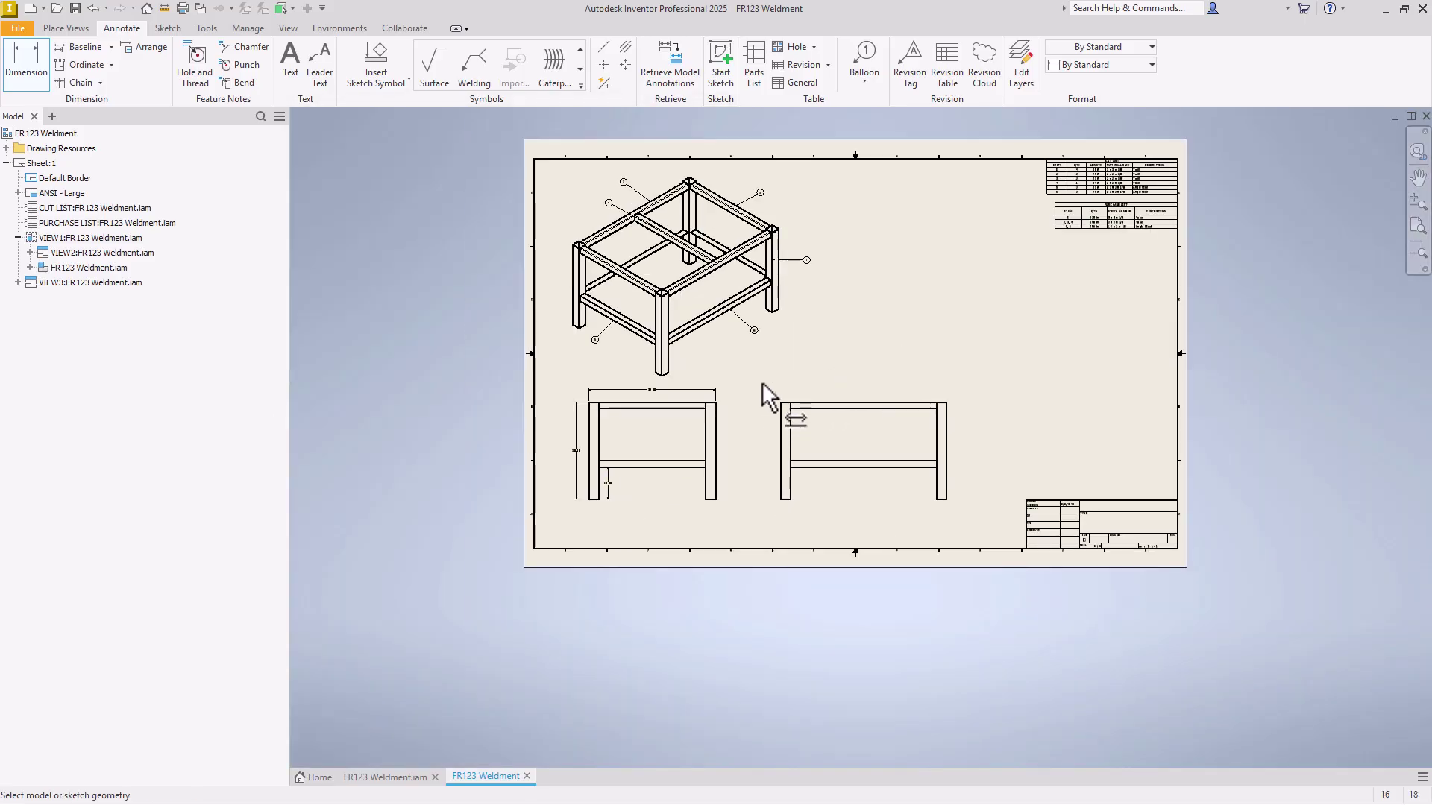
End dimensioning and shift the front and side views down and to the right.
{"action": "right_click", "coordinate": [762, 382]}
{"action": "left_click", "coordinate": [815, 378]}
{"action": "left_click_drag", "start_coordinate": [733, 434], "coordinate": [752, 453]}
{"action": "left_click_drag", "start_coordinate": [869, 419], "coordinate": [916, 421]}
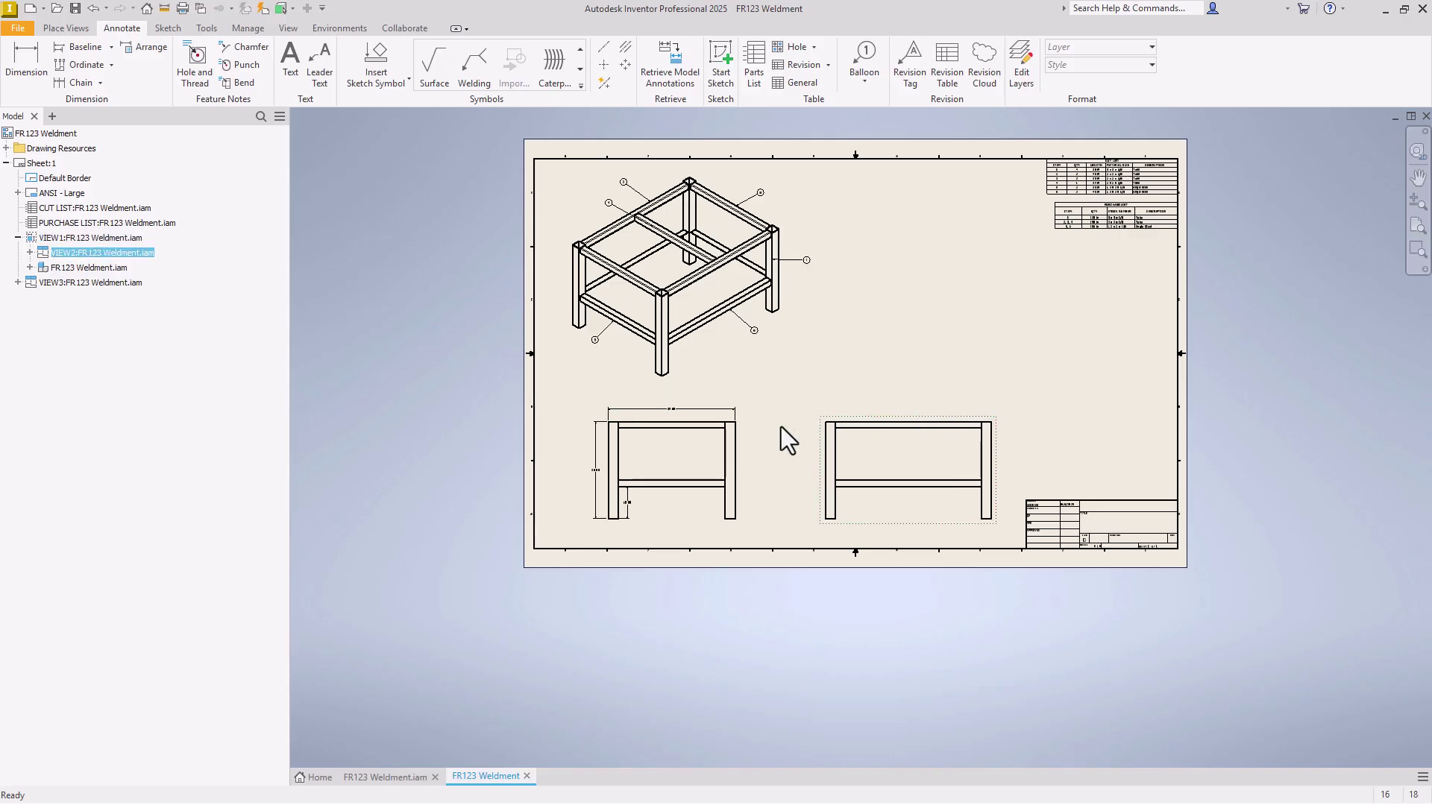
Project a top view above the right-hand side view.
{"action": "left_click", "coordinate": [65, 28]}
{"action": "left_click", "coordinate": [917, 446]}
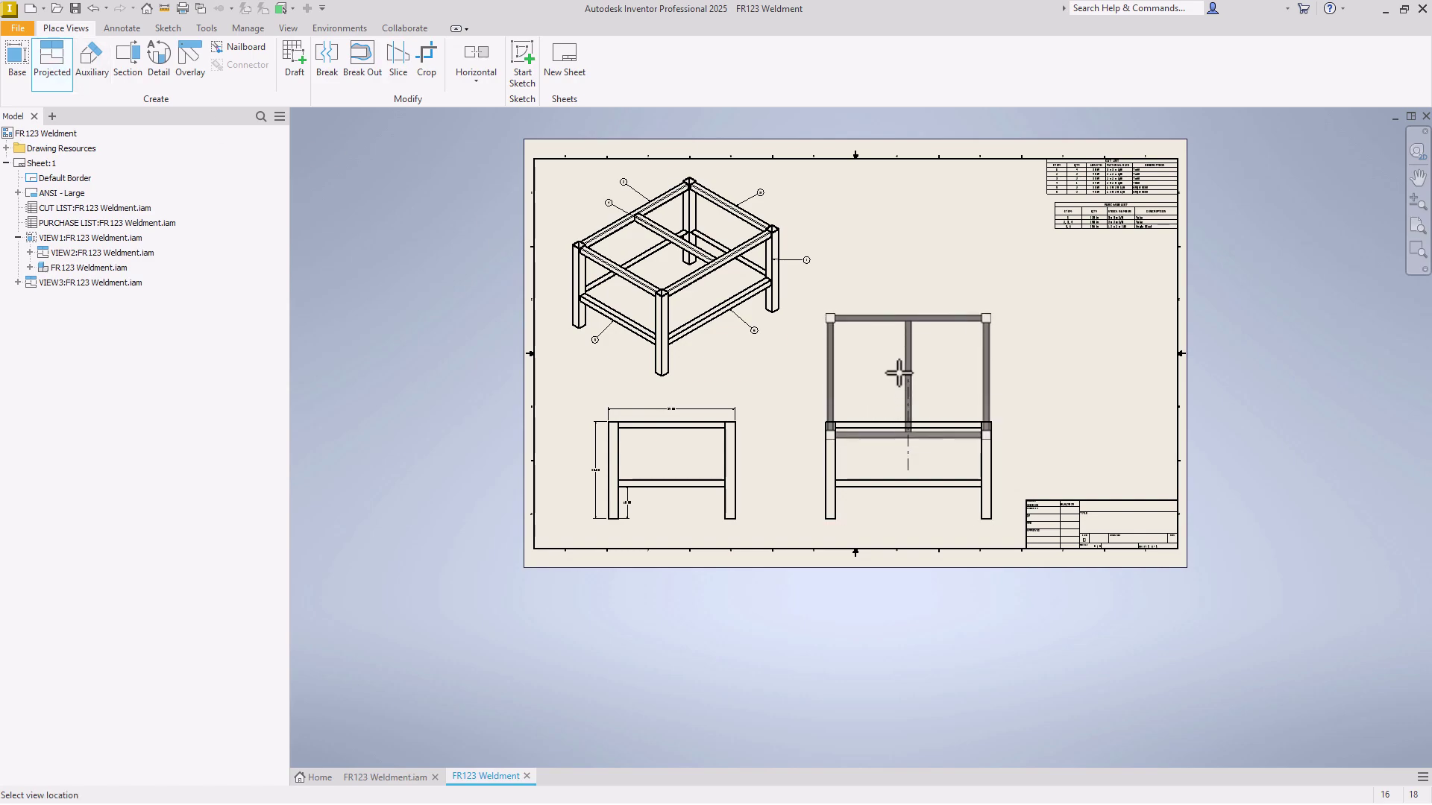
{"action": "left_click", "coordinate": [907, 312]}
{"action": "right_click", "coordinate": [907, 311]}
{"action": "left_click", "coordinate": [954, 313]}
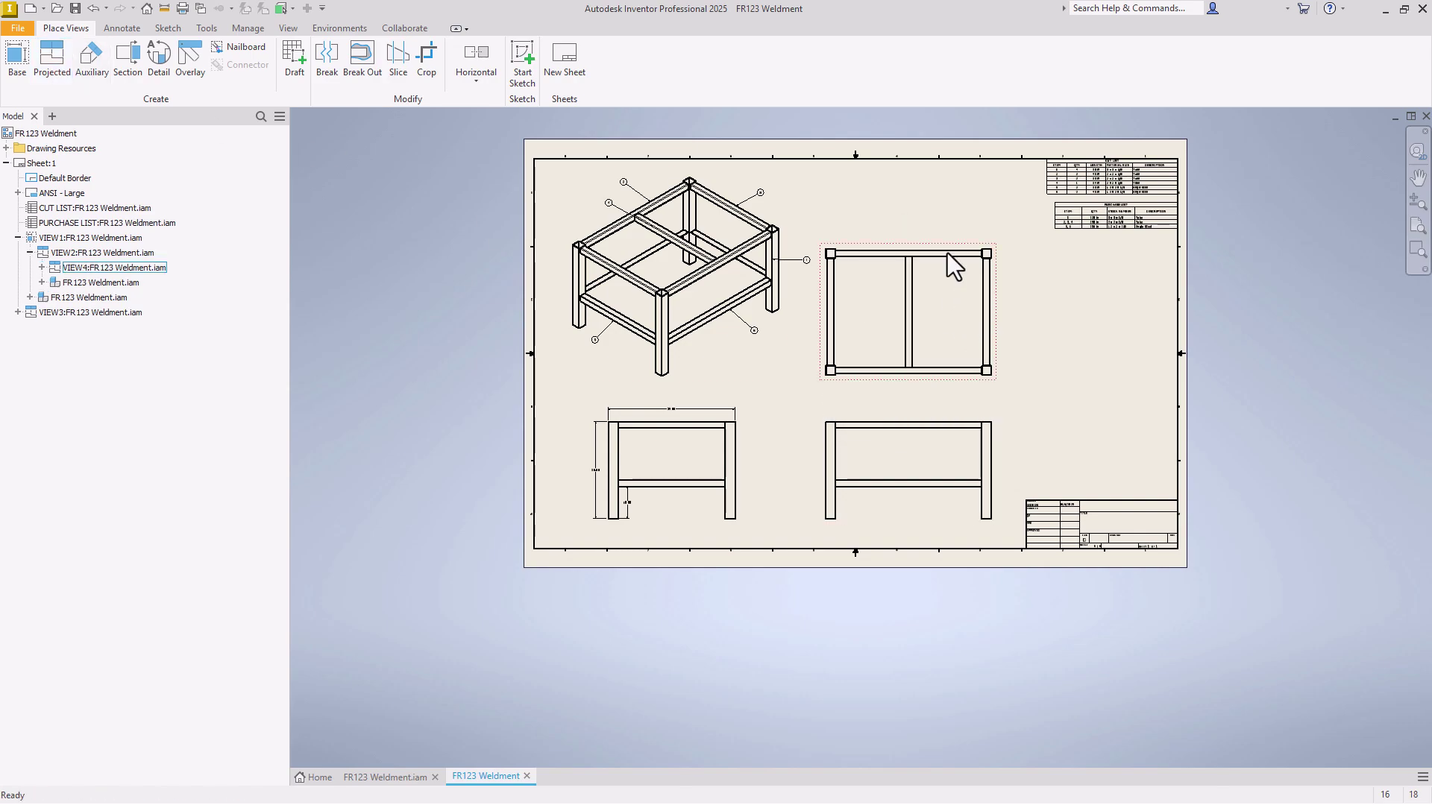
Dimension the top view with a 22.00 width and 34.00 middle-member length.
{"action": "left_click", "coordinate": [121, 28]}
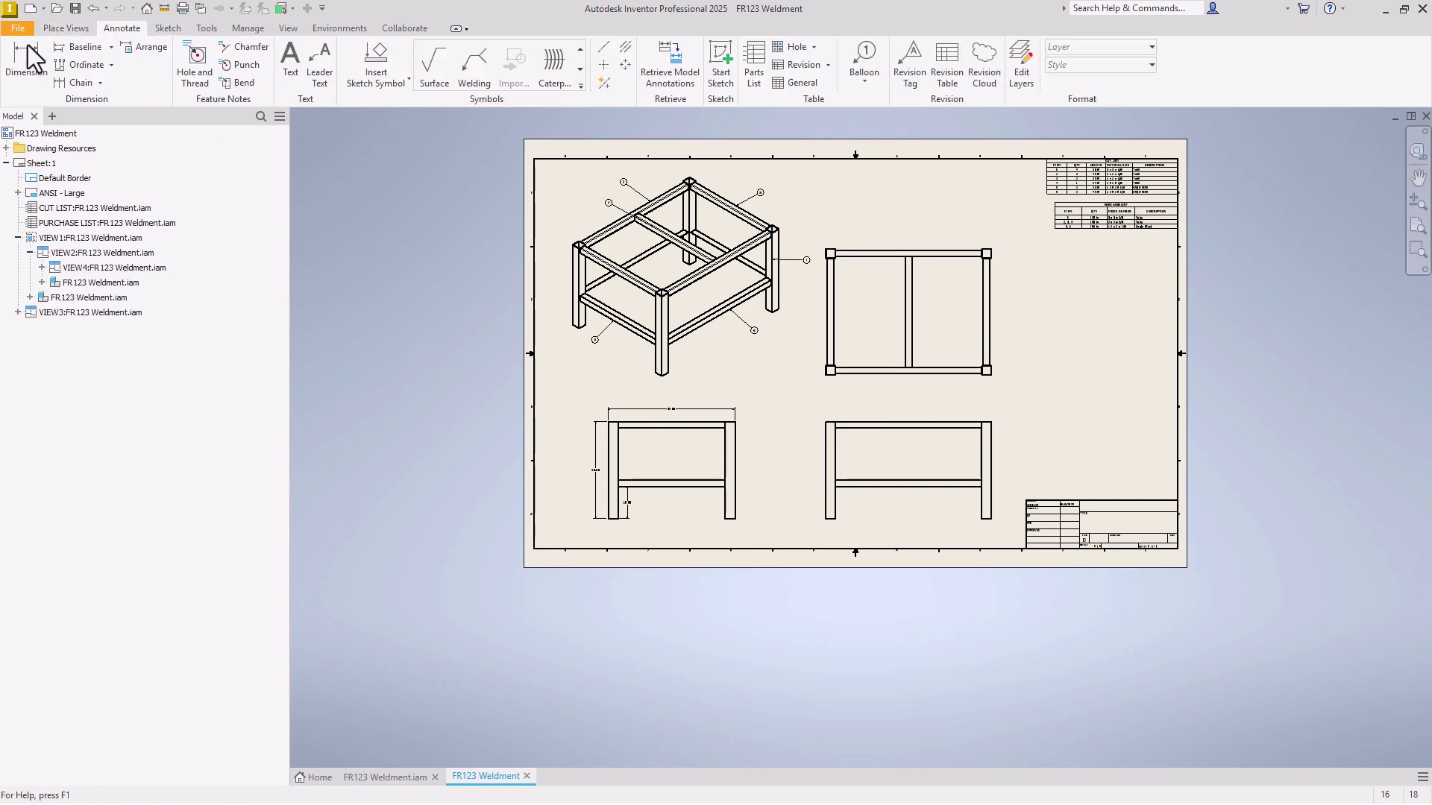
{"action": "left_click", "coordinate": [26, 59]}
{"action": "scroll", "coordinate": [962, 261], "scroll_direction": "up", "scroll_amount": 3}
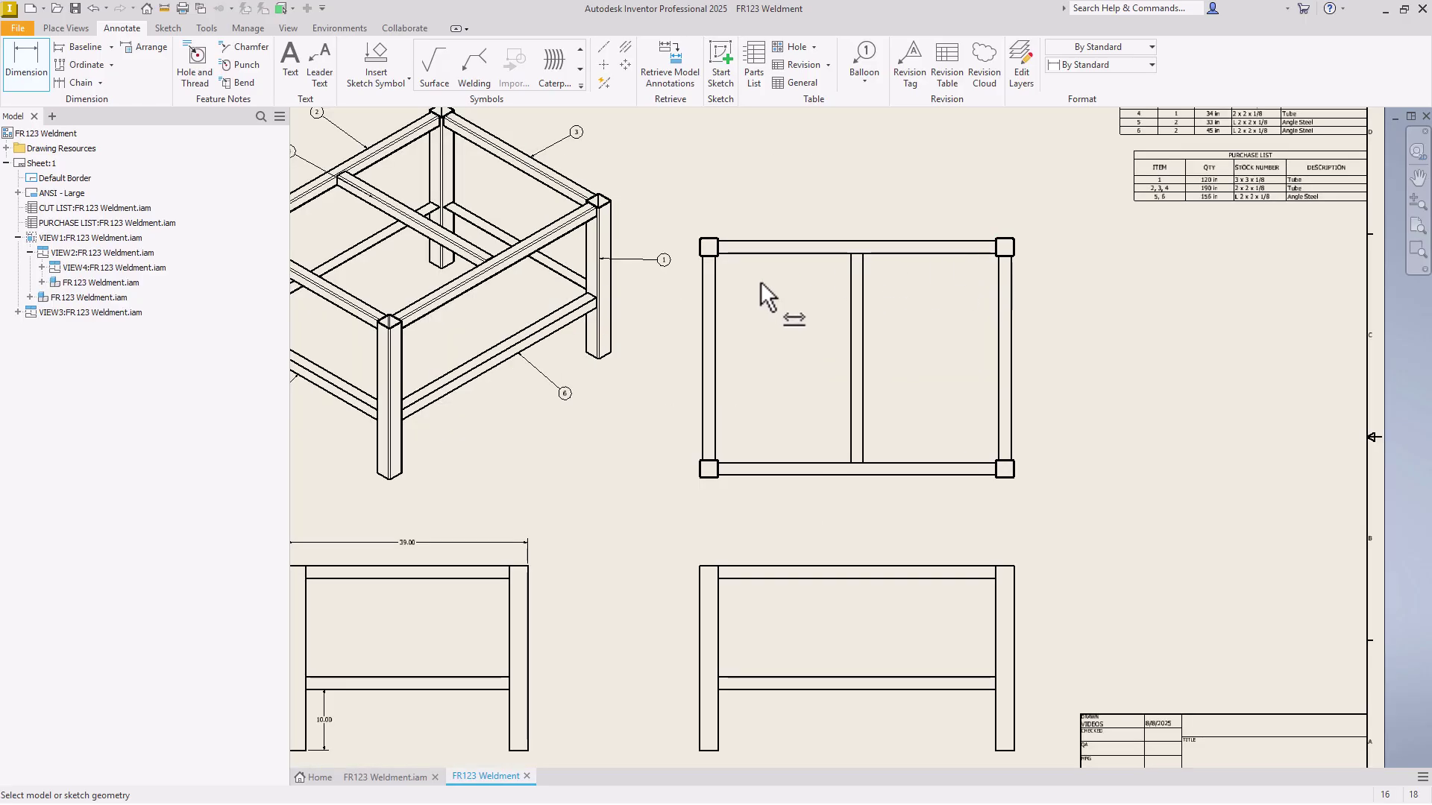
{"action": "left_click", "coordinate": [714, 293]}
{"action": "left_click", "coordinate": [851, 313]}
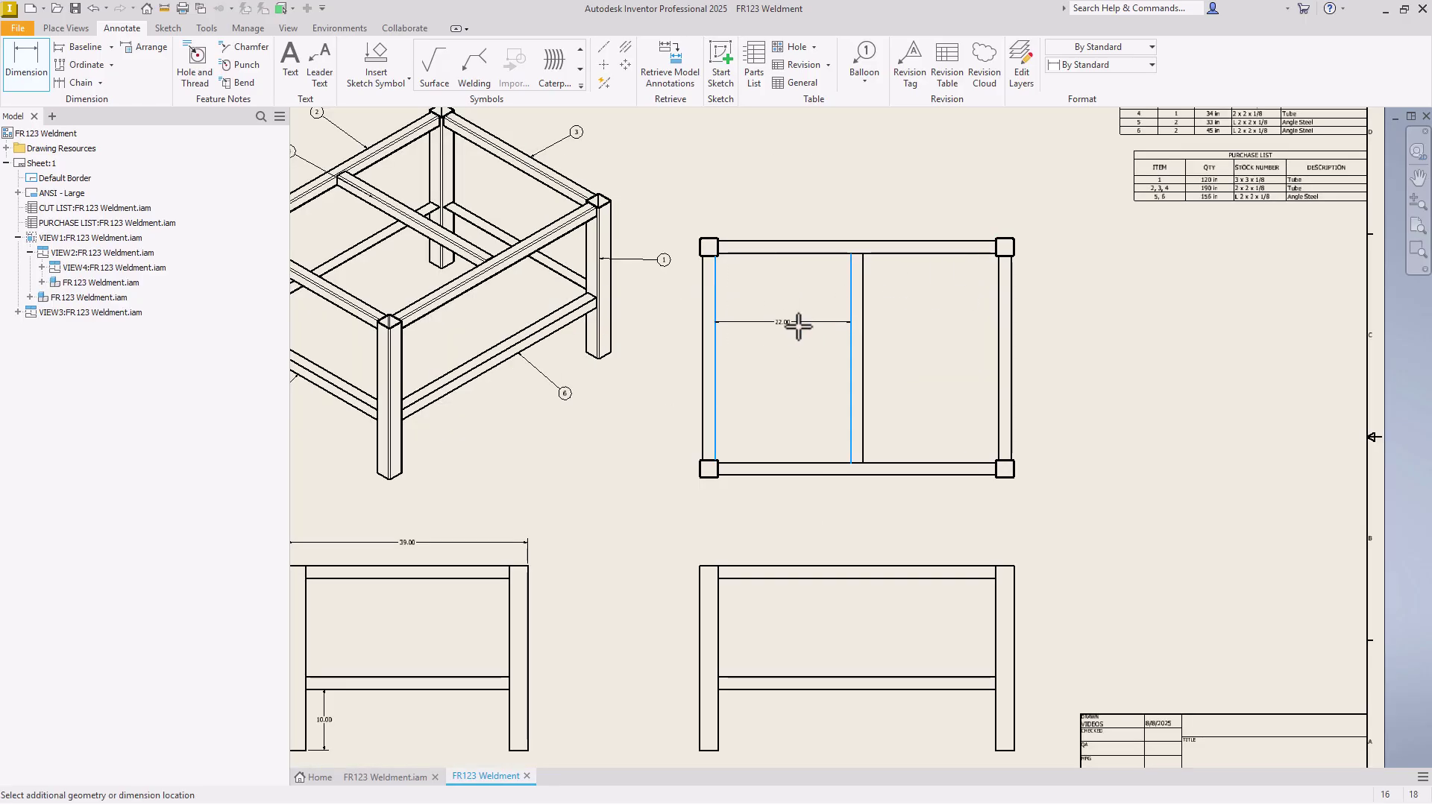
{"action": "left_click", "coordinate": [791, 326]}
{"action": "left_click", "coordinate": [630, 377]}
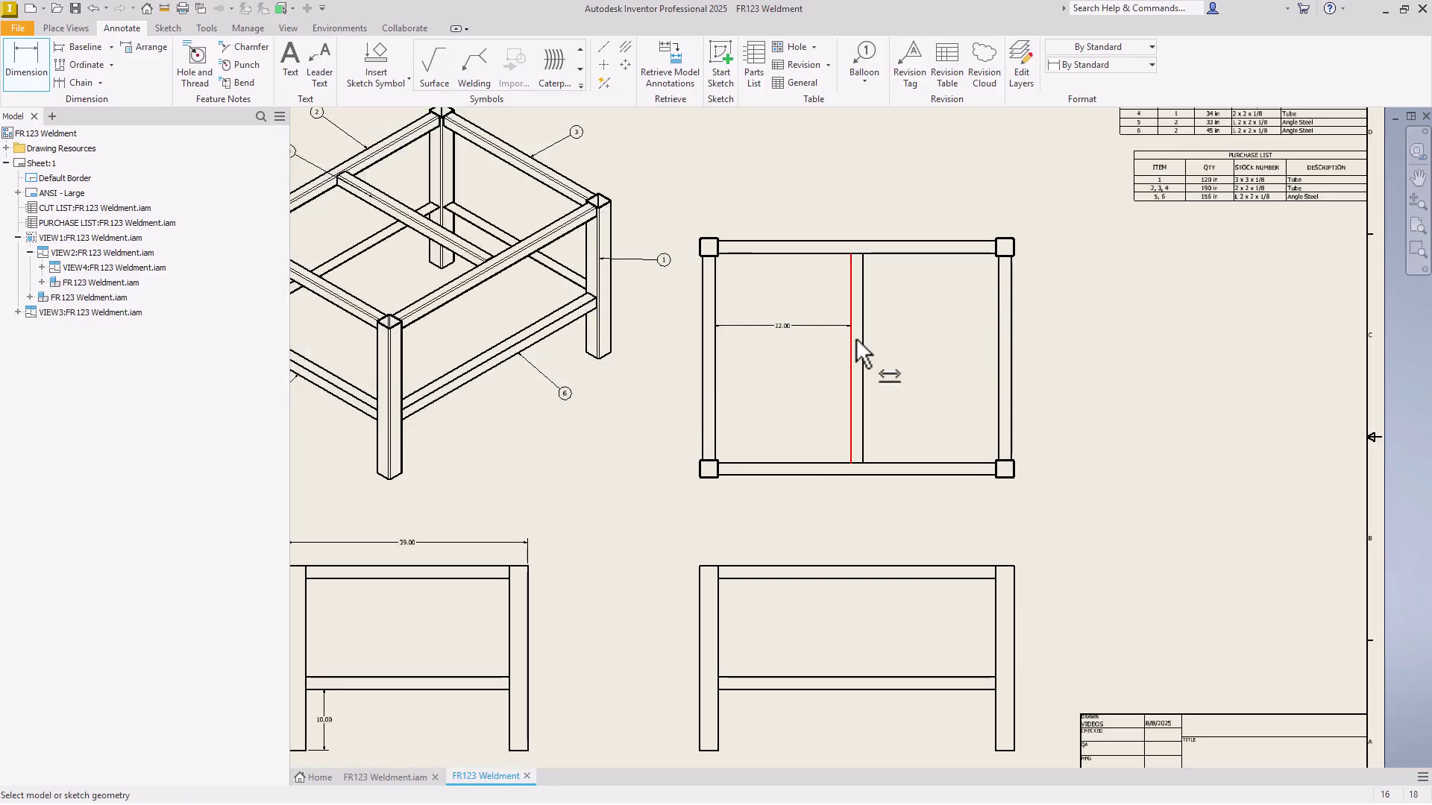
{"action": "left_click", "coordinate": [862, 351]}
{"action": "left_click", "coordinate": [900, 357]}
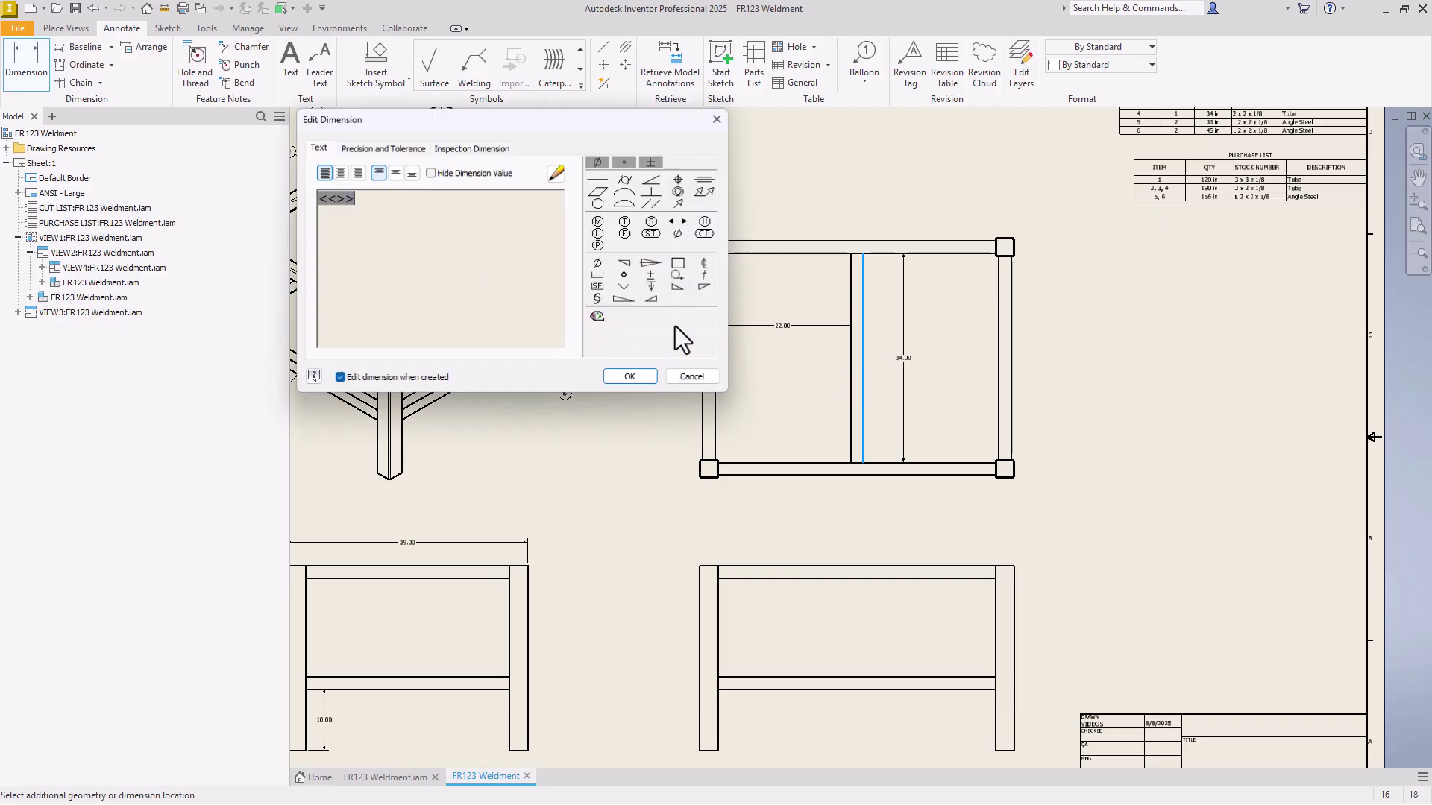
{"action": "left_click", "coordinate": [636, 379]}
{"action": "right_click", "coordinate": [637, 379]}
{"action": "left_click", "coordinate": [678, 379]}
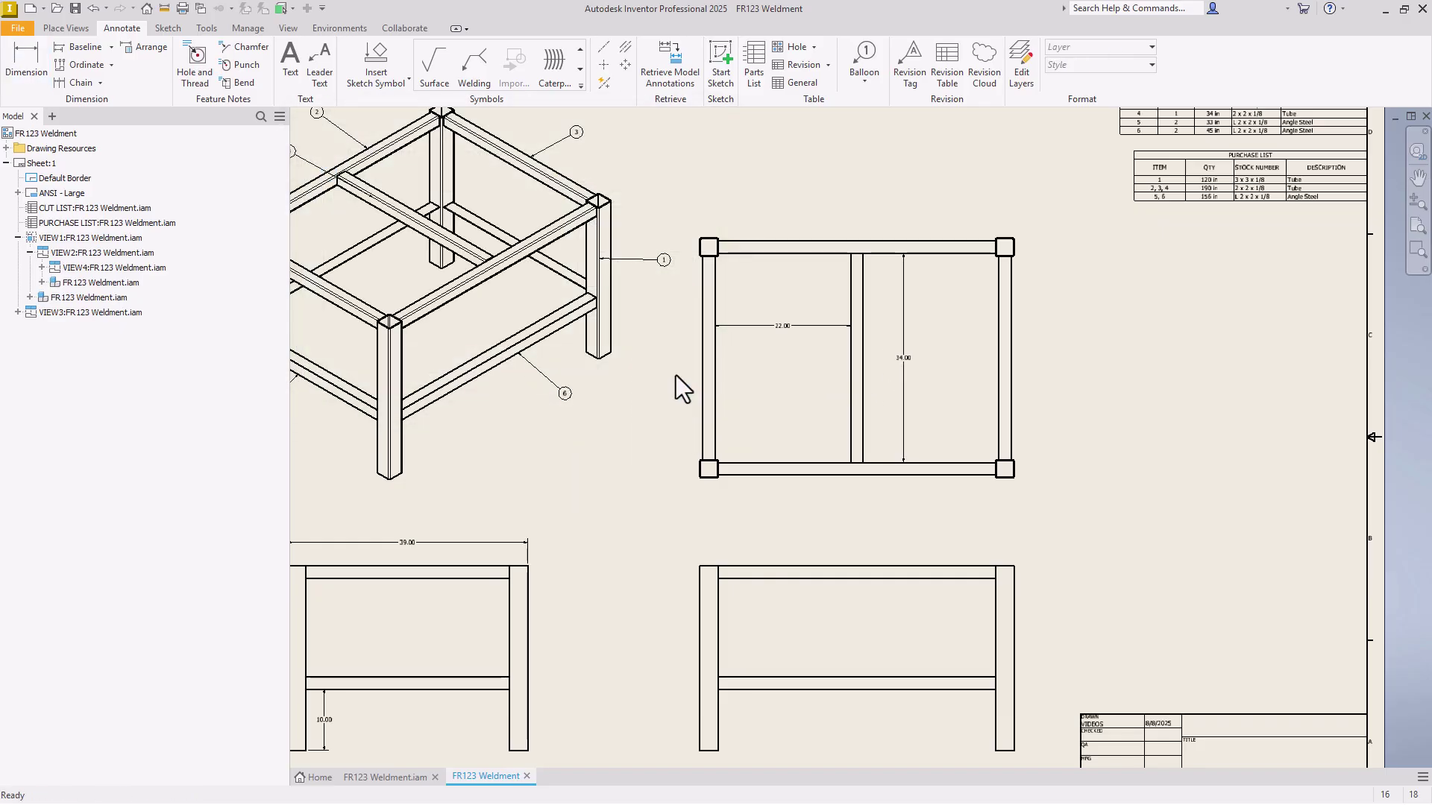
Add the 33.00 left-side and 45.00 top dimensions to the top view.
{"action": "left_click", "coordinate": [703, 406]}
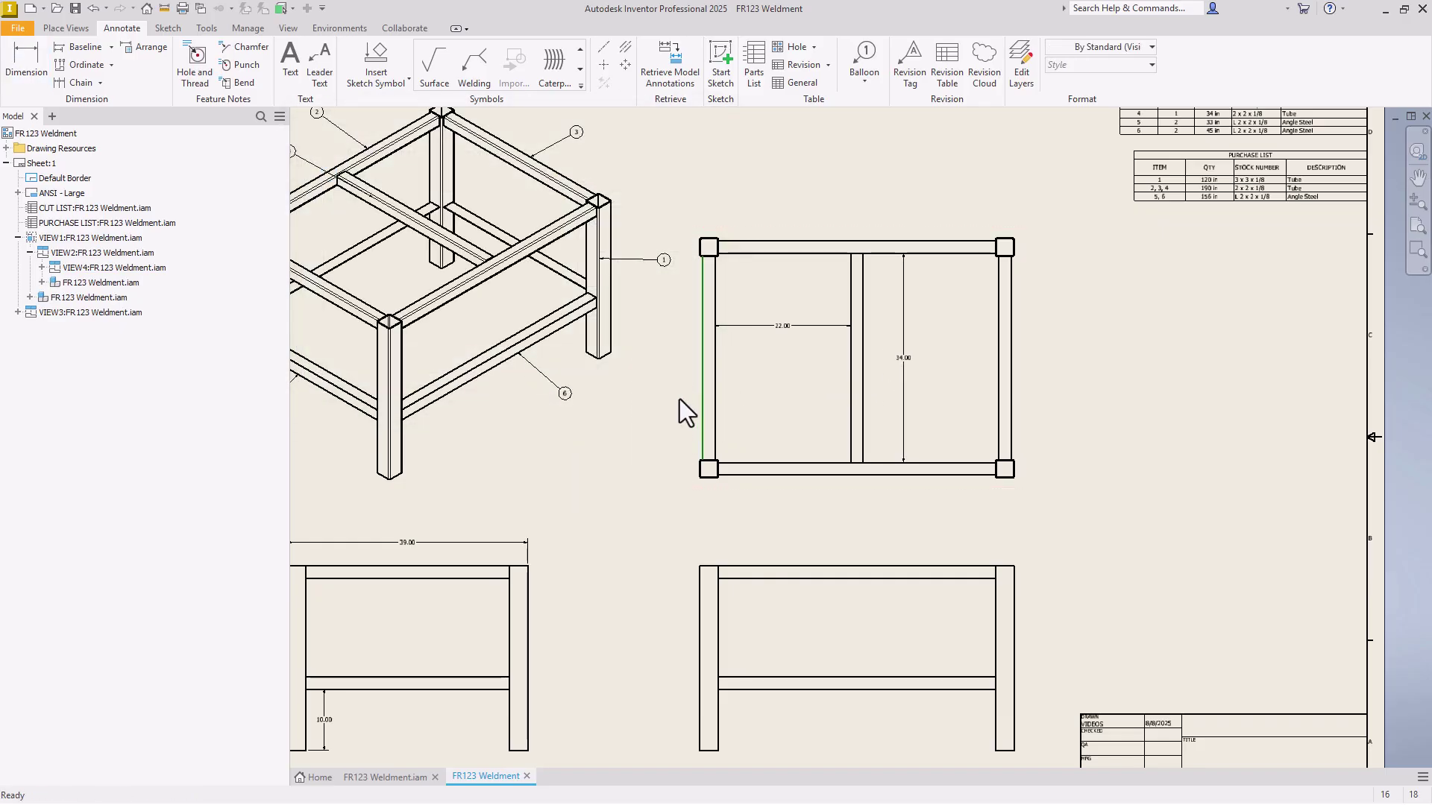
{"action": "key", "text": "d"}
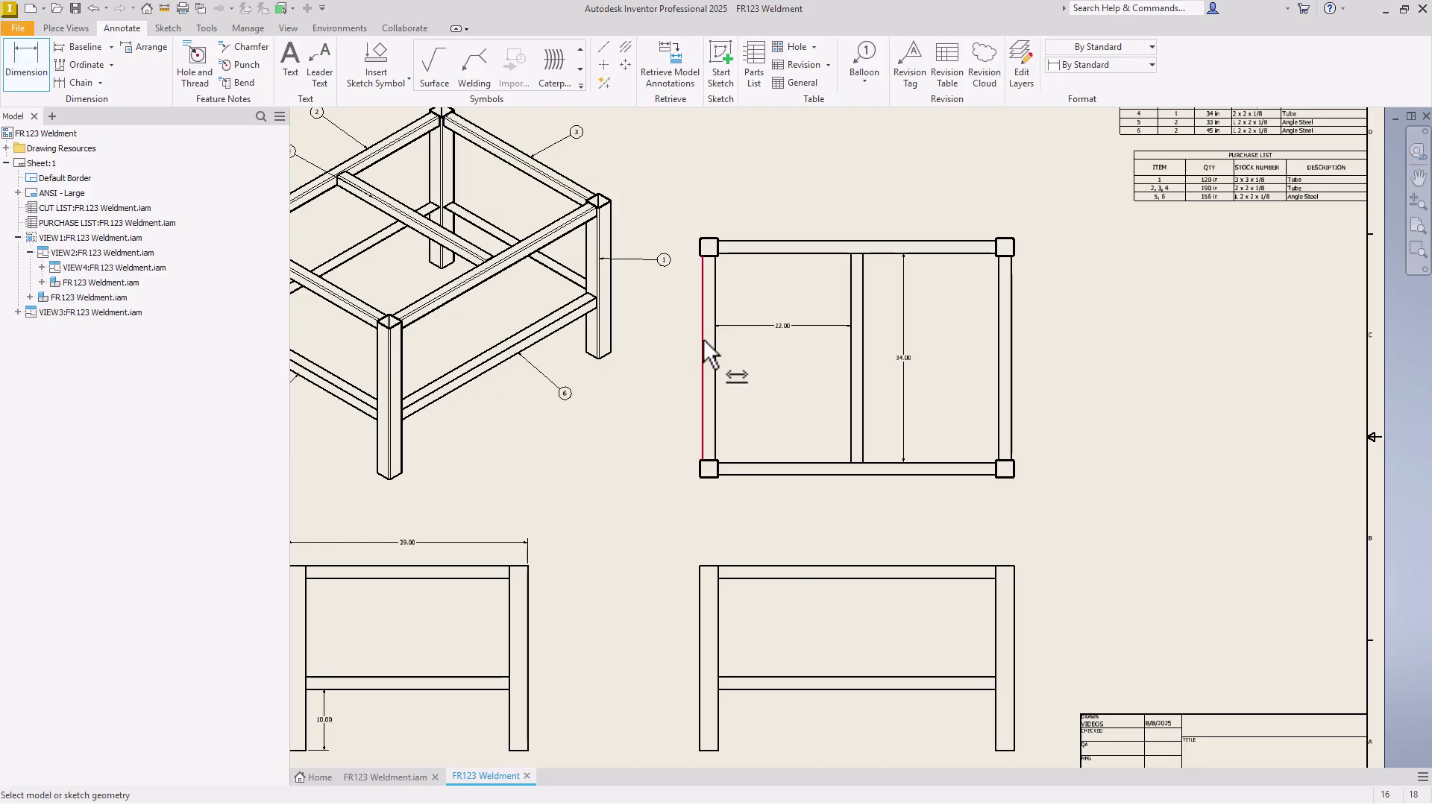
{"action": "left_click", "coordinate": [703, 339]}
{"action": "left_click", "coordinate": [690, 343]}
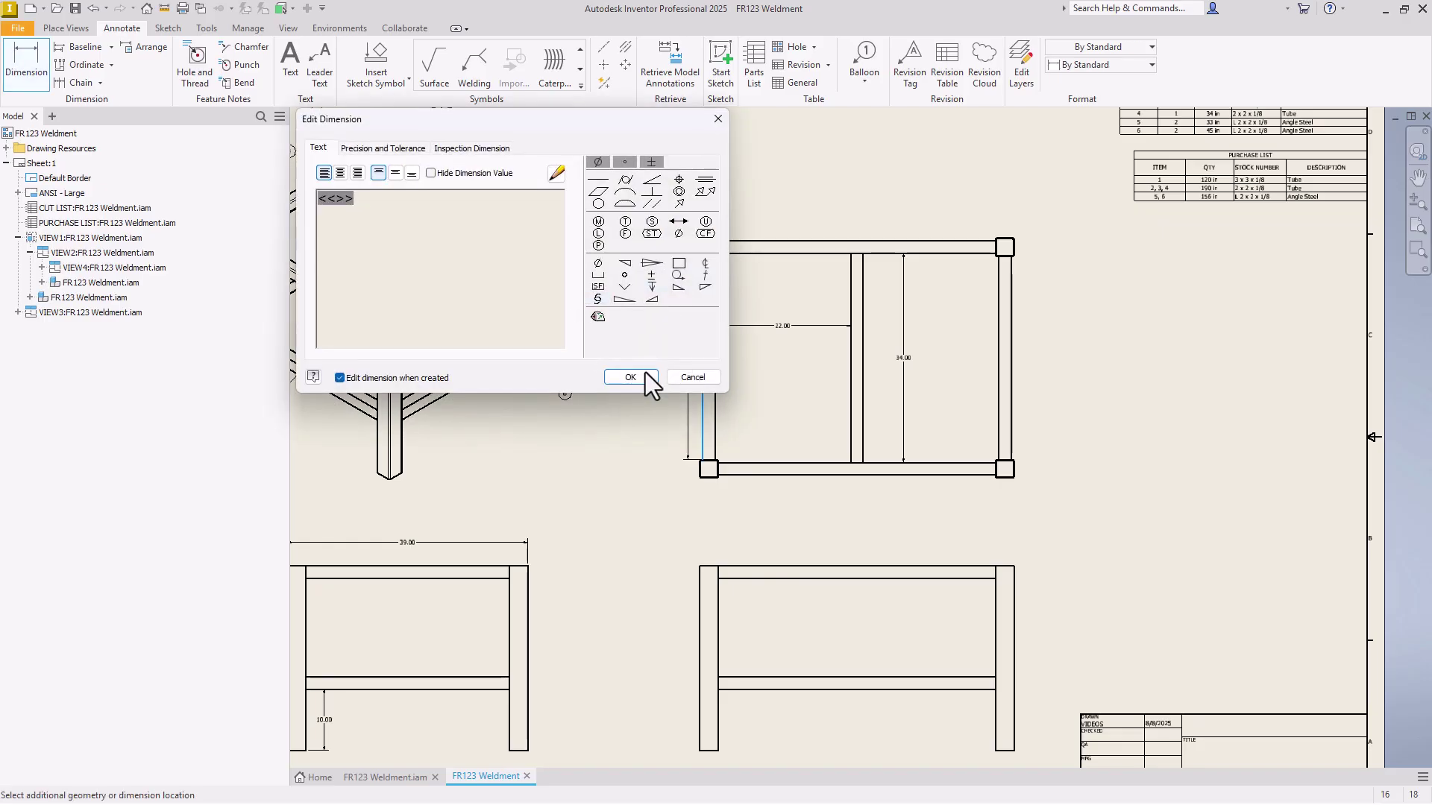
{"action": "left_click", "coordinate": [623, 370]}
{"action": "left_click", "coordinate": [779, 240]}
{"action": "left_click", "coordinate": [783, 227]}
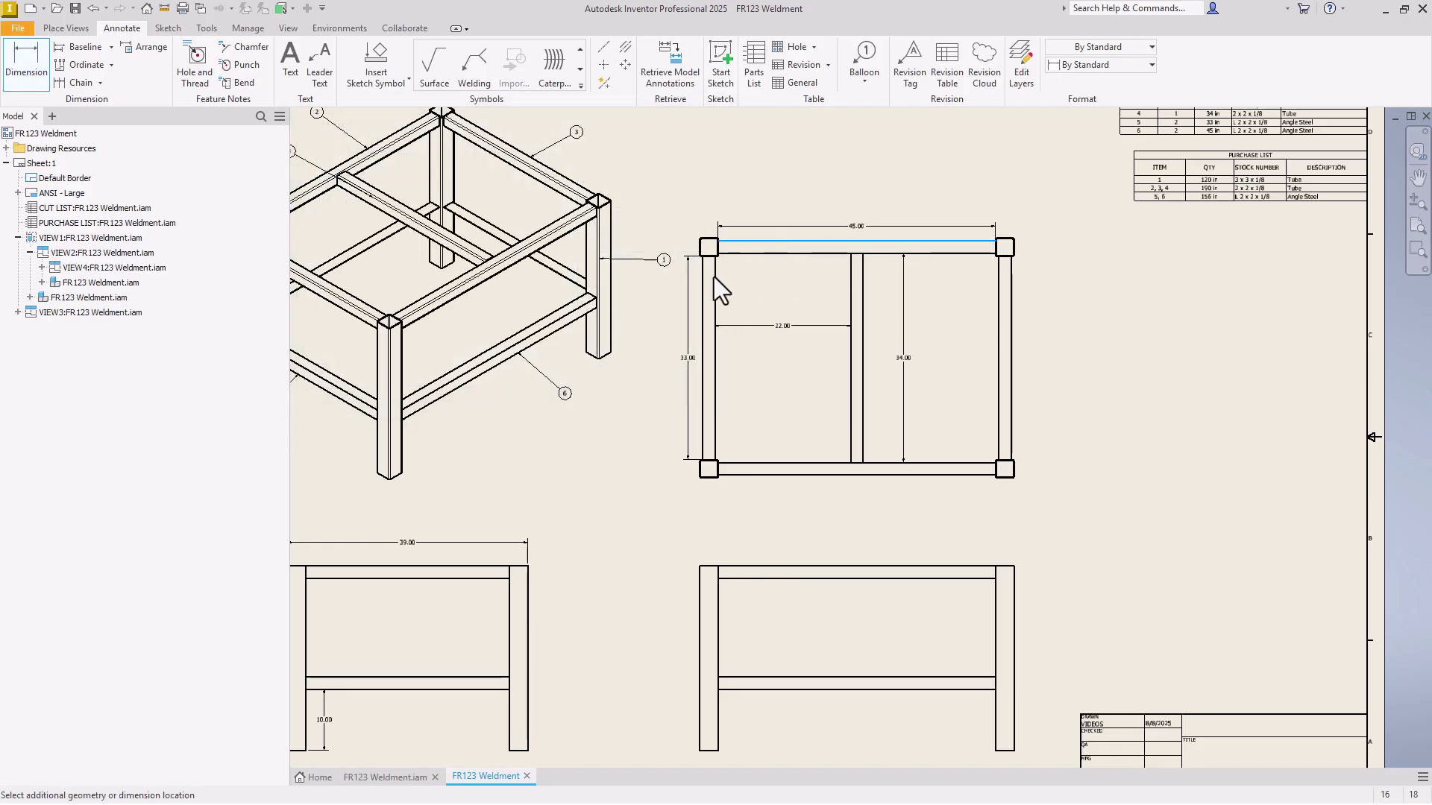
{"action": "left_click", "coordinate": [639, 381]}
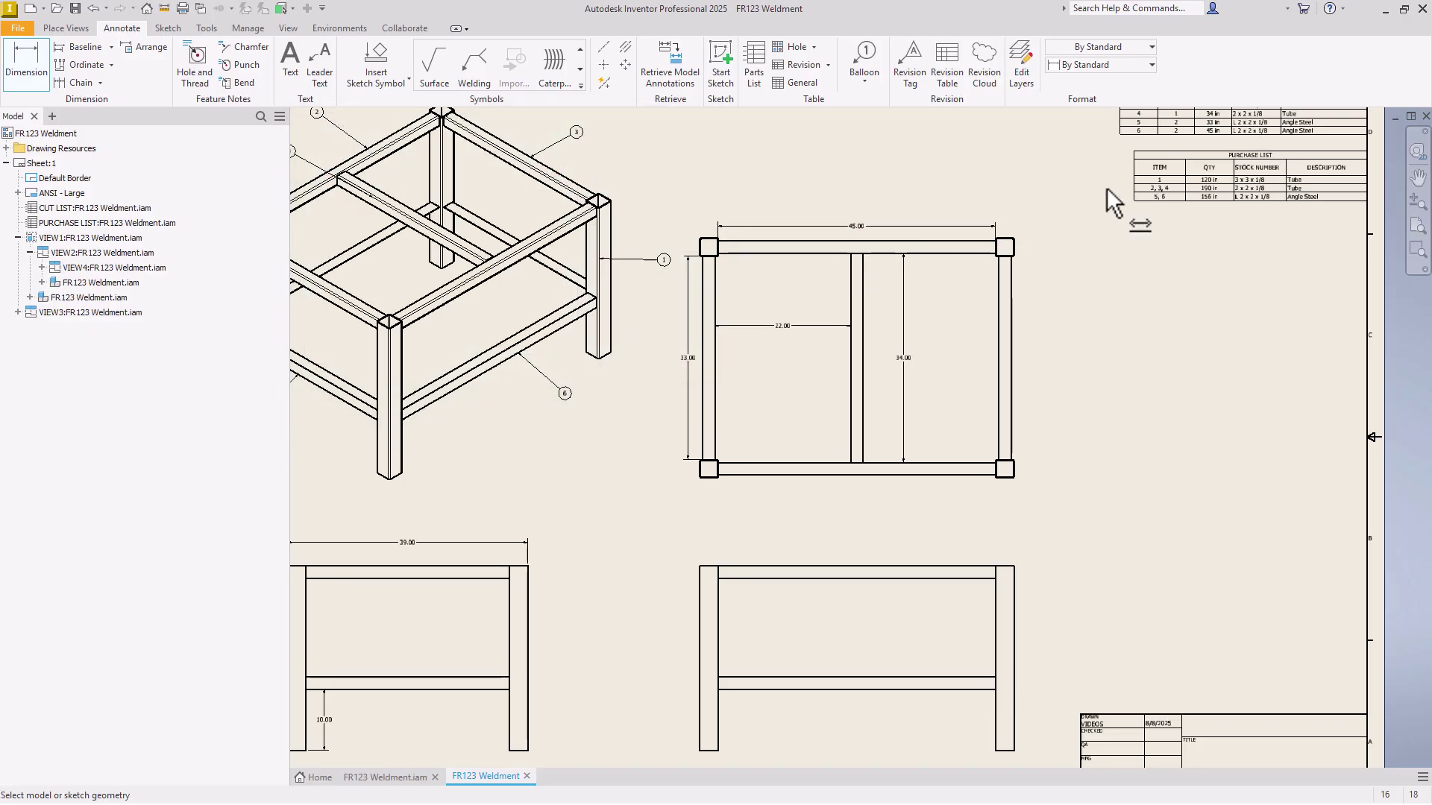
Zoom in and out to inspect the dimensioned top view, then select it.
{"action": "scroll", "coordinate": [865, 232], "scroll_direction": "up", "scroll_amount": 5}
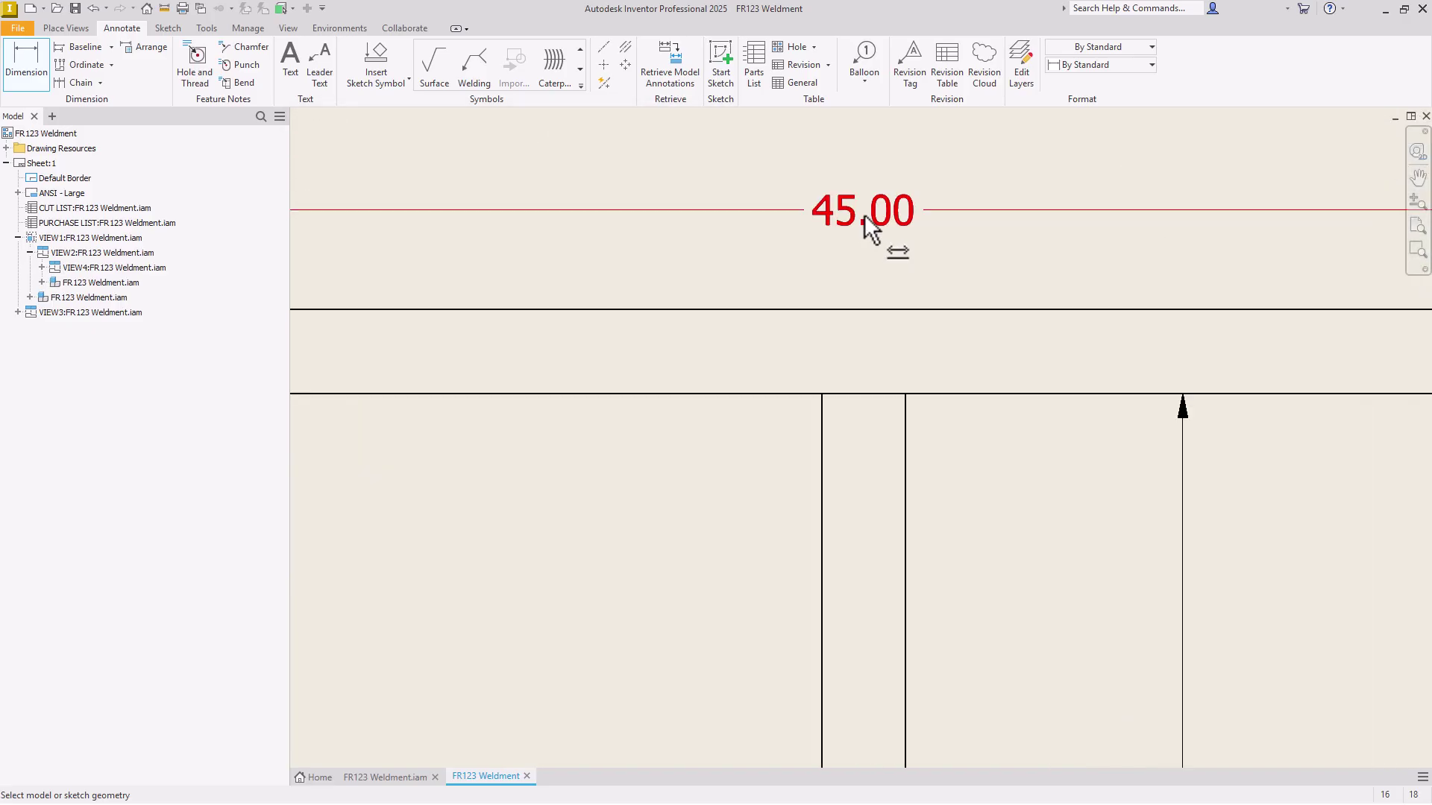
{"action": "scroll", "coordinate": [764, 244], "scroll_direction": "down", "scroll_amount": 4}
{"action": "scroll", "coordinate": [764, 244], "scroll_direction": "down", "scroll_amount": 3}
{"action": "scroll", "coordinate": [1083, 133], "scroll_direction": "up", "scroll_amount": 4}
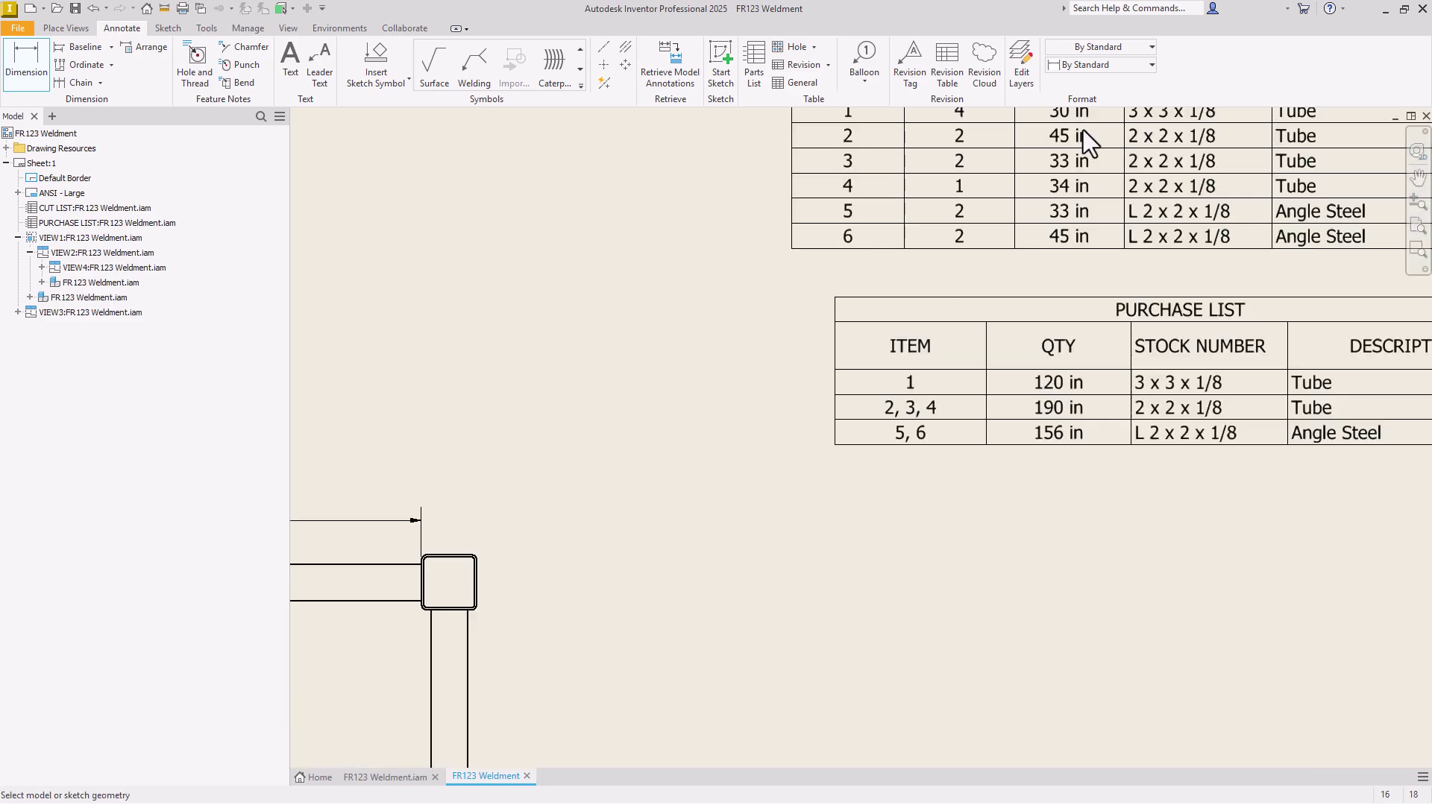
{"action": "scroll", "coordinate": [1005, 184], "scroll_direction": "down", "scroll_amount": 2}
{"action": "scroll", "coordinate": [1004, 184], "scroll_direction": "up", "scroll_amount": 5}
{"action": "scroll", "coordinate": [1062, 199], "scroll_direction": "down", "scroll_amount": 6}
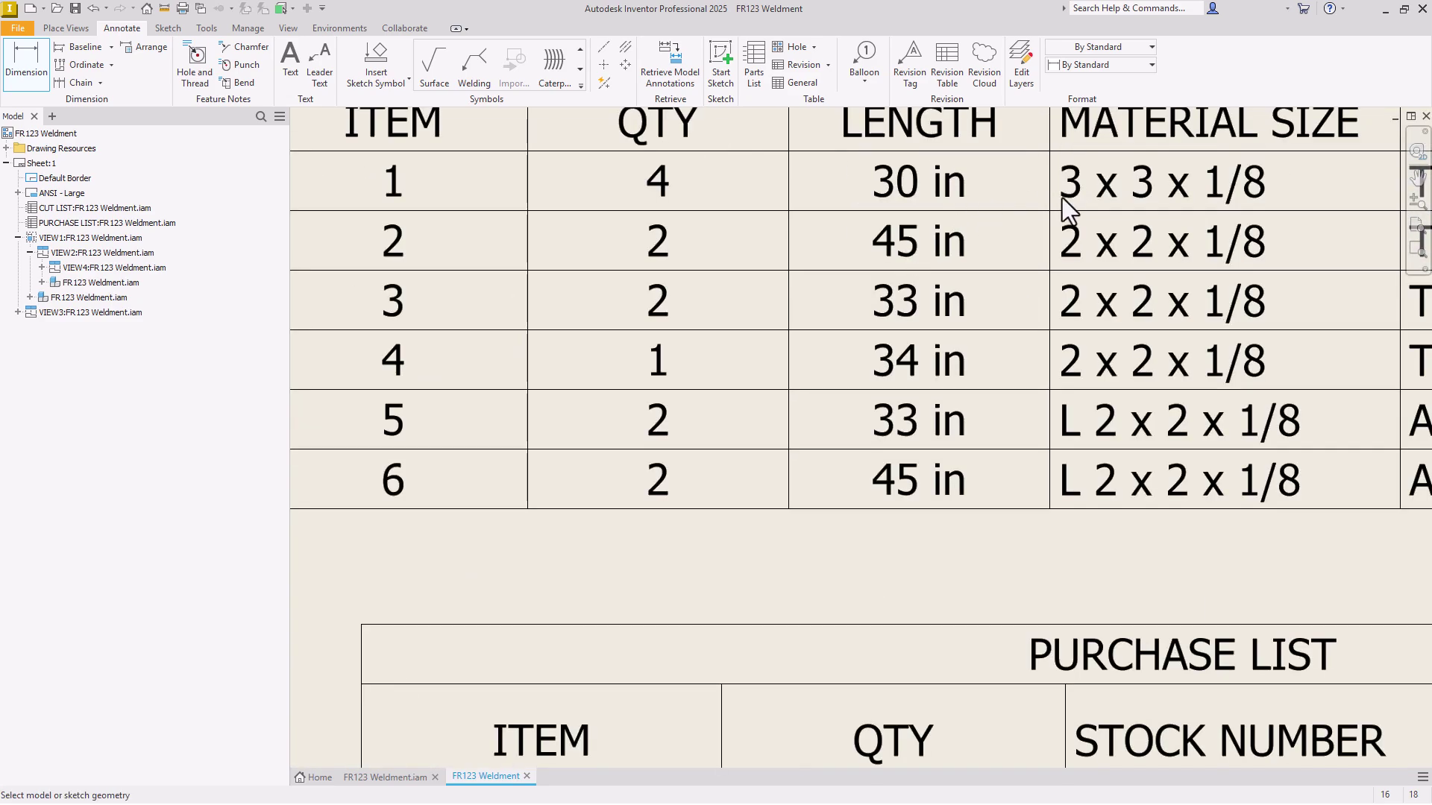
{"action": "scroll", "coordinate": [839, 217], "scroll_direction": "up", "scroll_amount": 2}
{"action": "left_click", "coordinate": [797, 376]}
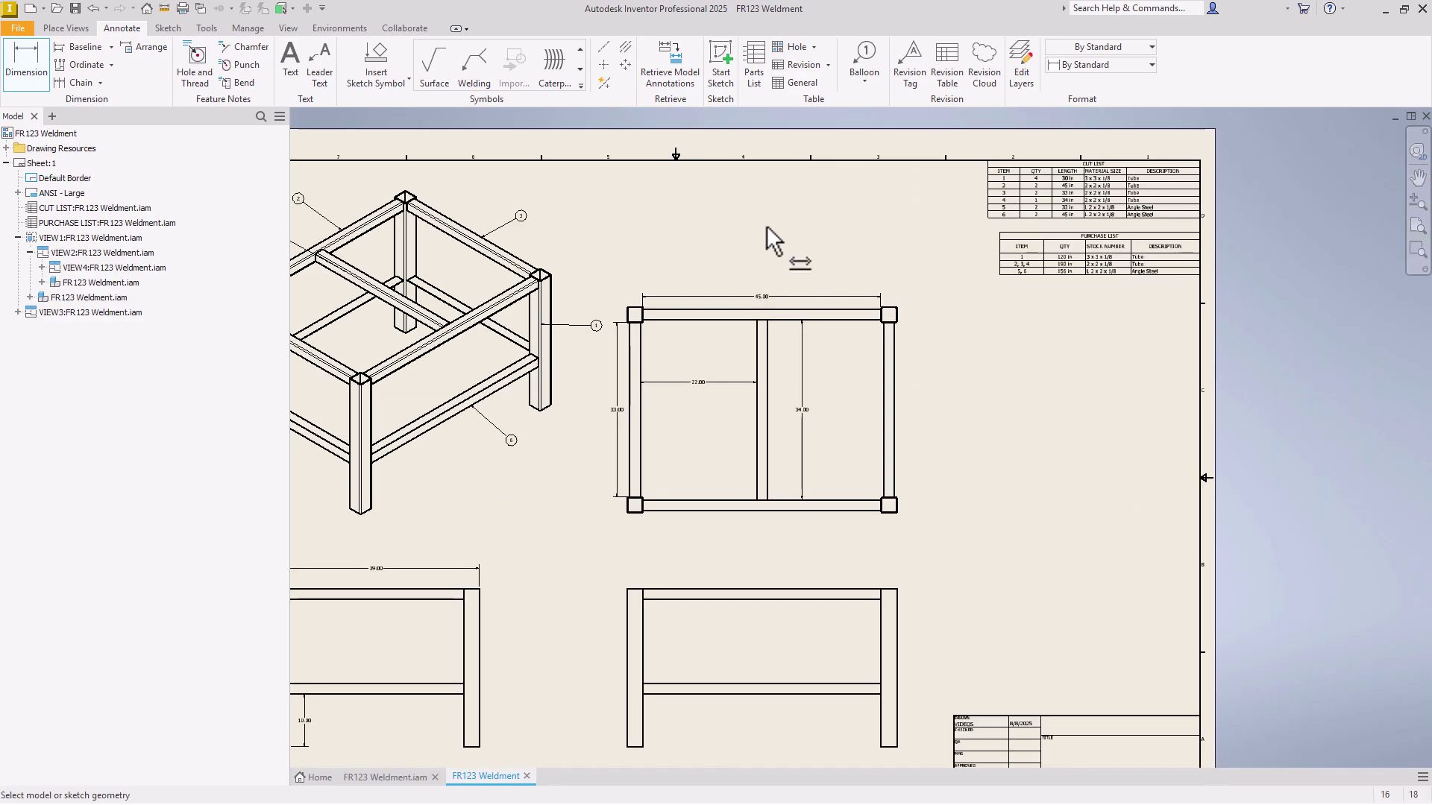
{"action": "scroll", "coordinate": [767, 237], "scroll_direction": "down", "scroll_amount": 3}
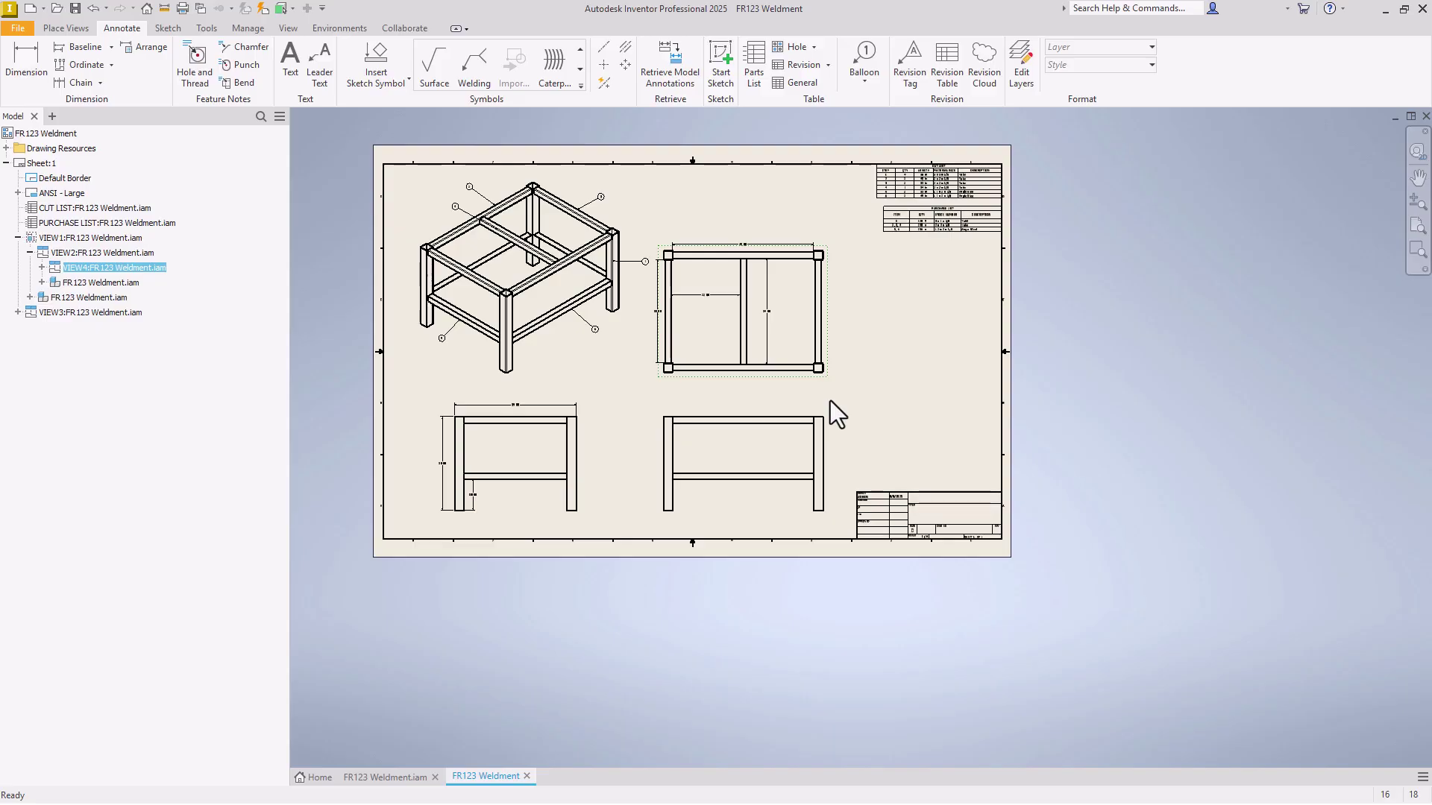
Fit the whole sheet and save the drawing as FR123 Weldment.idw, accepting the prompts.
{"action": "left_click", "coordinate": [1422, 230]}
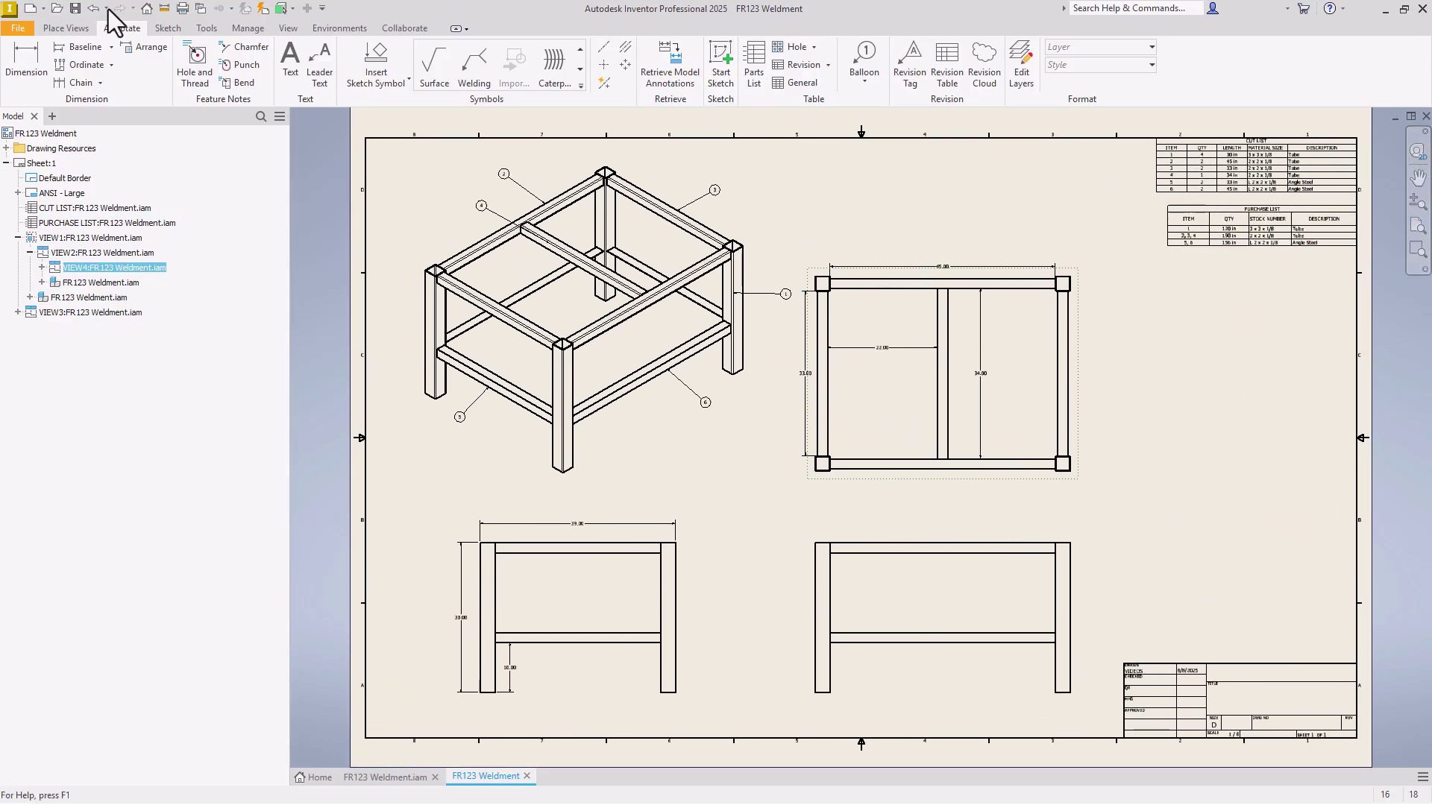
{"action": "left_click", "coordinate": [74, 8]}
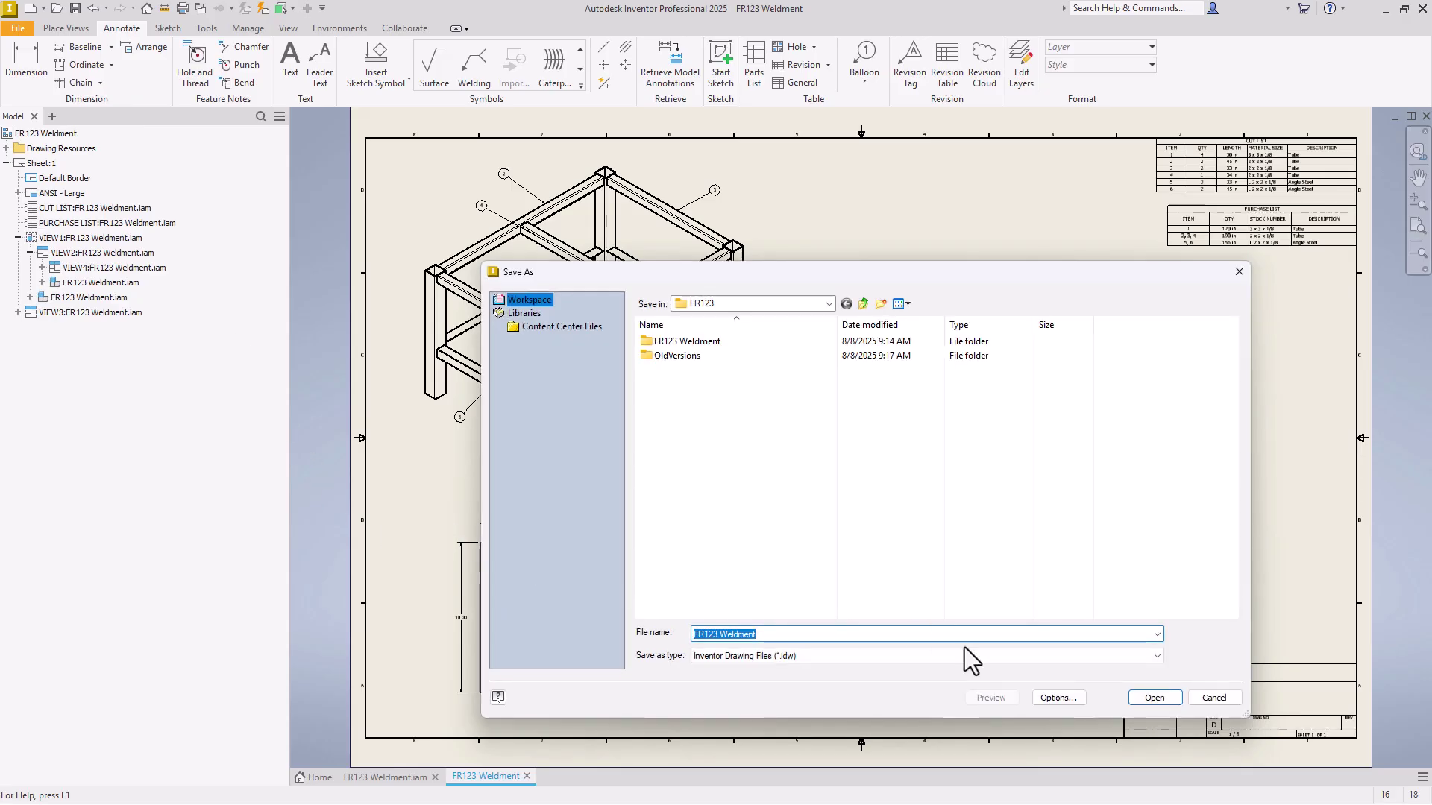
{"action": "left_click", "coordinate": [1144, 696]}
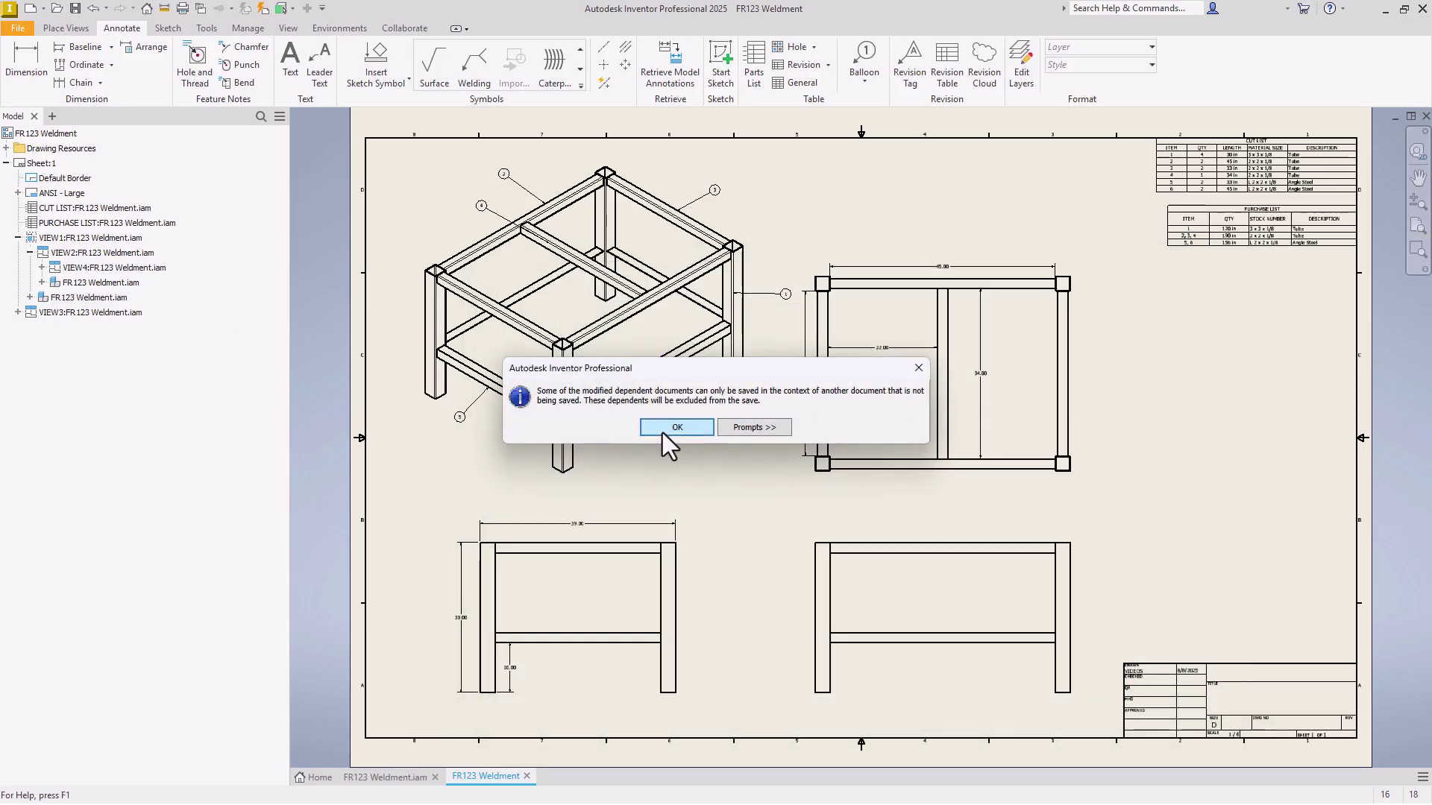
{"action": "left_click", "coordinate": [661, 430]}
{"action": "left_click", "coordinate": [913, 252]}
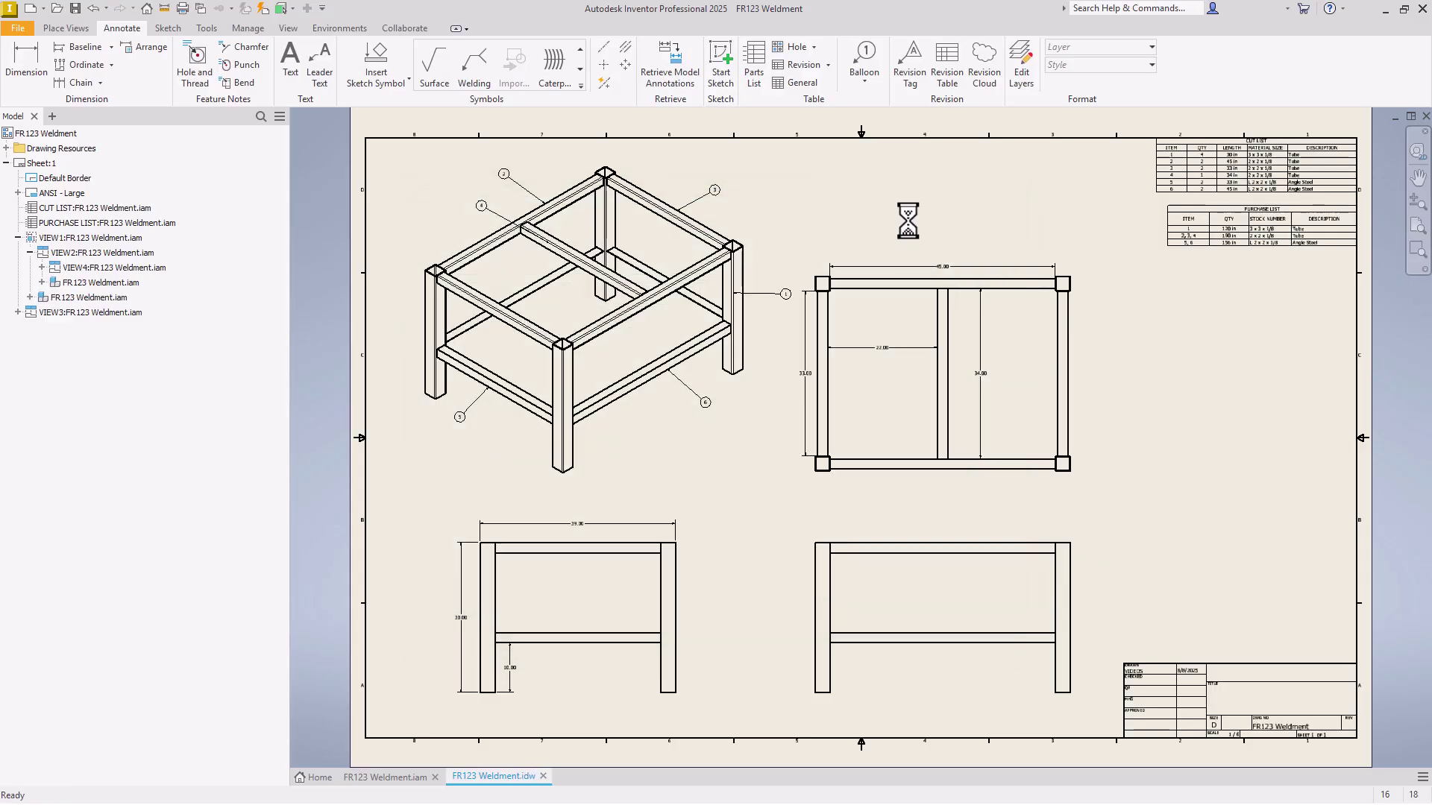